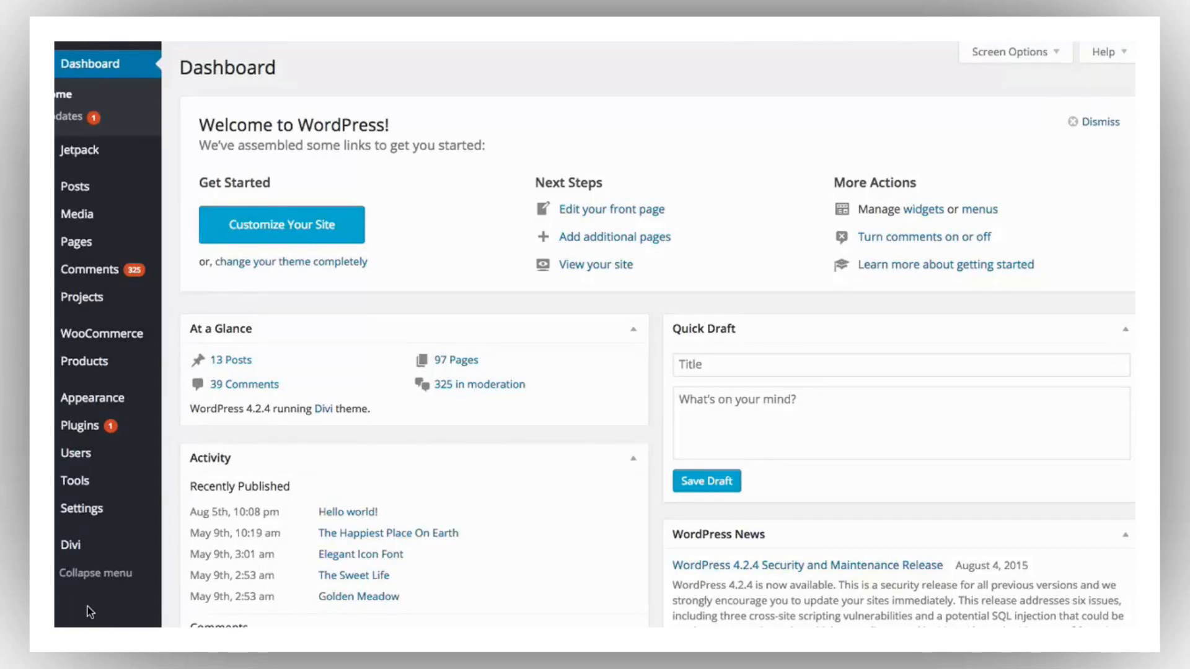
# - Open the form for adding a new user and view the roles that can be assigned
pyautogui.moveTo(98, 556)
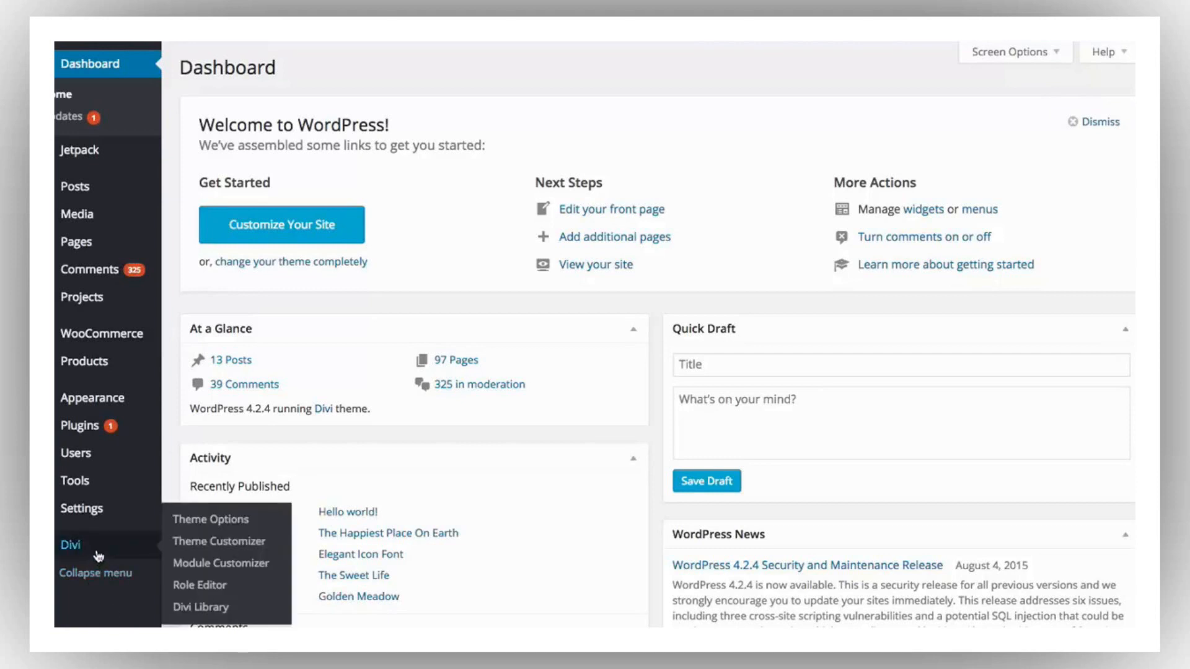
pyautogui.moveTo(94, 455)
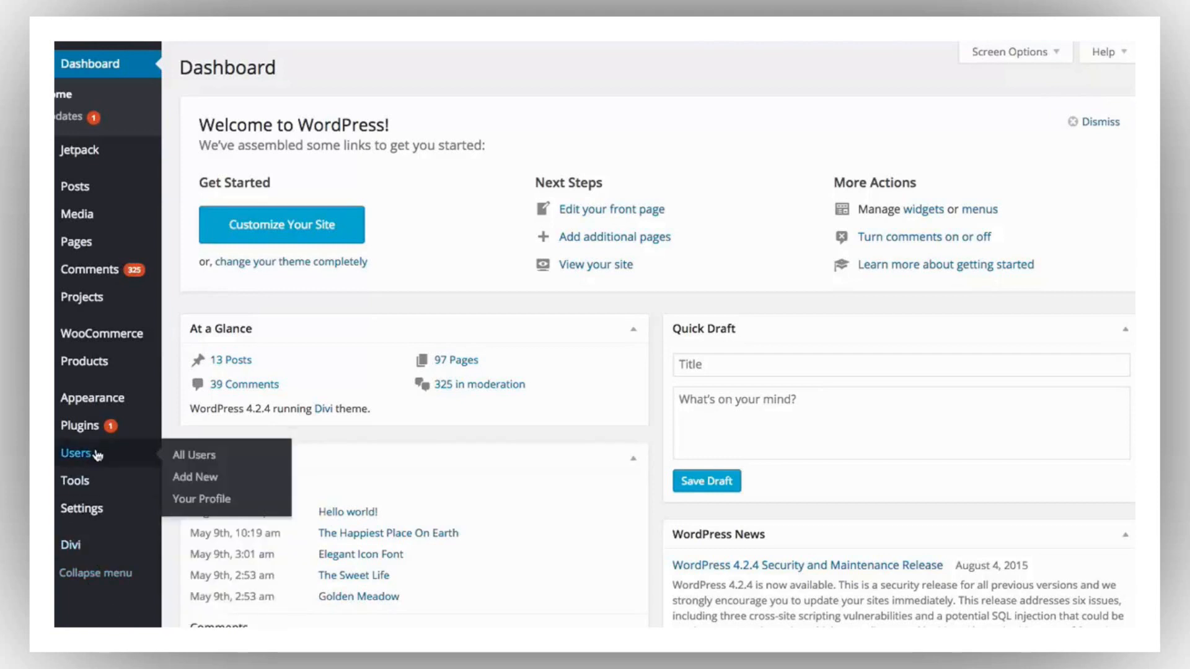
pyautogui.click(195, 478)
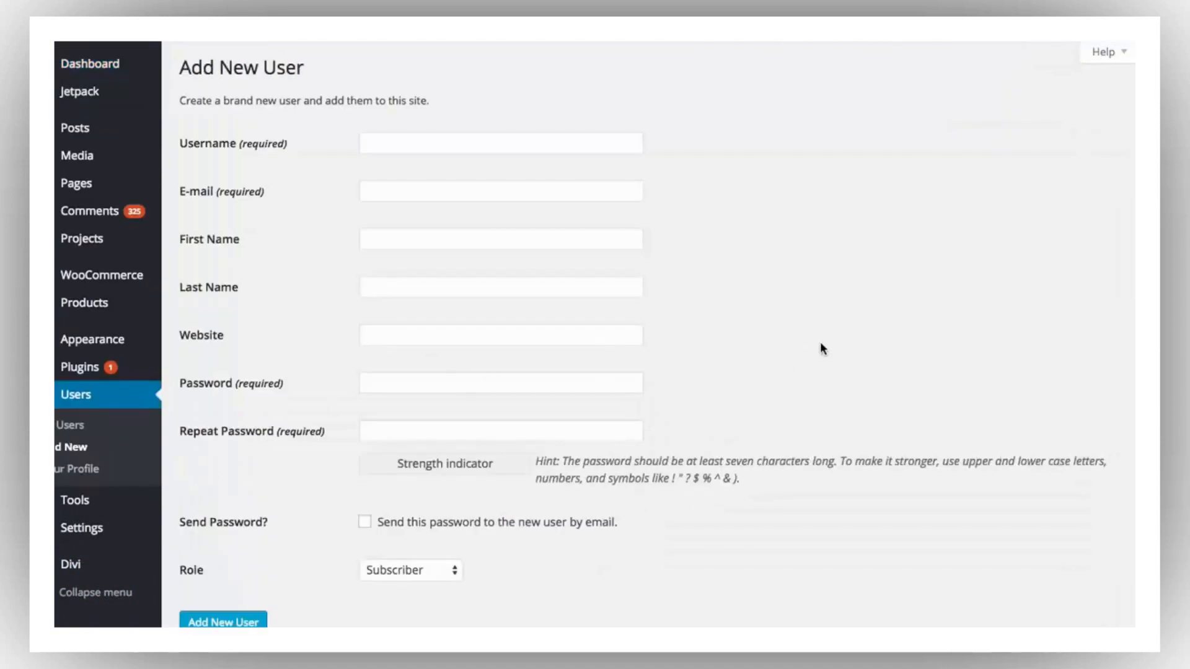
pyautogui.scroll(-2, 820, 344)
pyautogui.click(451, 519)
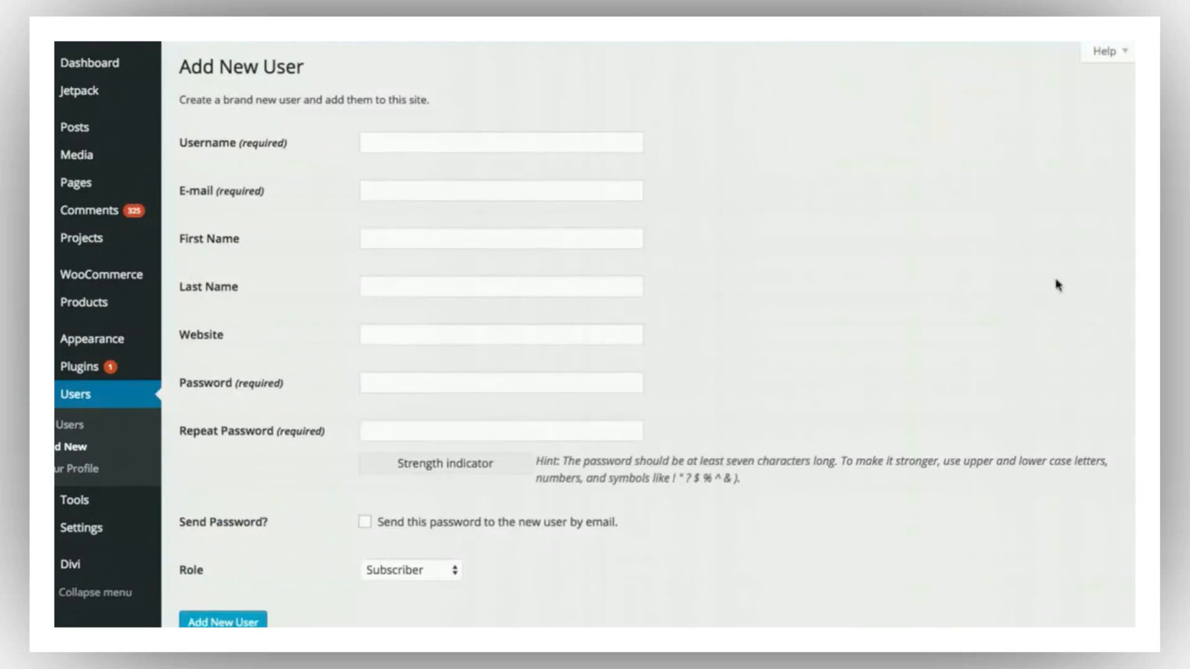
# - Open the Divi Role Editor and display the permissions of the Editor role
pyautogui.moveTo(125, 561)
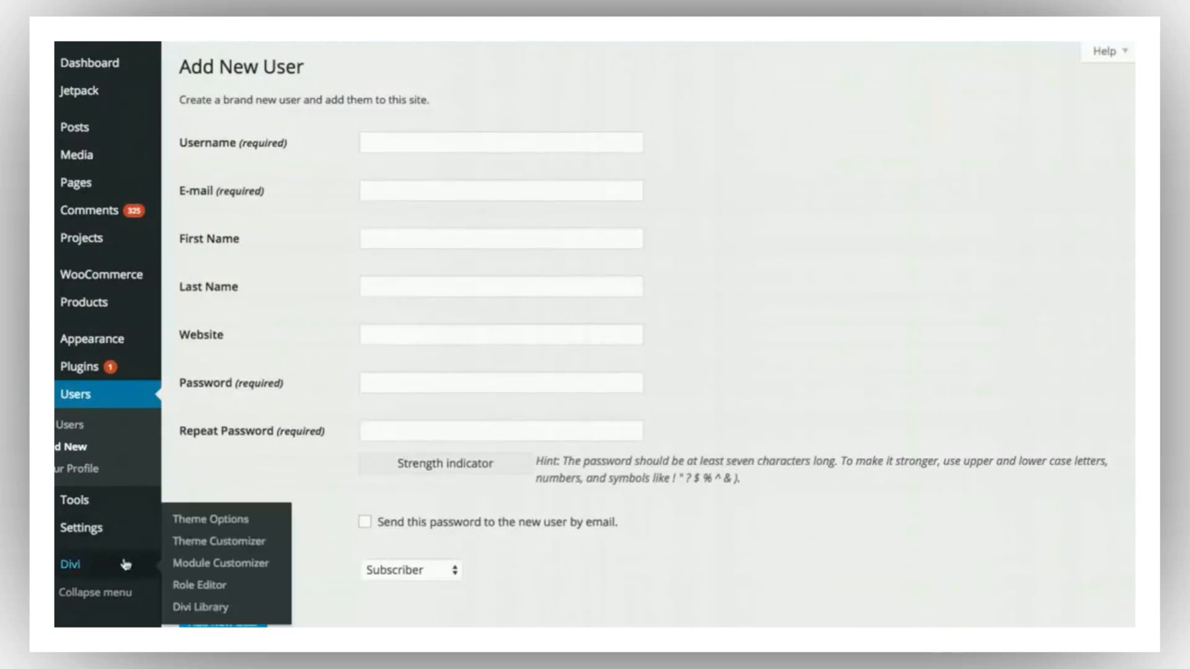
pyautogui.click(200, 586)
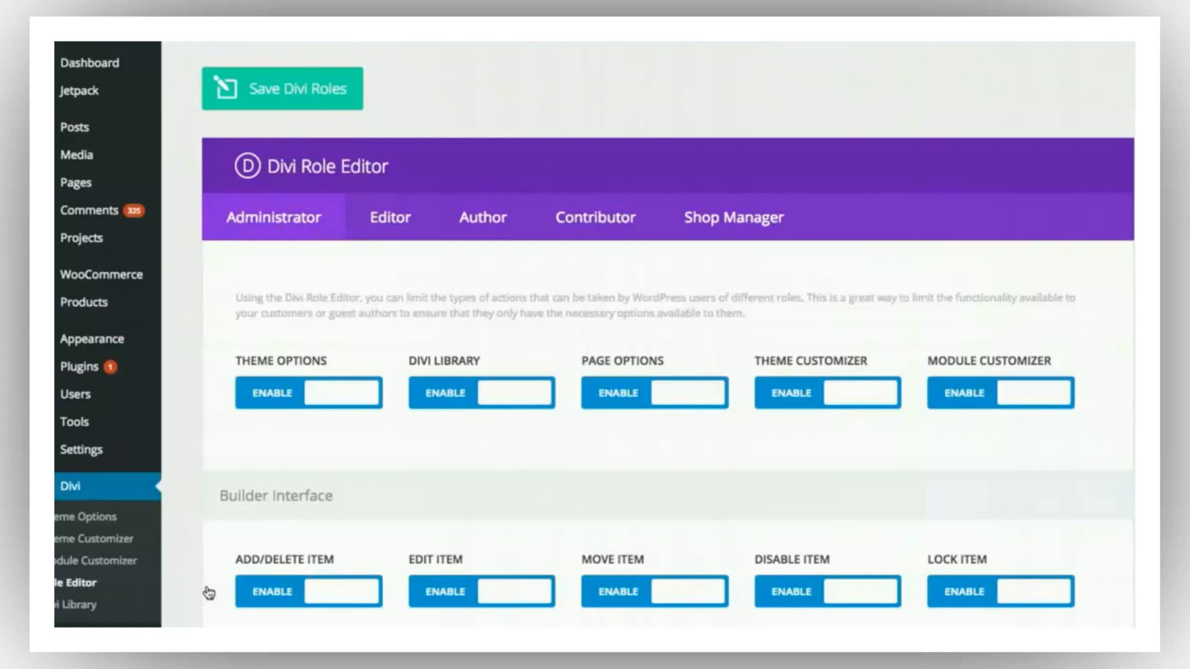
pyautogui.click(386, 223)
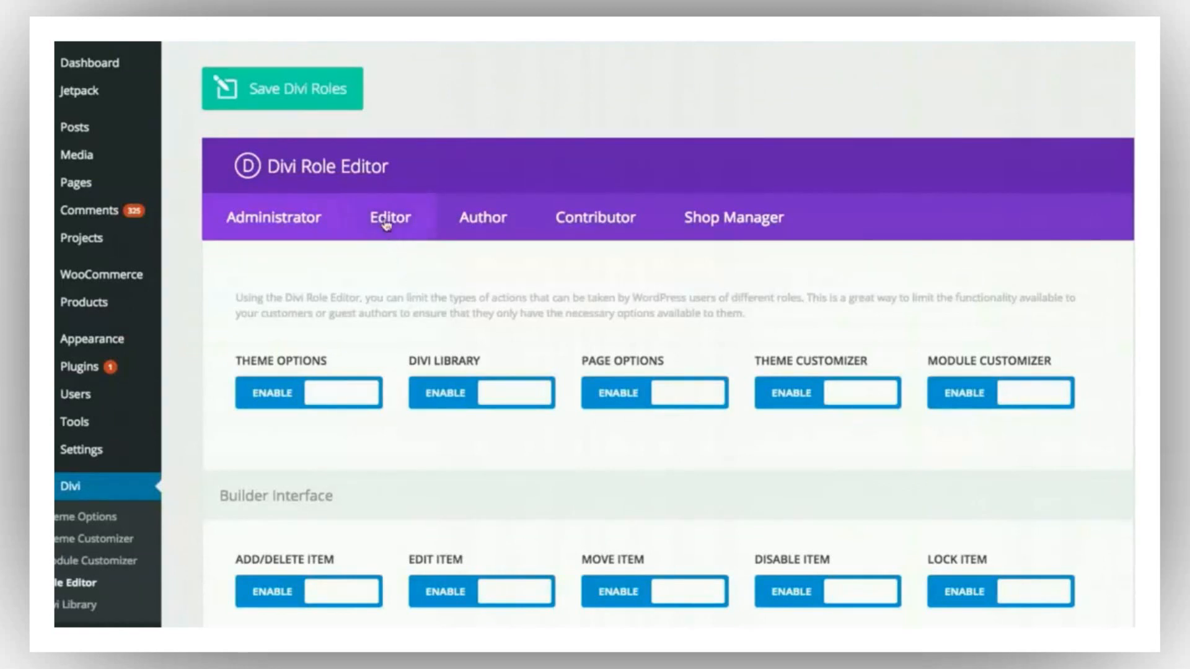
pyautogui.click(450, 229)
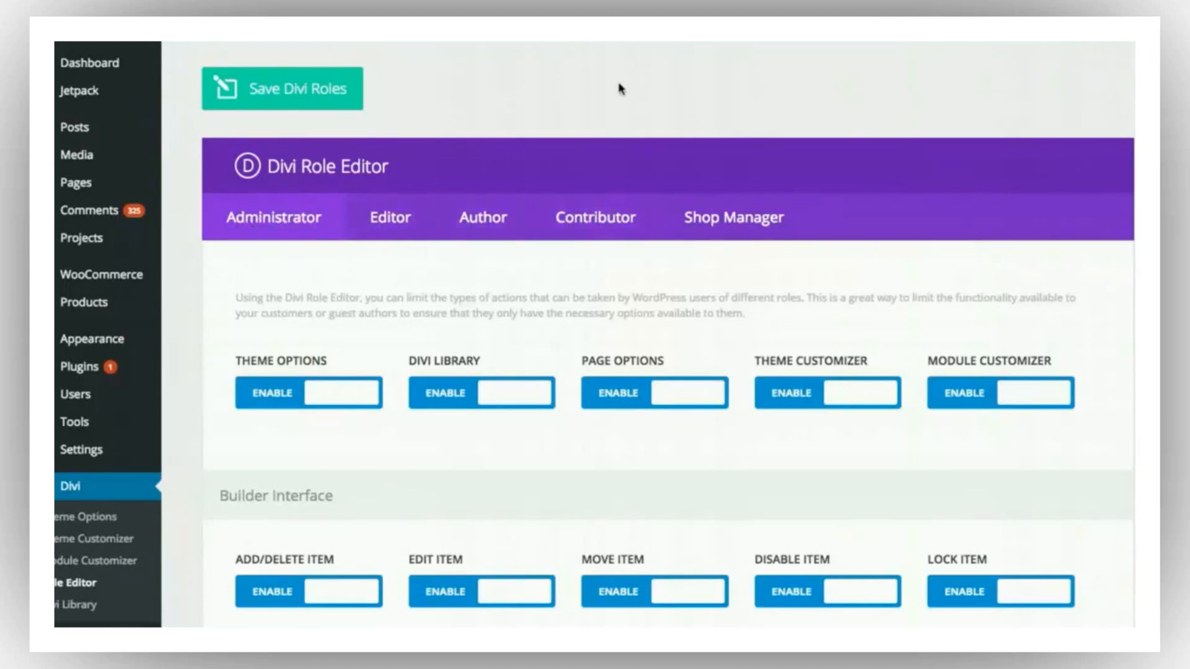
pyautogui.click(396, 225)
pyautogui.click(400, 228)
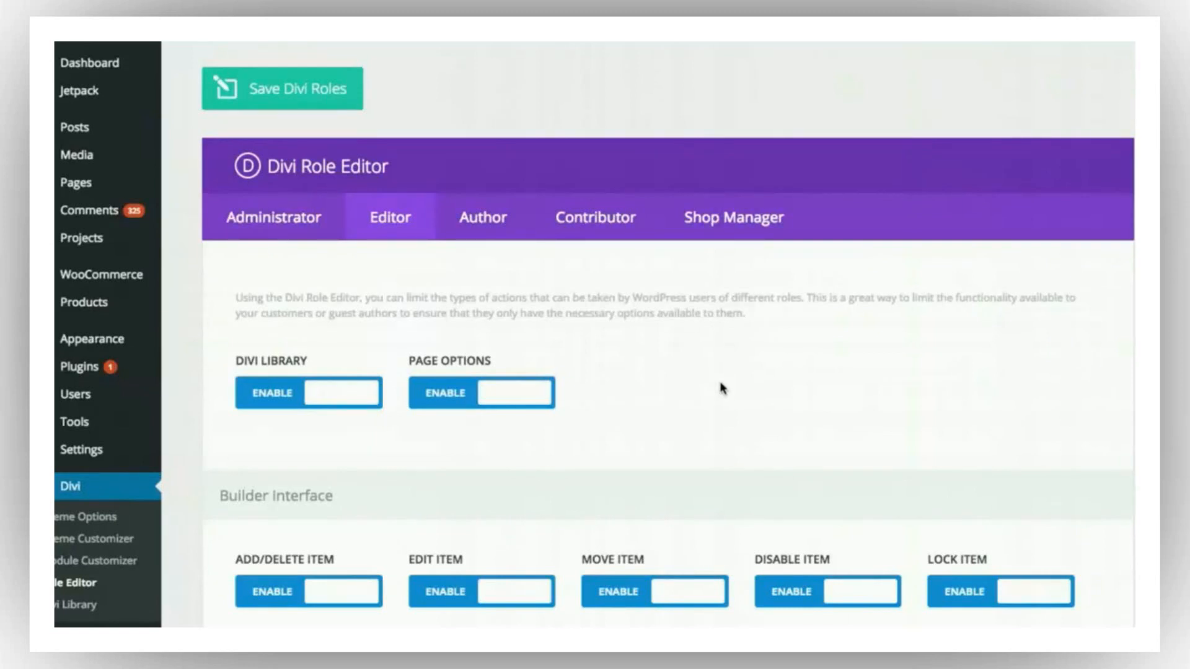
# - Review the Editor role's Builder Interface, Library Settings, Settings Tabs and Settings Types permissions
pyautogui.scroll(-5, 723, 389)
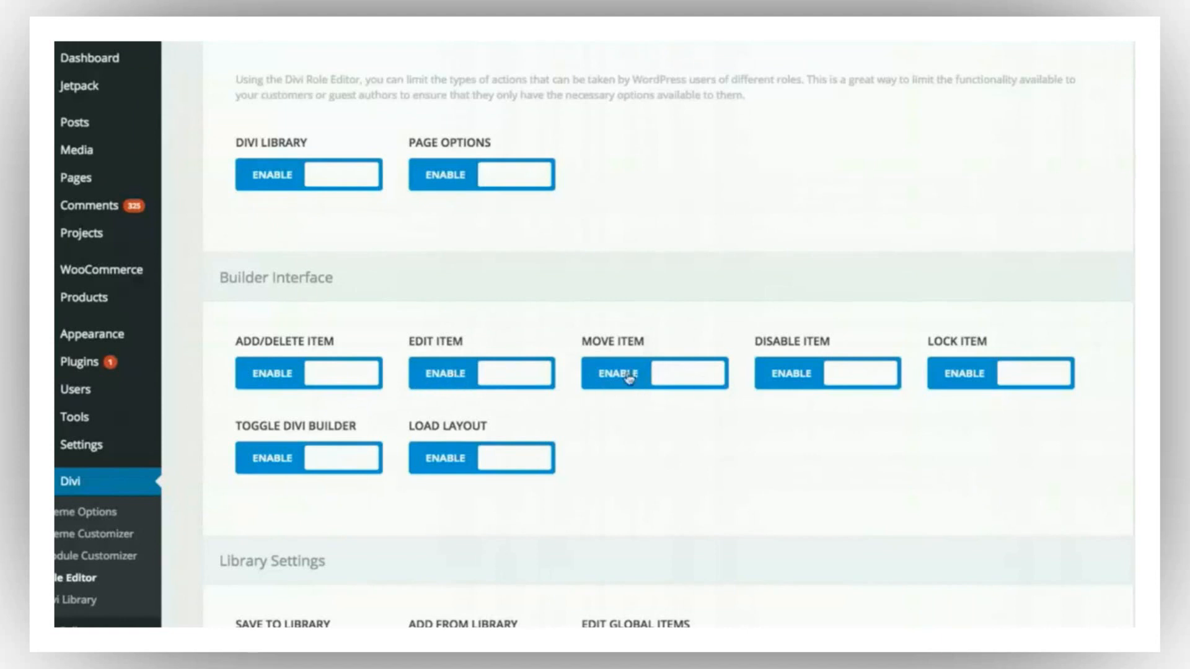
pyautogui.scroll(-6, 722, 460)
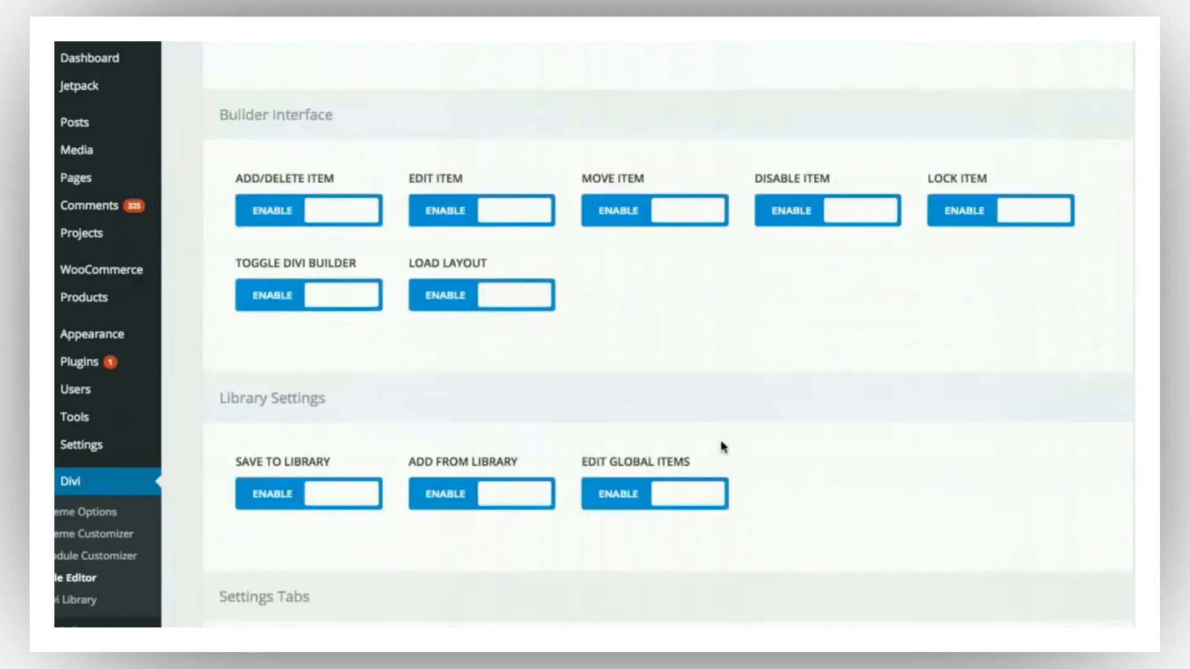
pyautogui.scroll(-2, 748, 428)
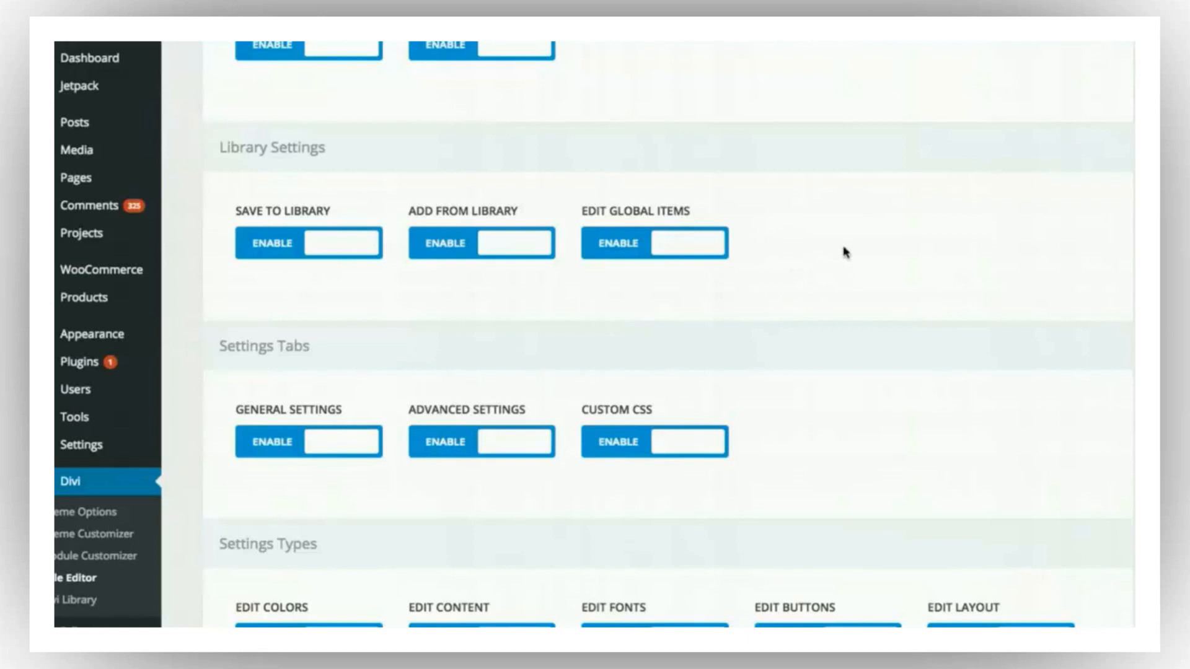
pyautogui.scroll(-1, 848, 267)
pyautogui.scroll(-5, 850, 271)
pyautogui.scroll(2, 850, 270)
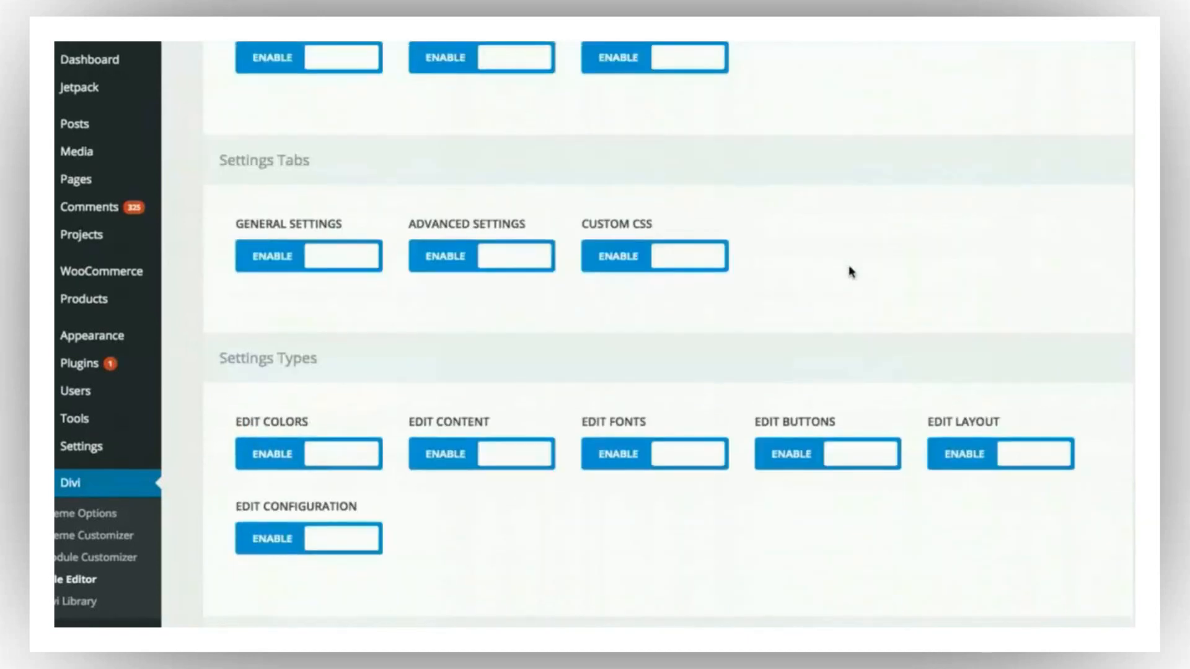
pyautogui.scroll(-1, 851, 272)
pyautogui.scroll(-1, 851, 272)
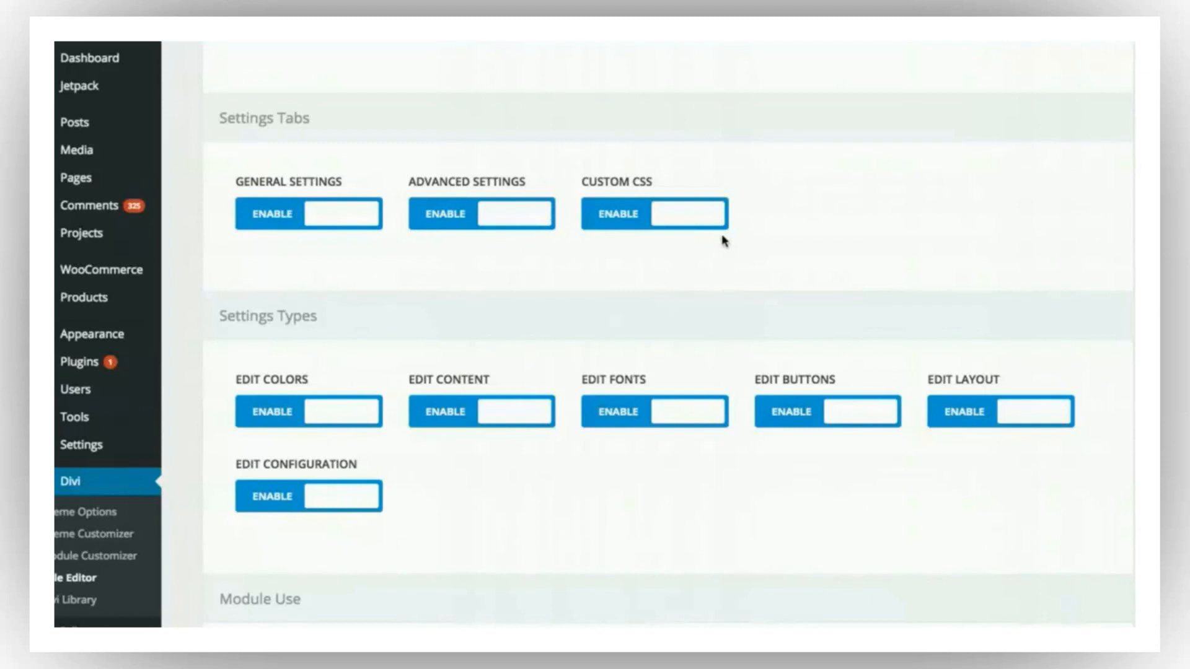
# - Disable Edit Configuration, Edit Fonts, Edit Buttons, Edit Layout and Edit Colors for the Editor role, leaving only Edit Content enabled under Settings Types
pyautogui.scroll(-3, 725, 239)
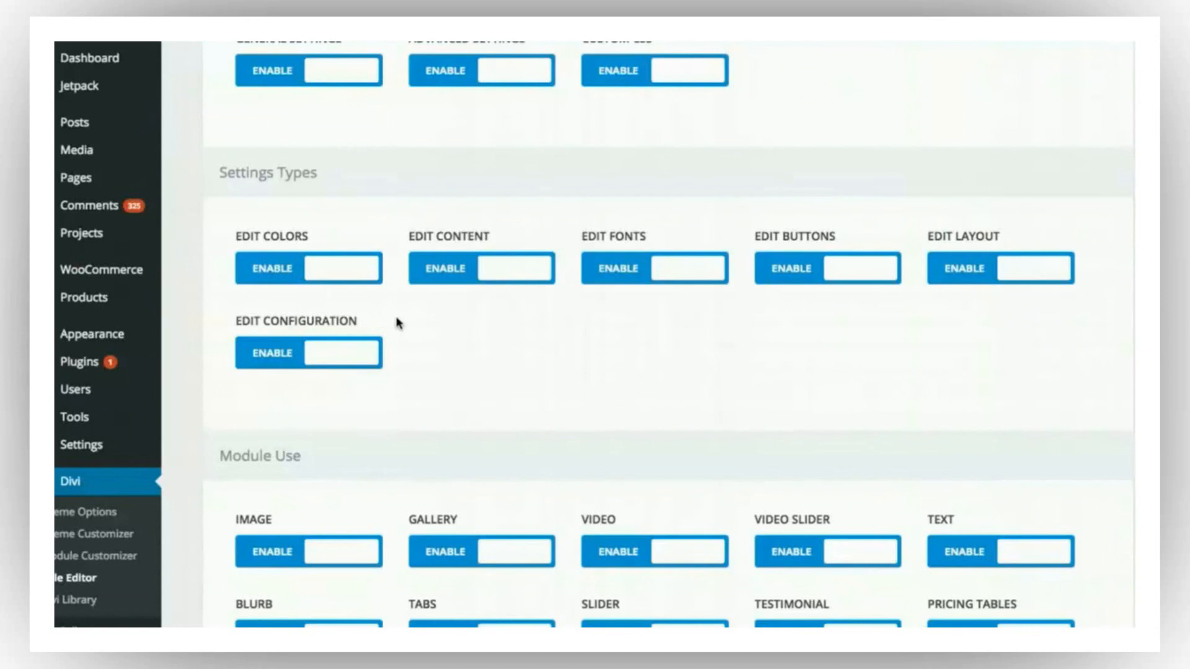
pyautogui.click(325, 362)
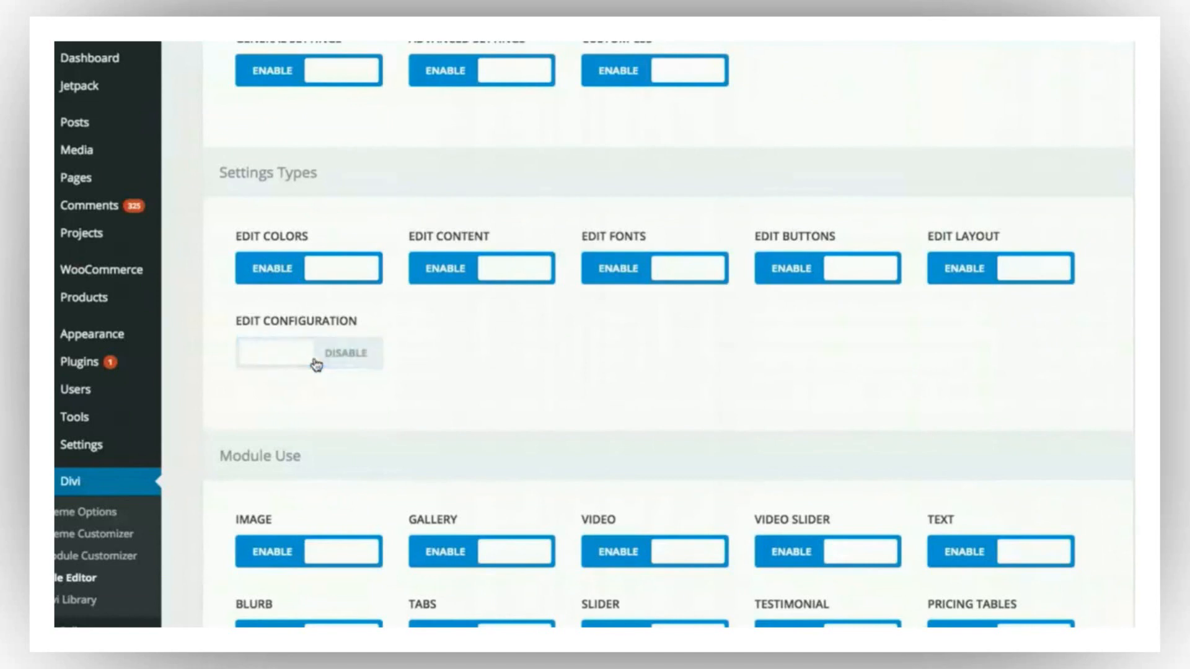
pyautogui.click(656, 282)
pyautogui.click(780, 278)
pyautogui.click(949, 280)
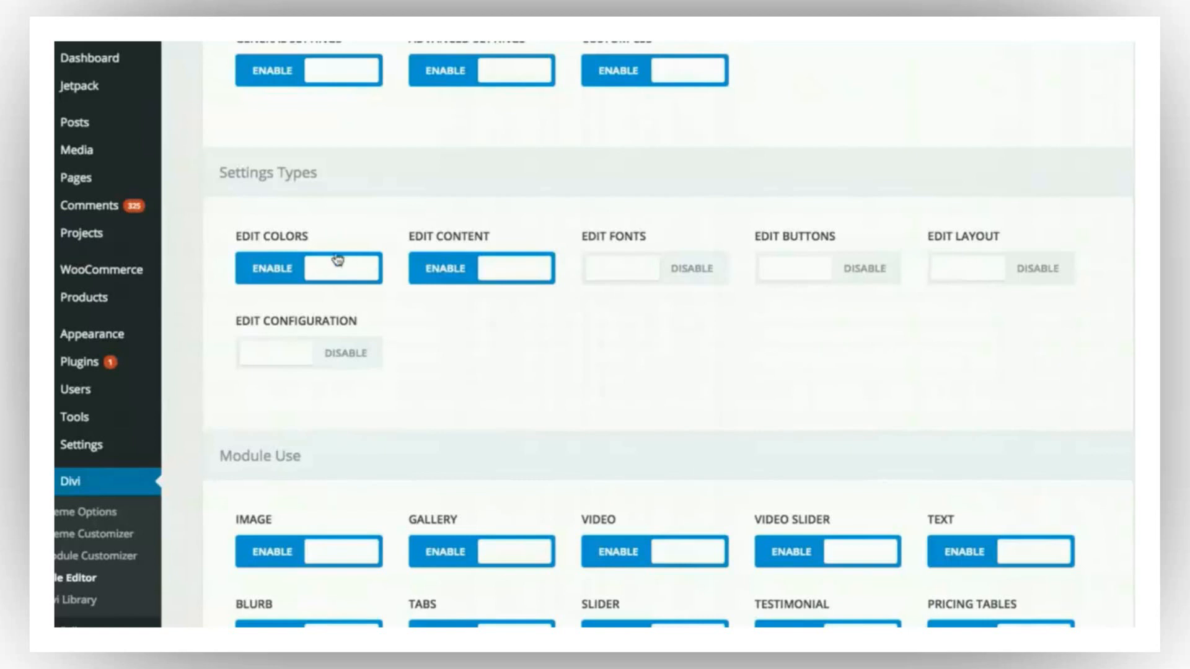
pyautogui.click(317, 276)
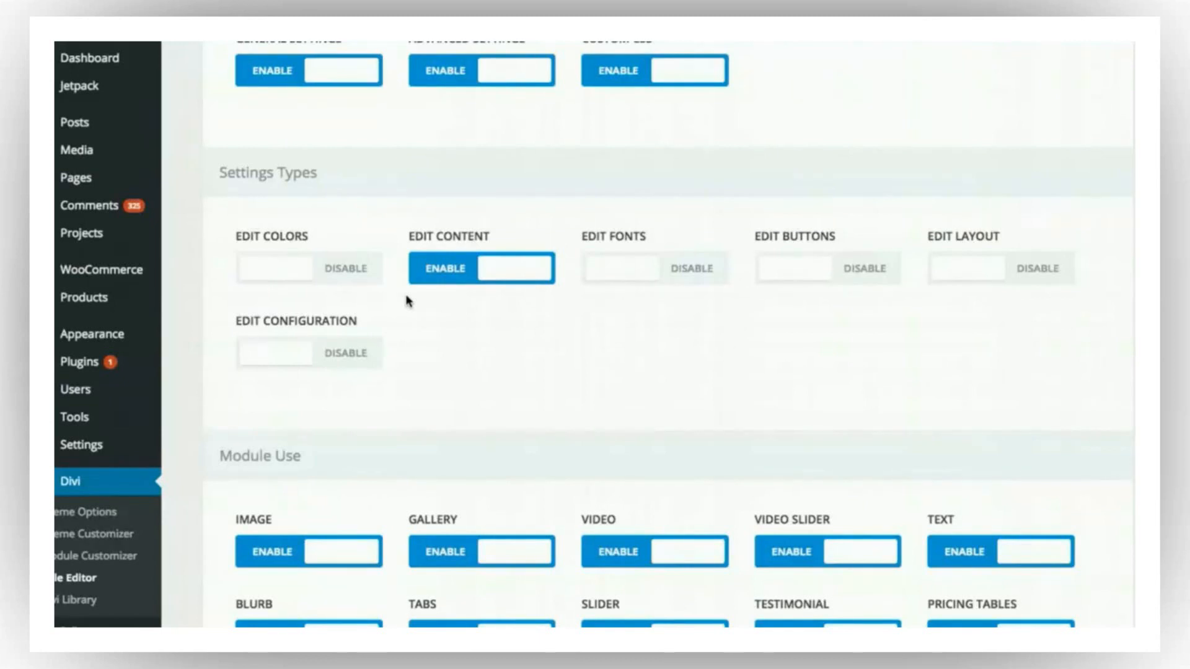
# - Disable the Blog, Shop and Portfolio modules for the Editor role under Module Use
pyautogui.scroll(-6, 407, 301)
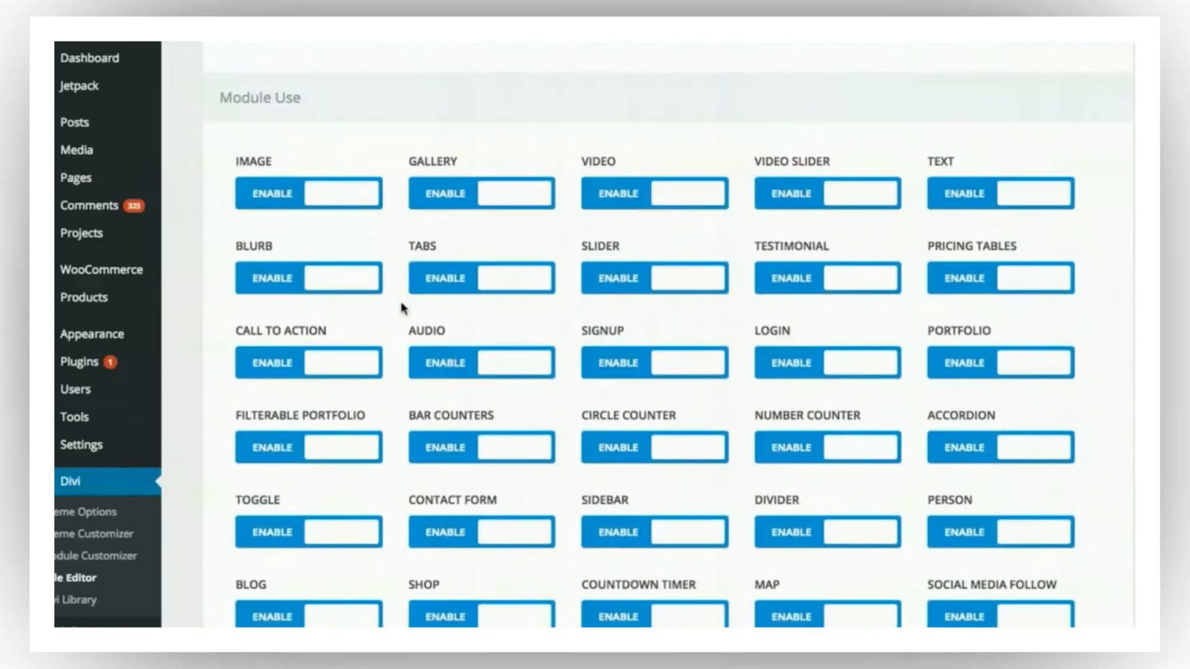
pyautogui.scroll(-3, 405, 308)
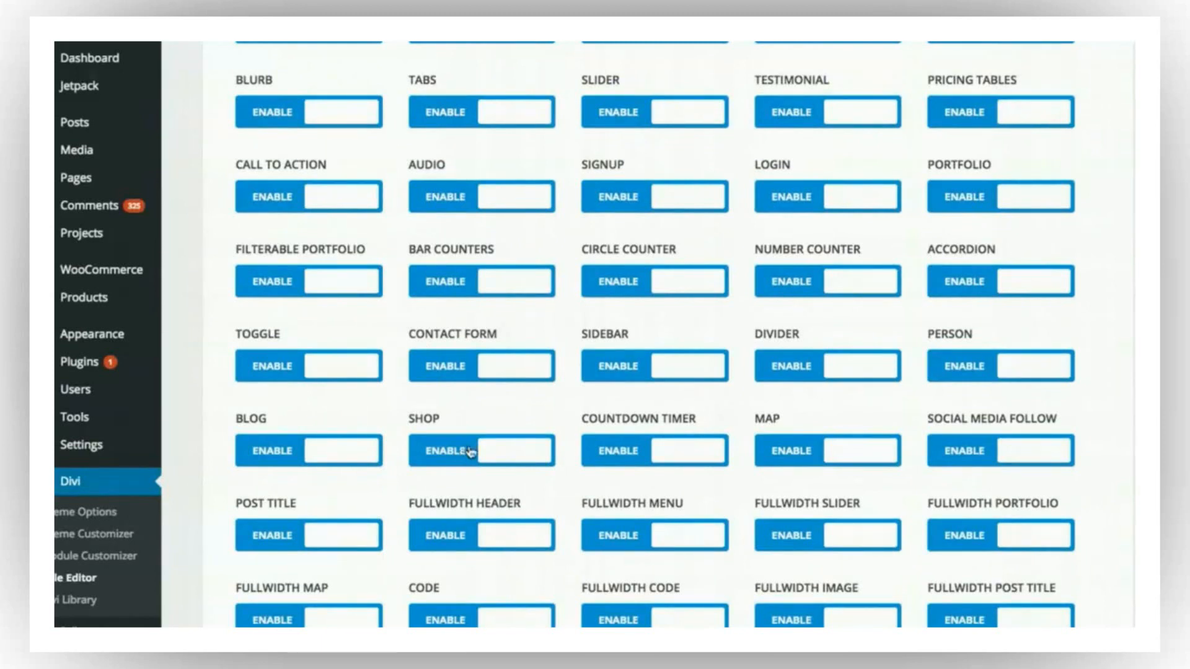
pyautogui.scroll(-1, 474, 558)
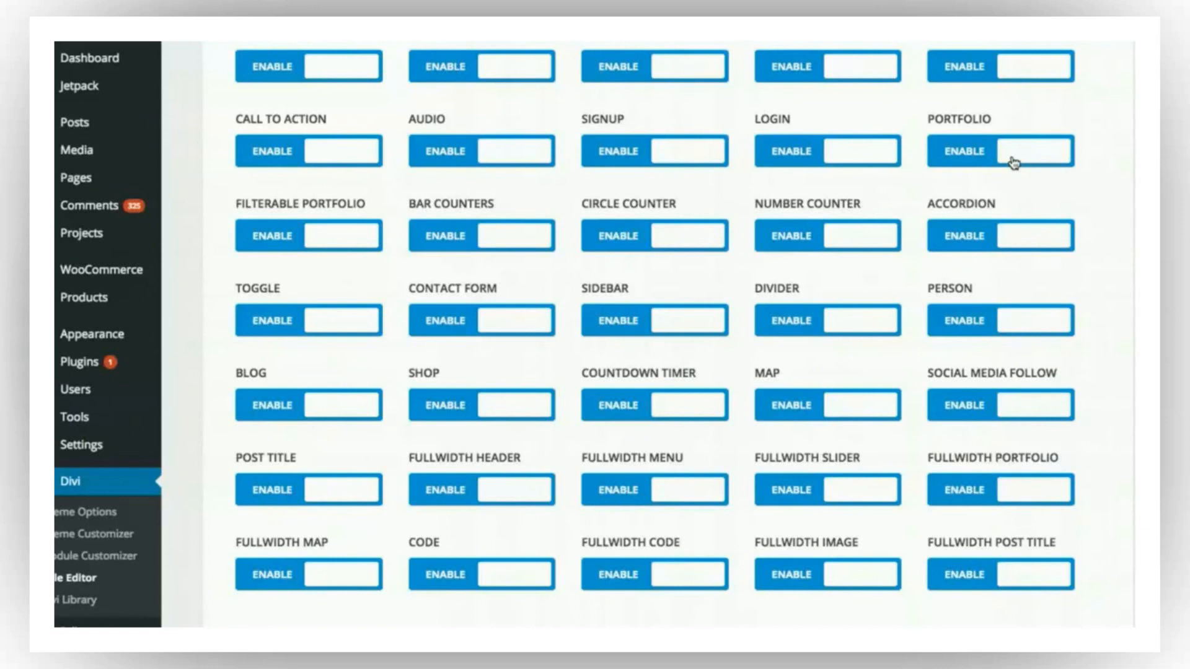
pyautogui.click(339, 406)
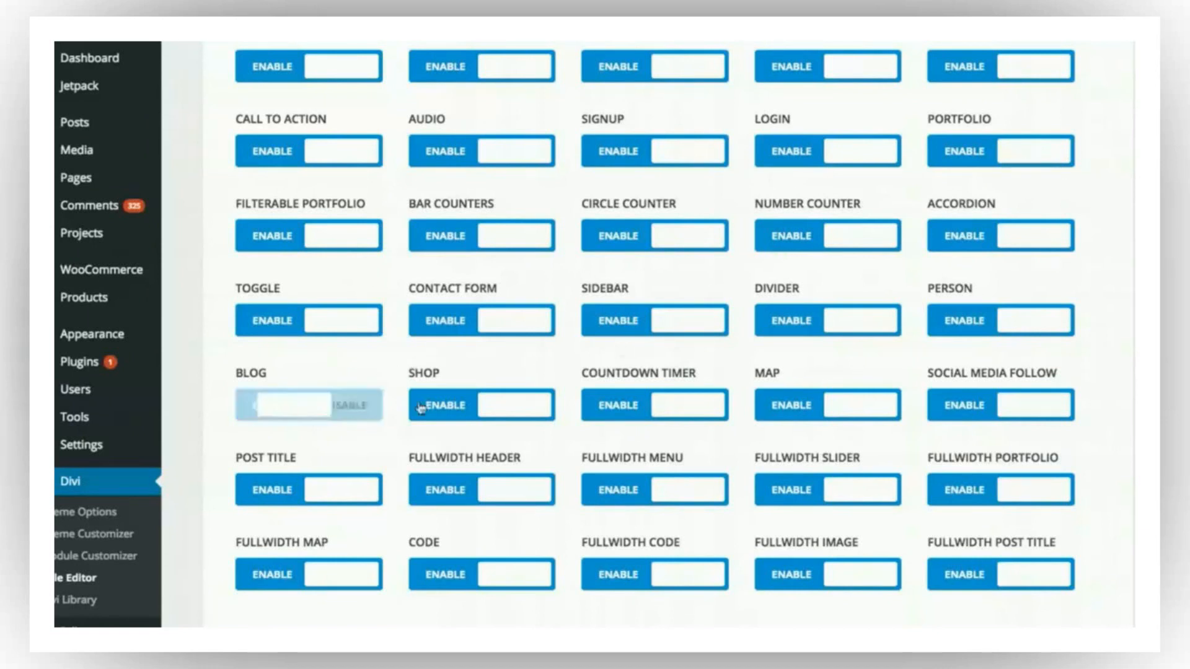
pyautogui.click(421, 408)
pyautogui.click(946, 159)
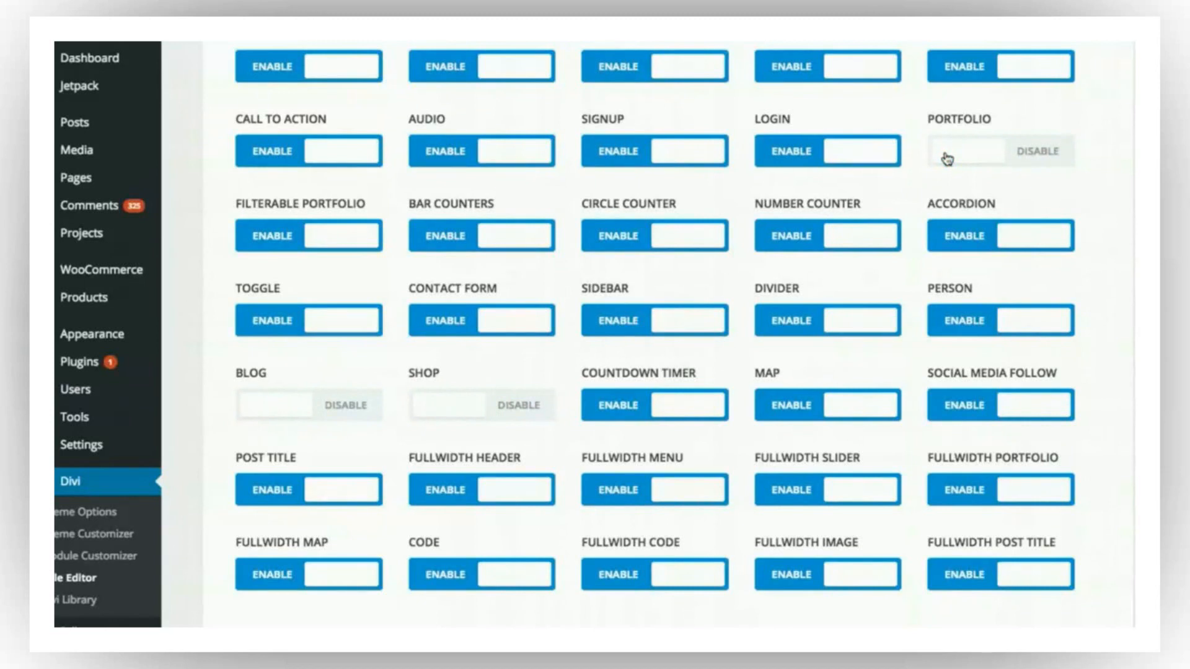
# - Re-enable the Portfolio, Shop and Blog modules for the Editor role
pyautogui.click(949, 155)
pyautogui.click(528, 406)
pyautogui.click(343, 417)
# - Re-enable Edit Configuration, Edit Colors, Edit Fonts, Edit Buttons and Edit Layout for the Editor role under Settings Types
pyautogui.scroll(1, 462, 431)
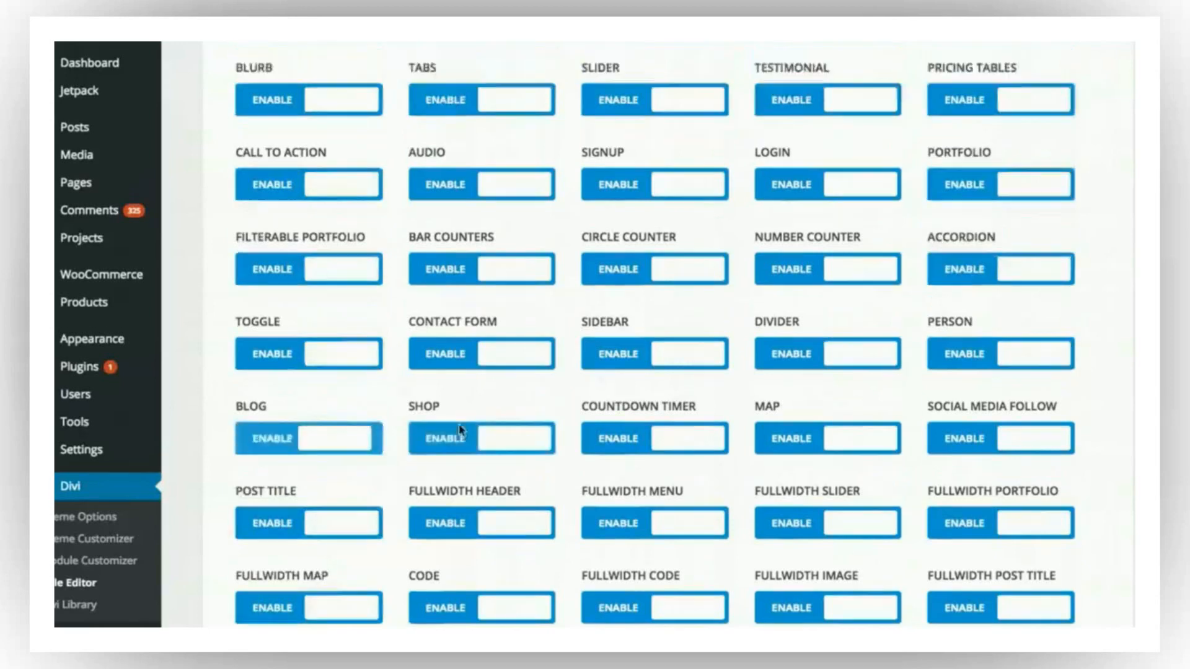
pyautogui.scroll(10, 460, 430)
pyautogui.click(347, 458)
pyautogui.click(319, 378)
pyautogui.click(719, 369)
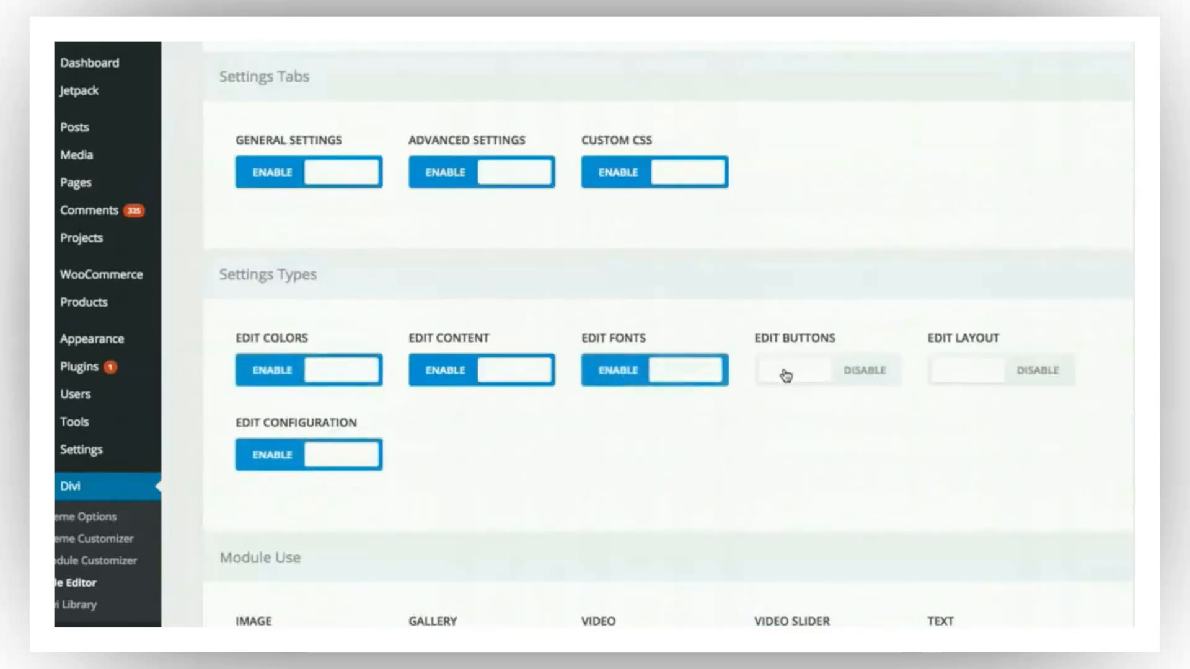
pyautogui.click(786, 375)
pyautogui.click(962, 376)
# - Disable Add/Delete Item and Move Item for the Editor role under Builder Interface, and save the Divi roles
pyautogui.scroll(15, 949, 378)
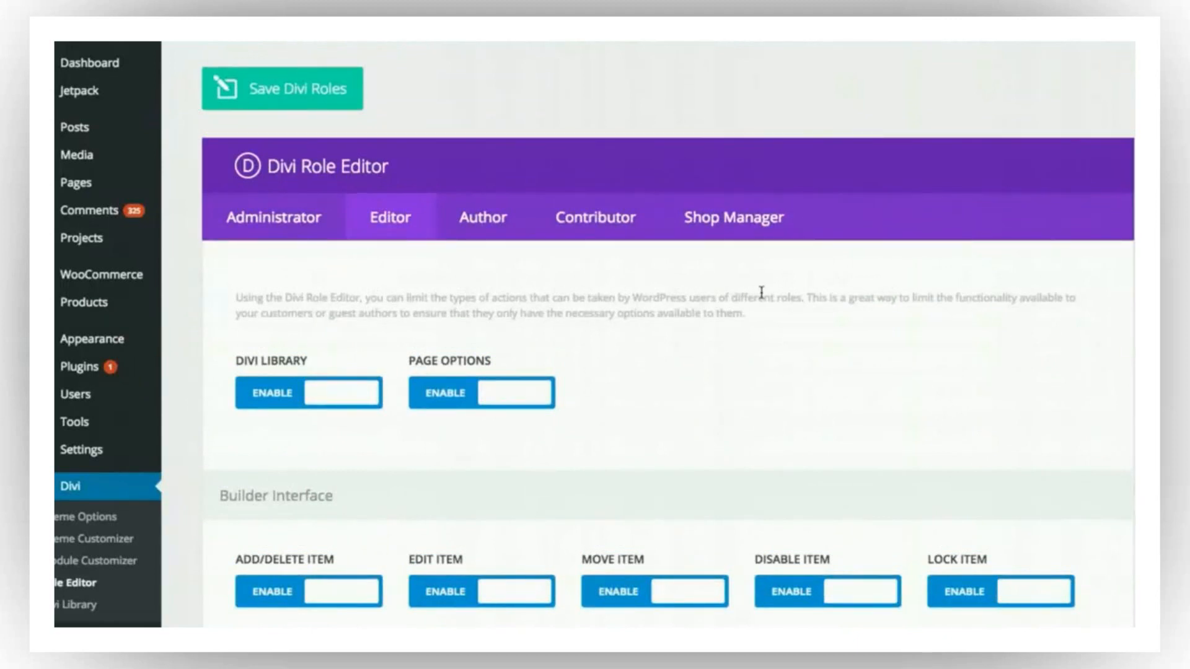
pyautogui.scroll(-5, 762, 292)
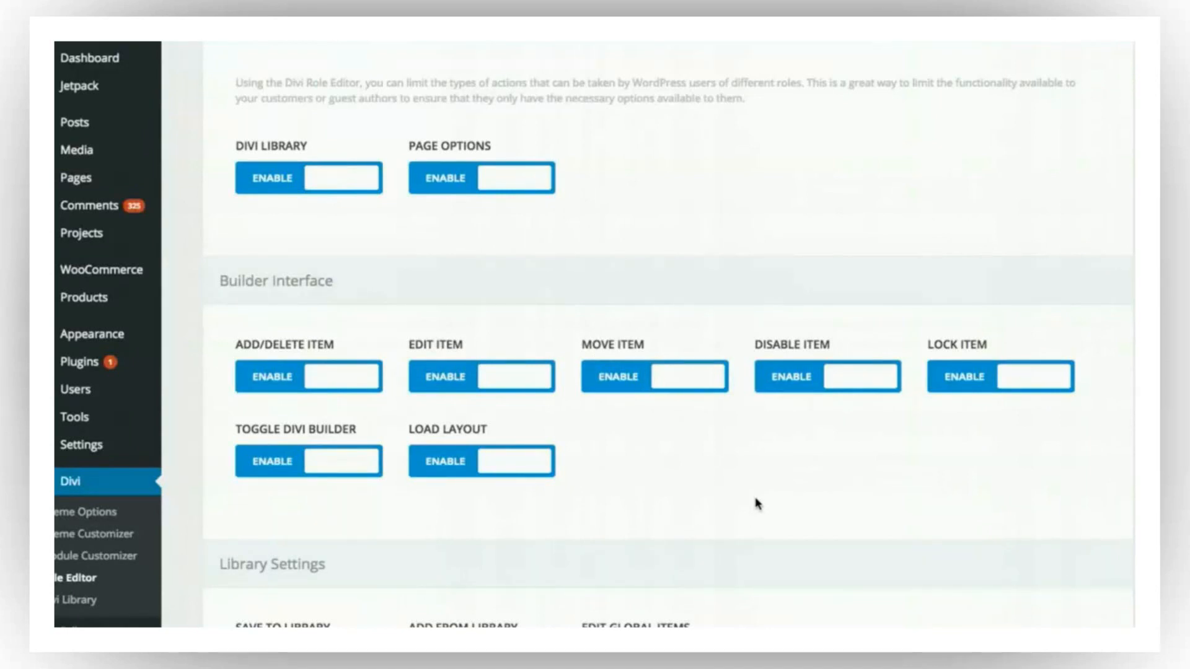
pyautogui.click(299, 380)
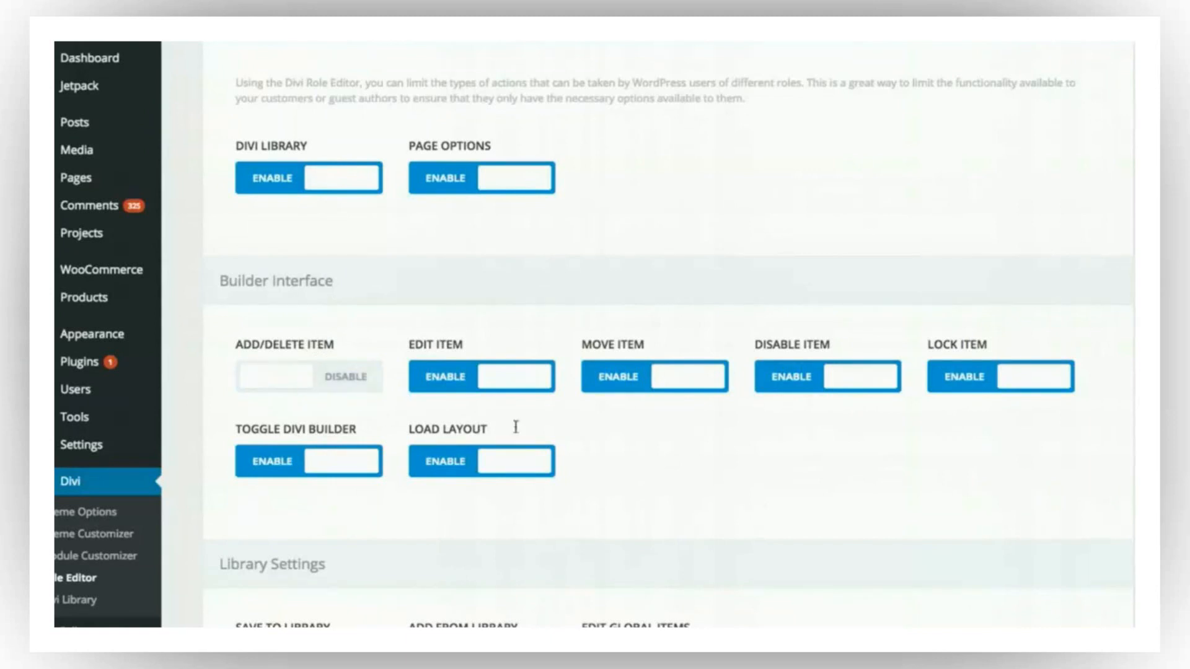
pyautogui.click(622, 380)
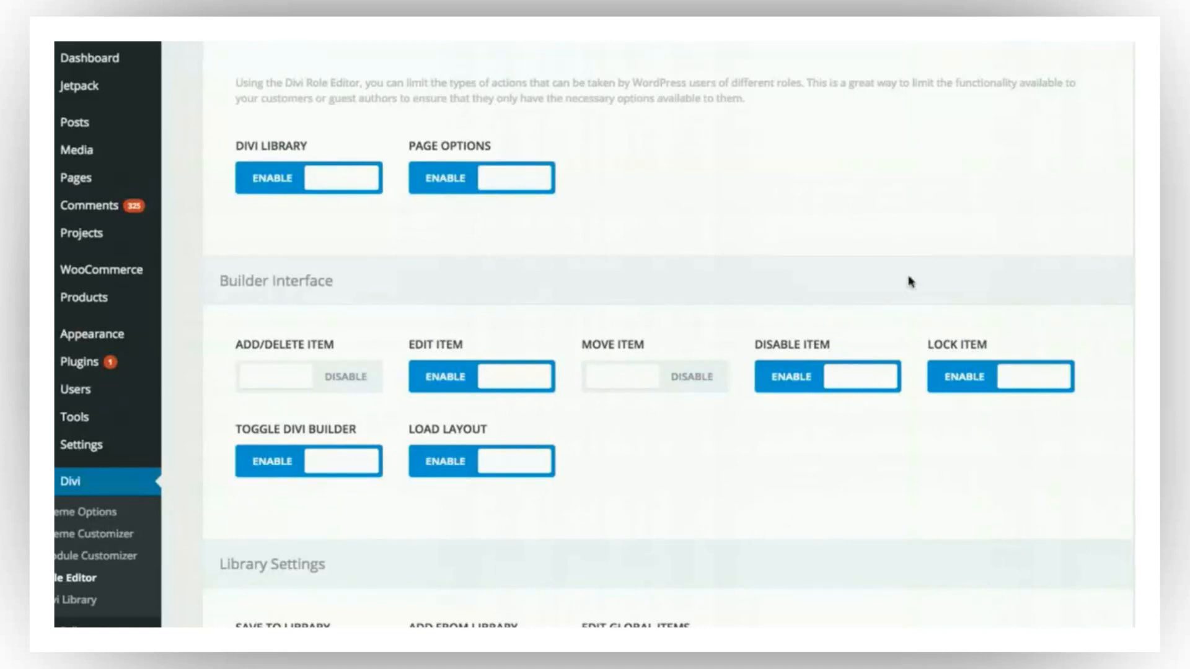
pyautogui.scroll(3, 887, 287)
pyautogui.click(343, 94)
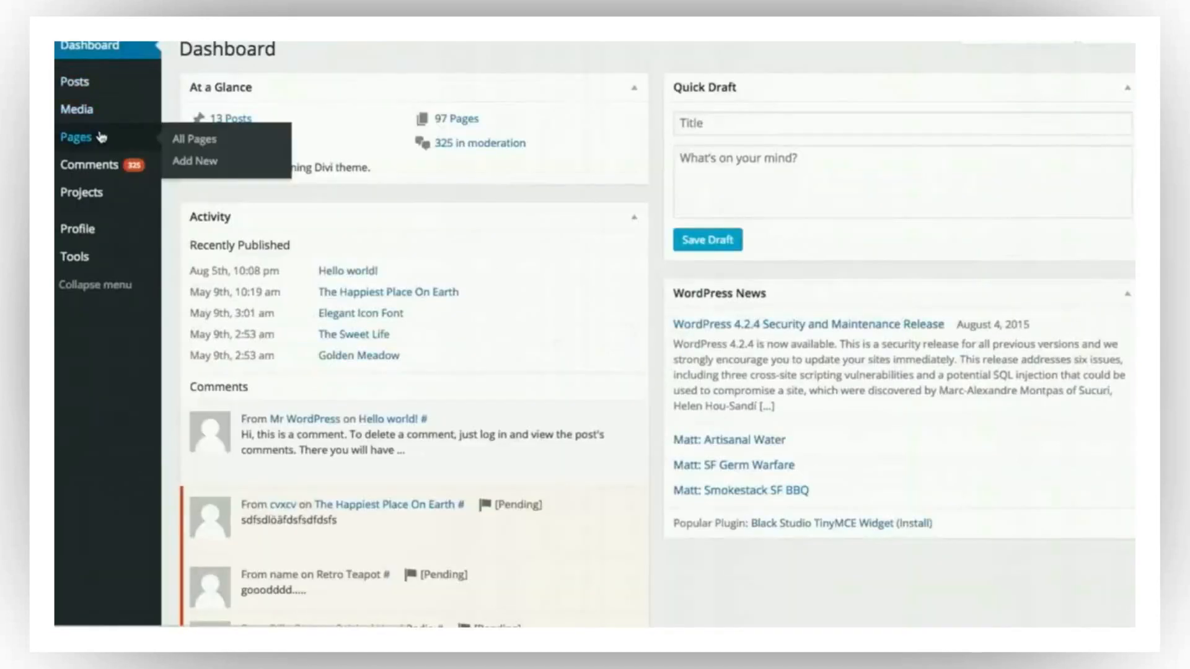
# - Open the Home page for editing in the Divi Builder and open the settings of the first Blurb module in the first row
pyautogui.click(98, 137)
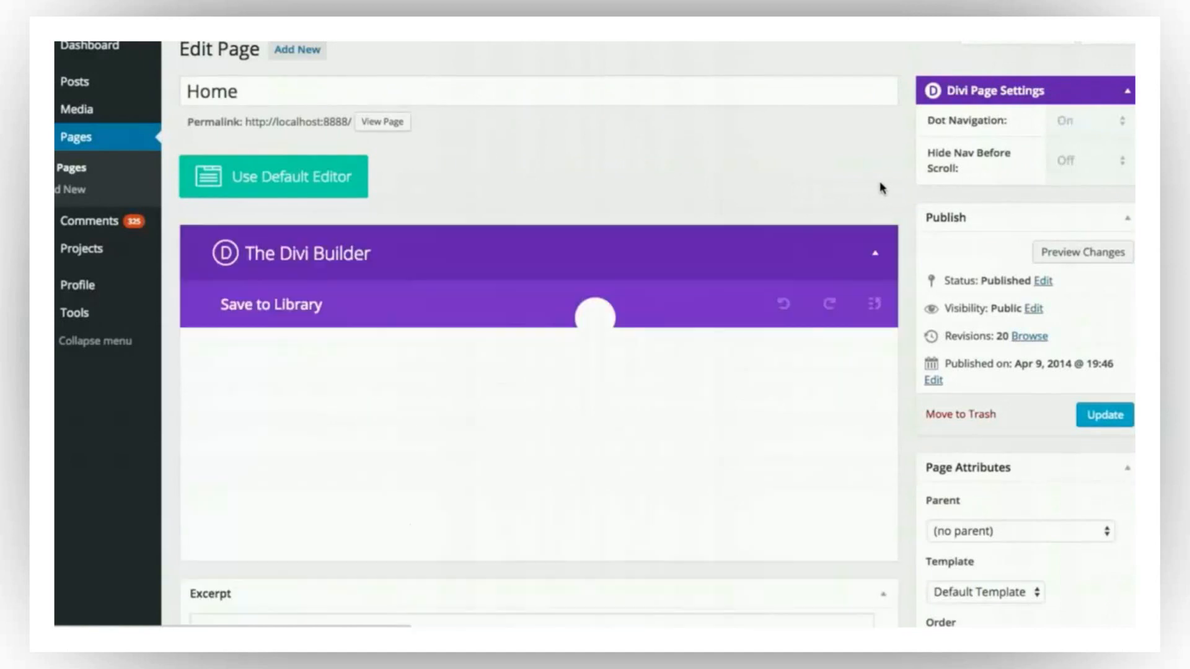
pyautogui.scroll(-4, 882, 186)
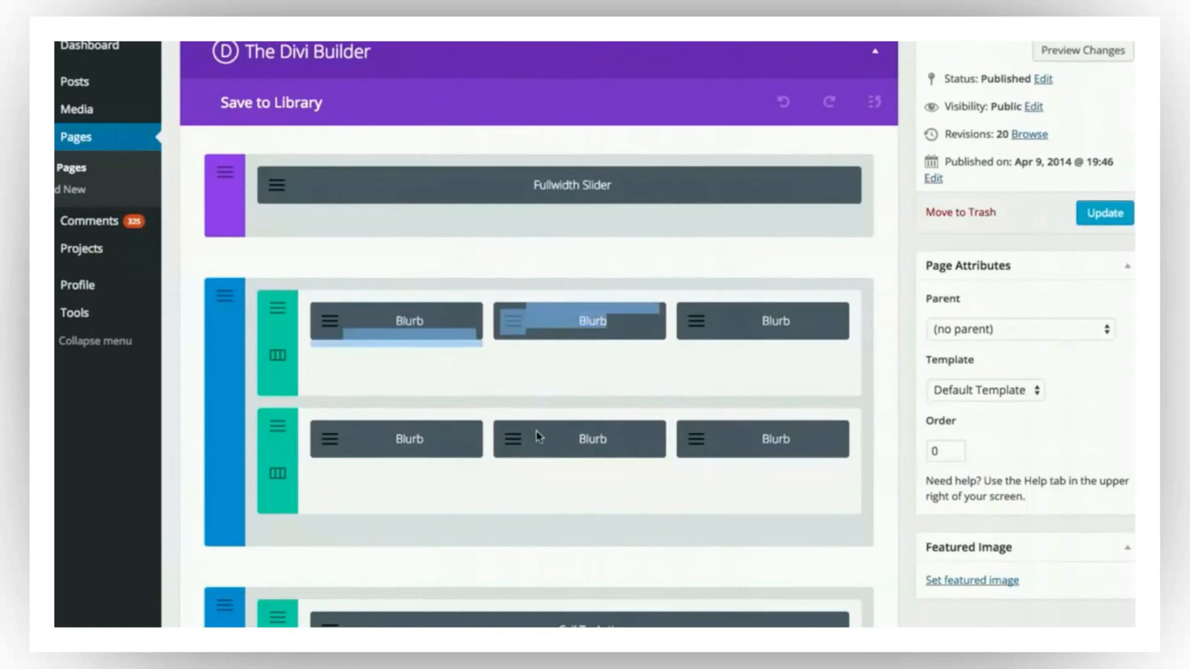
pyautogui.scroll(-4, 604, 394)
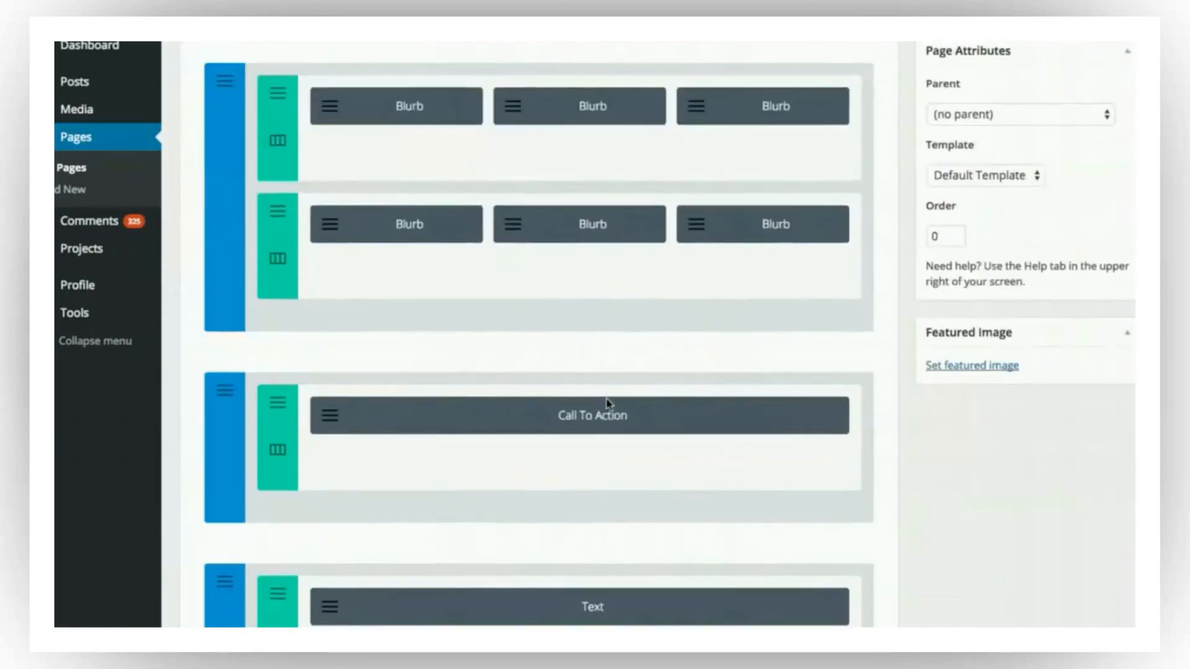
pyautogui.scroll(7, 611, 404)
pyautogui.scroll(-2, 609, 404)
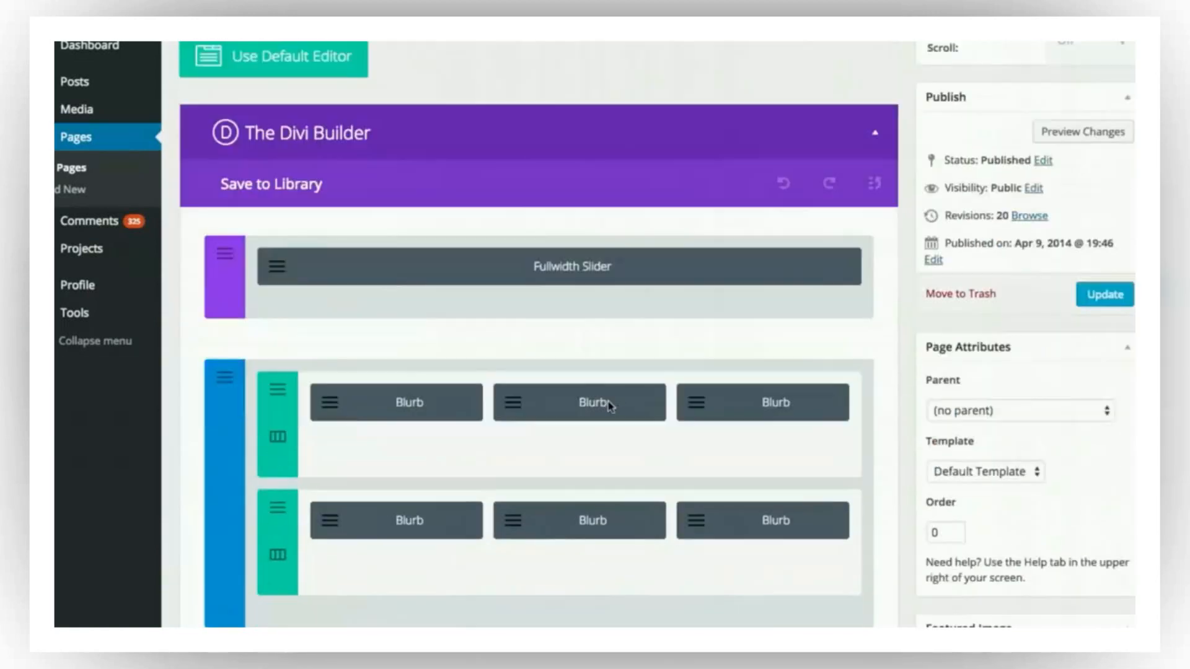
pyautogui.click(338, 409)
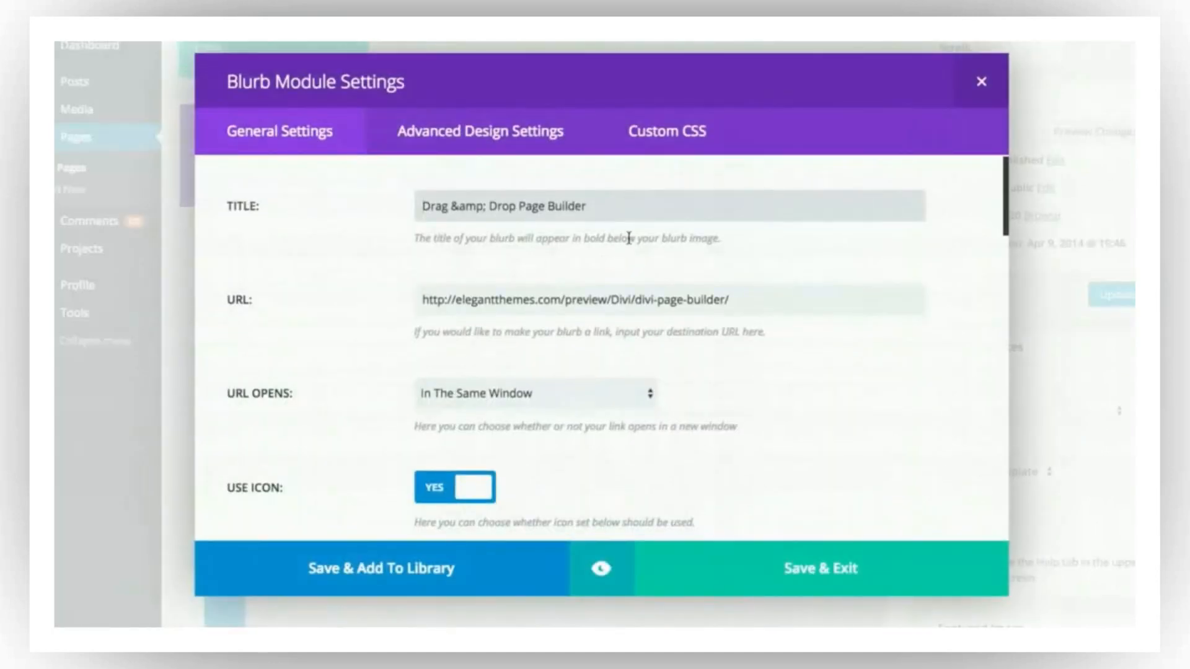
# - Close the Blurb module settings, disable the Divi Library for the Editor role, and save the Divi roles
pyautogui.click(982, 81)
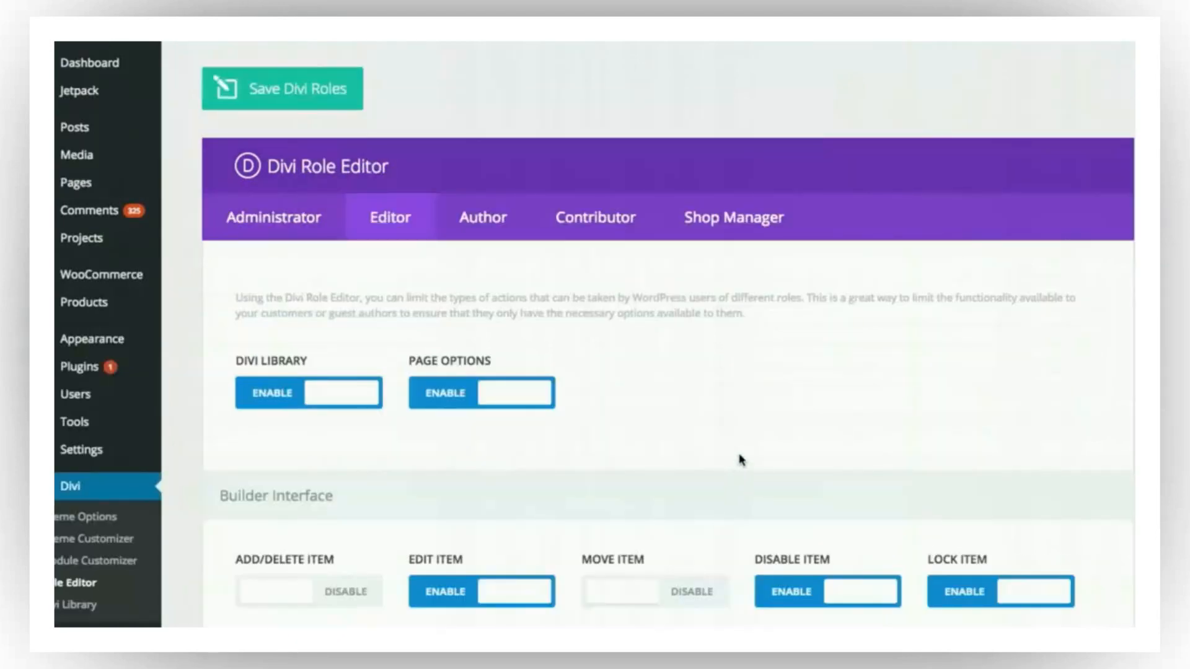
pyautogui.scroll(-2, 742, 459)
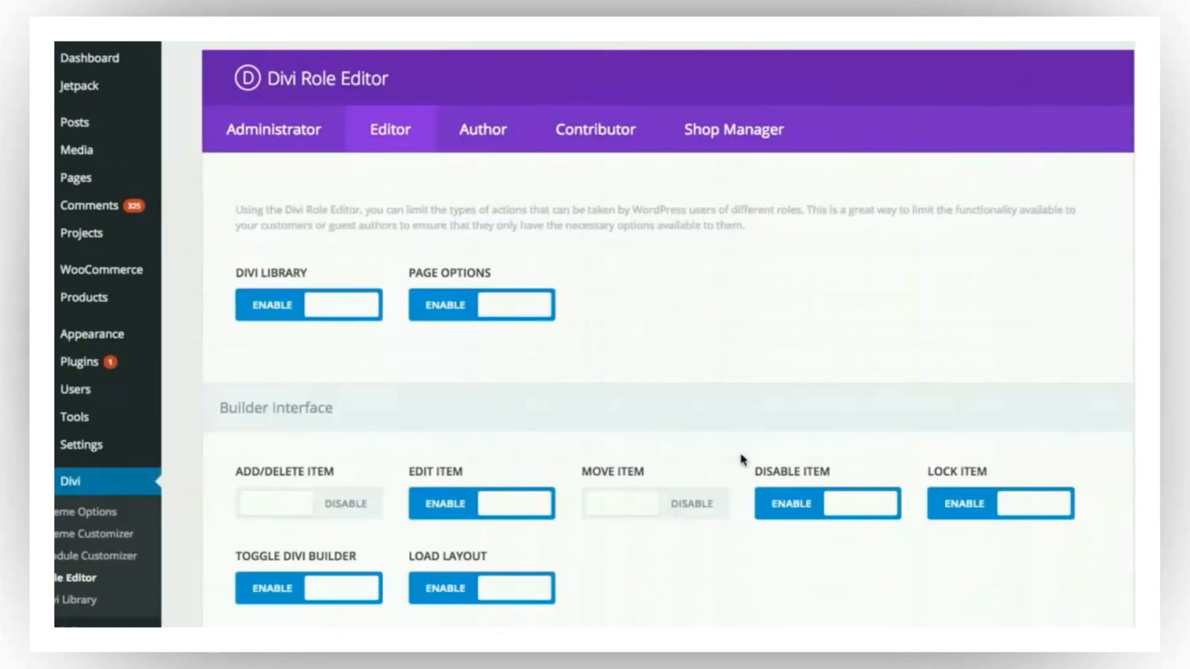
pyautogui.scroll(-2, 742, 459)
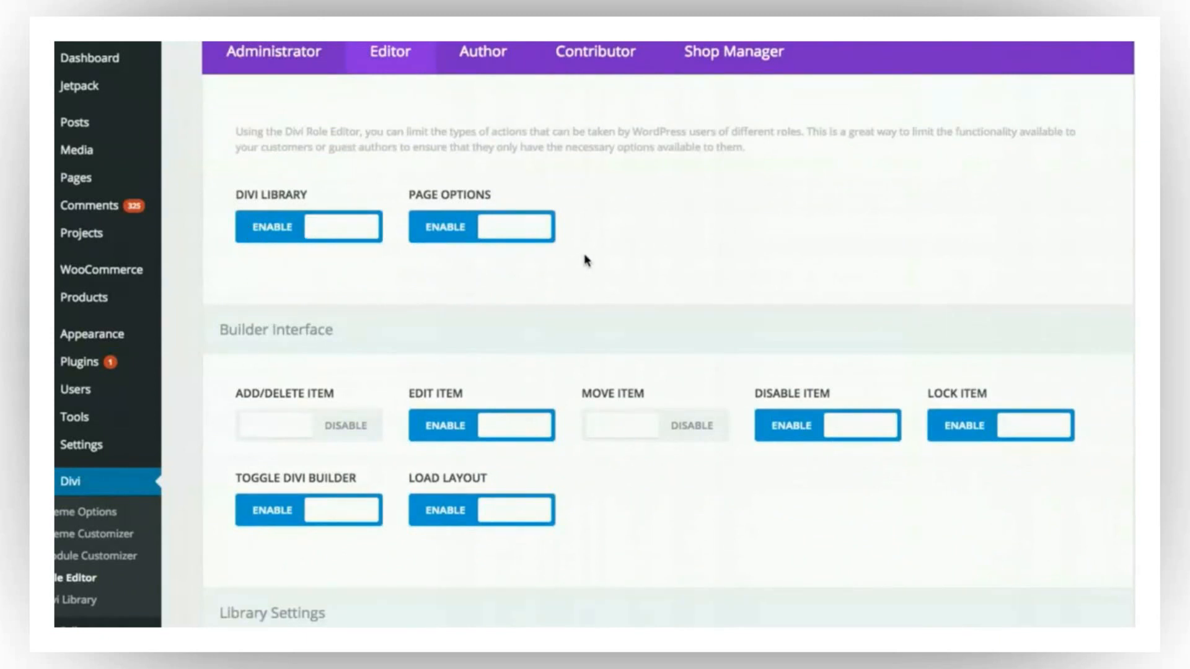
pyautogui.click(305, 240)
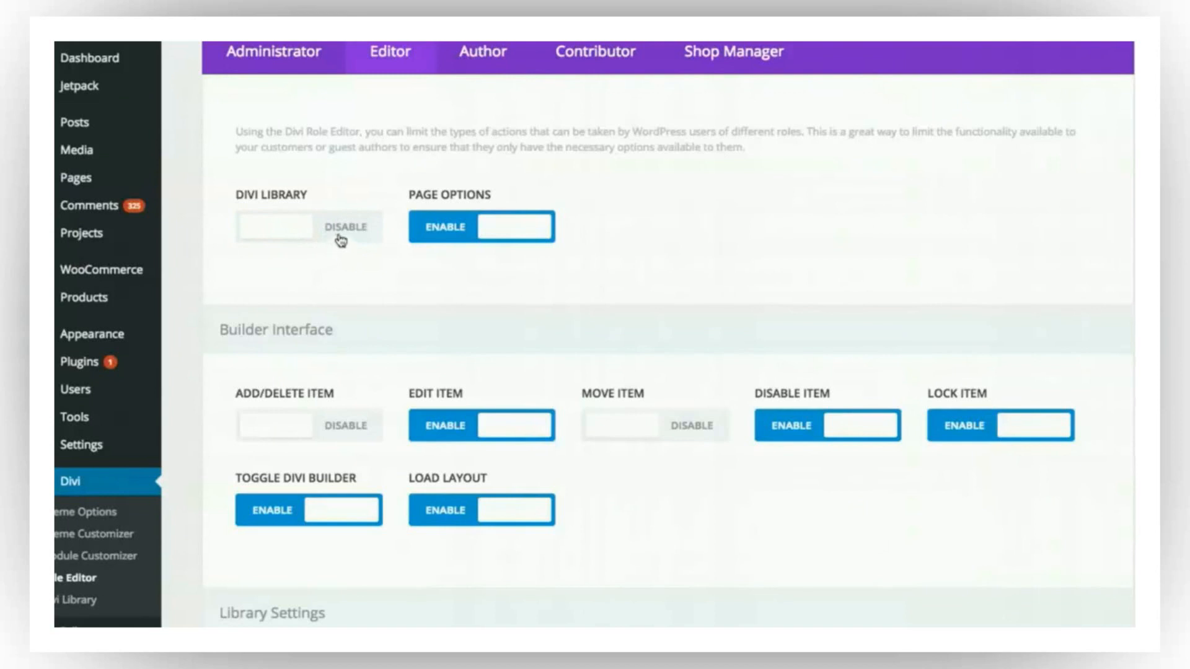
pyautogui.scroll(3, 620, 204)
pyautogui.click(319, 101)
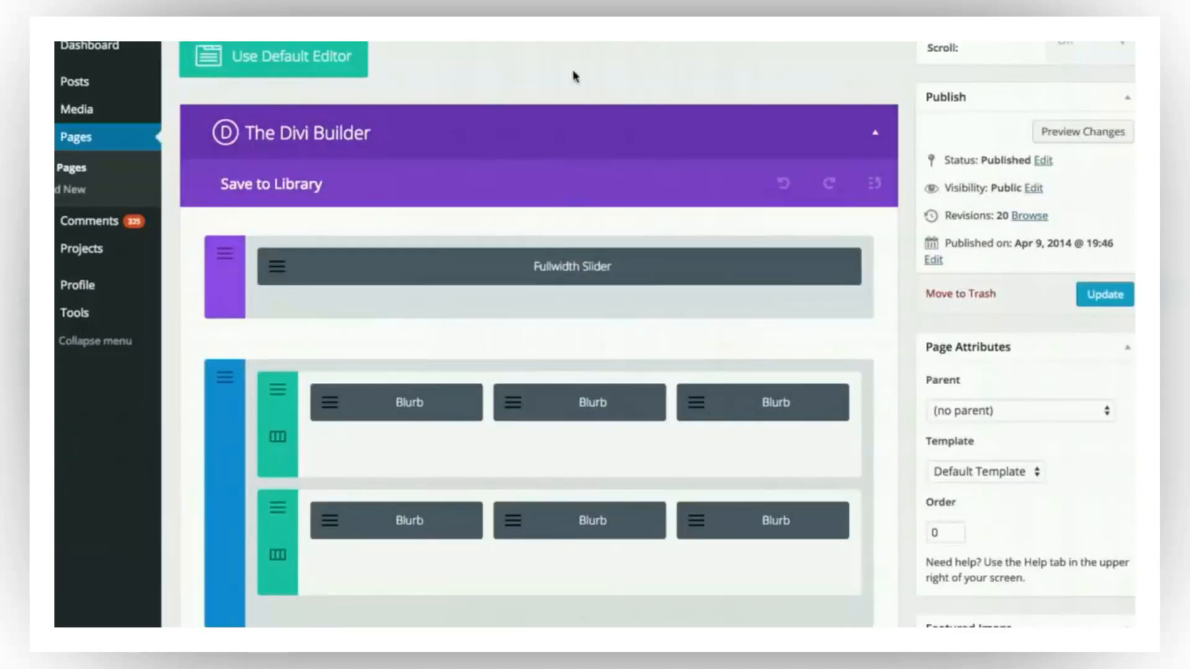
# - Check which library options the Divi Builder offers the Editor on the Home page
pyautogui.scroll(2, 600, 148)
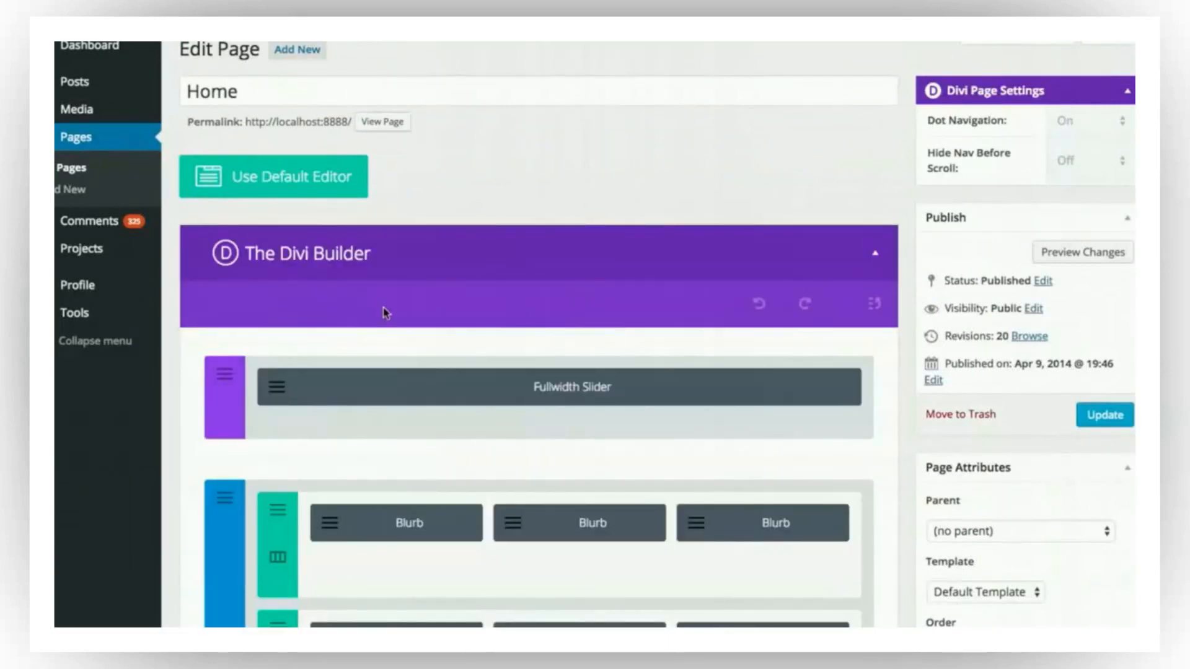
pyautogui.scroll(-2, 370, 273)
pyautogui.scroll(-3, 416, 459)
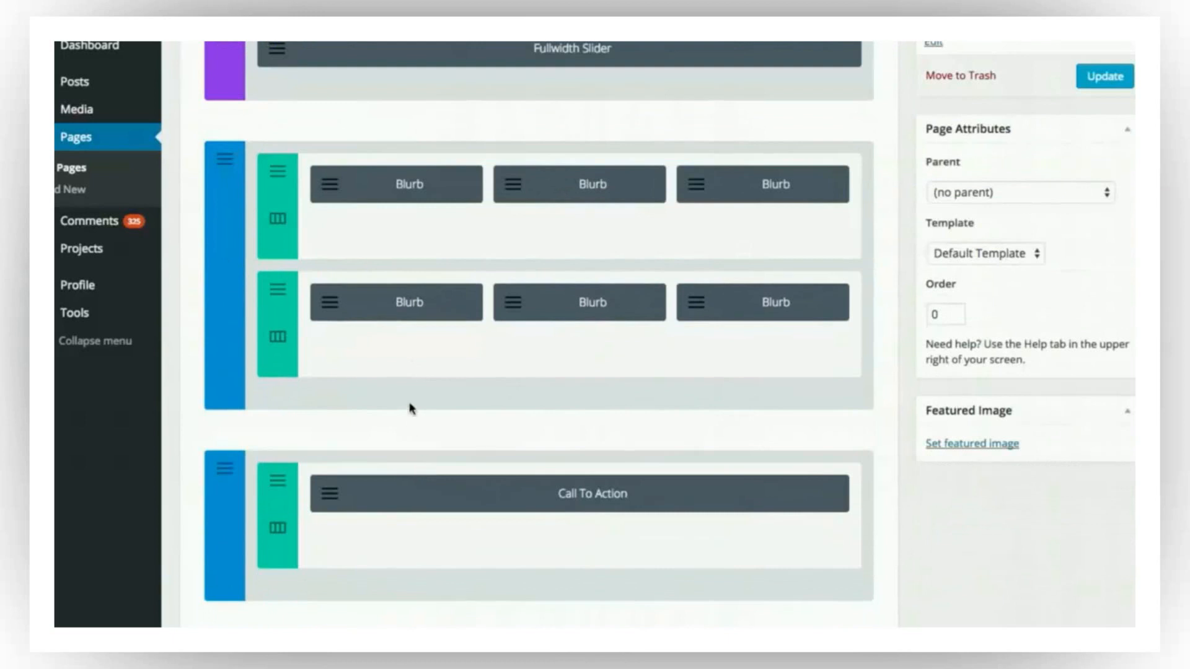
pyautogui.scroll(4, 434, 397)
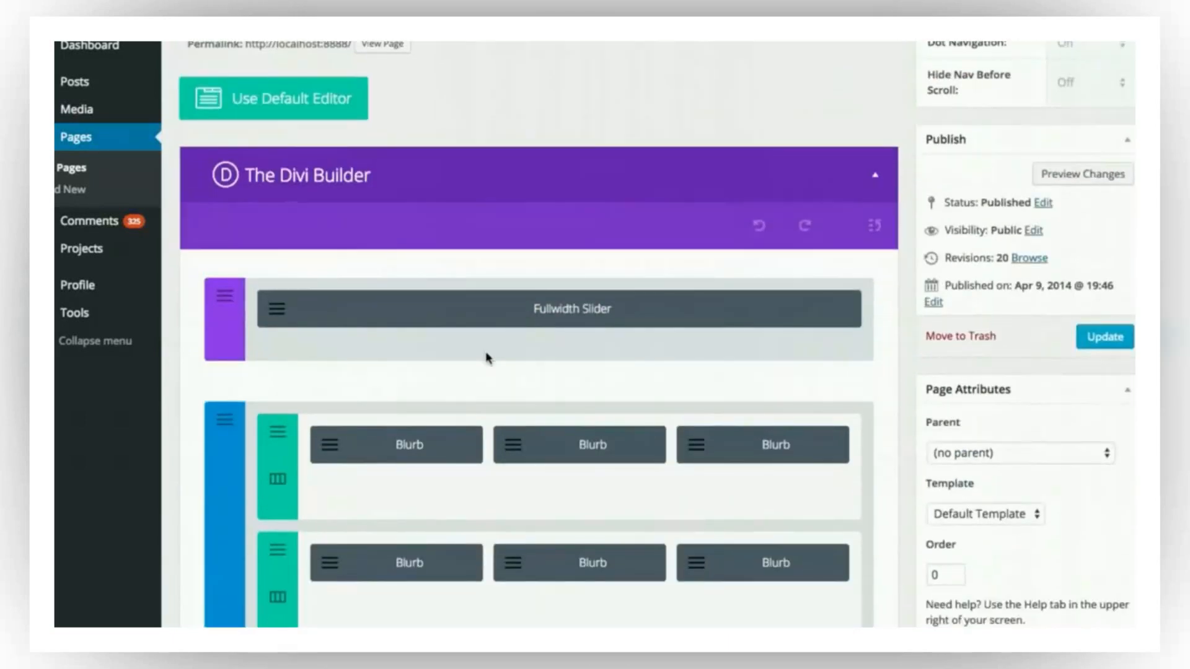
pyautogui.scroll(-1, 487, 358)
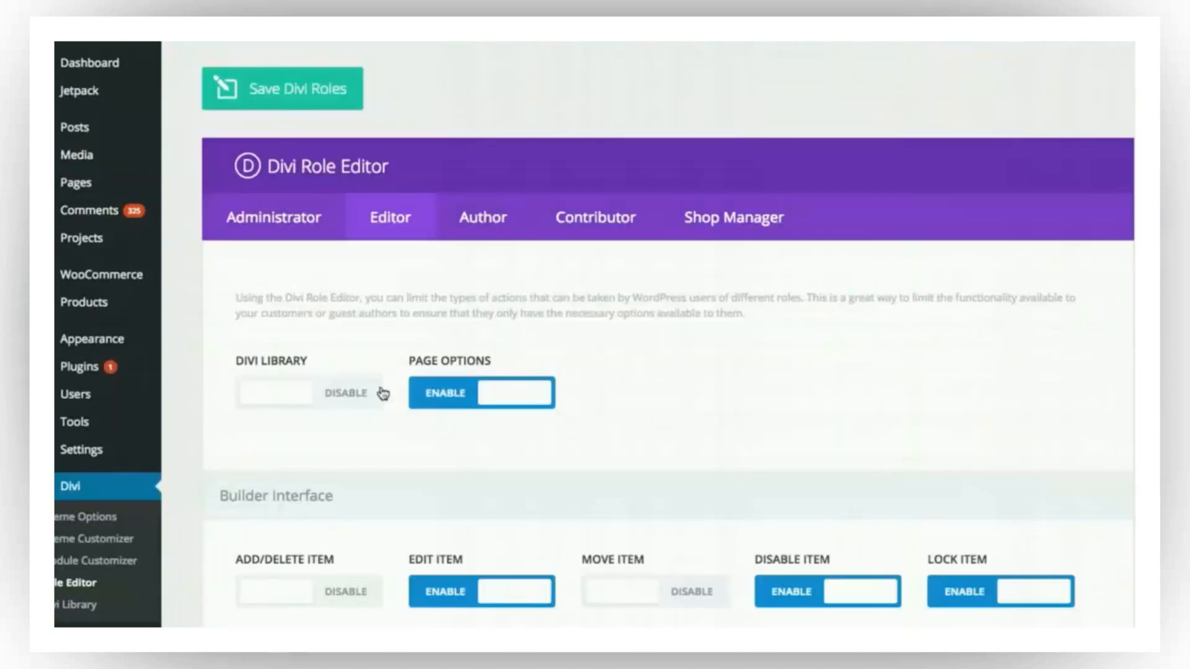
# - Re-enable the Divi Library for the Editor role and review the permissions under Library Settings
pyautogui.click(357, 393)
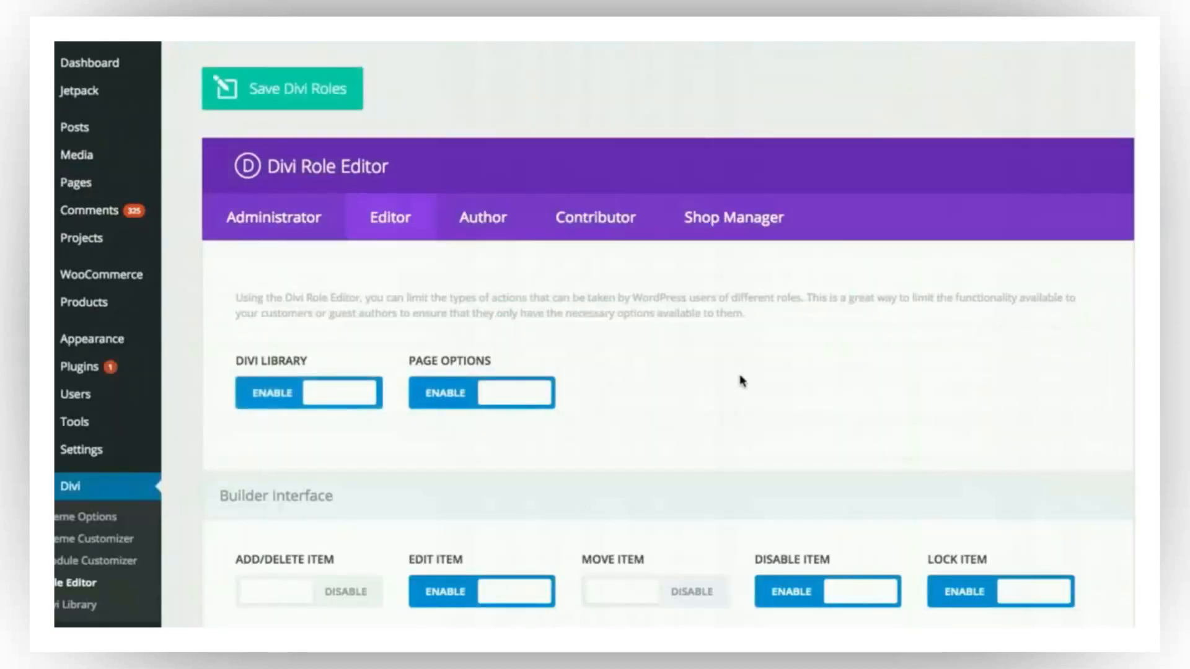
pyautogui.scroll(-2, 744, 377)
pyautogui.scroll(-7, 748, 375)
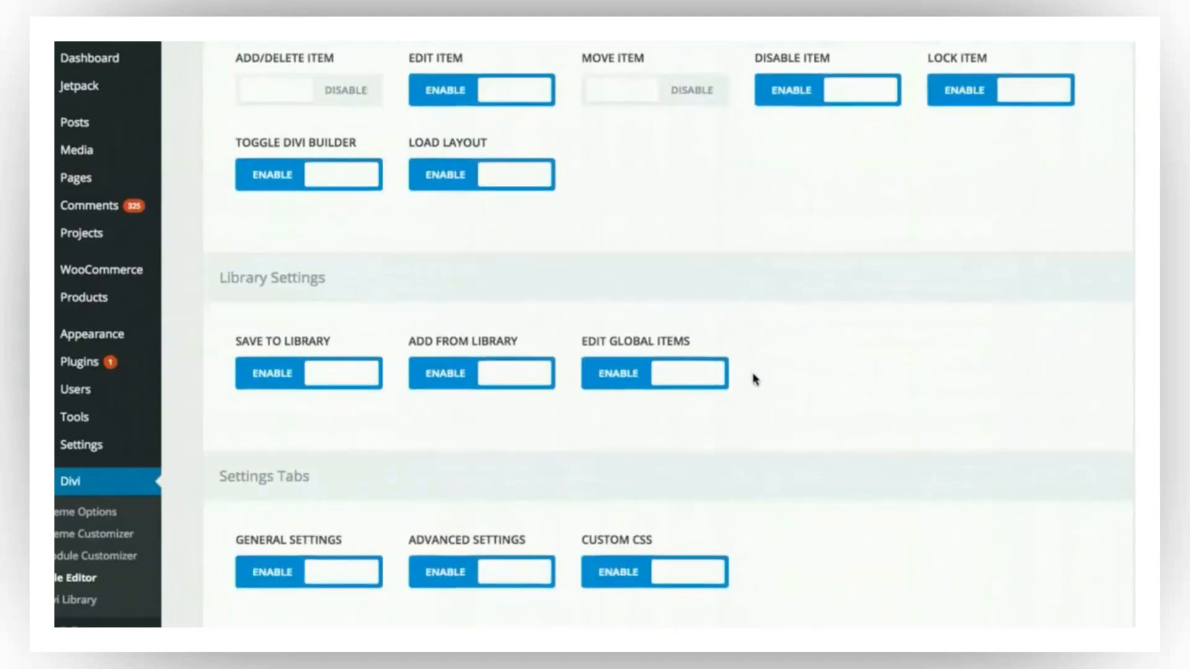
pyautogui.scroll(-1, 775, 371)
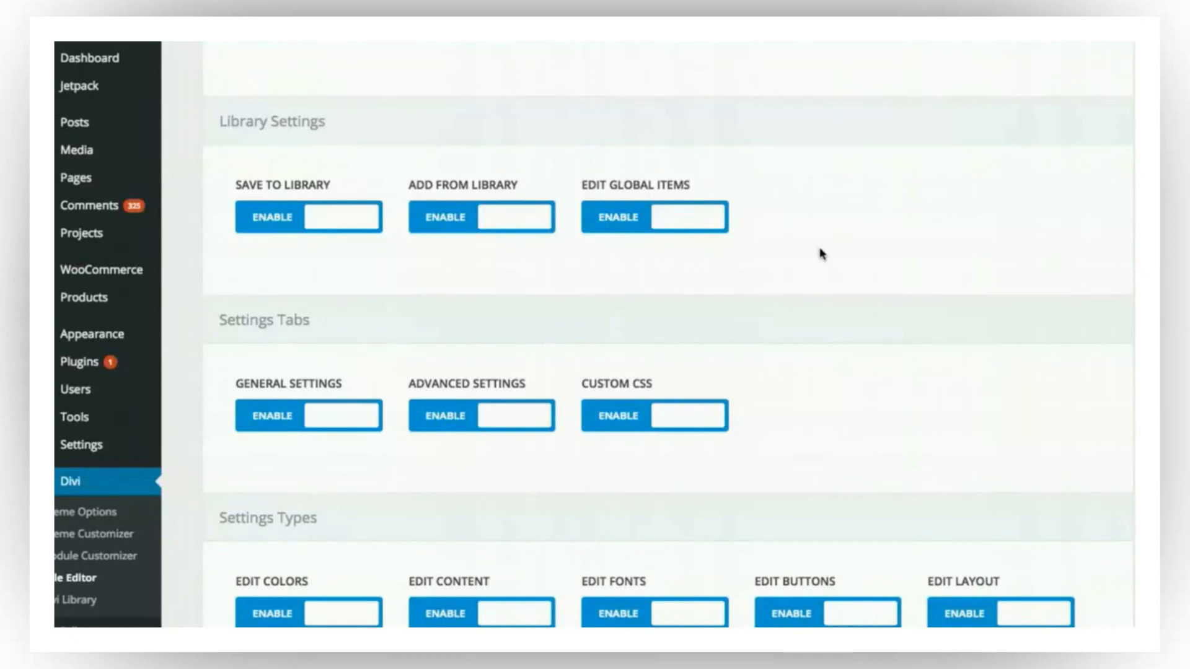
pyautogui.scroll(2, 821, 255)
# - Disable Advanced Settings and Custom CSS for the Editor role under Settings Tabs, and save the Divi roles
pyautogui.scroll(-4, 821, 256)
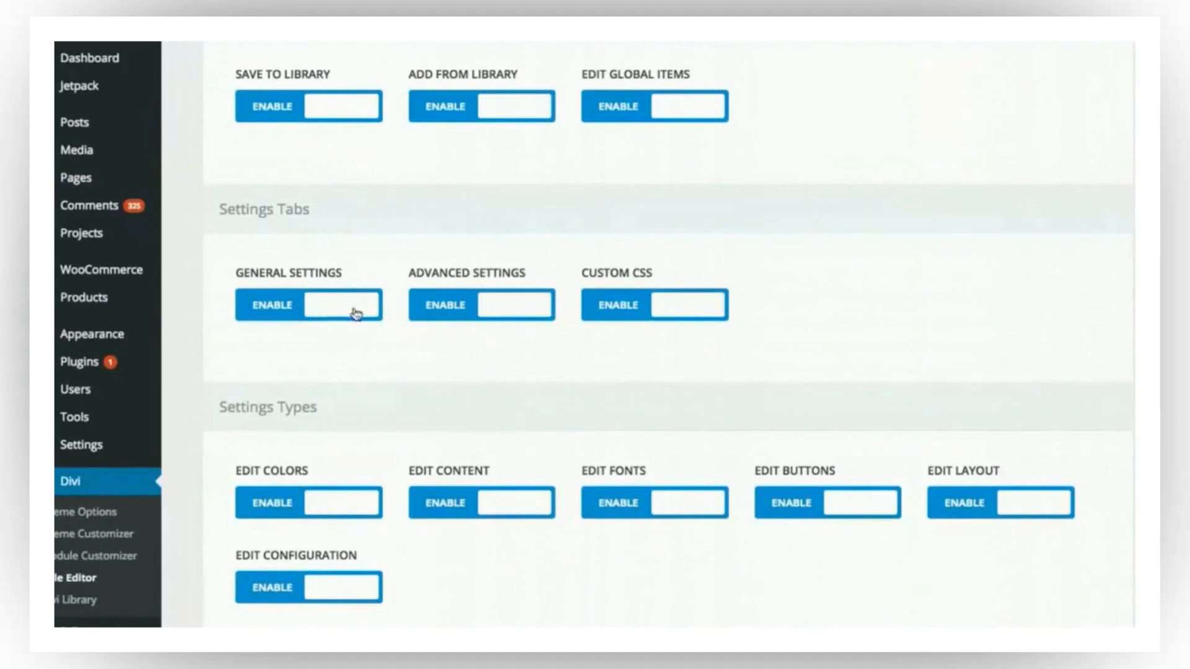
pyautogui.click(480, 315)
pyautogui.click(619, 312)
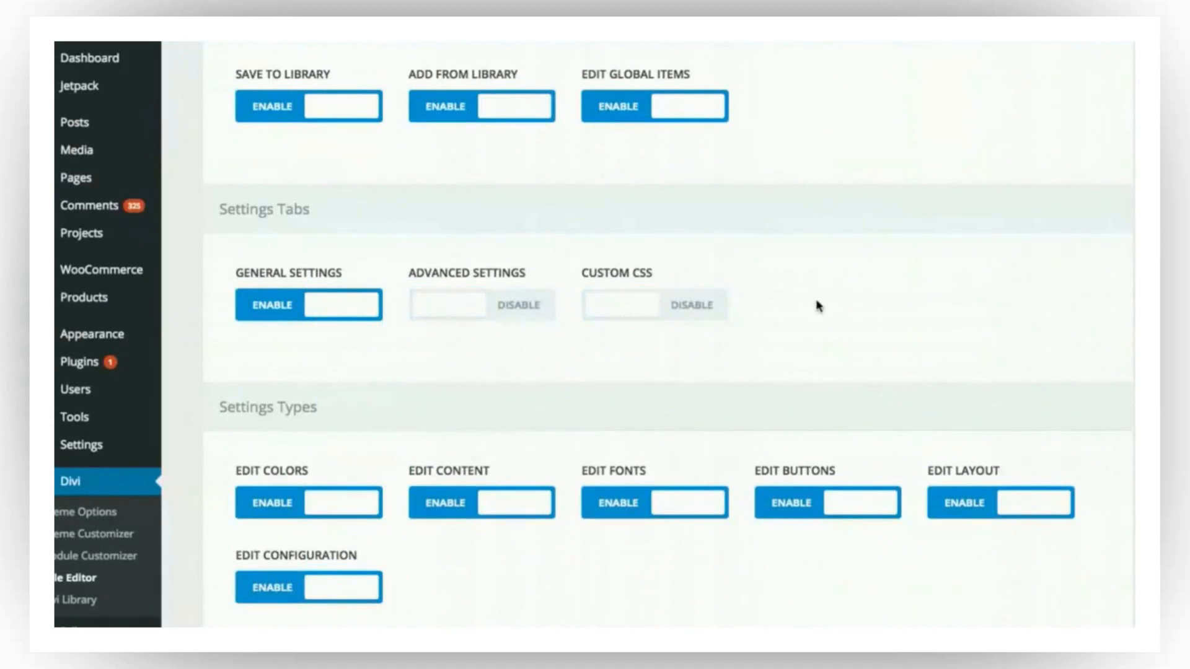
pyautogui.scroll(12, 824, 306)
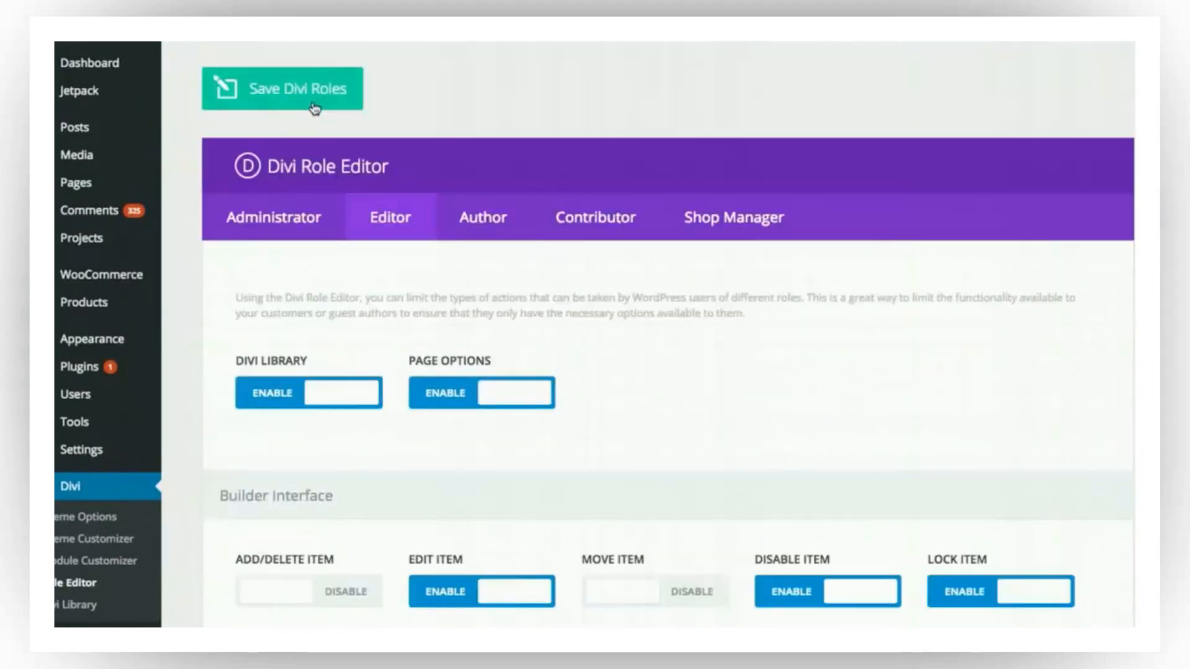
pyautogui.click(298, 98)
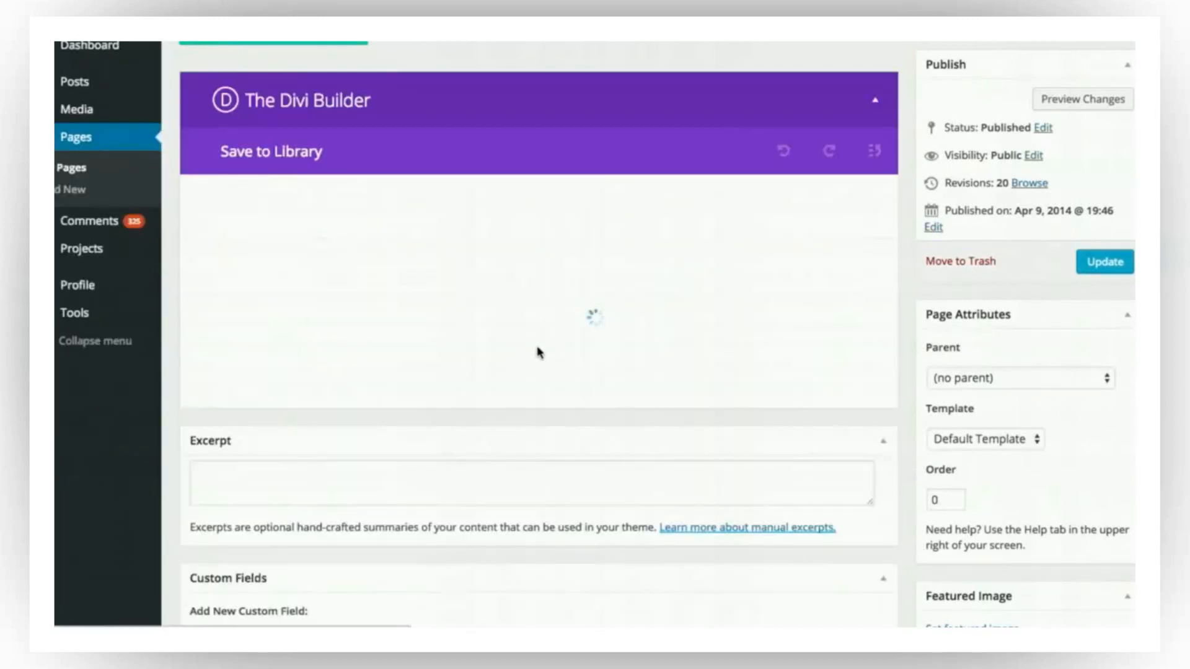
# - Inspect the settings tabs available in the first Blurb module on the Home page, and close its settings
pyautogui.click(335, 372)
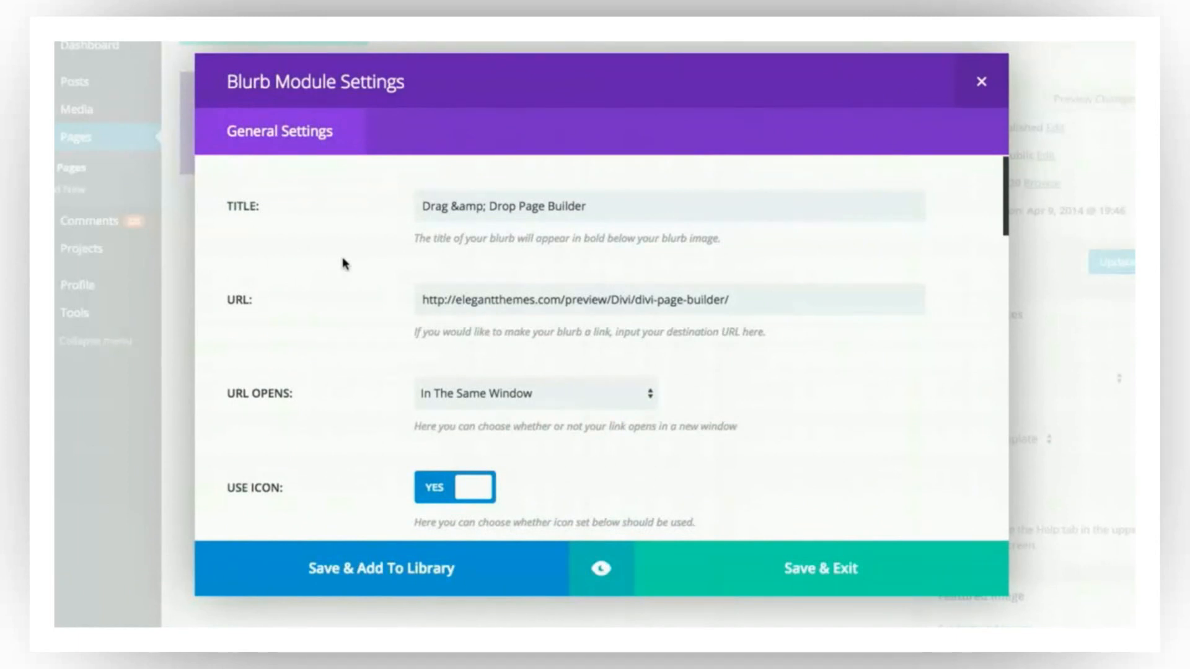
pyautogui.scroll(-5, 346, 264)
pyautogui.scroll(5, 345, 247)
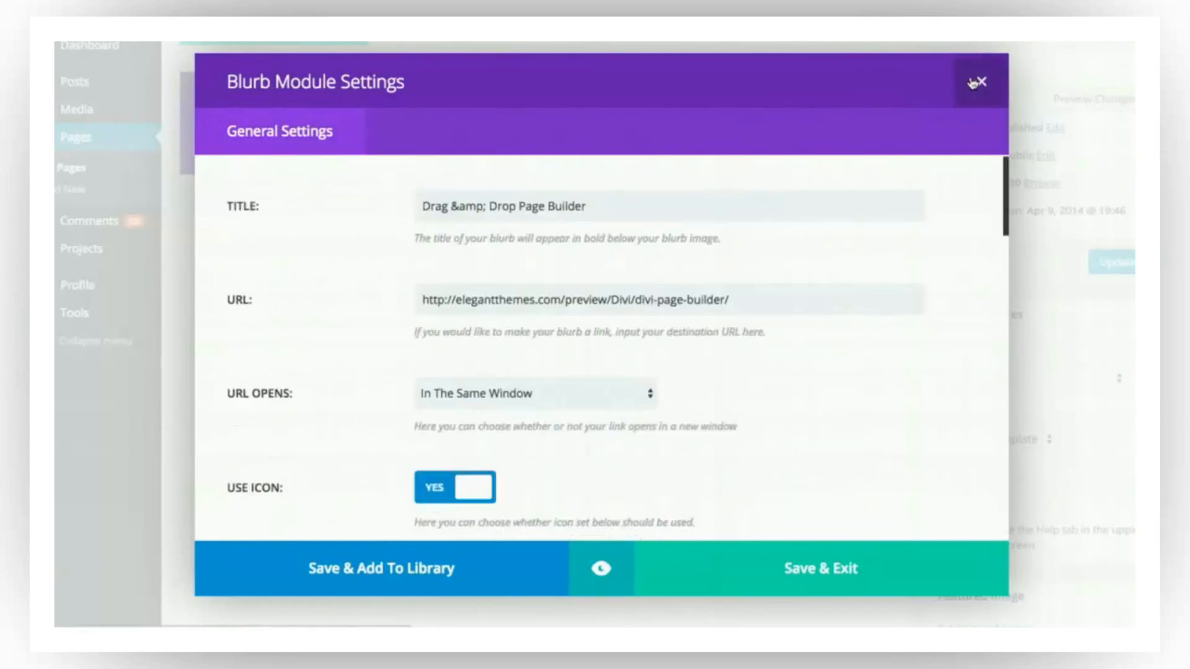
pyautogui.click(973, 82)
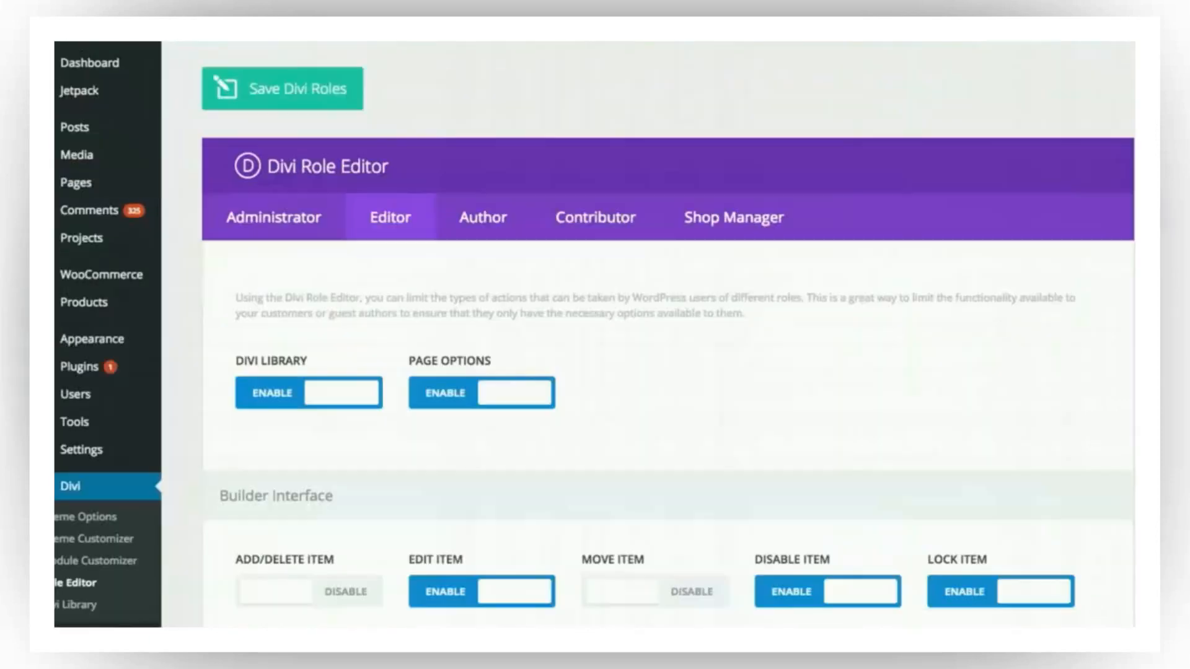
# - Review the Editor role's permissions and open the settings of the Call To Action module on the Home page
pyautogui.scroll(-2, 691, 436)
pyautogui.scroll(-10, 691, 436)
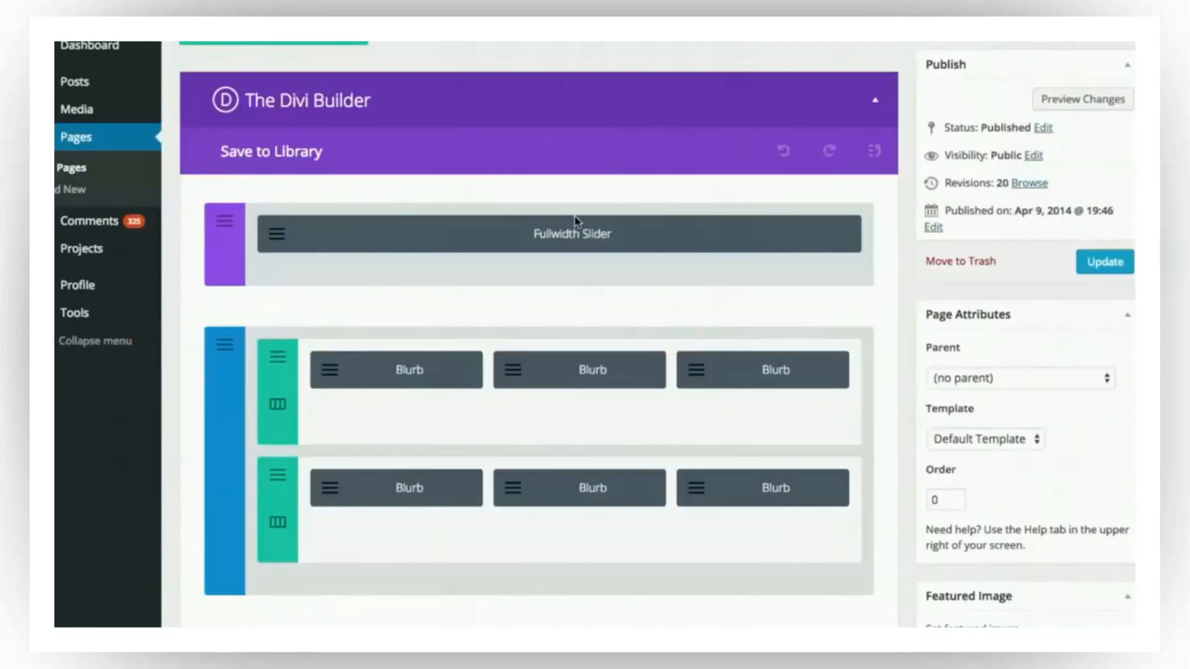
pyautogui.scroll(-3, 577, 222)
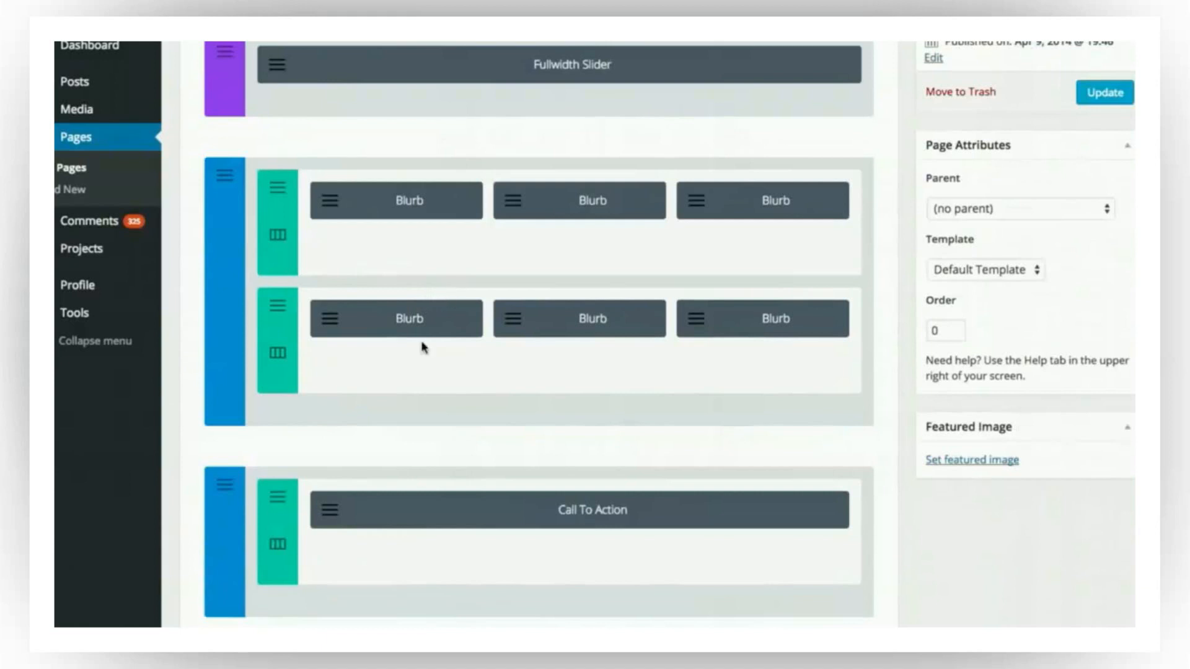
pyautogui.click(331, 514)
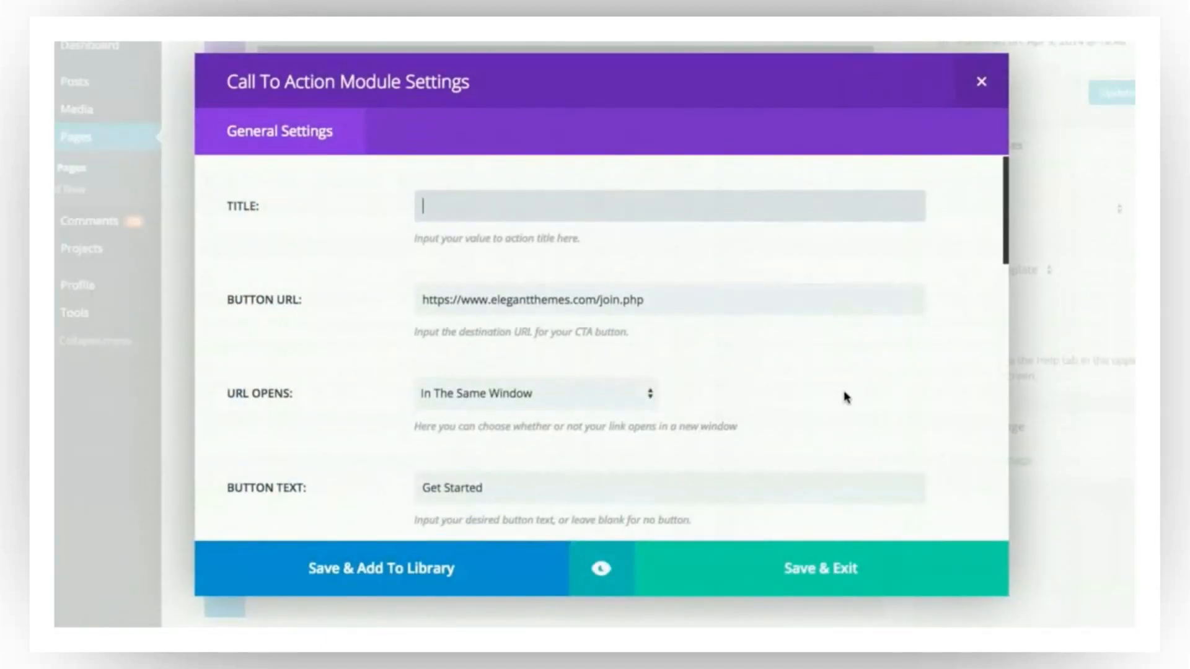
# - Examine the Call To Action module's General Settings for content, color, layout and configuration options, and close the settings
pyautogui.scroll(-4, 922, 383)
pyautogui.scroll(-2, 949, 380)
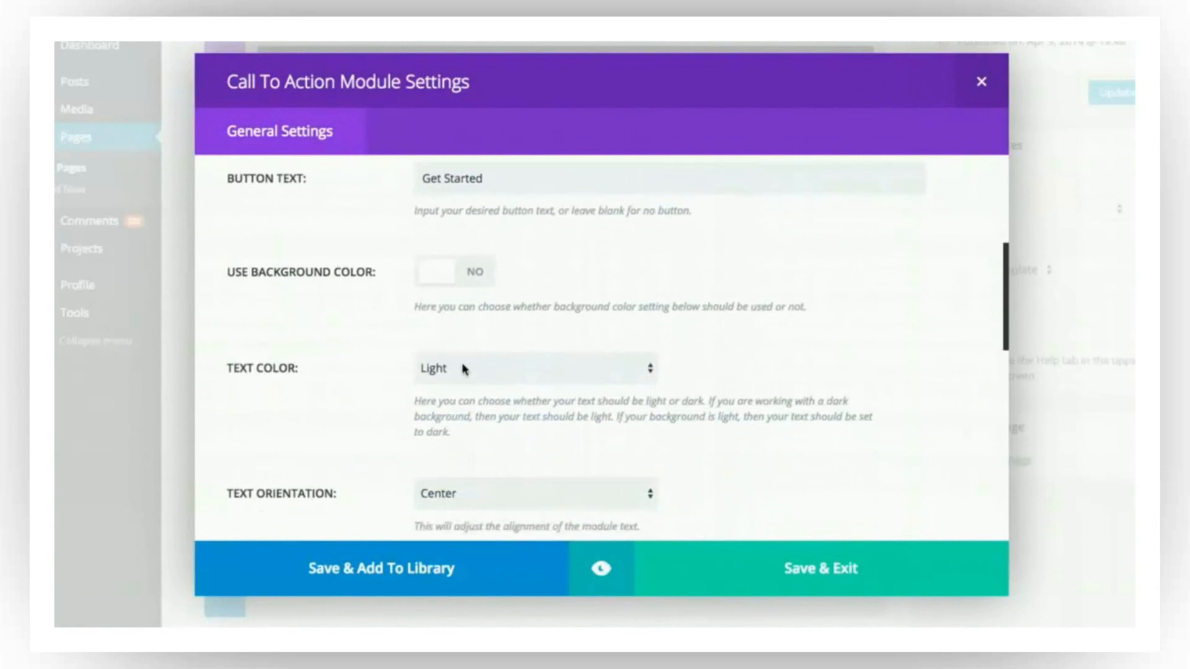
pyautogui.scroll(-2, 434, 403)
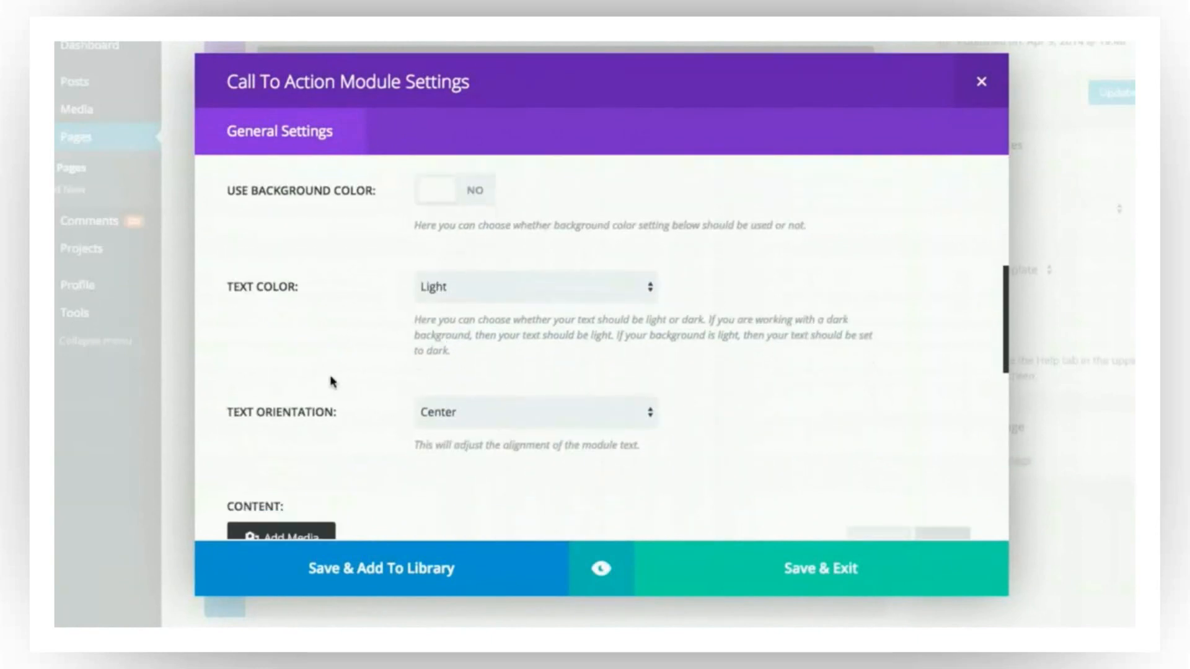
pyautogui.scroll(3, 297, 388)
pyautogui.scroll(2, 396, 419)
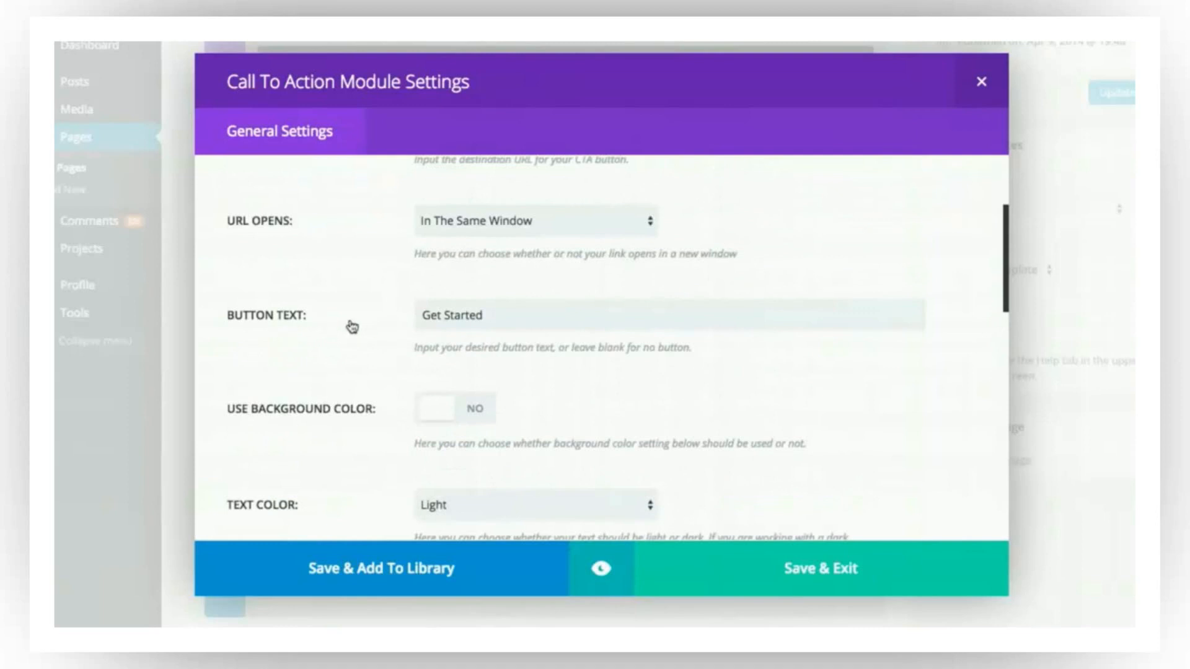
pyautogui.scroll(4, 528, 360)
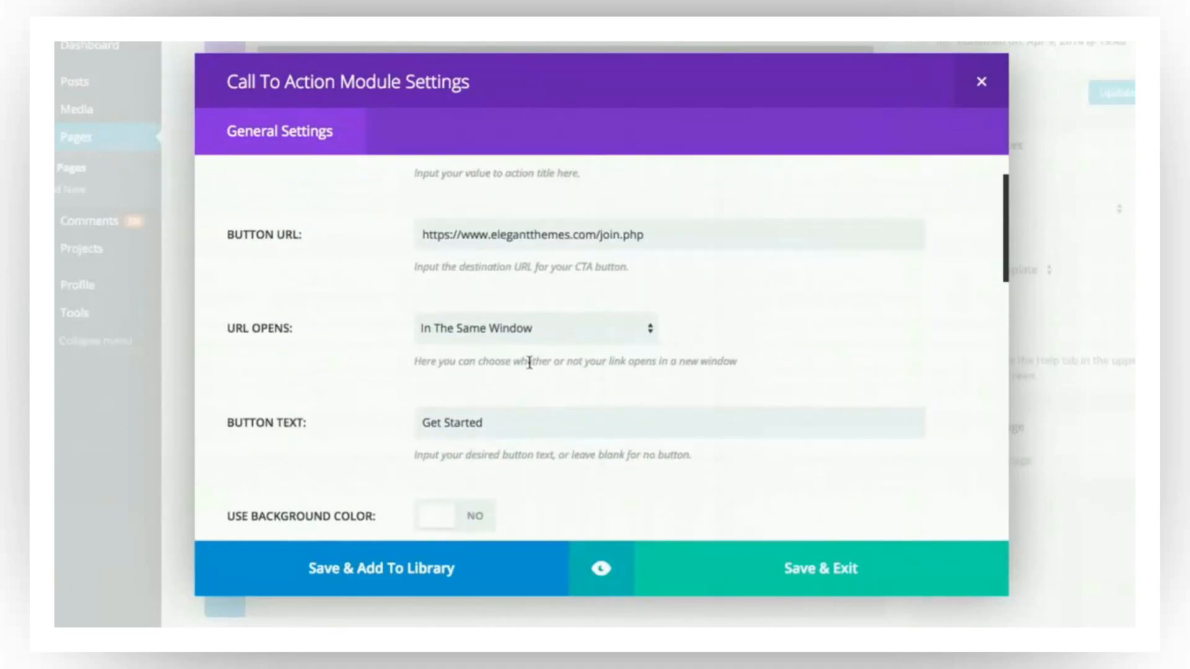
pyautogui.scroll(-12, 530, 370)
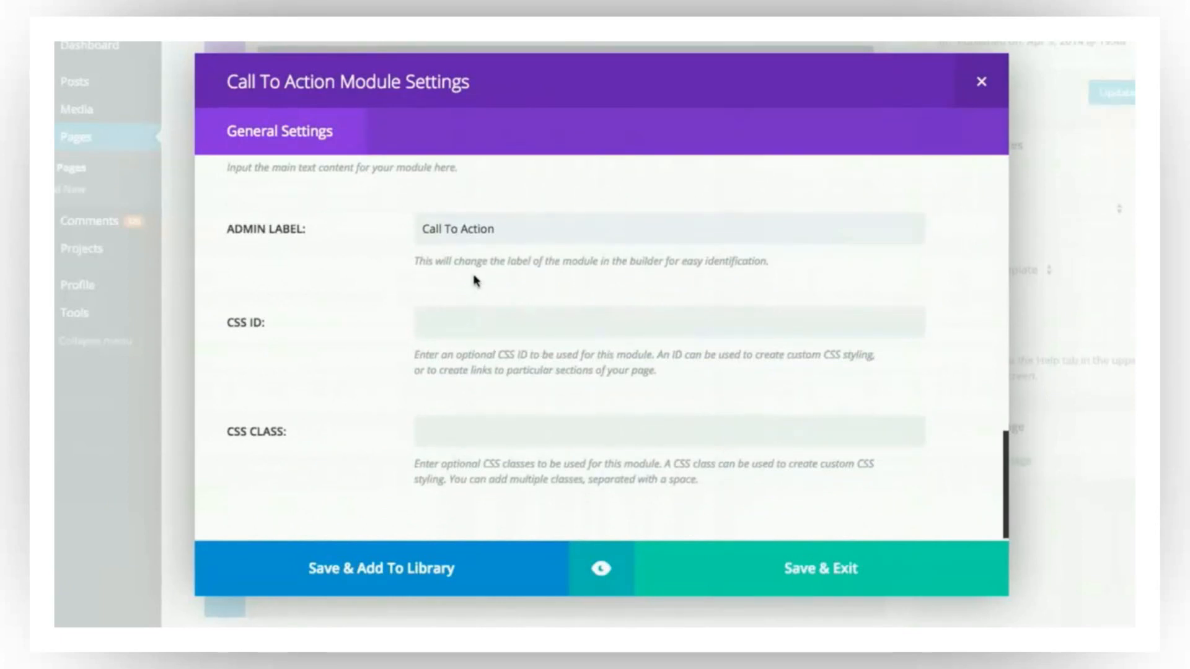
pyautogui.scroll(11, 475, 281)
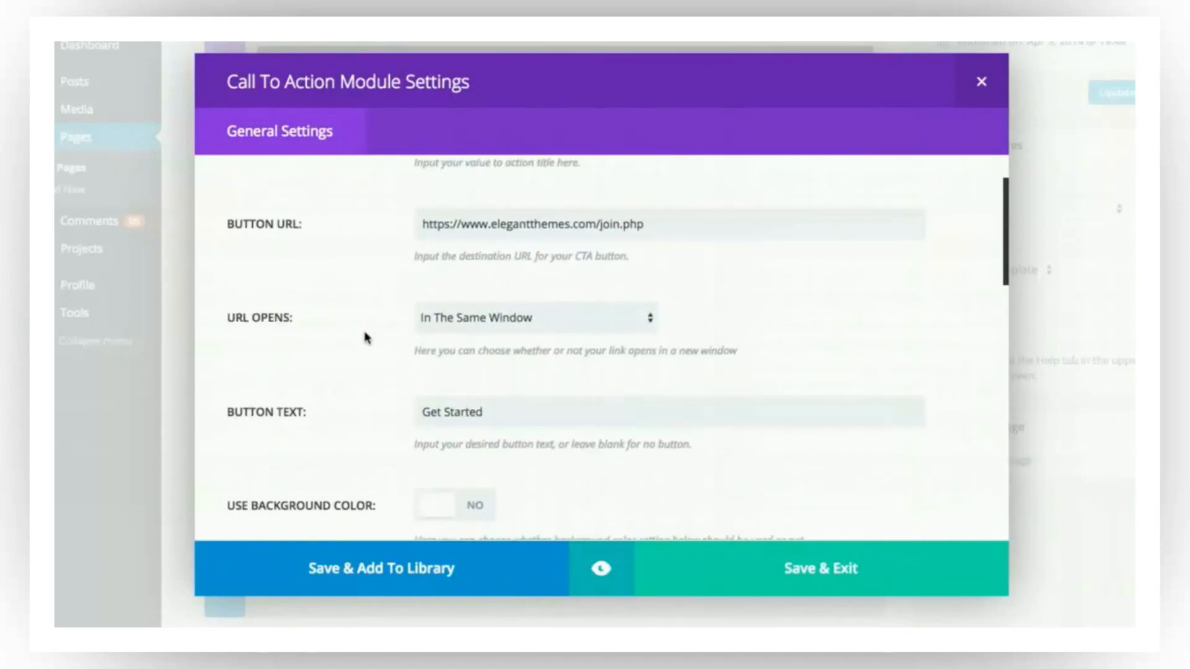
pyautogui.scroll(2, 365, 337)
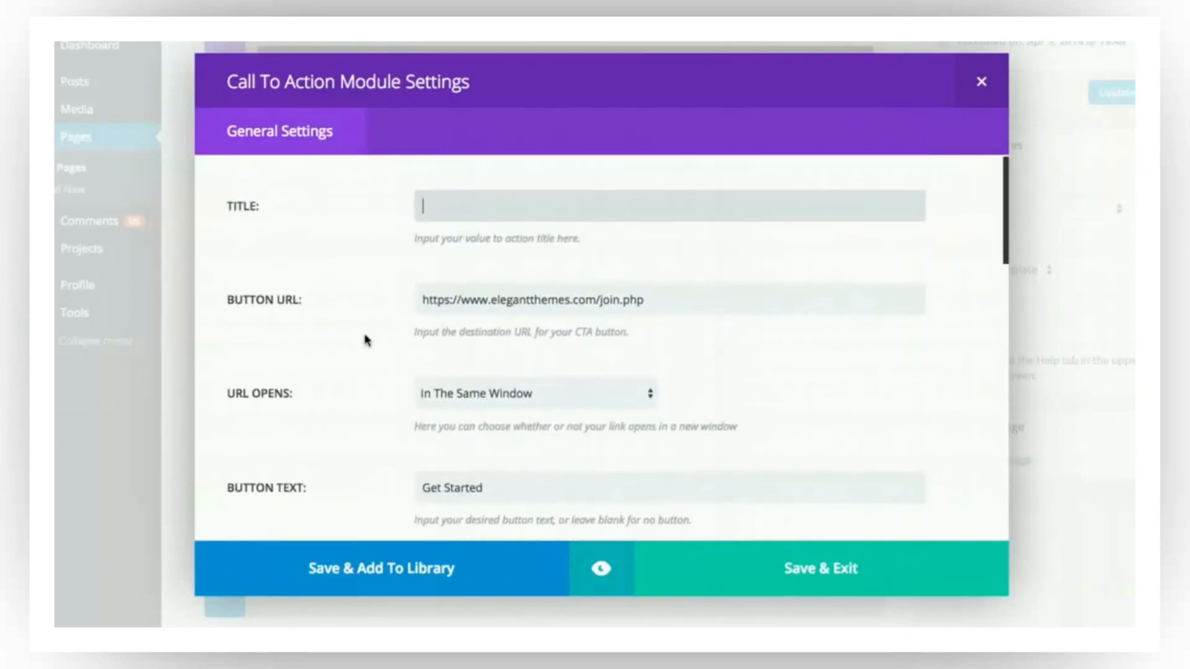
pyautogui.scroll(-9, 372, 332)
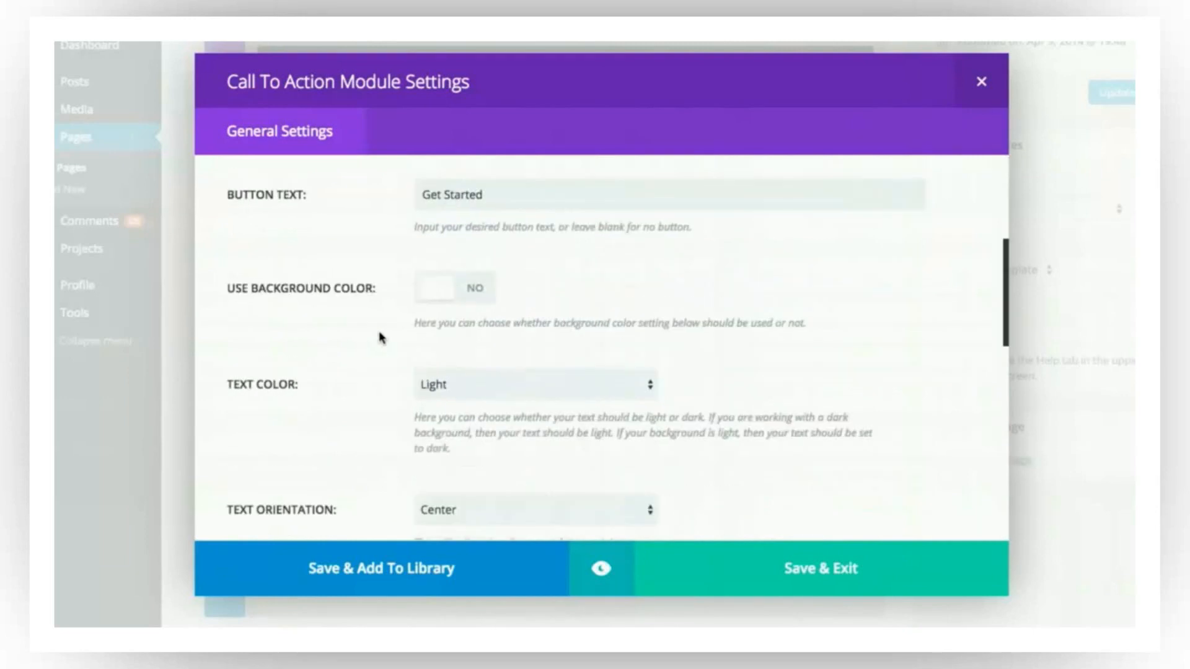
pyautogui.scroll(-2, 365, 323)
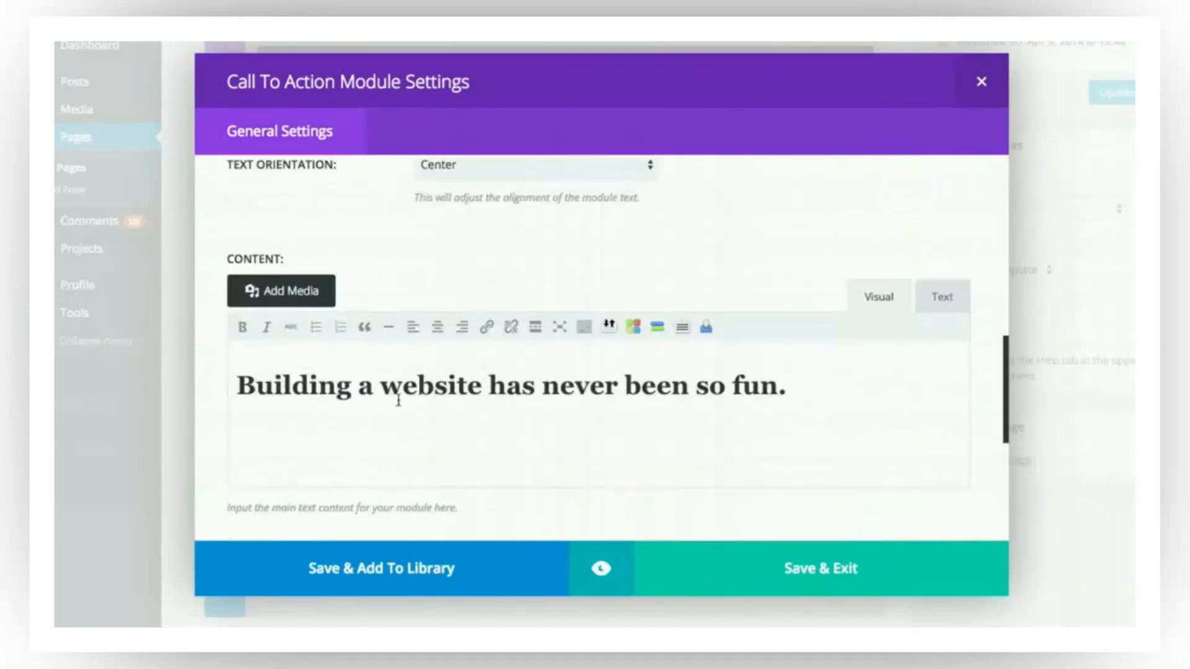
pyautogui.click(992, 85)
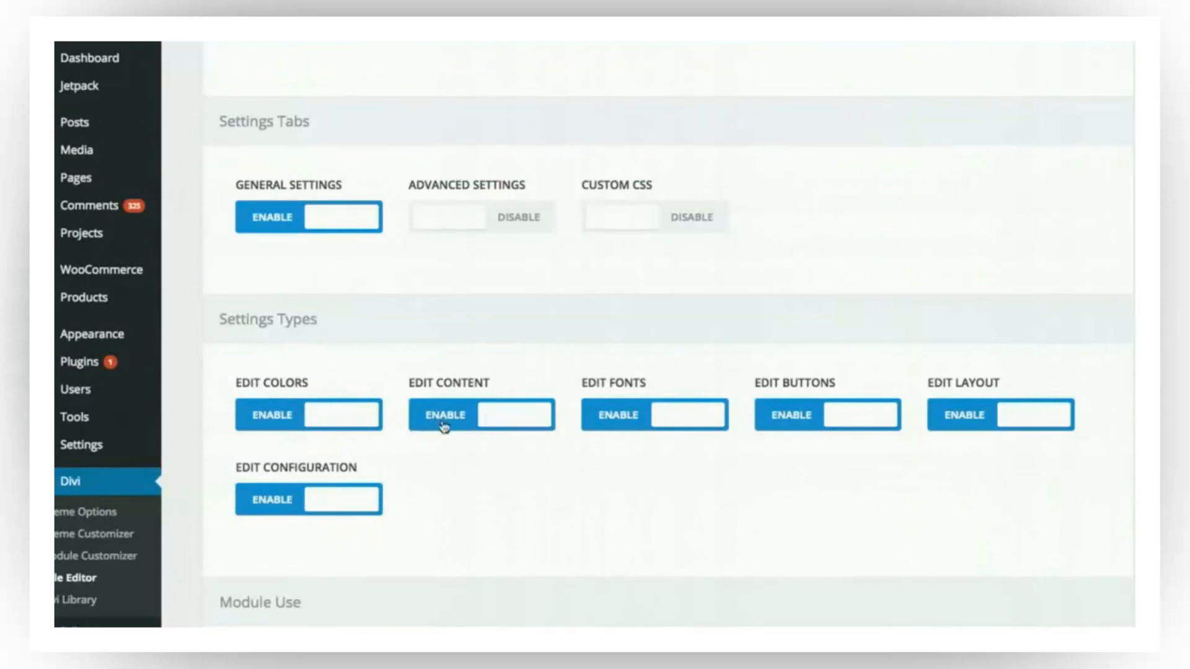
# - Disable Edit Fonts, Edit Layout and Edit Configuration for the Editor role under Settings Types
pyautogui.click(652, 421)
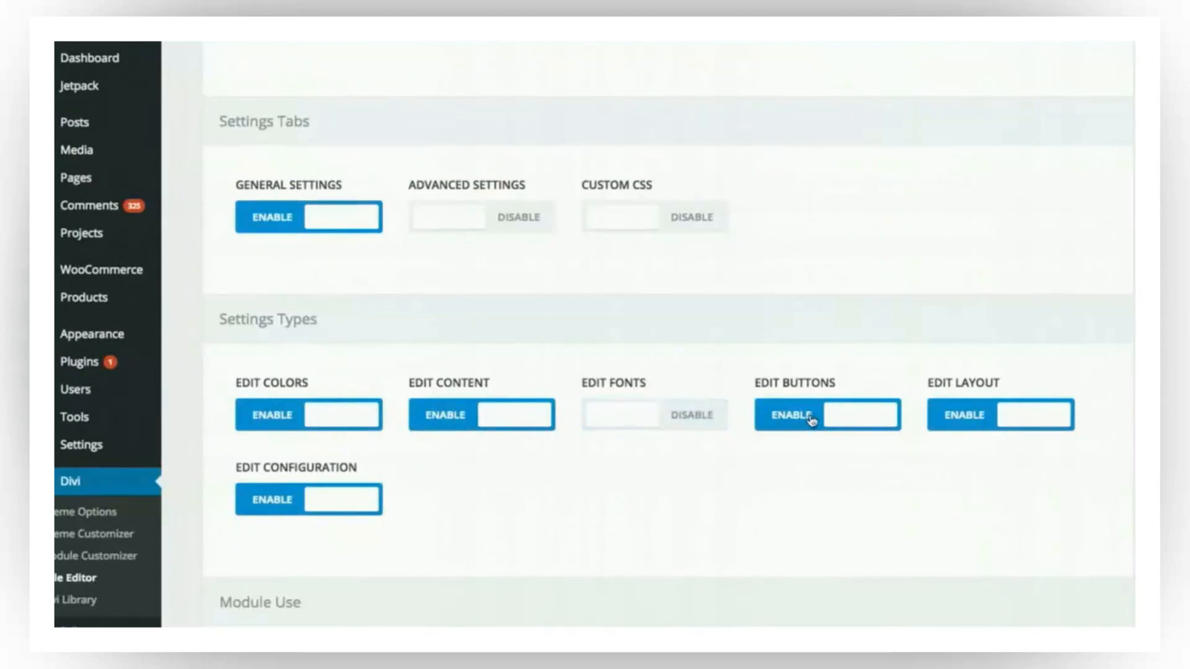
pyautogui.click(998, 420)
pyautogui.click(343, 496)
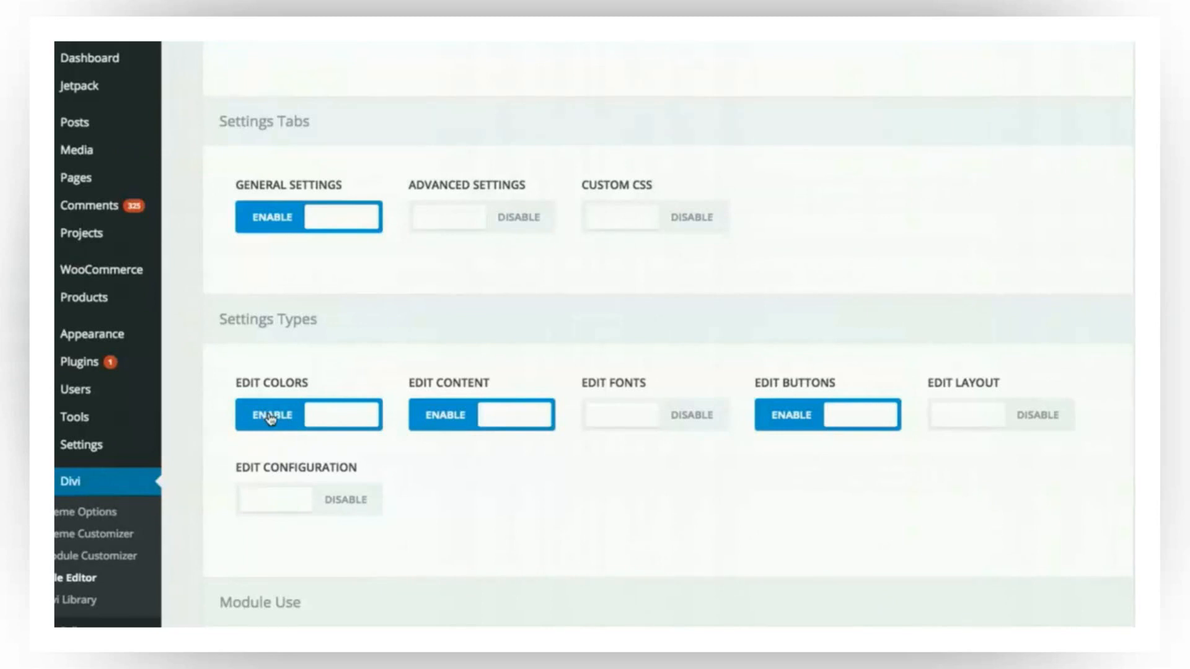
pyautogui.scroll(8, 796, 351)
pyautogui.scroll(-12, 786, 369)
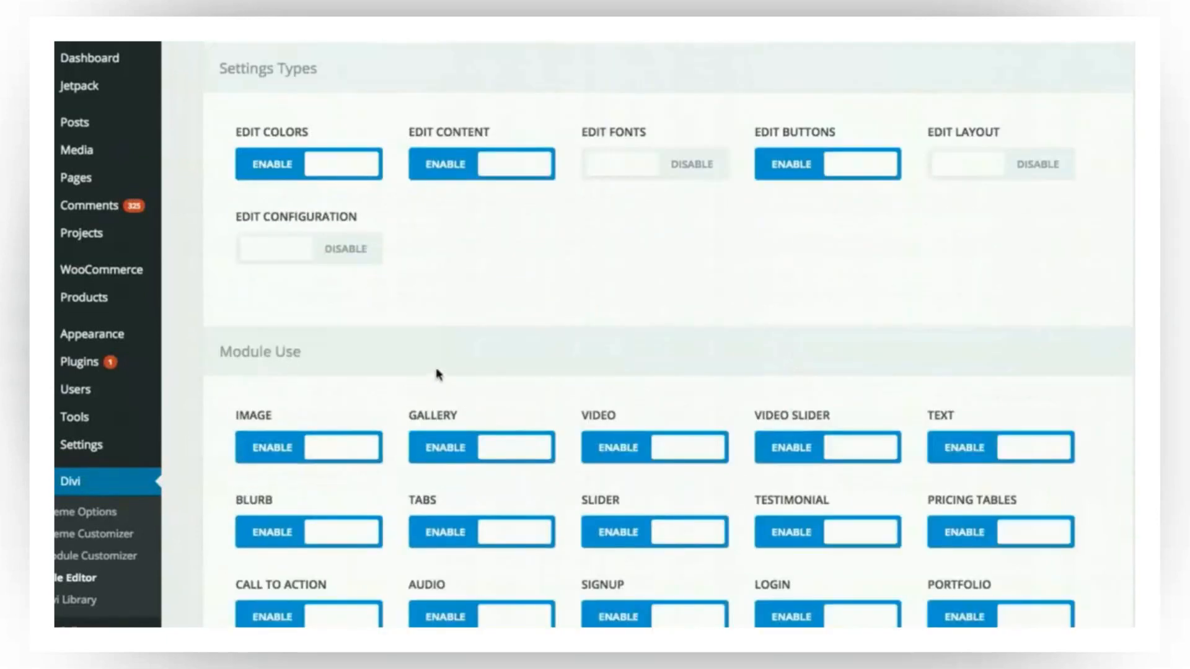
# - Save the Divi roles with the Editor role's reduced settings types
pyautogui.scroll(1, 426, 337)
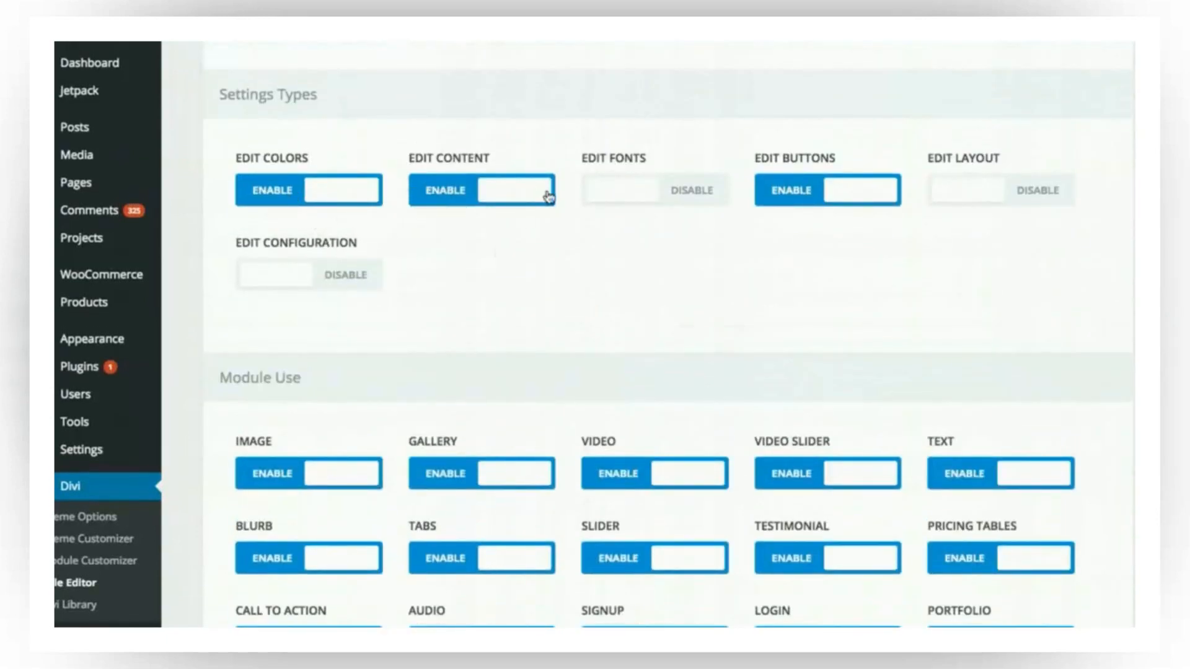
pyautogui.scroll(10, 643, 314)
pyautogui.click(271, 85)
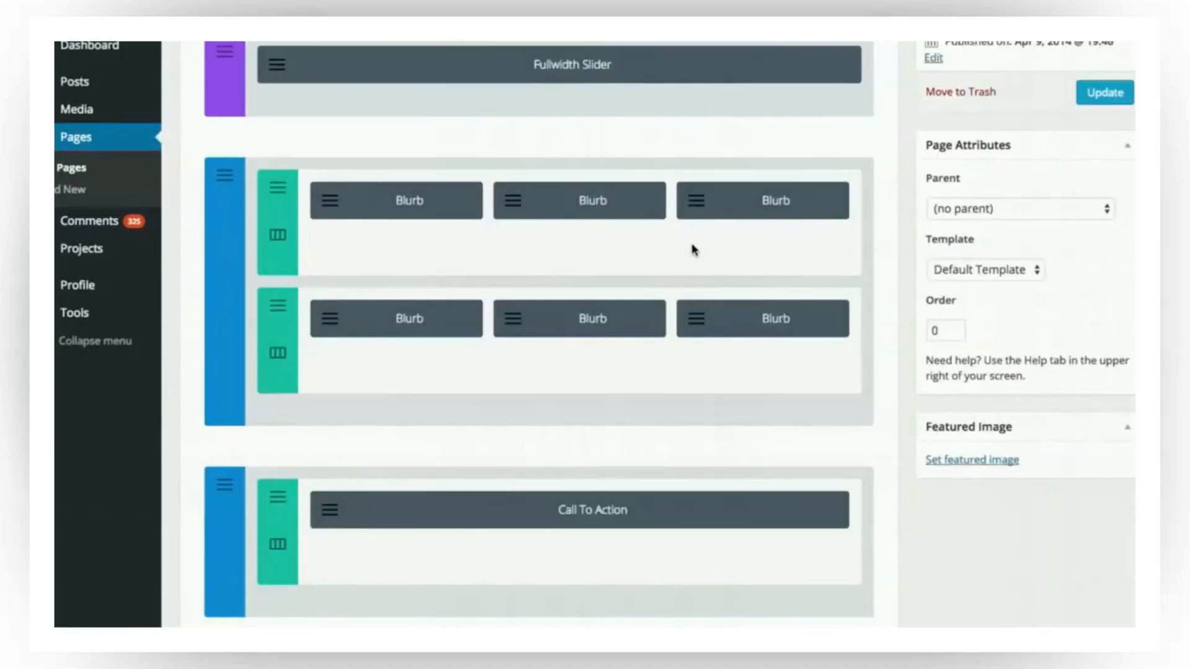
# - Reload the Home page and open the settings of the first Blurb module in the second row
pyautogui.press('super+r')
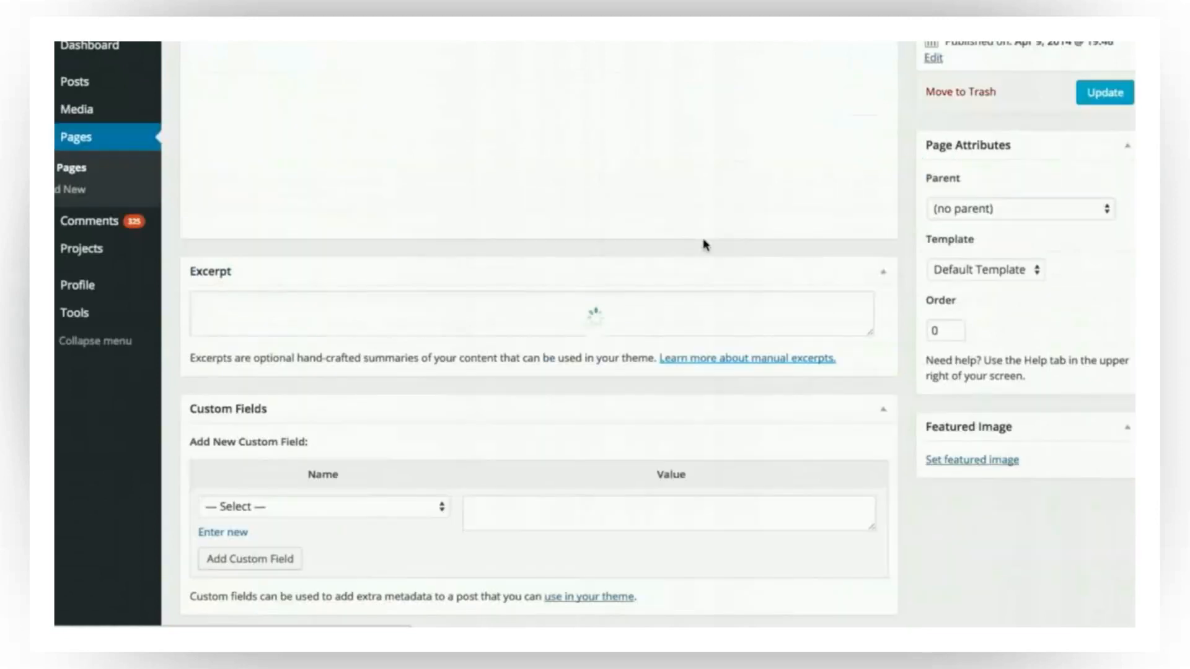
pyautogui.scroll(-3, 713, 251)
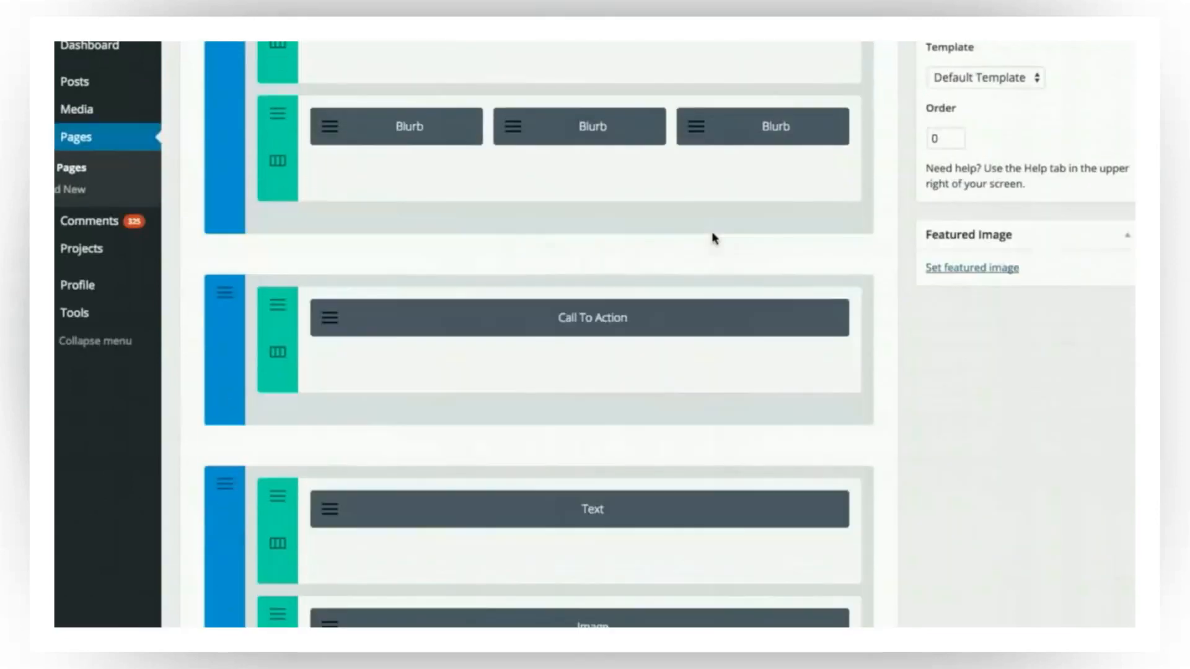
pyautogui.scroll(-5, 713, 237)
pyautogui.scroll(5, 664, 285)
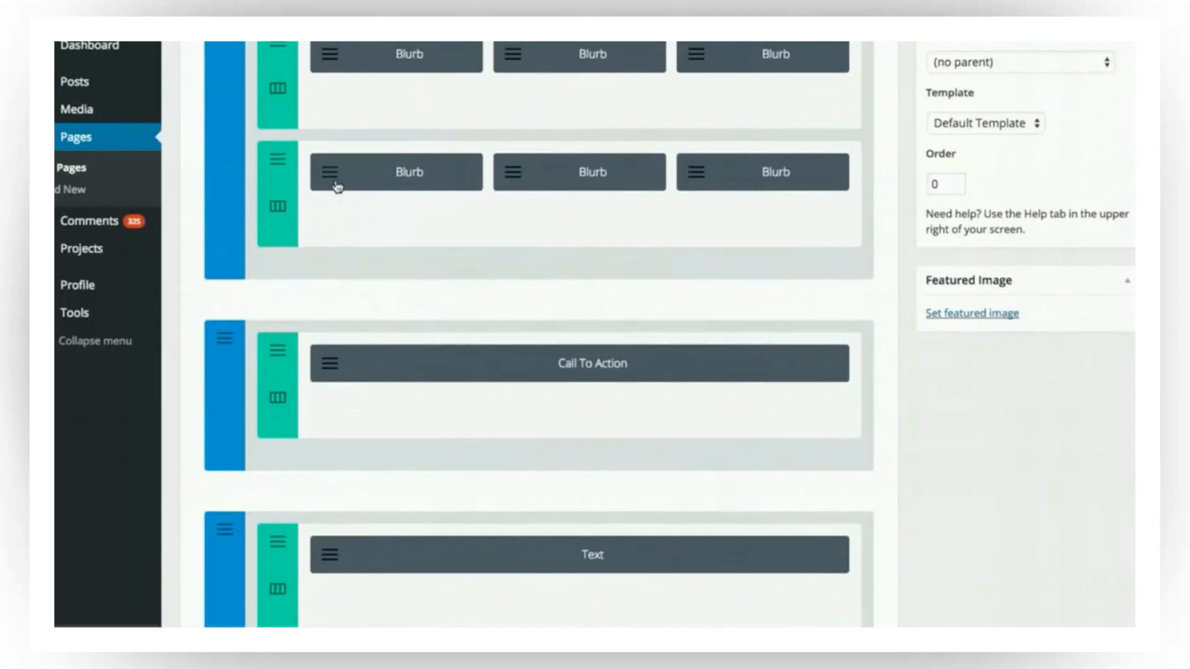
pyautogui.click(337, 186)
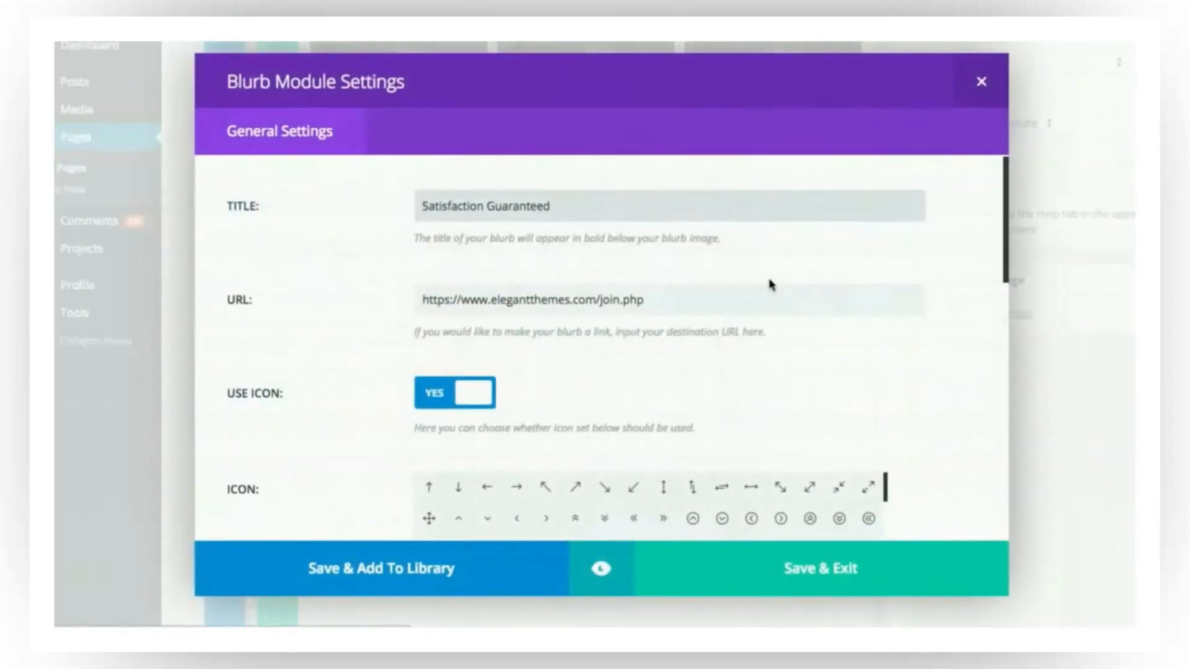
# - Examine the Blurb module's General Settings for title, URL, icon, color and content options, and save and exit the settings
pyautogui.click(892, 406)
pyautogui.scroll(-1, 808, 381)
pyautogui.scroll(1, 608, 306)
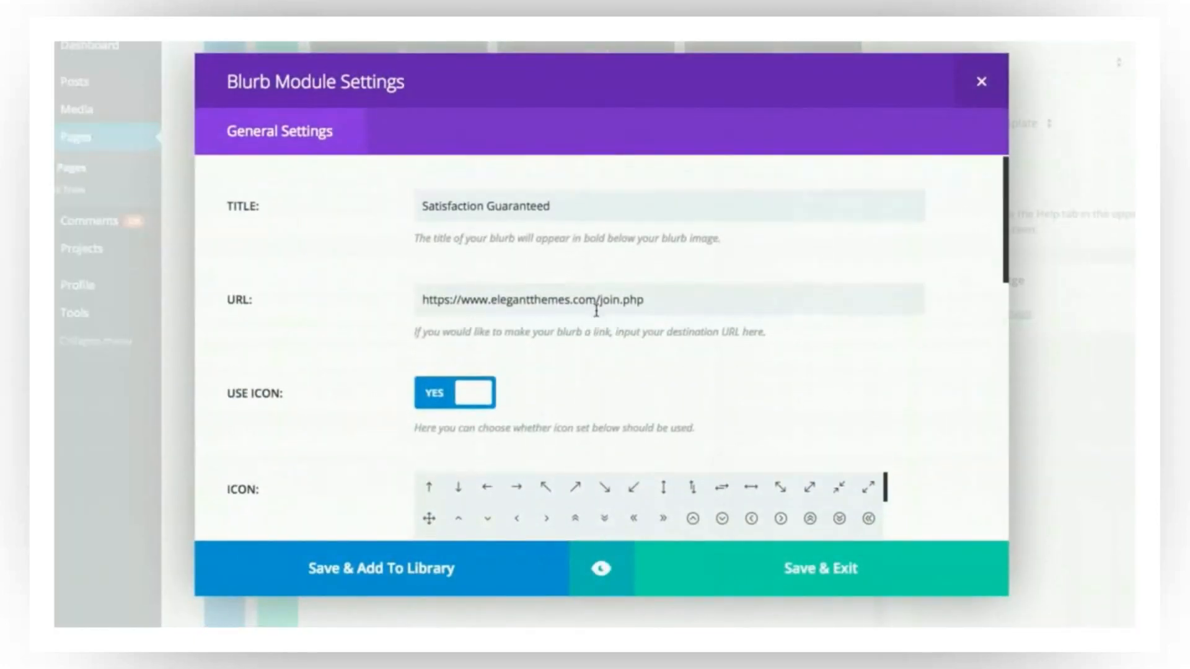
pyautogui.scroll(-10, 597, 310)
pyautogui.scroll(3, 349, 300)
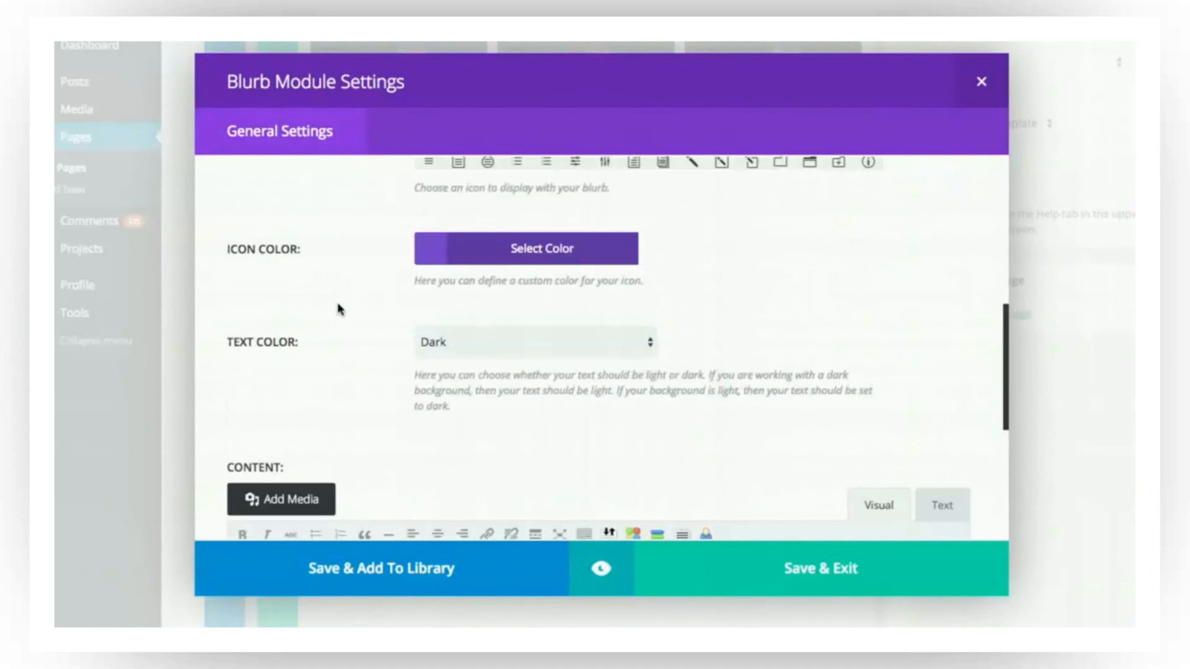
pyautogui.scroll(8, 338, 309)
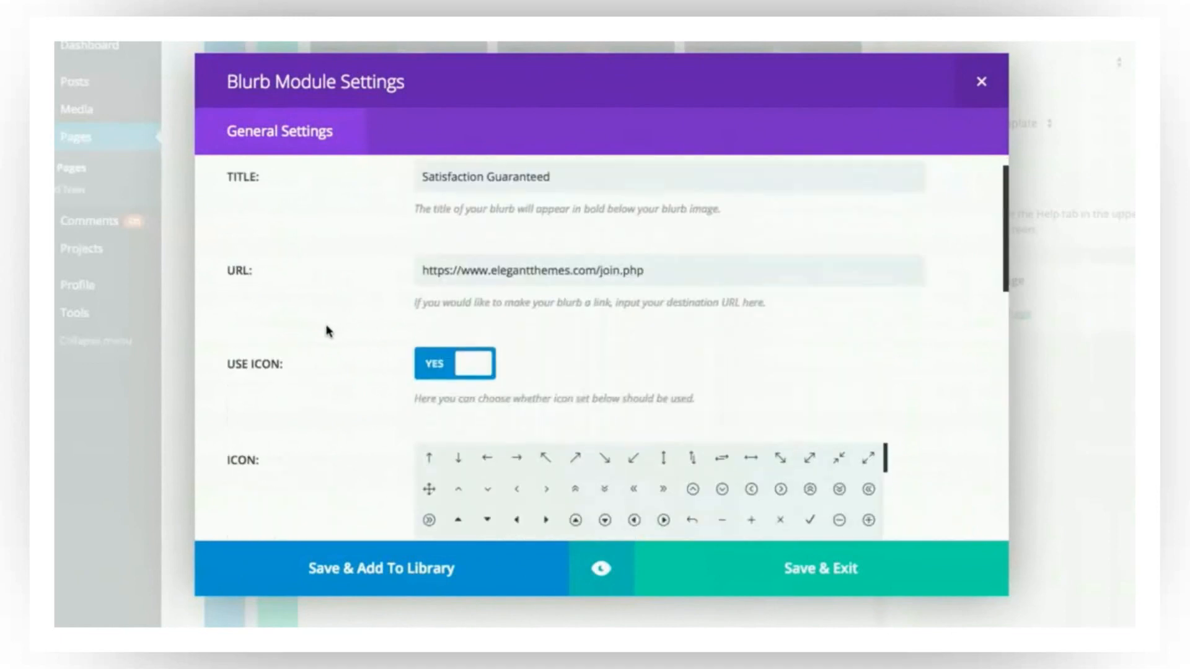
pyautogui.scroll(-6, 327, 332)
pyautogui.scroll(-1, 327, 332)
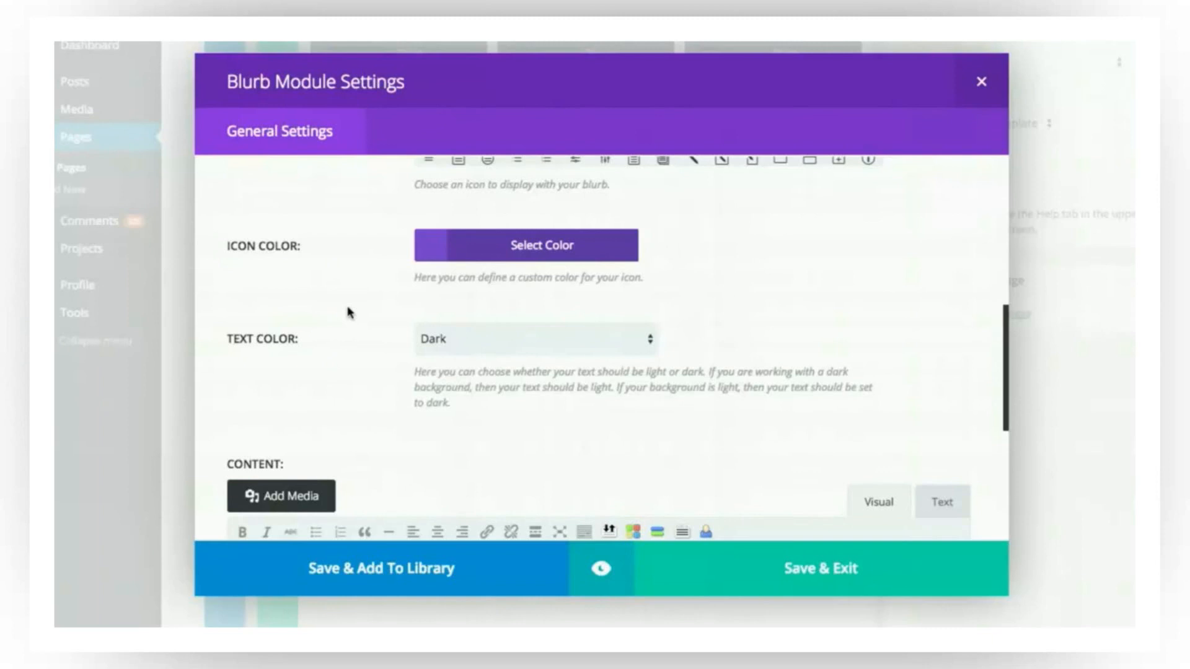
pyautogui.scroll(10, 349, 311)
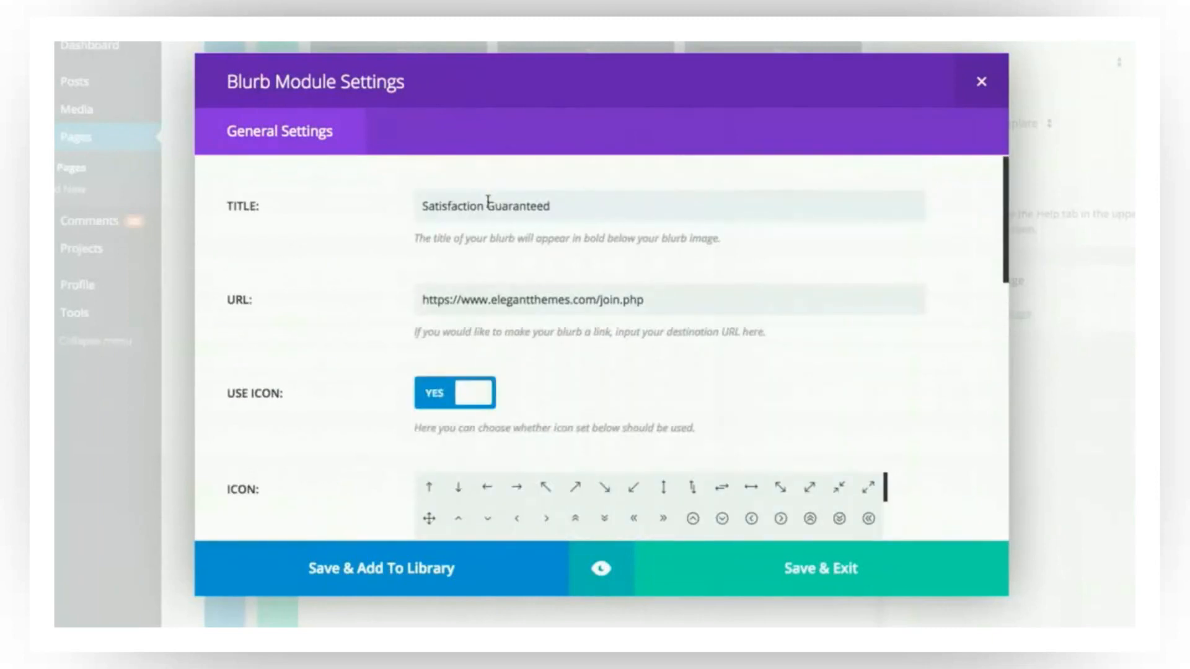
pyautogui.scroll(-7, 474, 308)
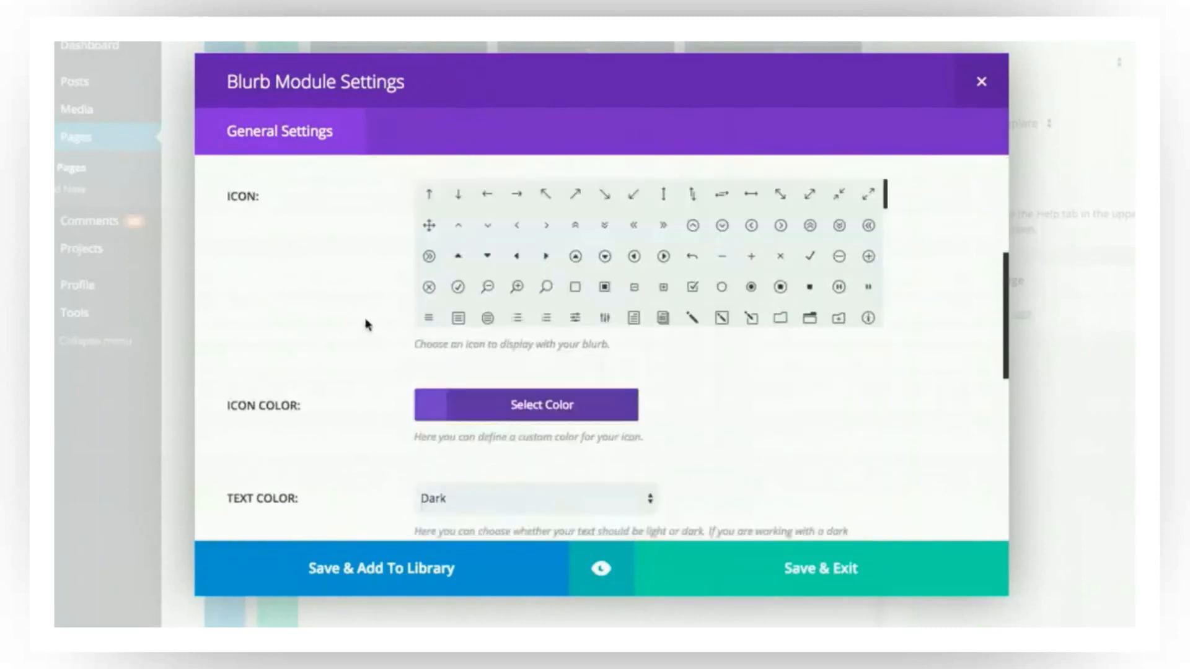
pyautogui.scroll(-2, 486, 263)
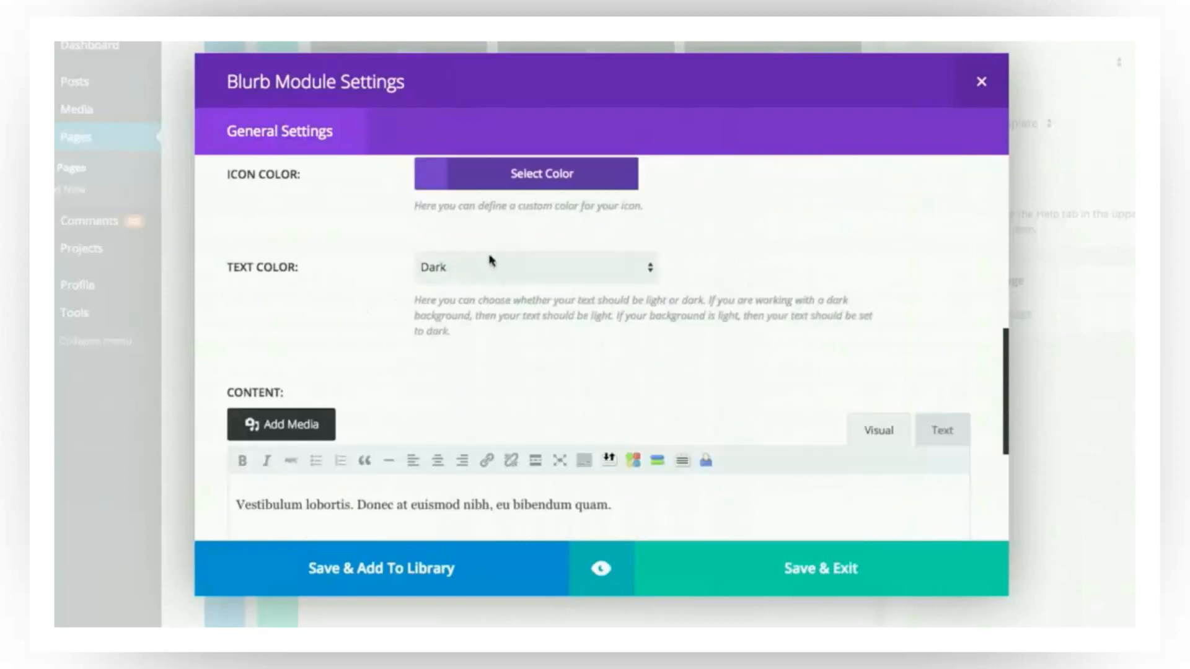
pyautogui.scroll(-4, 489, 267)
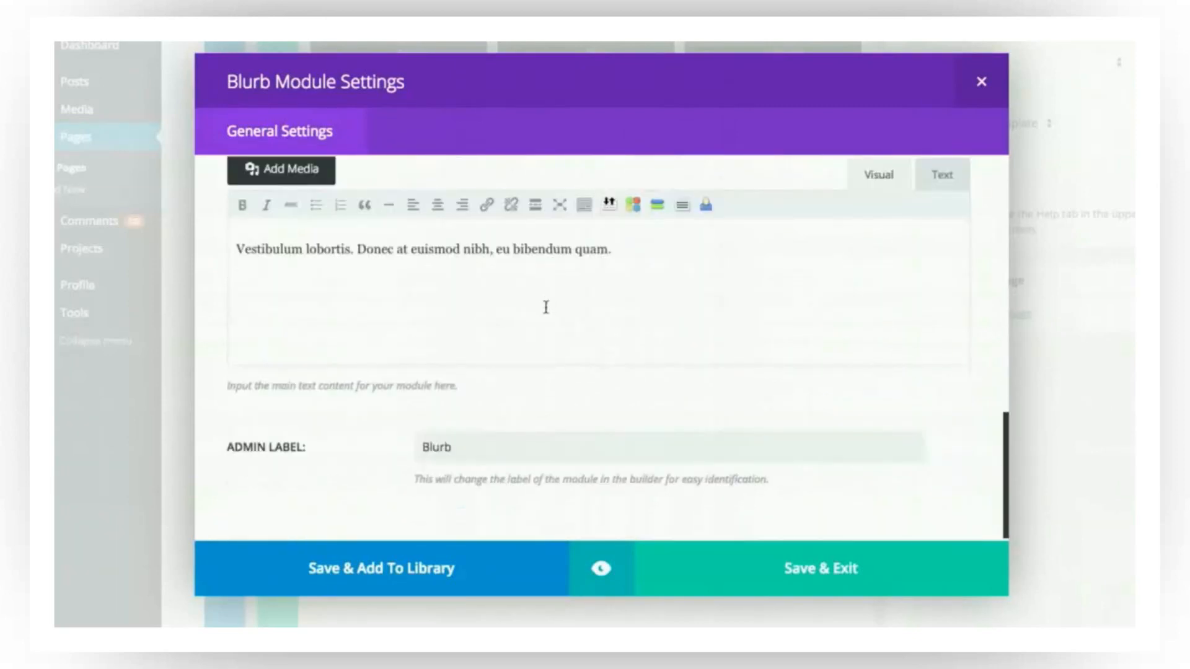
pyautogui.click(854, 584)
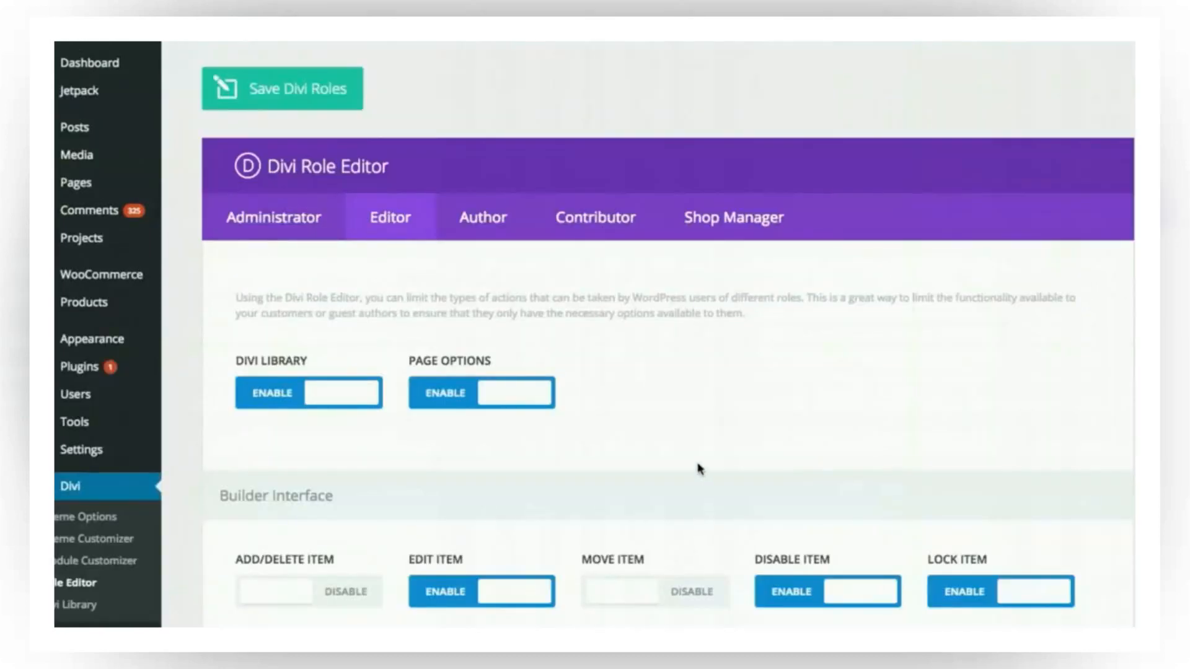
# - Disable Edit Colors for the Editor role under Settings Types and save the Divi roles
pyautogui.scroll(-5, 697, 465)
pyautogui.scroll(-15, 694, 458)
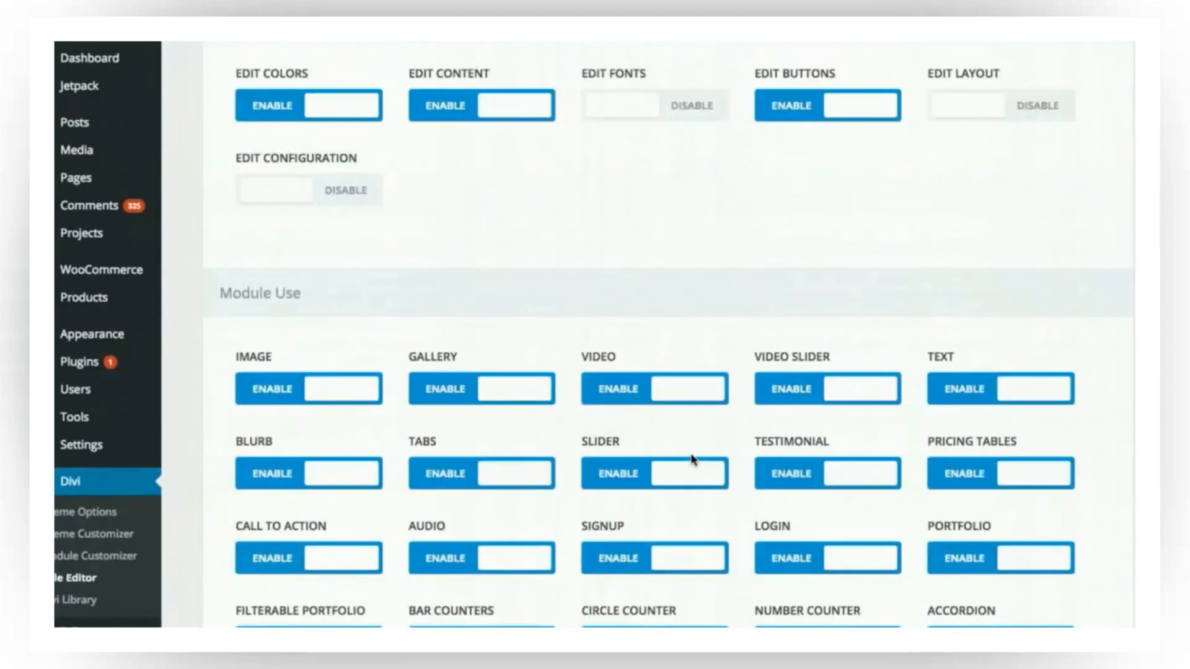
pyautogui.scroll(3, 693, 462)
pyautogui.scroll(9, 693, 462)
pyautogui.scroll(-8, 692, 461)
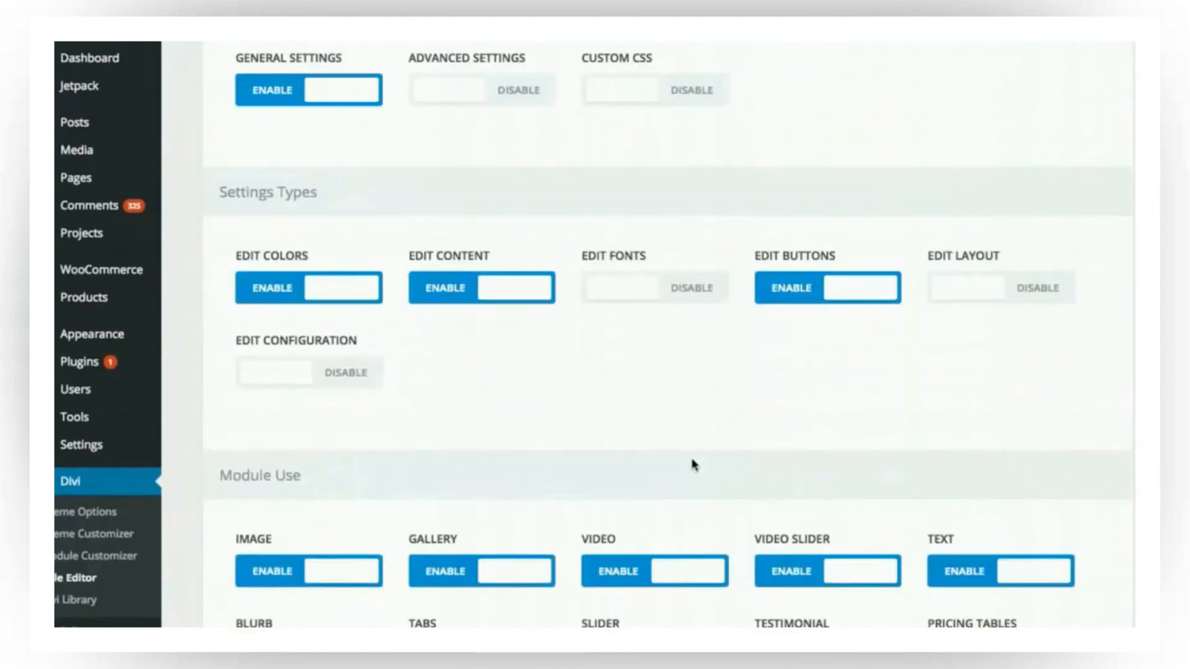
pyautogui.click(292, 293)
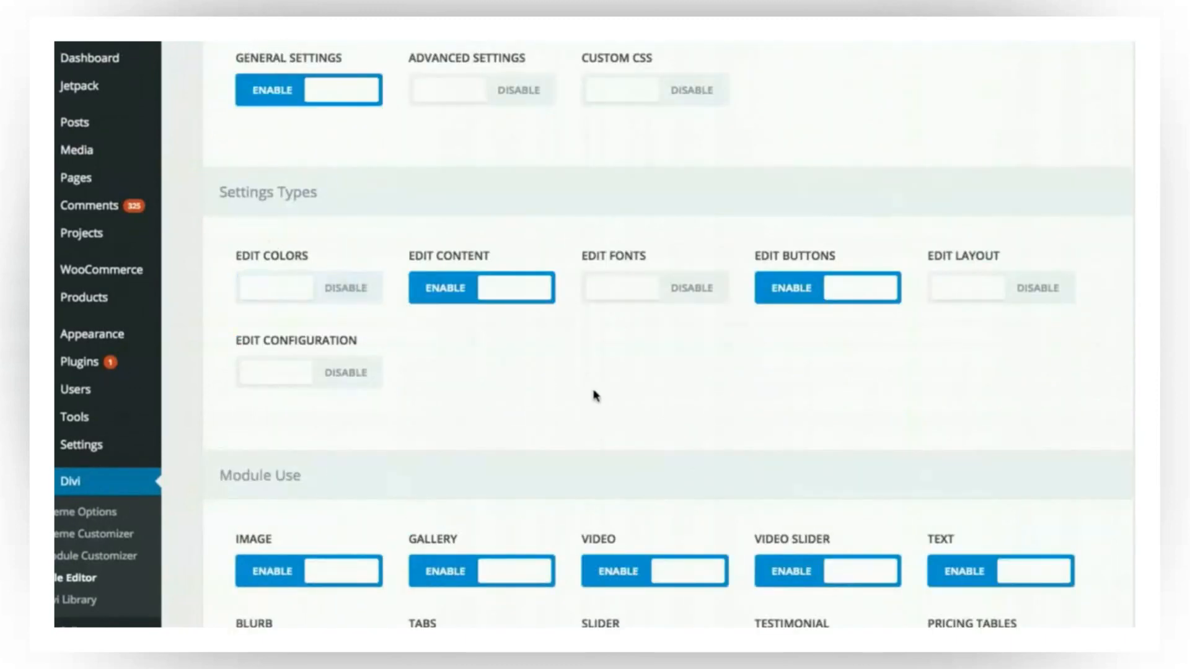
pyautogui.scroll(1, 619, 409)
pyautogui.scroll(10, 657, 428)
pyautogui.click(319, 99)
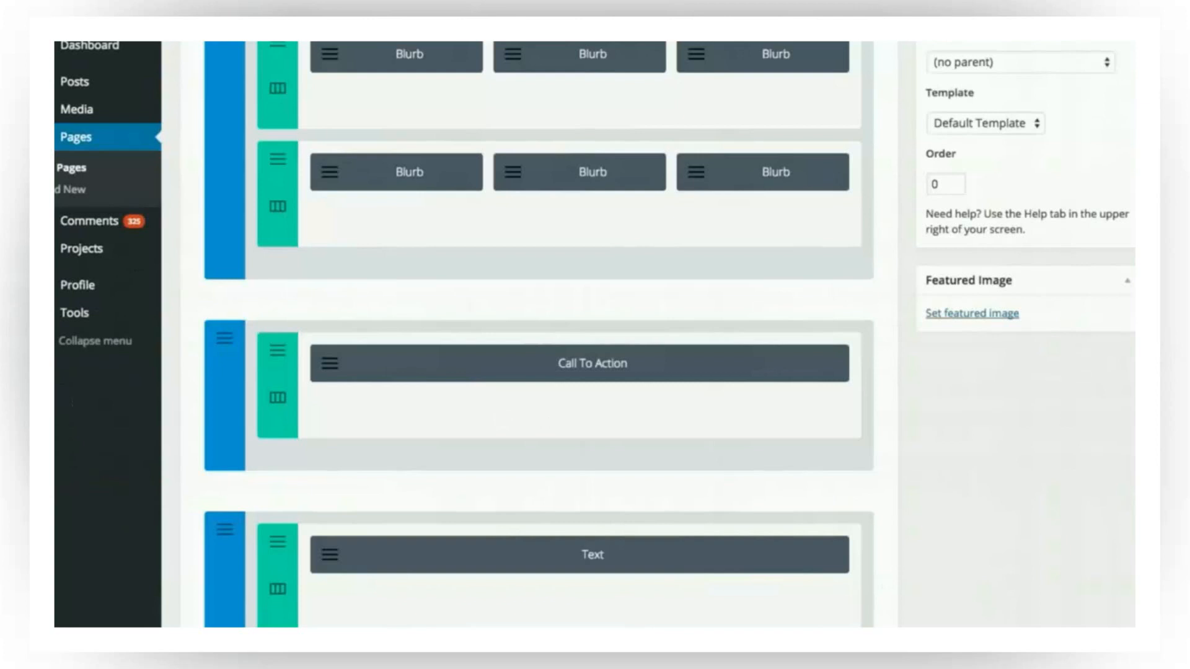
# - Reload the Home page, discarding its unsaved changes, and open the settings of the middle Blurb module in the second row
pyautogui.press('super+r')
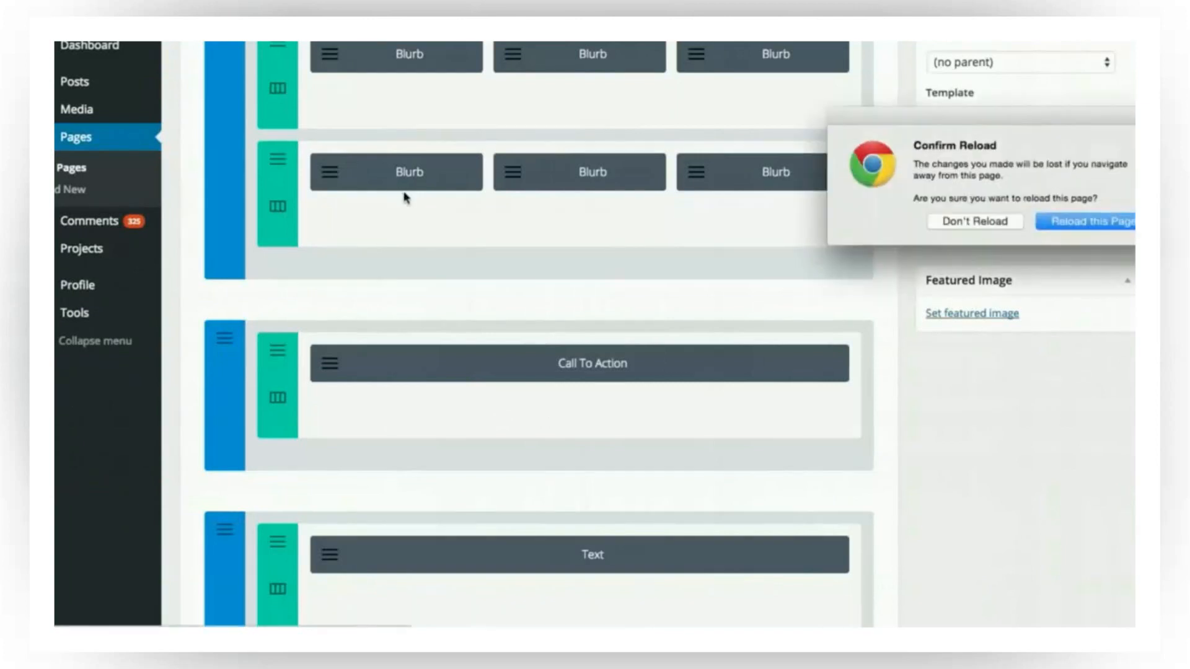
pyautogui.click(1054, 223)
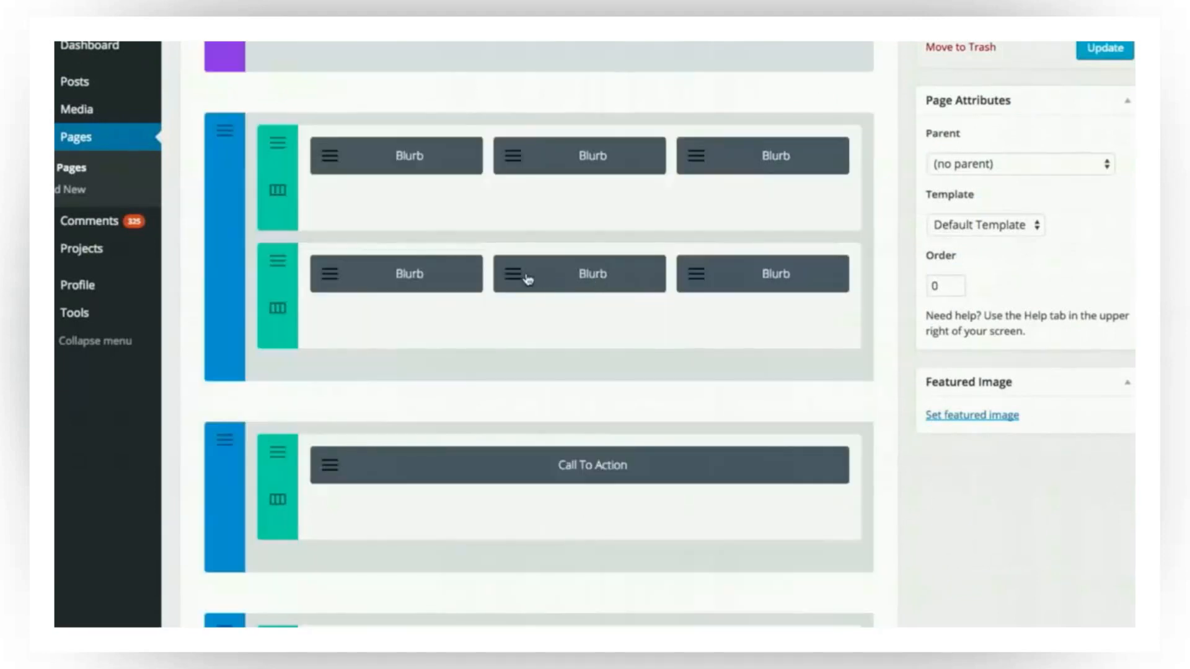
pyautogui.click(527, 280)
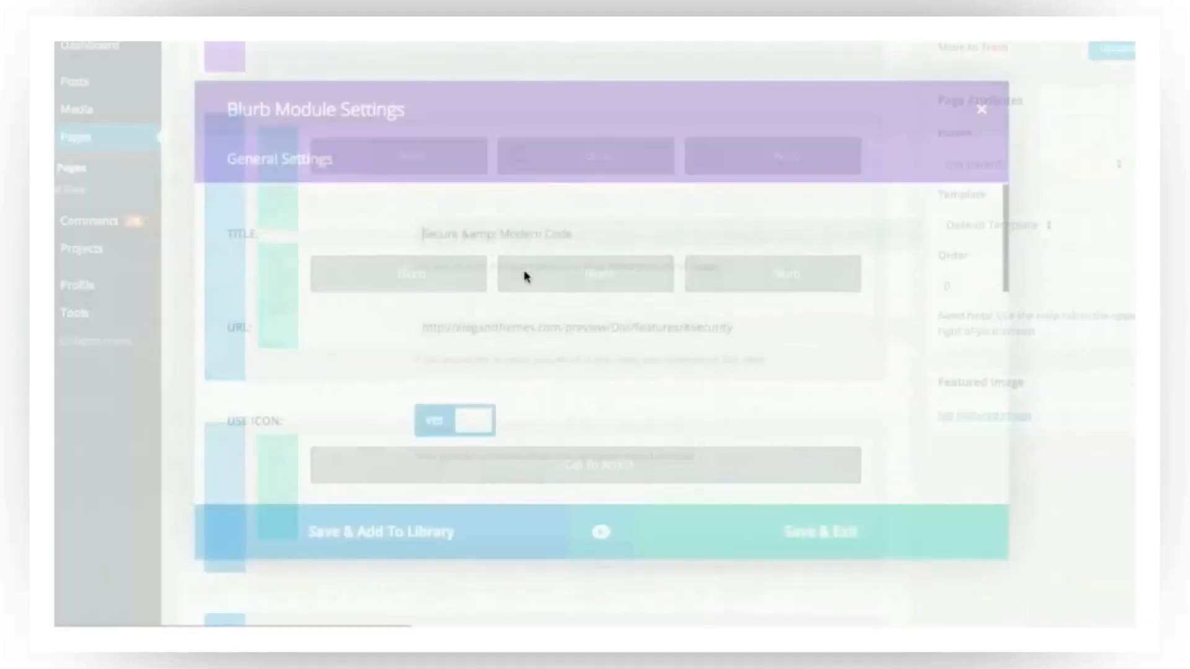
# - Check the middle Blurb's General Settings for remaining color options and the content fields, and close the settings
pyautogui.scroll(-6, 808, 324)
pyautogui.scroll(6, 927, 319)
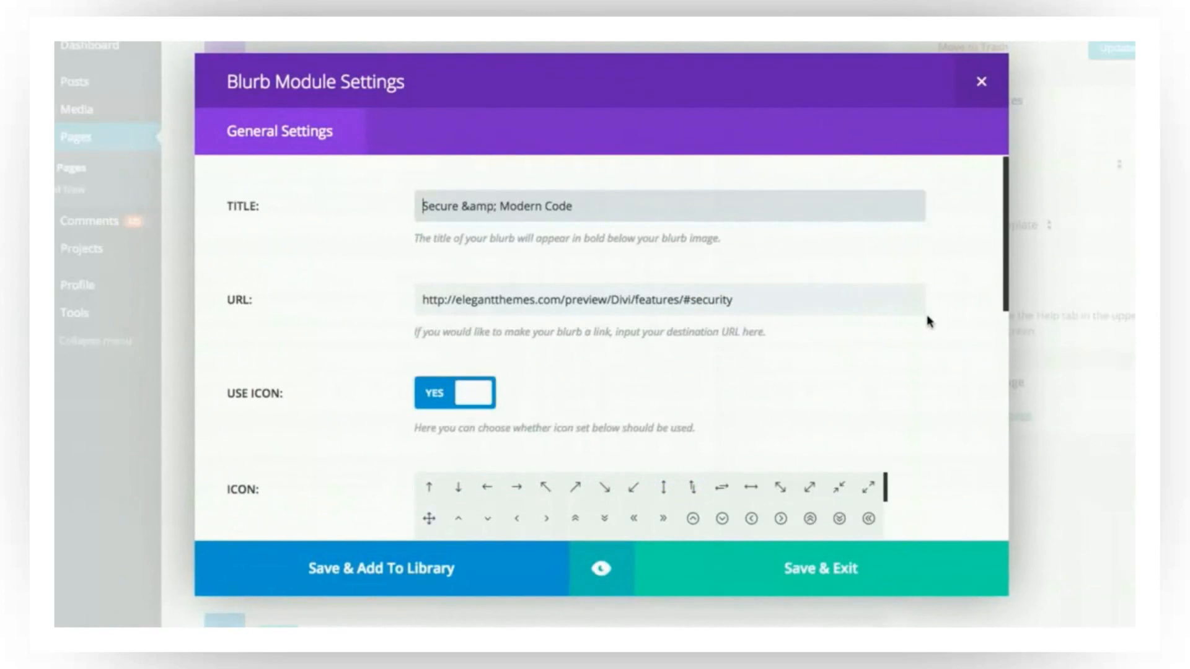
pyautogui.scroll(-6, 927, 321)
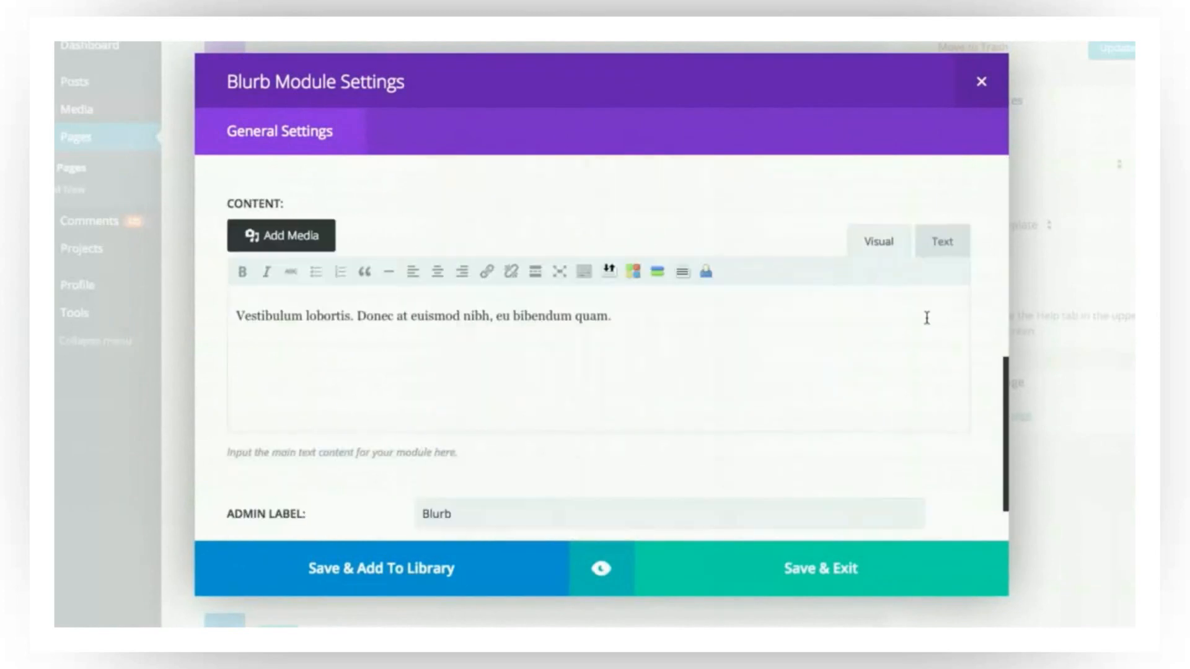
pyautogui.click(737, 336)
pyautogui.scroll(-1, 736, 336)
pyautogui.scroll(6, 744, 377)
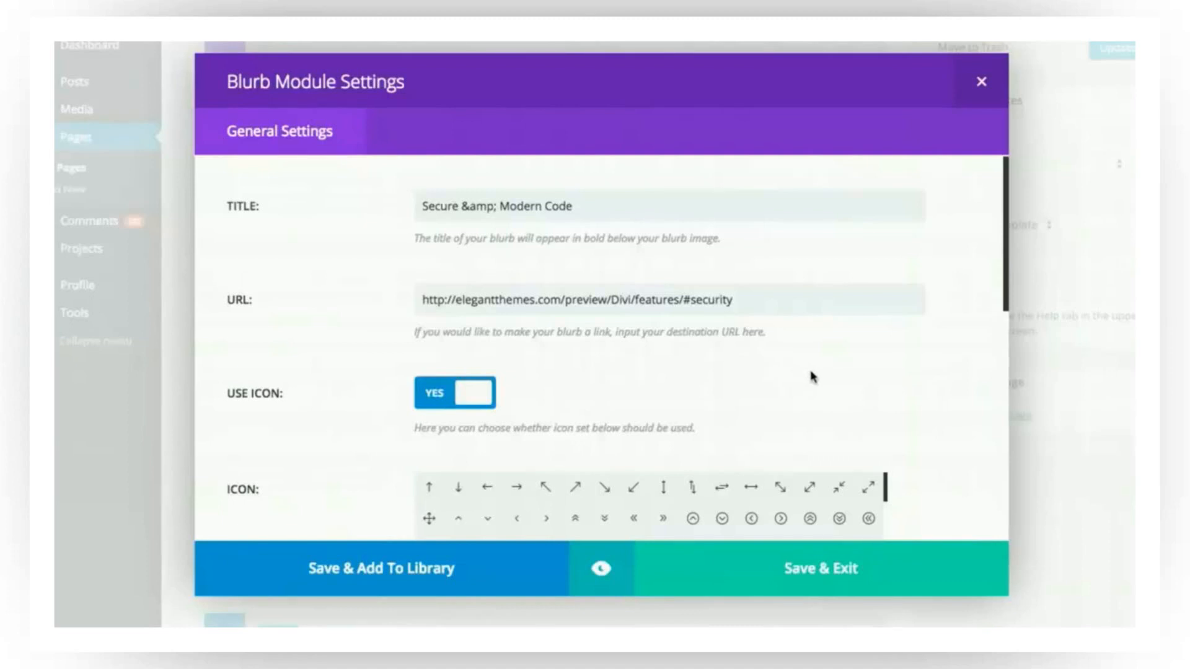
pyautogui.scroll(-1, 930, 347)
pyautogui.scroll(-2, 937, 353)
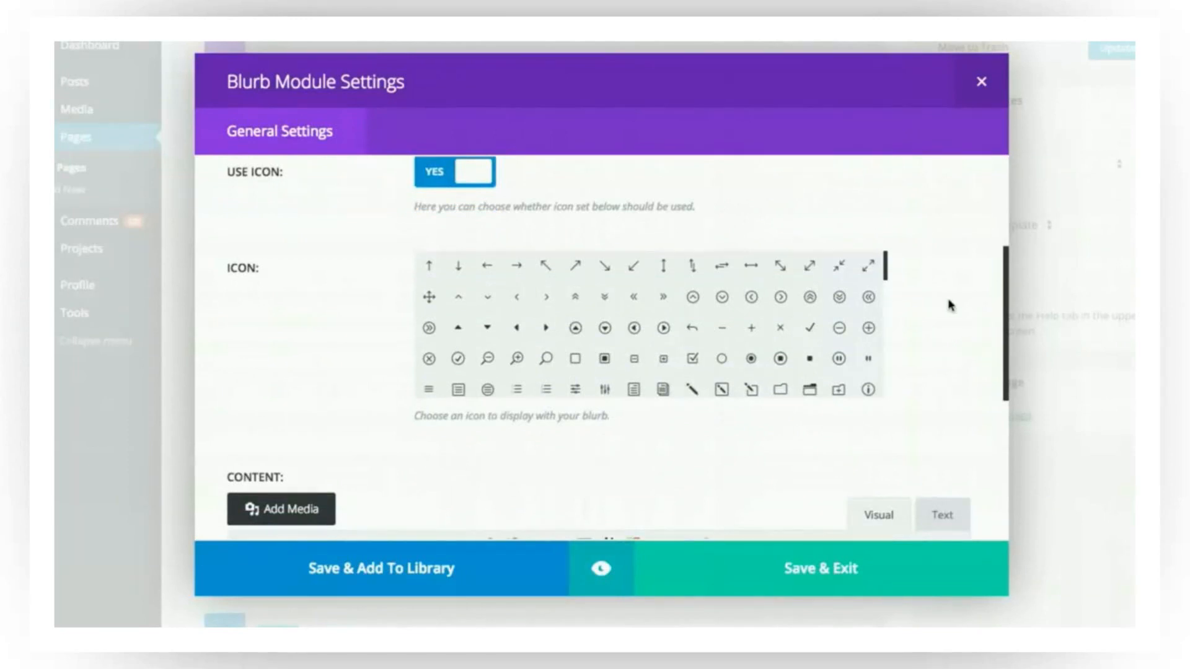
pyautogui.moveTo(1004, 301); pyautogui.dragTo(1007, 296)
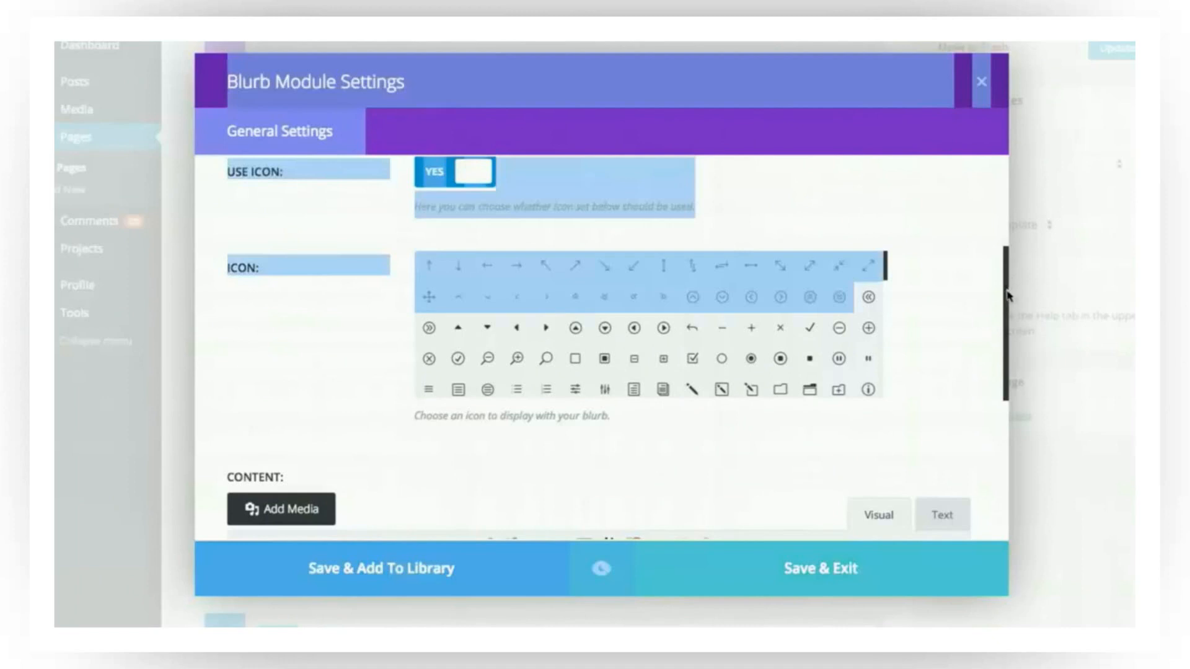
pyautogui.click(992, 310)
pyautogui.scroll(2, 976, 324)
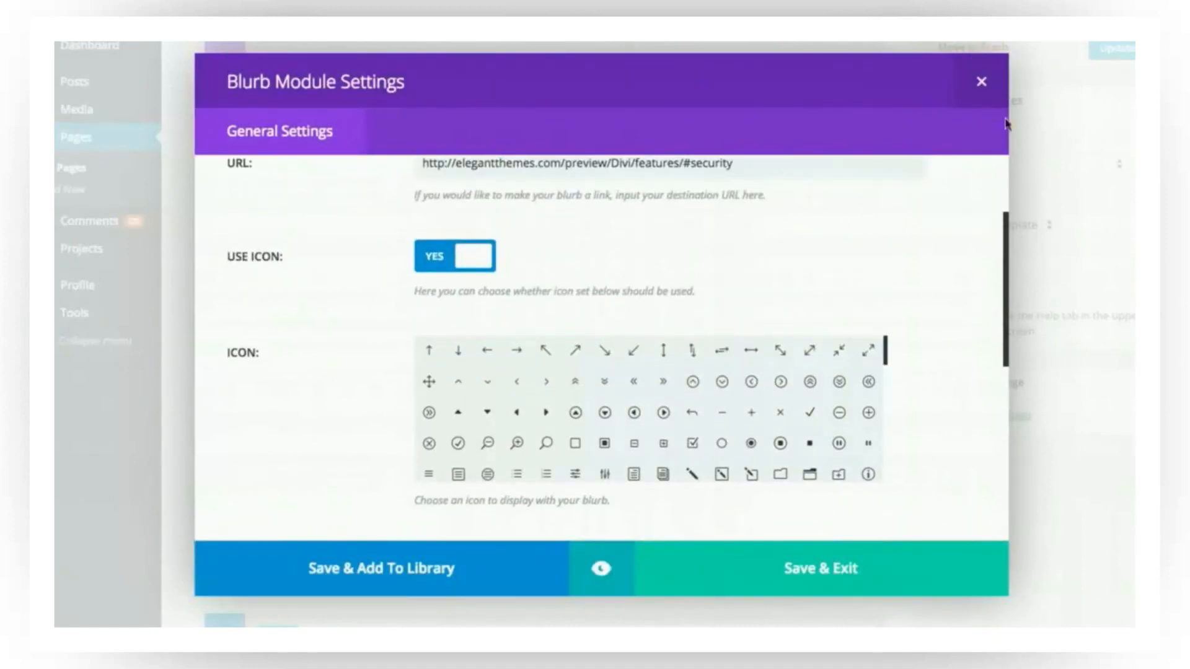
pyautogui.click(982, 81)
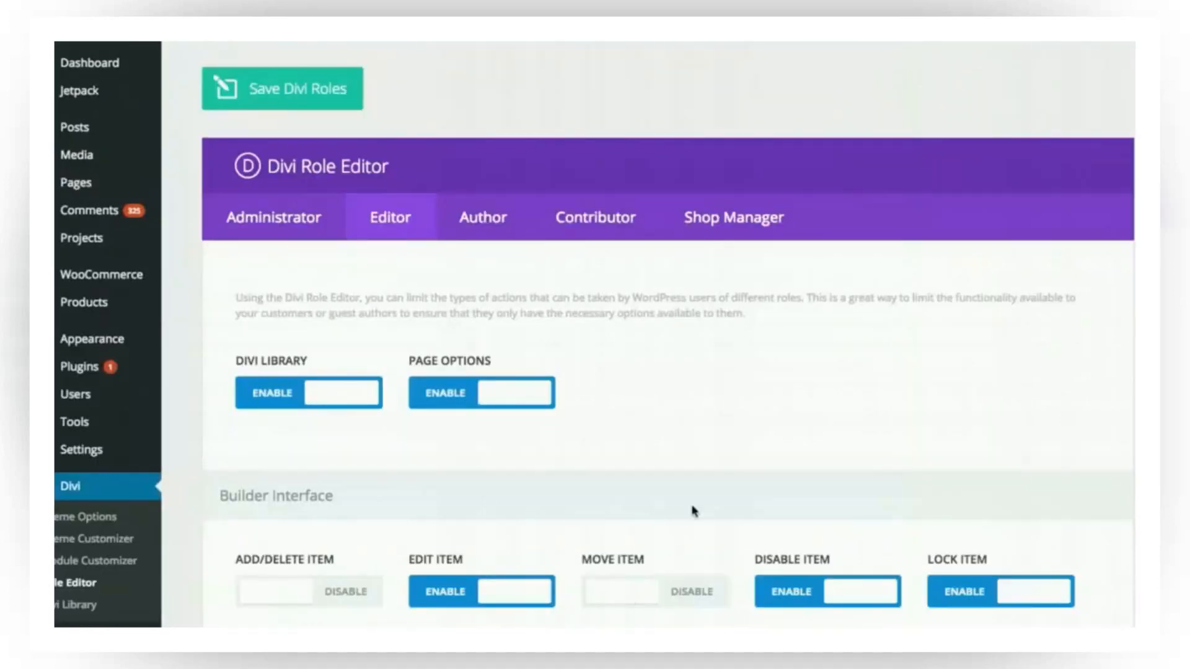
# - Enable Add/Delete Item for the Editor role under Builder Interface
pyautogui.scroll(-12, 672, 560)
pyautogui.scroll(8, 688, 483)
pyautogui.scroll(-10, 680, 467)
pyautogui.scroll(-9, 659, 444)
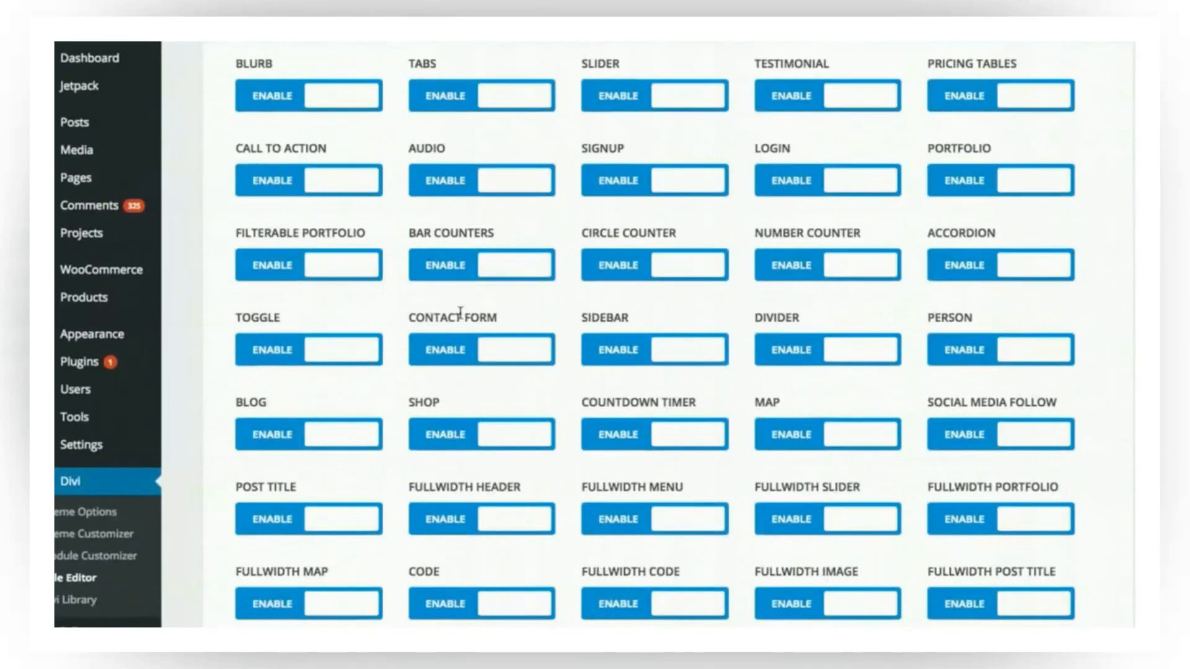
pyautogui.scroll(15, 399, 327)
pyautogui.scroll(-3, 510, 165)
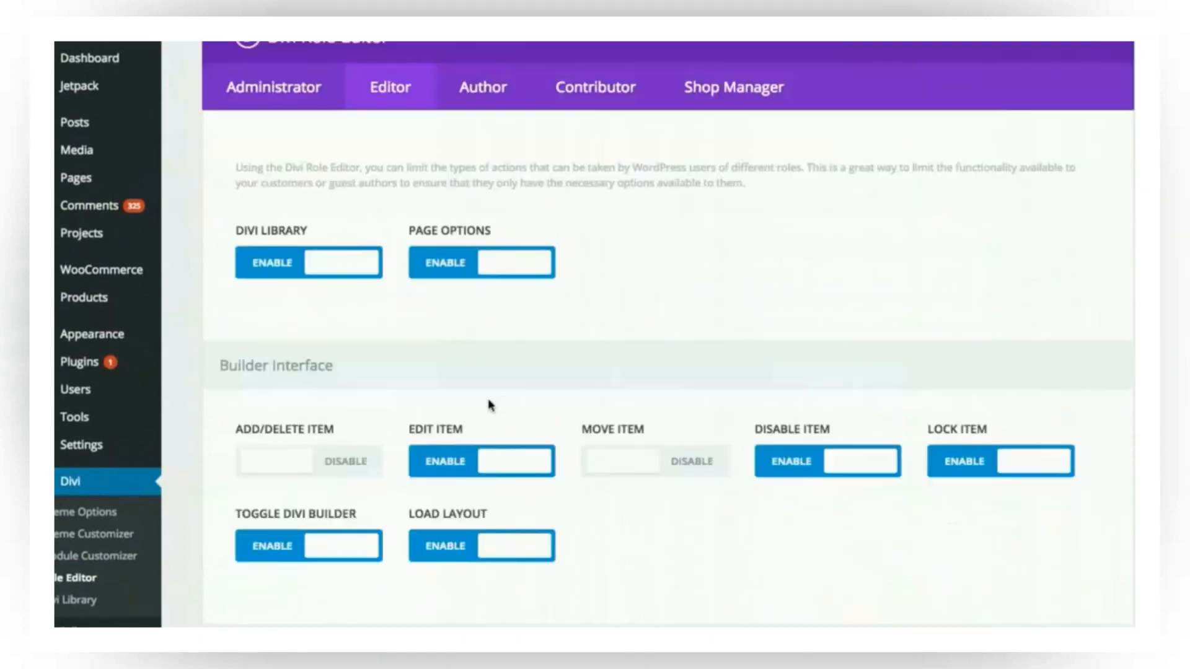
pyautogui.click(310, 461)
# - Disable two neighboring modules for the Editor role under Module Use and save the Divi roles
pyautogui.scroll(-5, 515, 400)
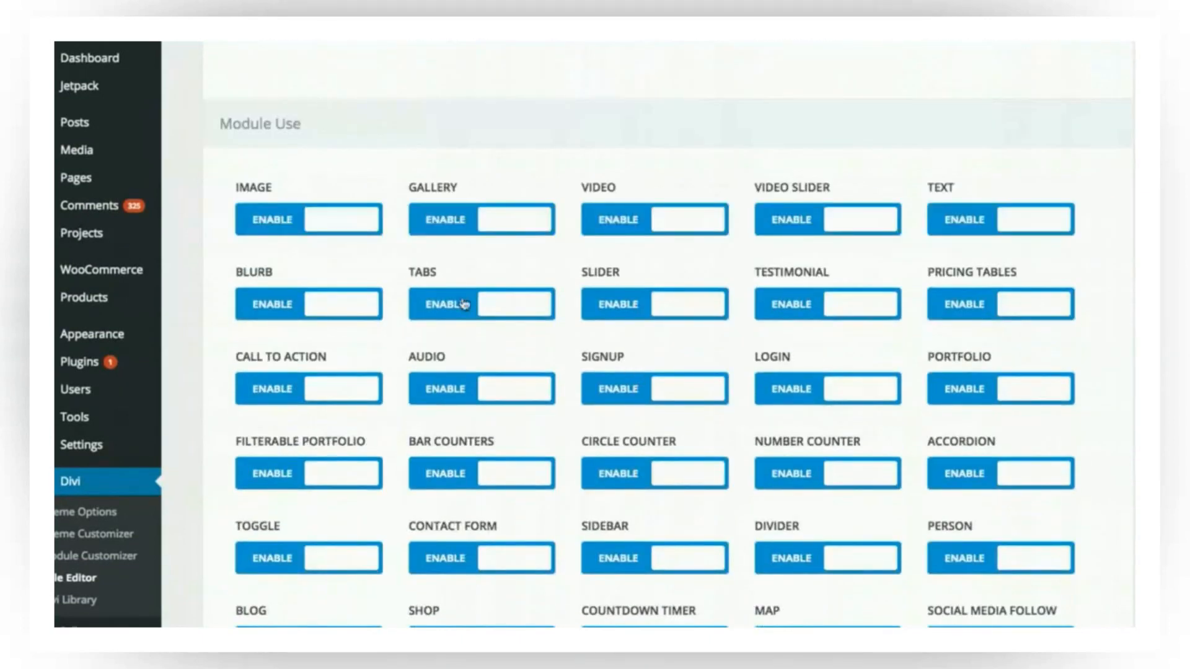
pyautogui.scroll(-3, 417, 284)
pyautogui.scroll(-1, 415, 286)
pyautogui.click(304, 427)
pyautogui.click(478, 428)
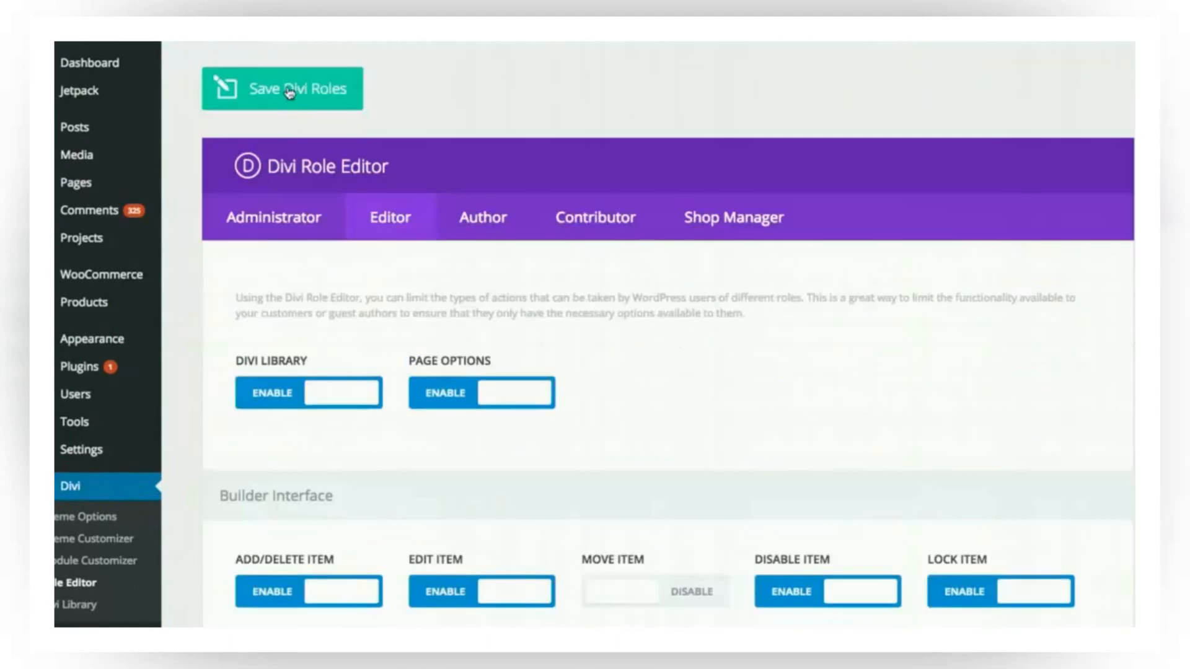
pyautogui.click(292, 87)
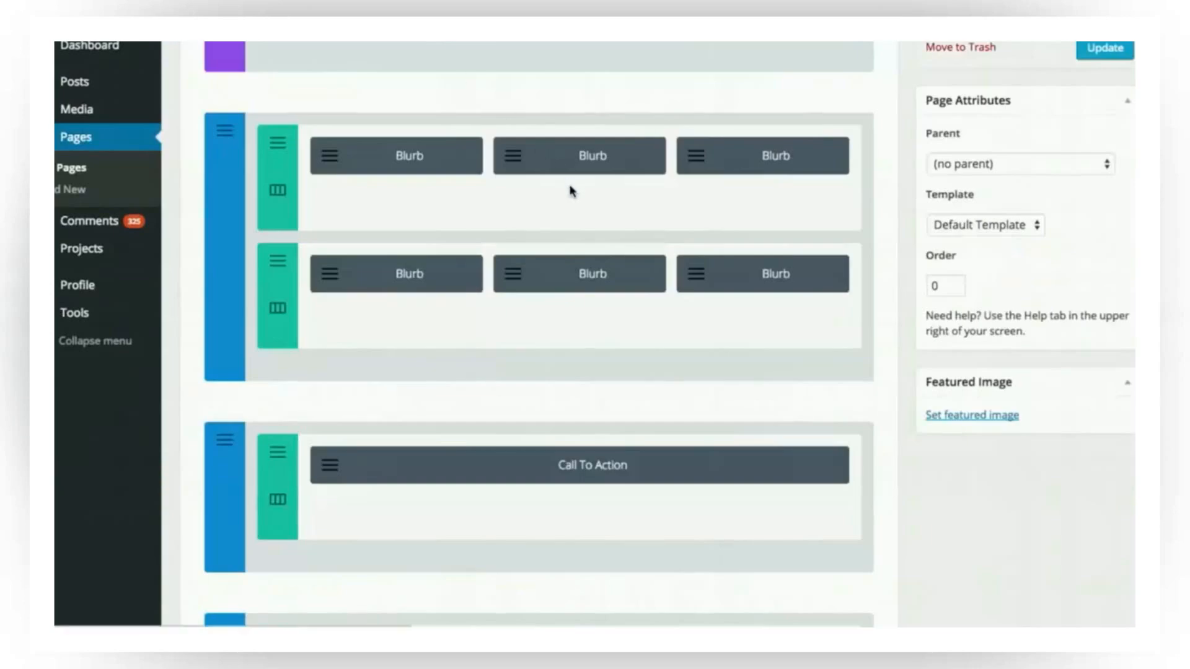
# - Check the restored add and delete controls on the Home page and review the modules available for insertion in the second row
pyautogui.scroll(-10, 527, 189)
pyautogui.scroll(10, 486, 187)
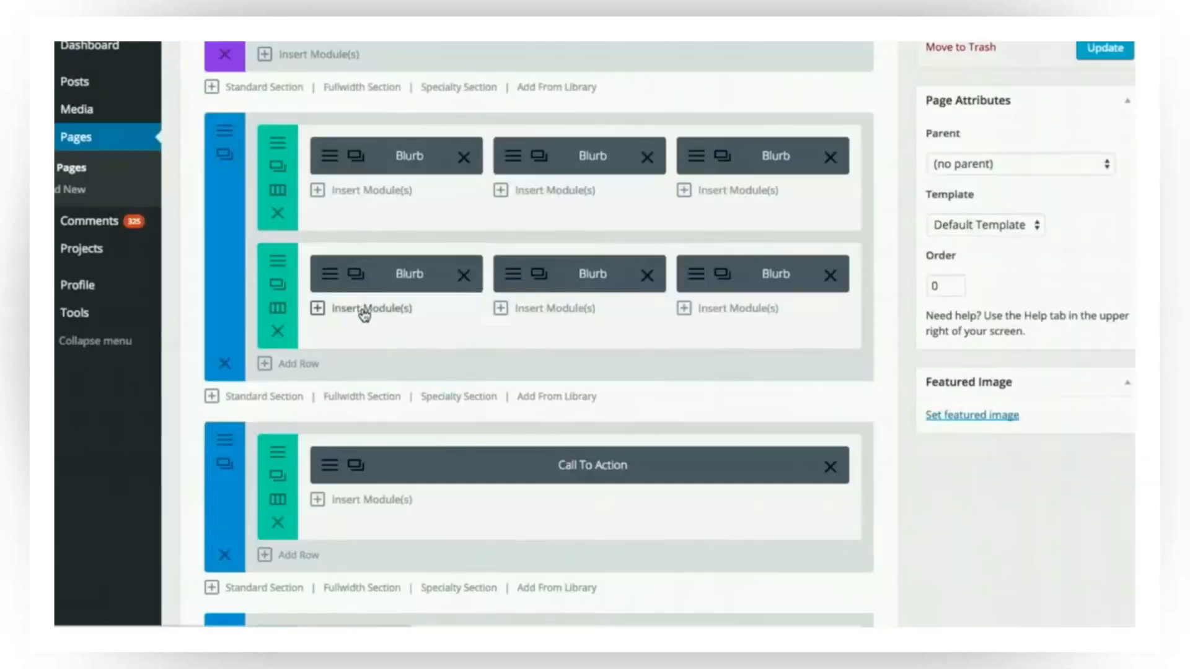
pyautogui.click(366, 309)
pyautogui.scroll(-5, 685, 326)
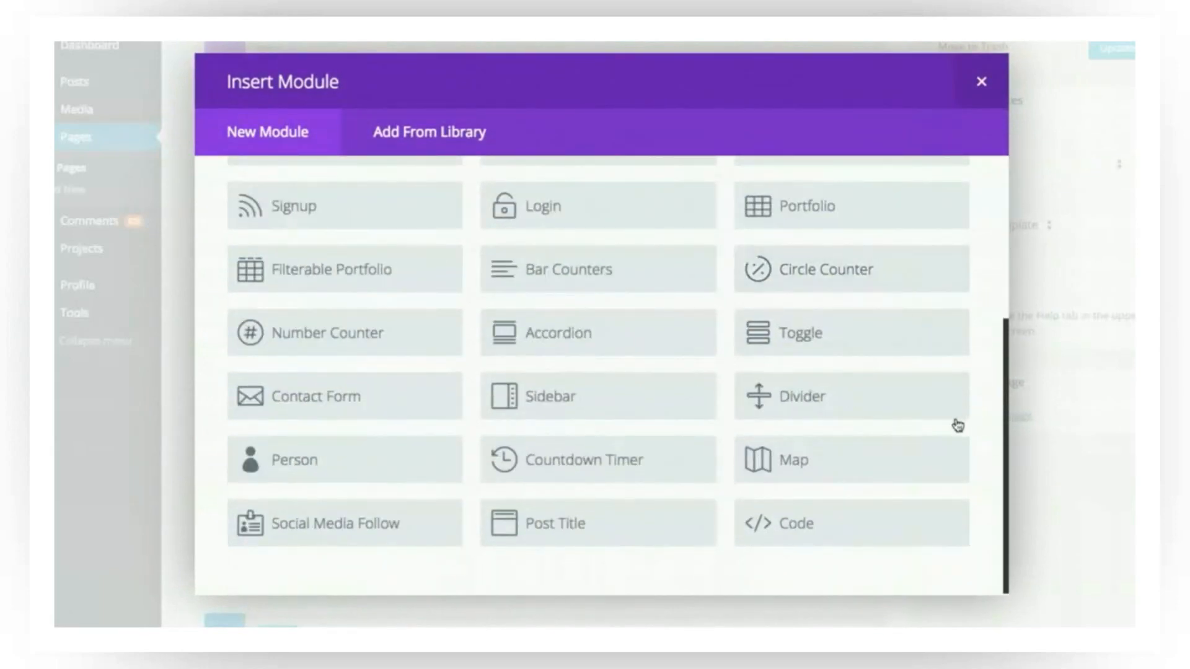
pyautogui.scroll(4, 954, 425)
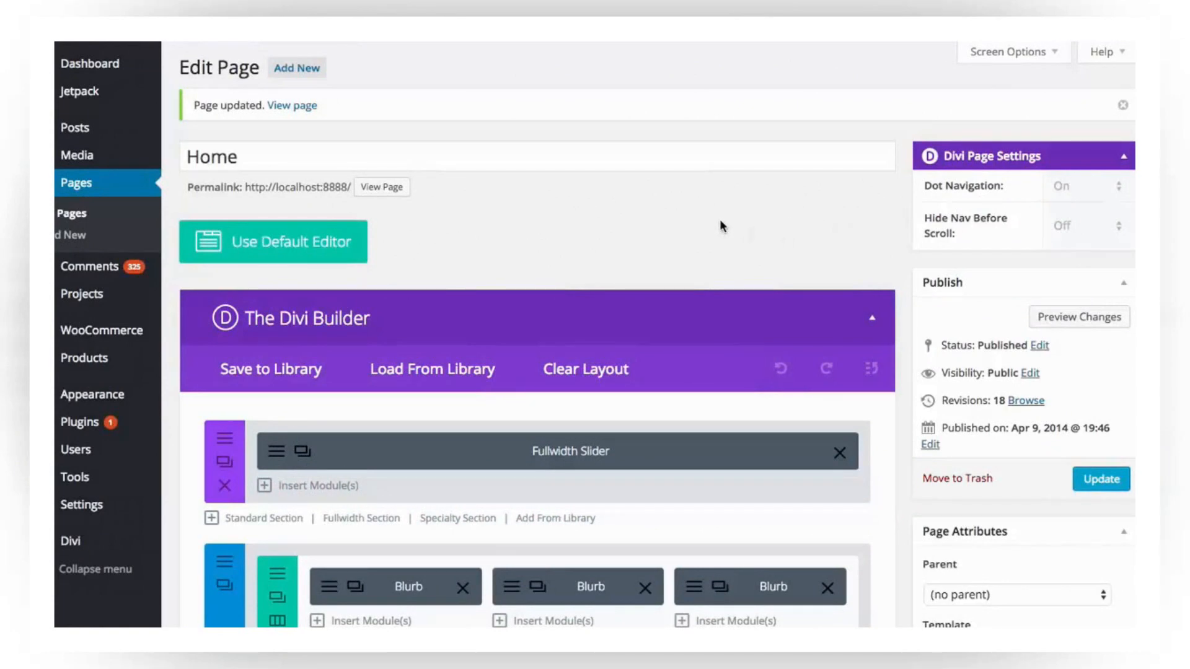
# - Compare the context options offered for the first row's middle Blurb and for its section in the Divi Builder
pyautogui.scroll(-4, 748, 242)
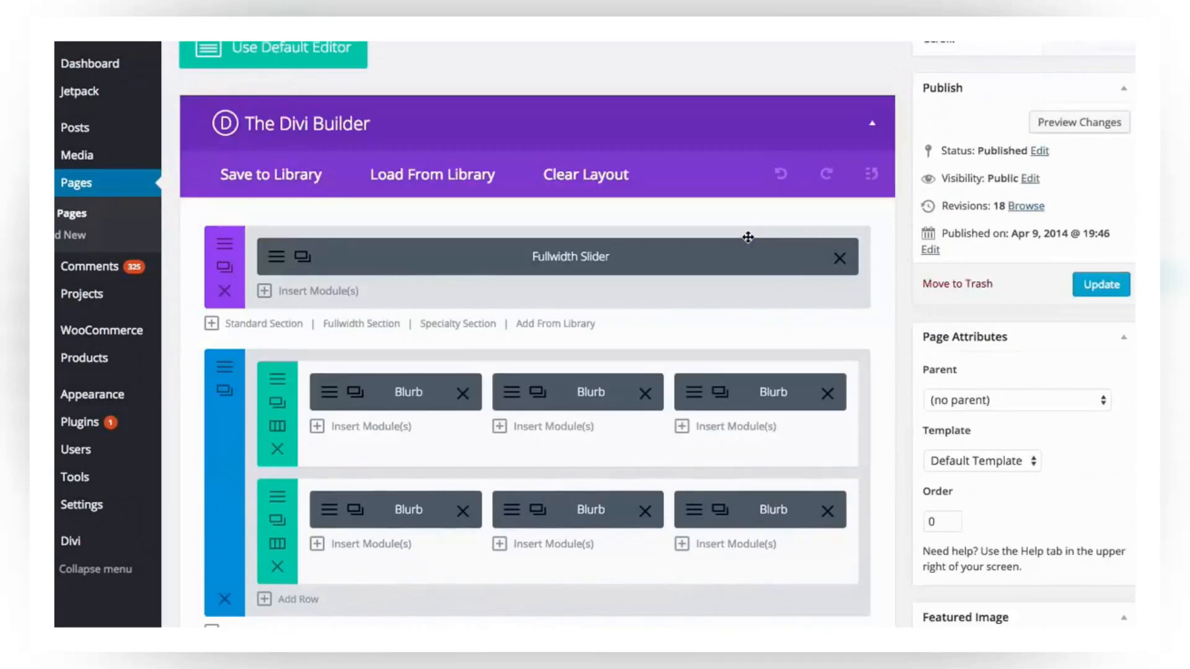
pyautogui.scroll(1, 747, 238)
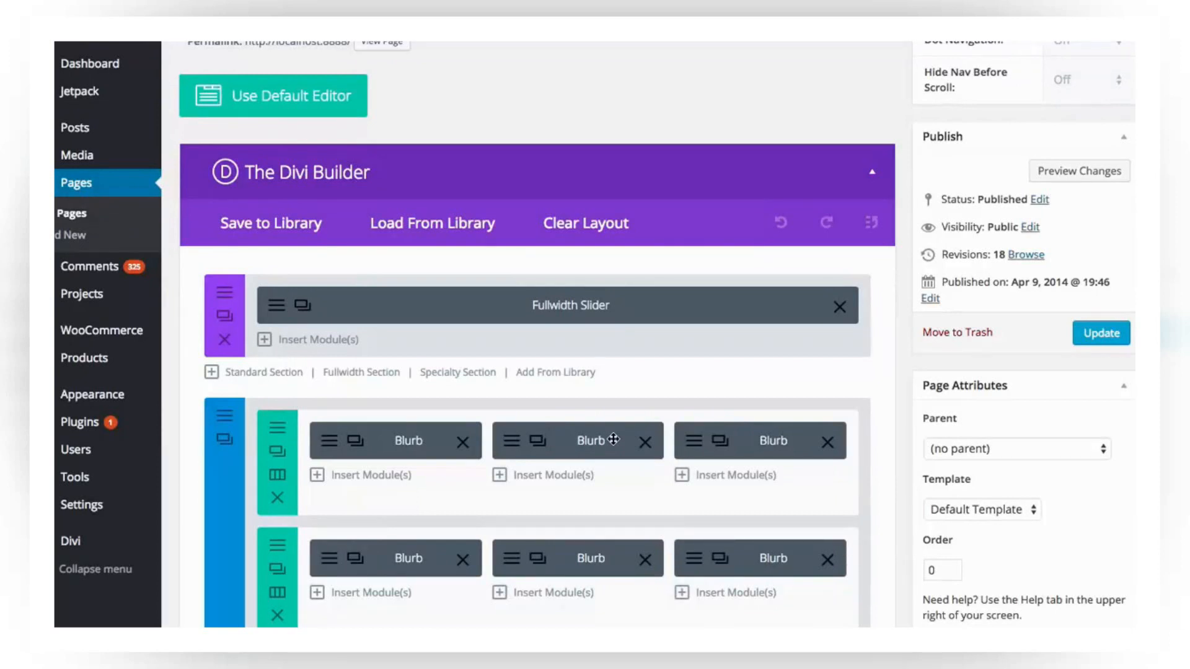
pyautogui.rightClick(618, 429)
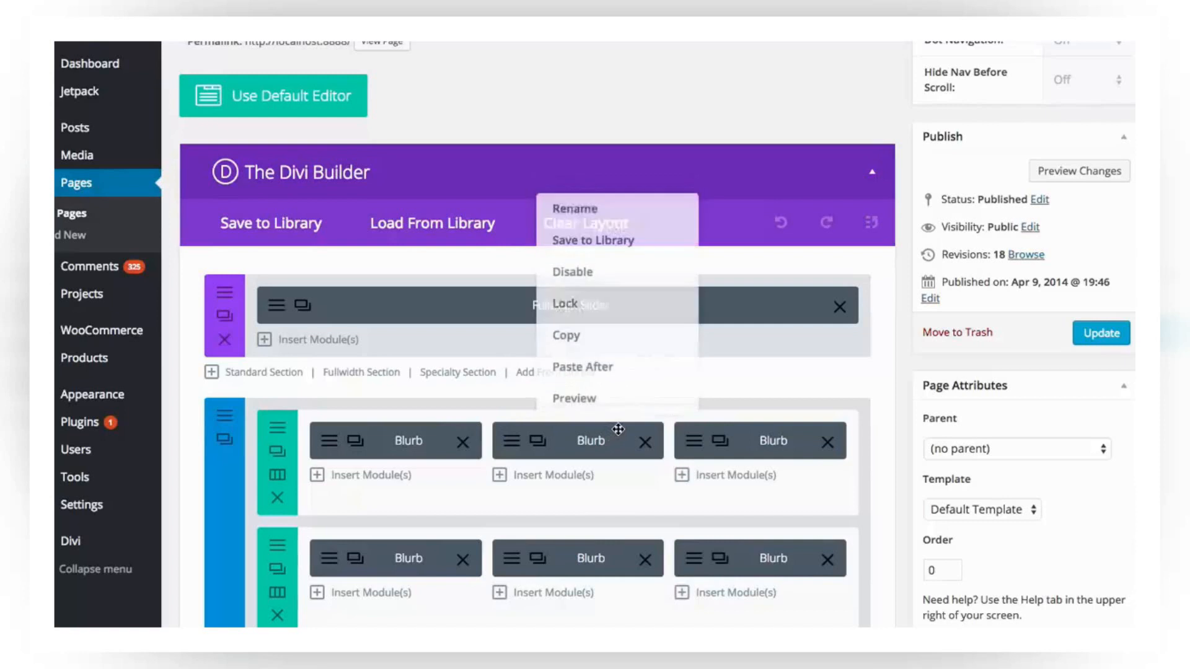
pyautogui.rightClick(640, 502)
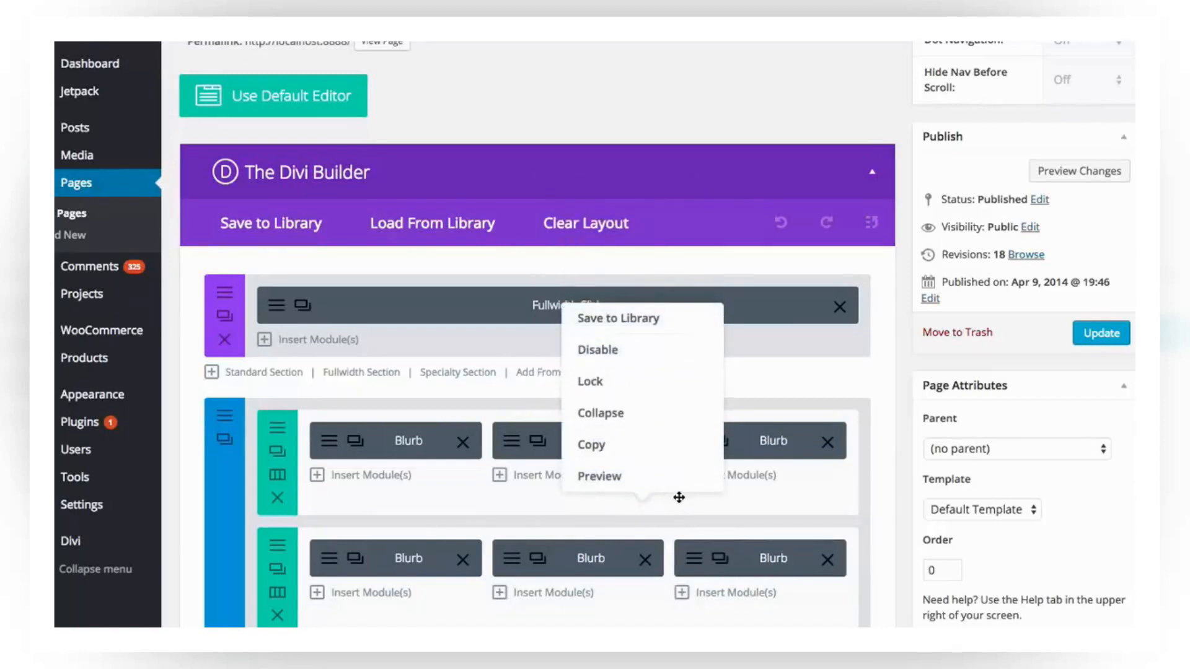
pyautogui.rightClick(234, 504)
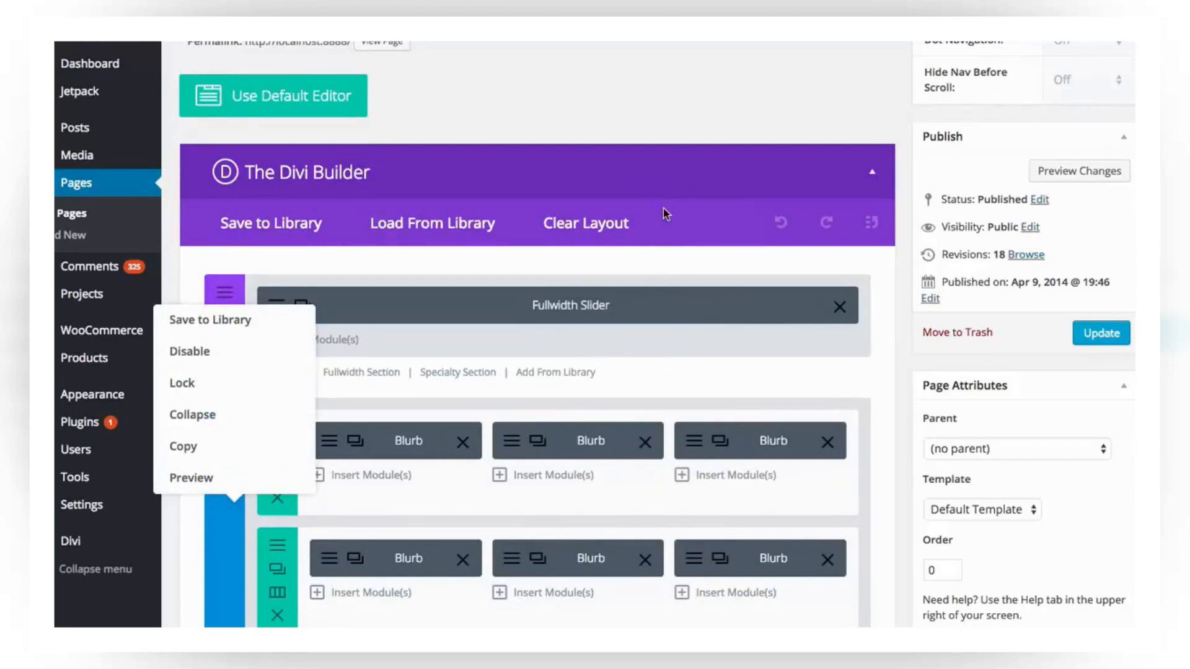
pyautogui.click(702, 381)
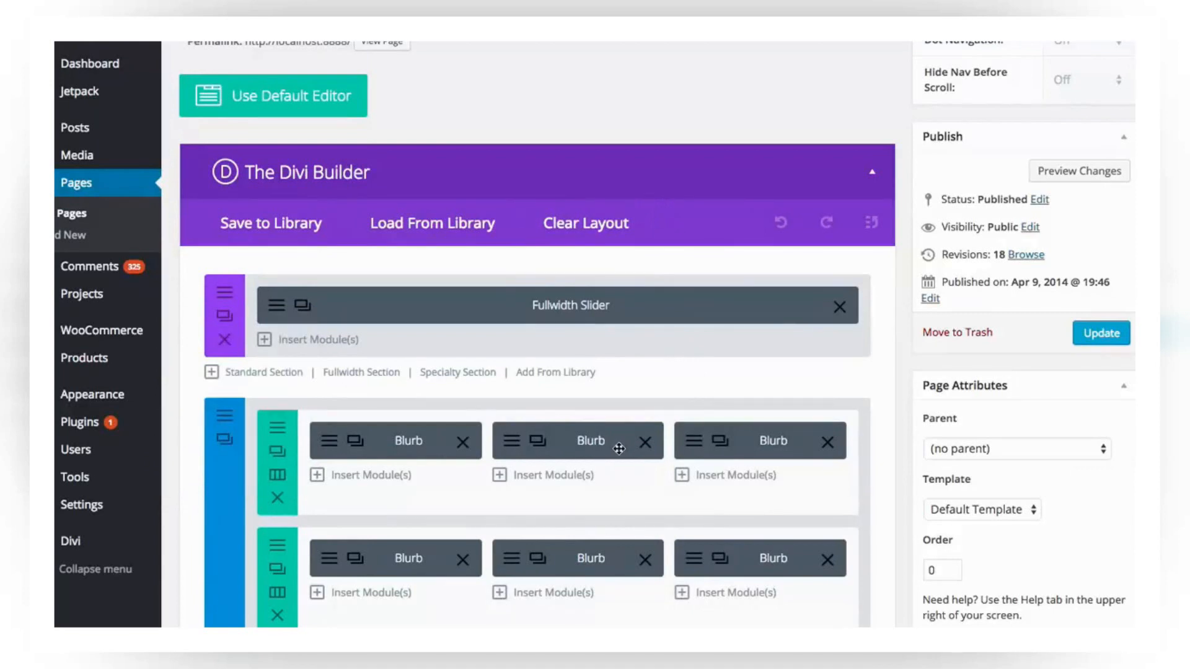
# - Remove the middle Blurb from the first row and check the context options of the first Blurb and its section
pyautogui.moveTo(641, 446); pyautogui.dragTo(385, 486)
pyautogui.rightClick(445, 441)
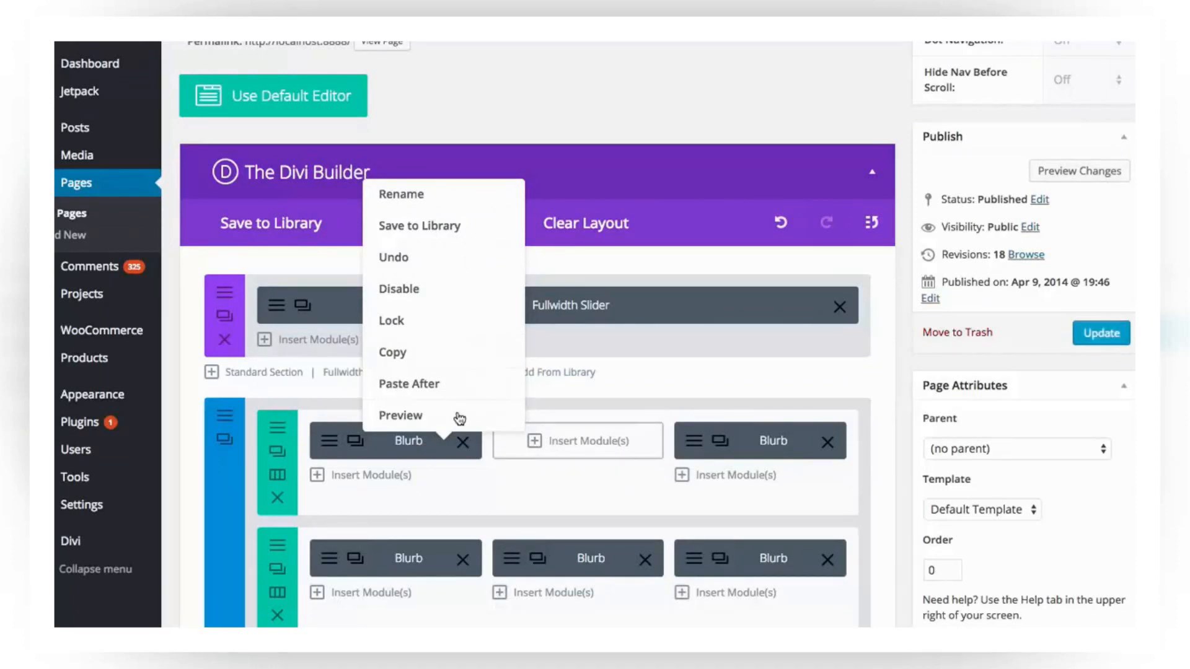
pyautogui.rightClick(228, 513)
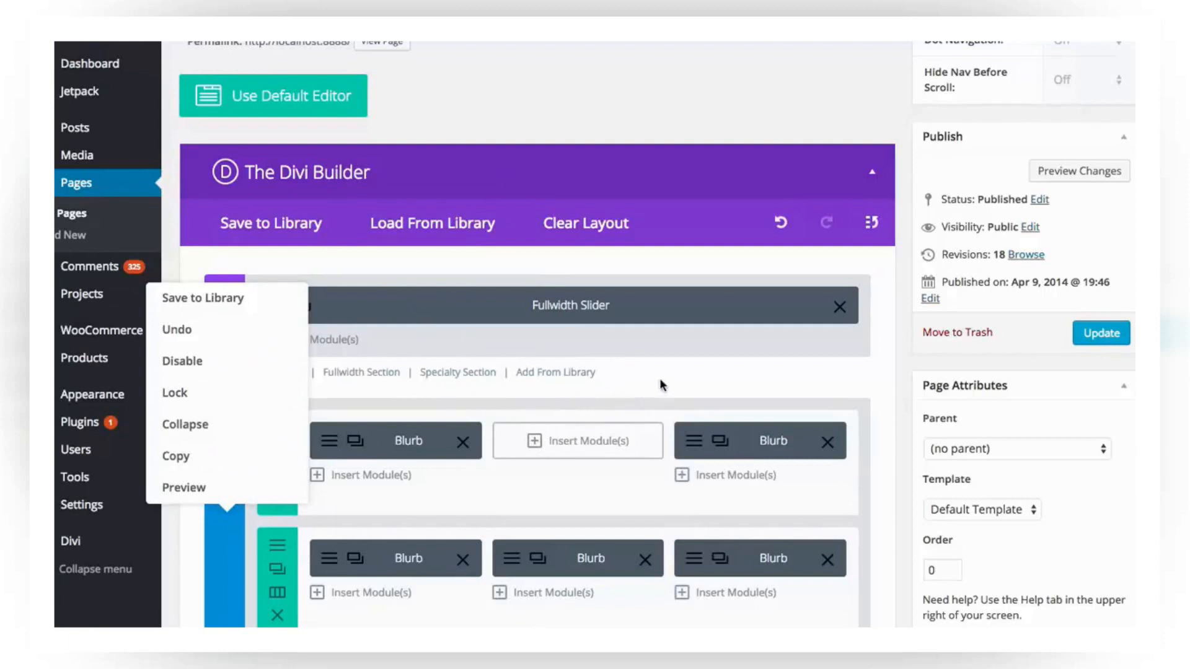
pyautogui.rightClick(442, 441)
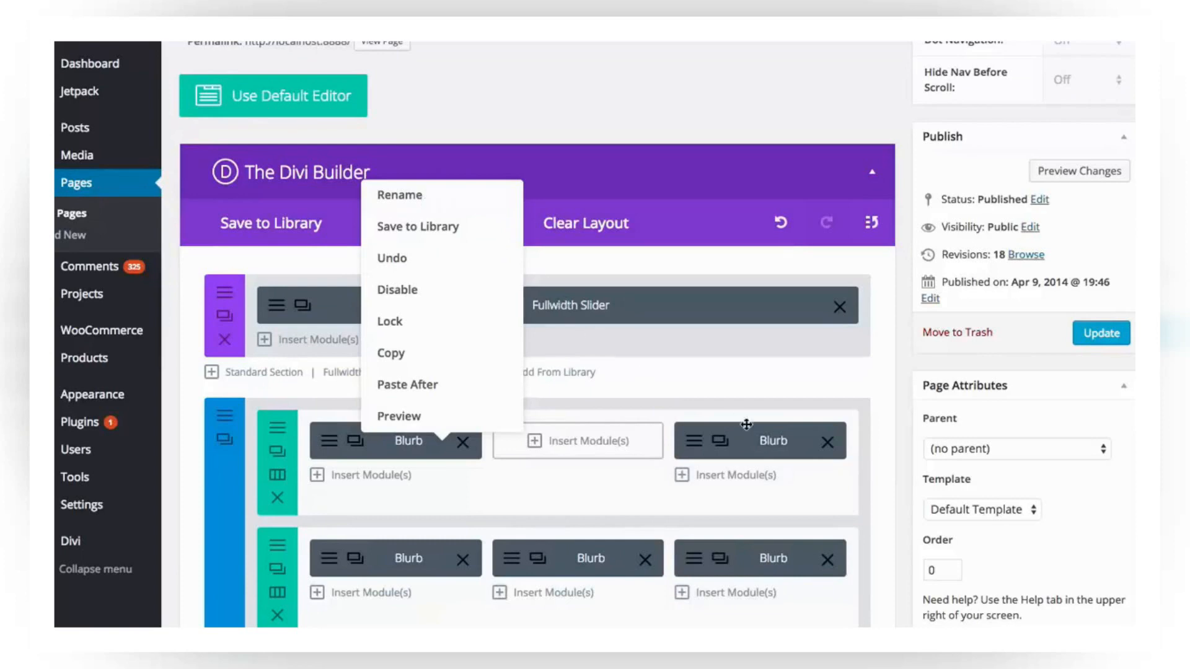
pyautogui.click(682, 392)
# - Set the first Blurb's Admin Label to "New Name" in its module settings and save them
pyautogui.click(333, 448)
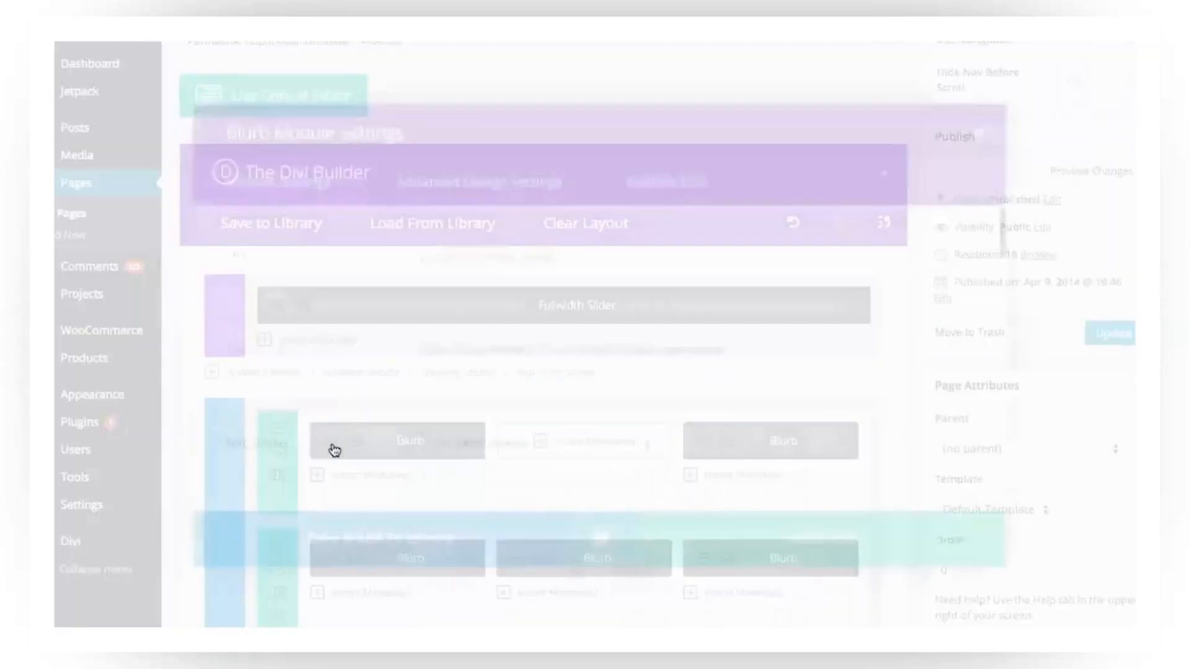
pyautogui.scroll(-10, 866, 397)
pyautogui.scroll(-7, 867, 396)
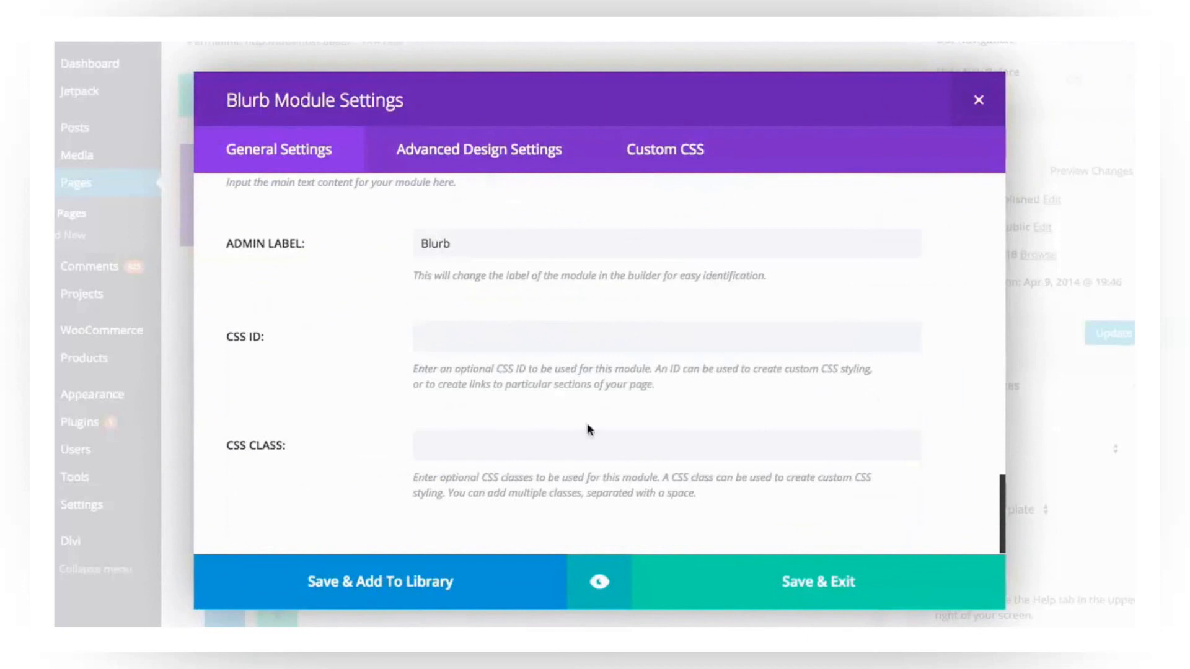
pyautogui.doubleClick(469, 245)
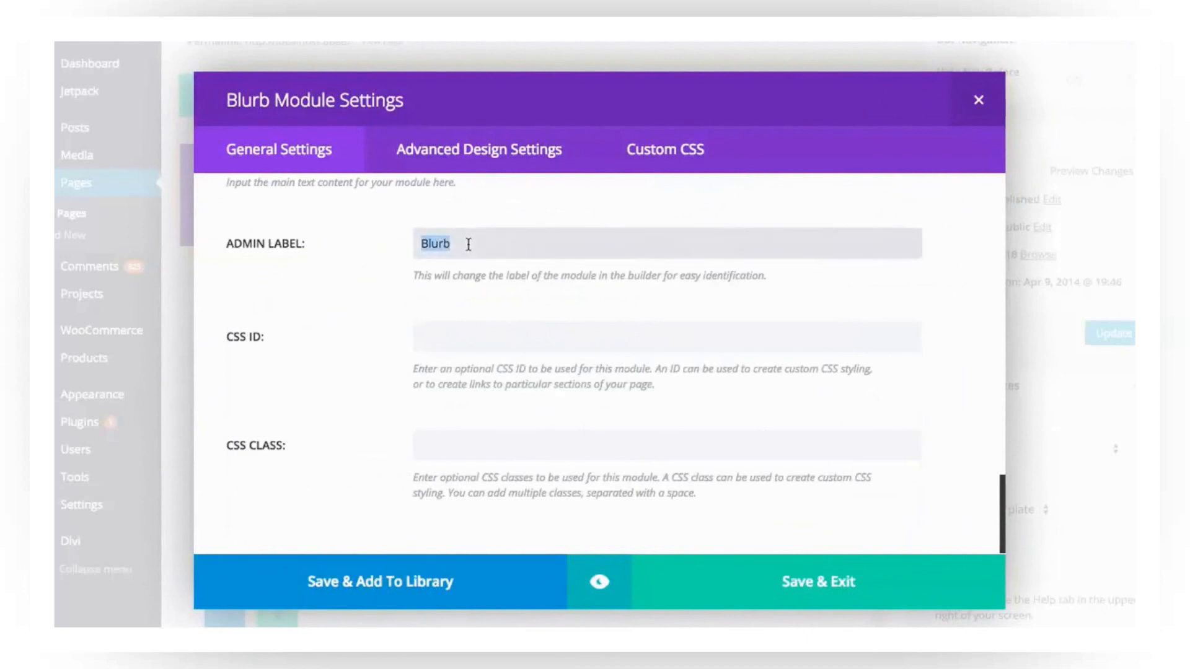
pyautogui.write('New Name')
pyautogui.click(842, 575)
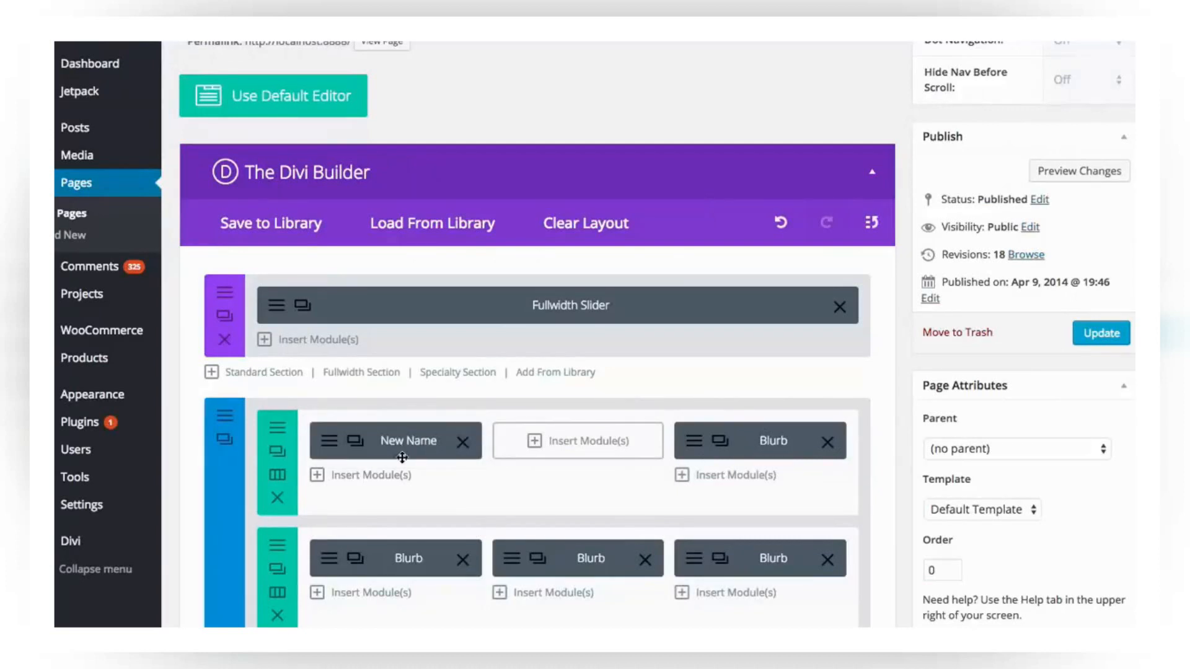
# - Rename the first module in the first row to "Blurb Module" through its Rename context option
pyautogui.rightClick(426, 449)
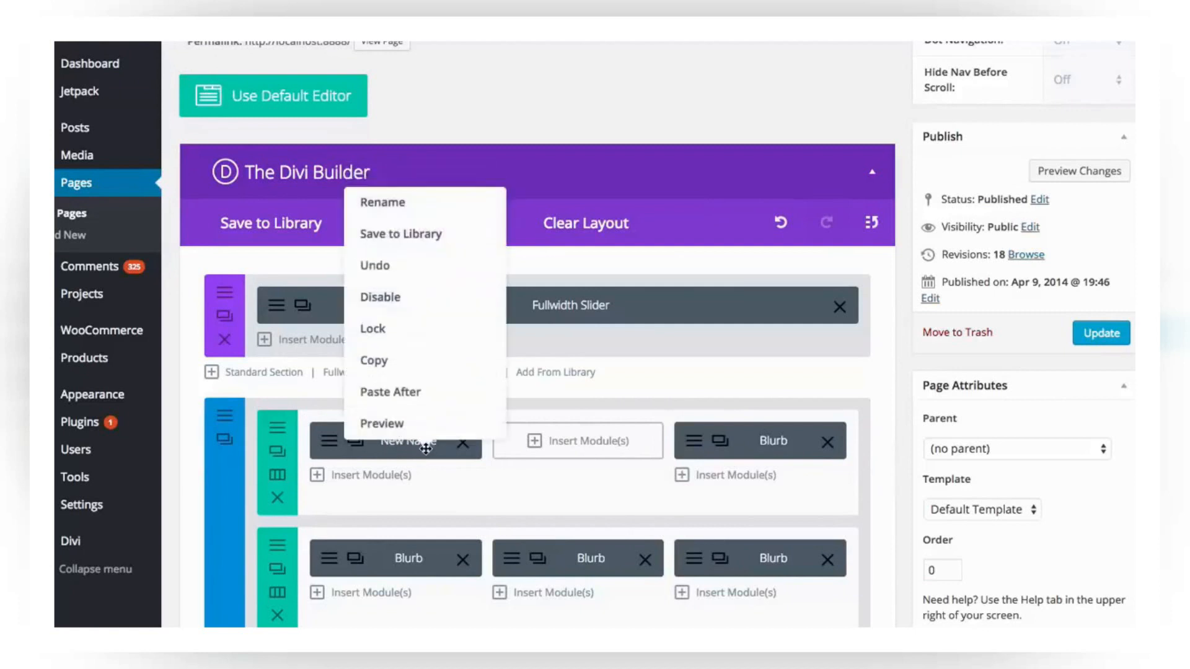
pyautogui.click(442, 207)
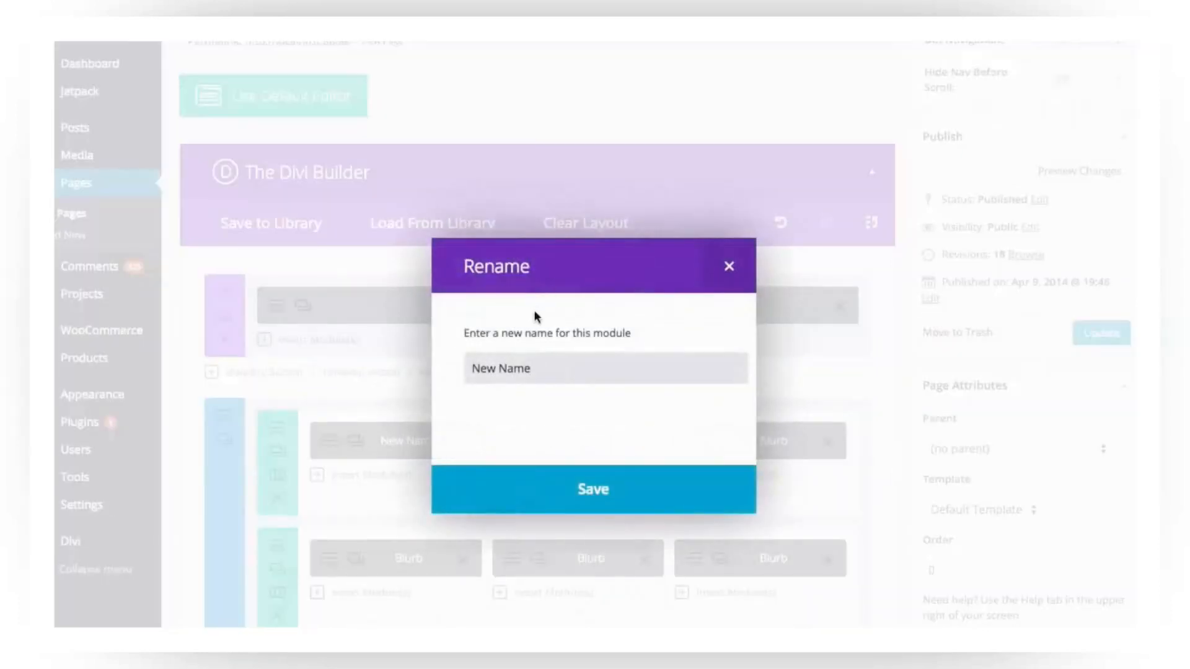
pyautogui.doubleClick(568, 365)
pyautogui.tripleClick(572, 364)
pyautogui.write('Blurb Module')
pyautogui.click(590, 475)
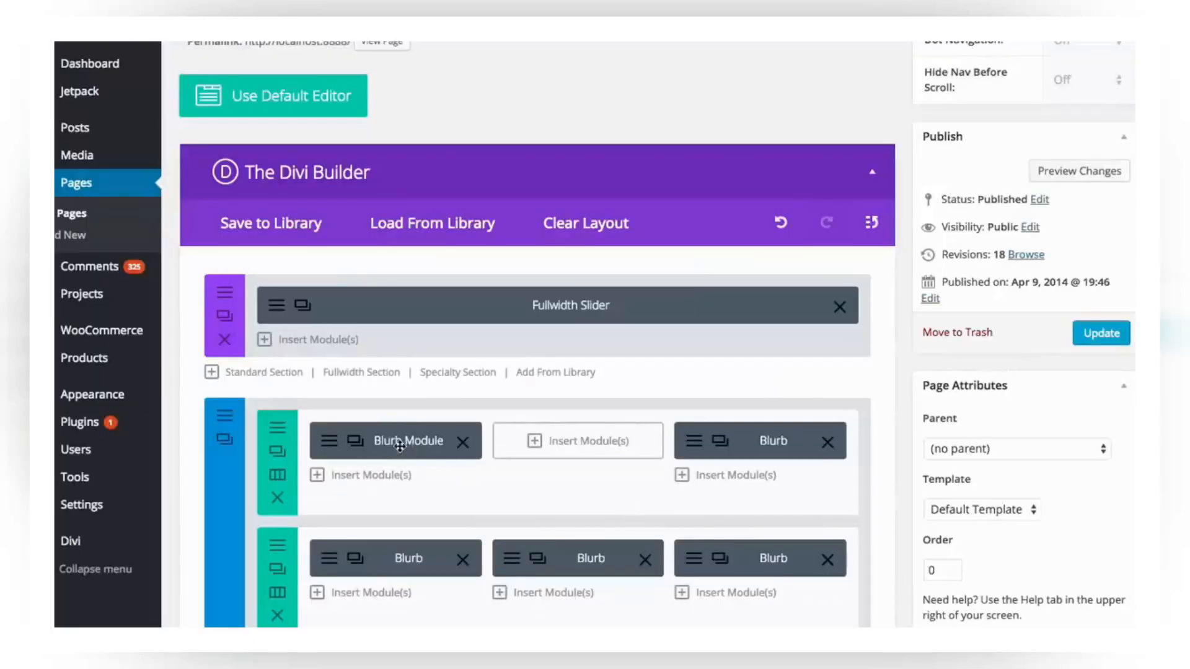
# - Check the renamed Blurb's context options, and view the Save & Add To Library option in the third Blurb's settings before closing them
pyautogui.rightClick(420, 444)
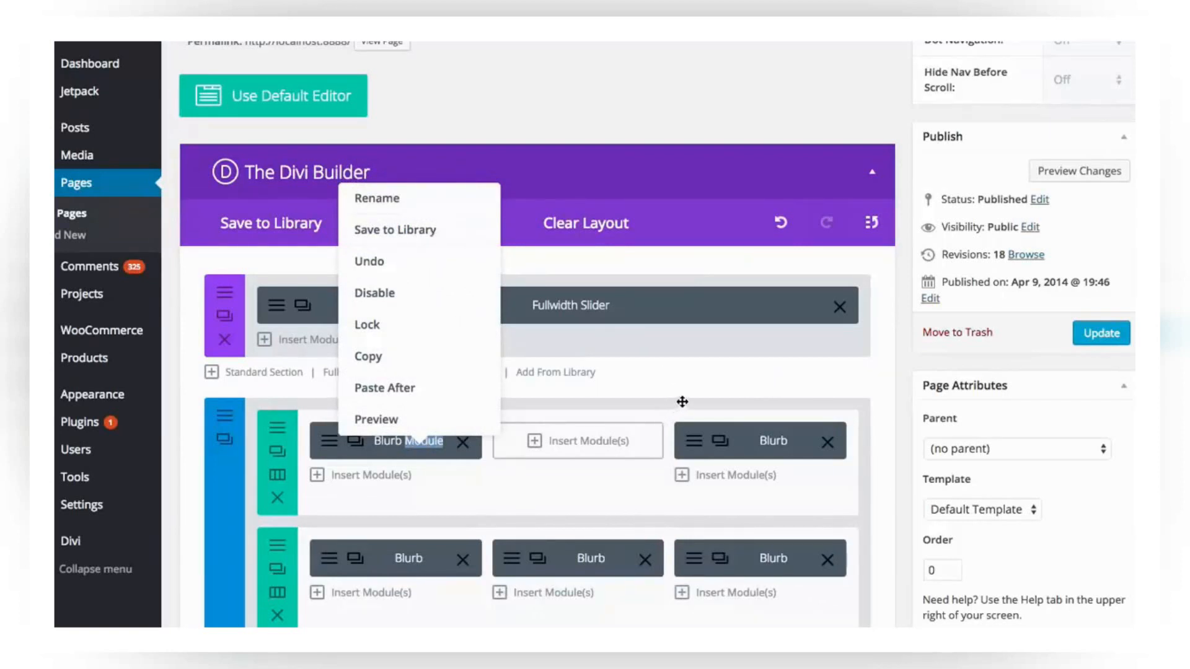
pyautogui.click(694, 385)
pyautogui.click(706, 442)
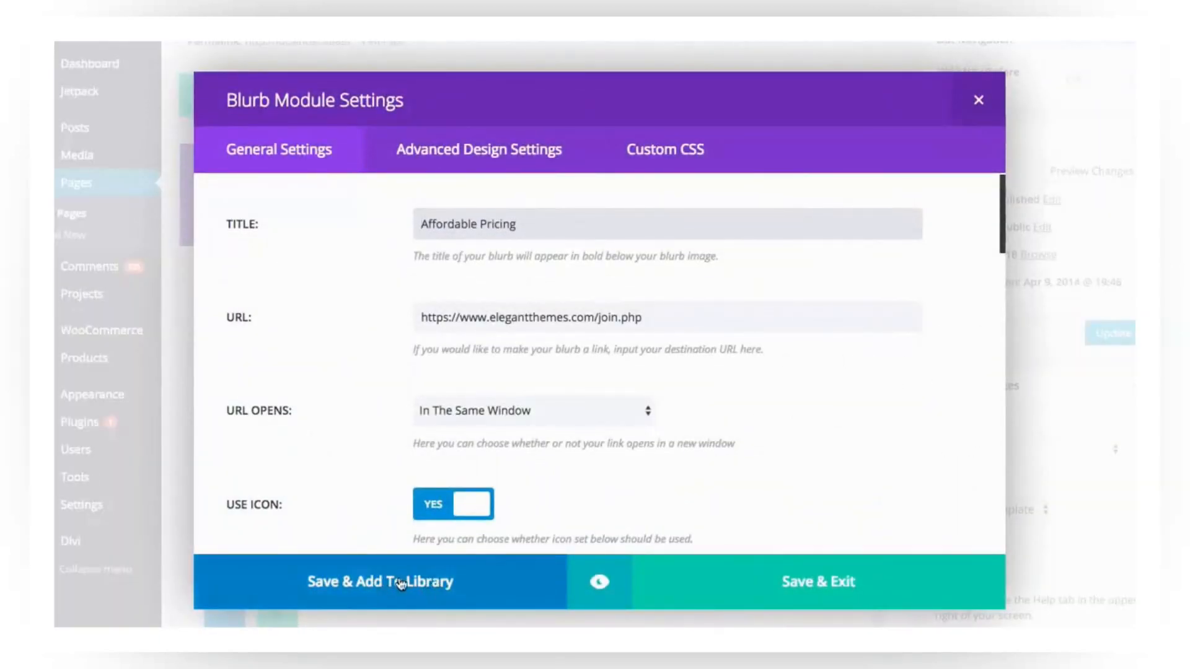
pyautogui.click(978, 101)
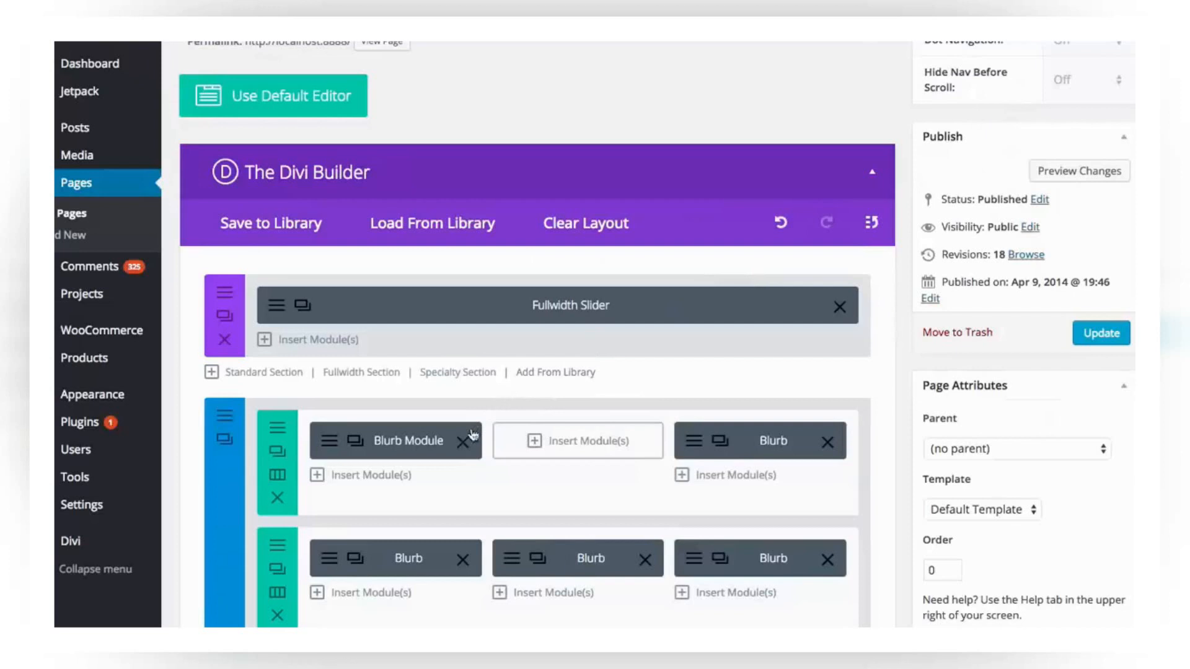
# - Open the renamed Blurb's Save to Library options to review them, and close them without saving
pyautogui.rightClick(439, 432)
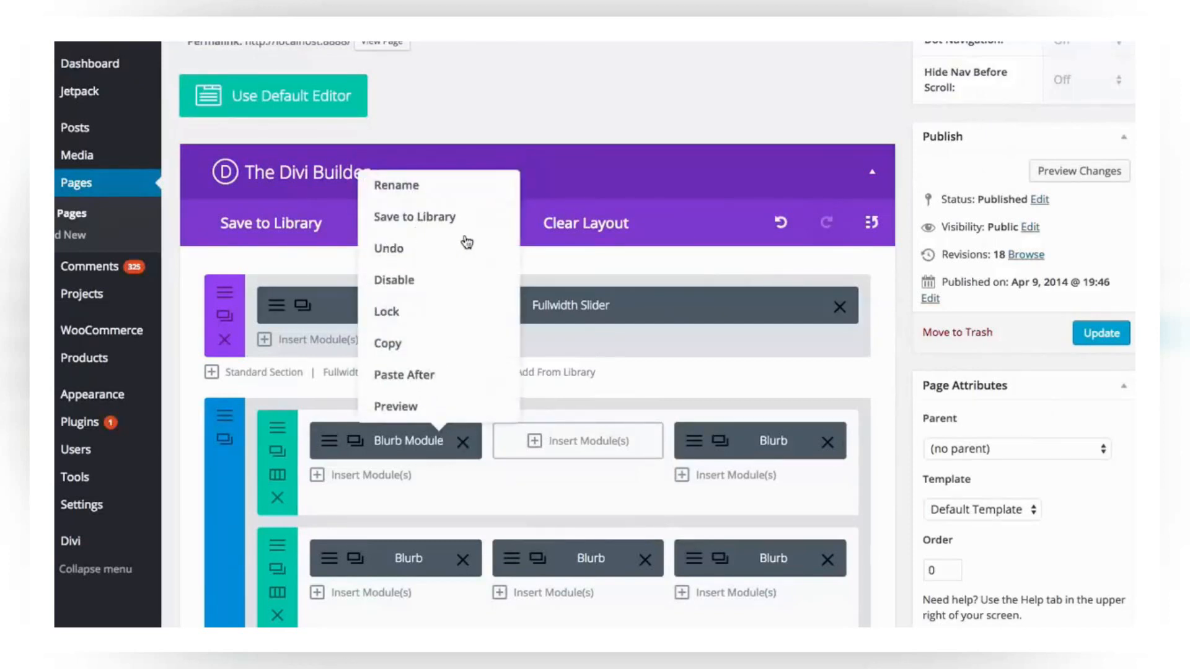
pyautogui.click(438, 220)
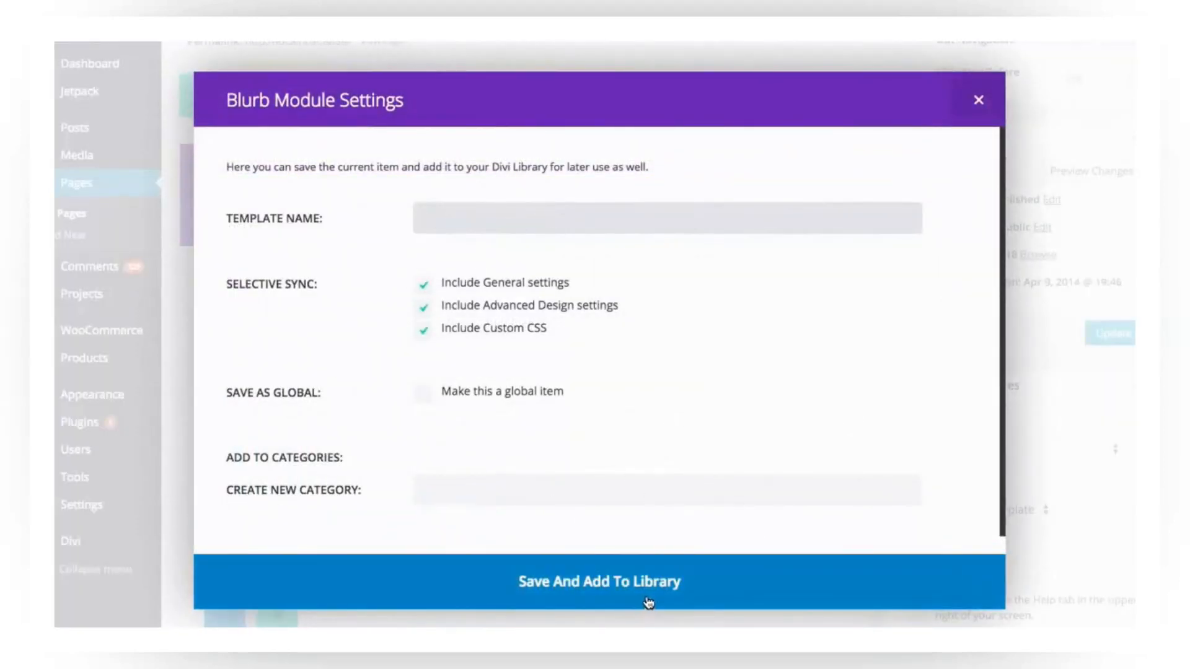
pyautogui.click(979, 100)
pyautogui.click(984, 117)
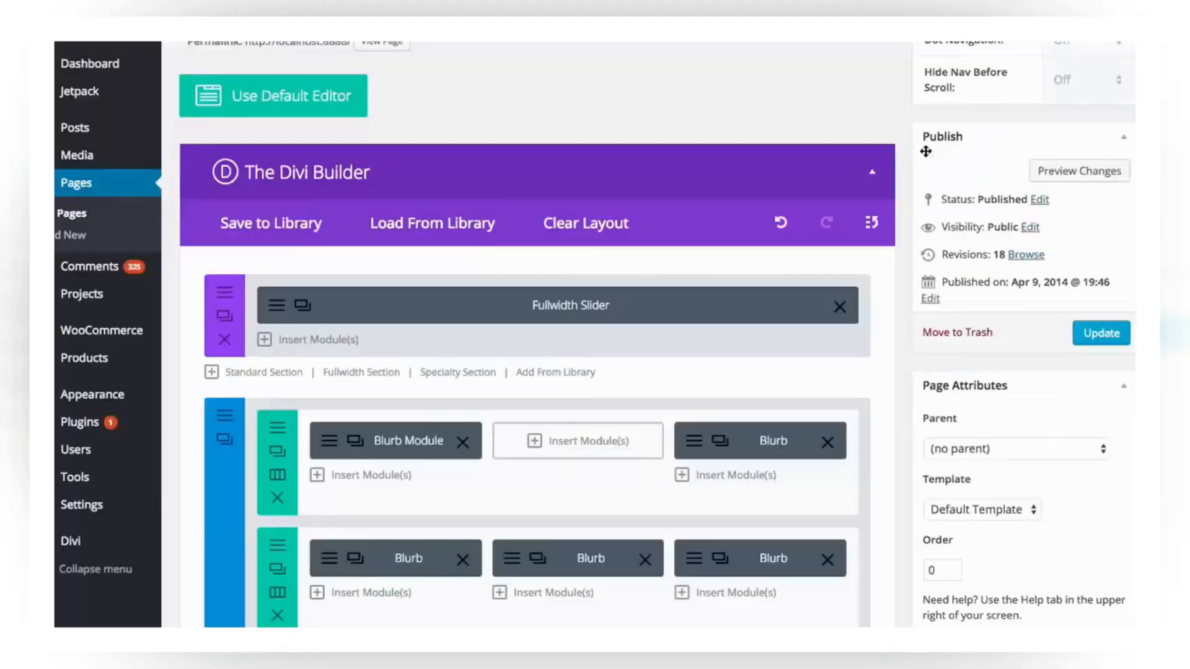
# - Step through the layout history states Edited New Name, Removed Blurb and Loaded Page, and return to Renamed Blurb Module
pyautogui.rightClick(411, 449)
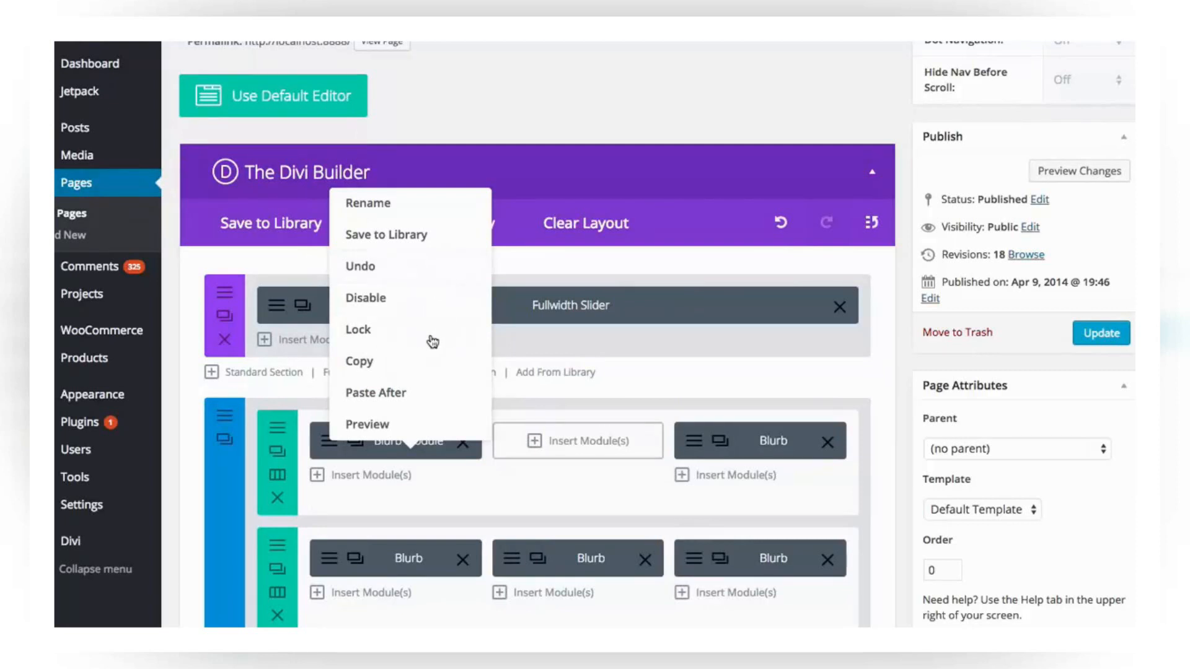
pyautogui.click(545, 140)
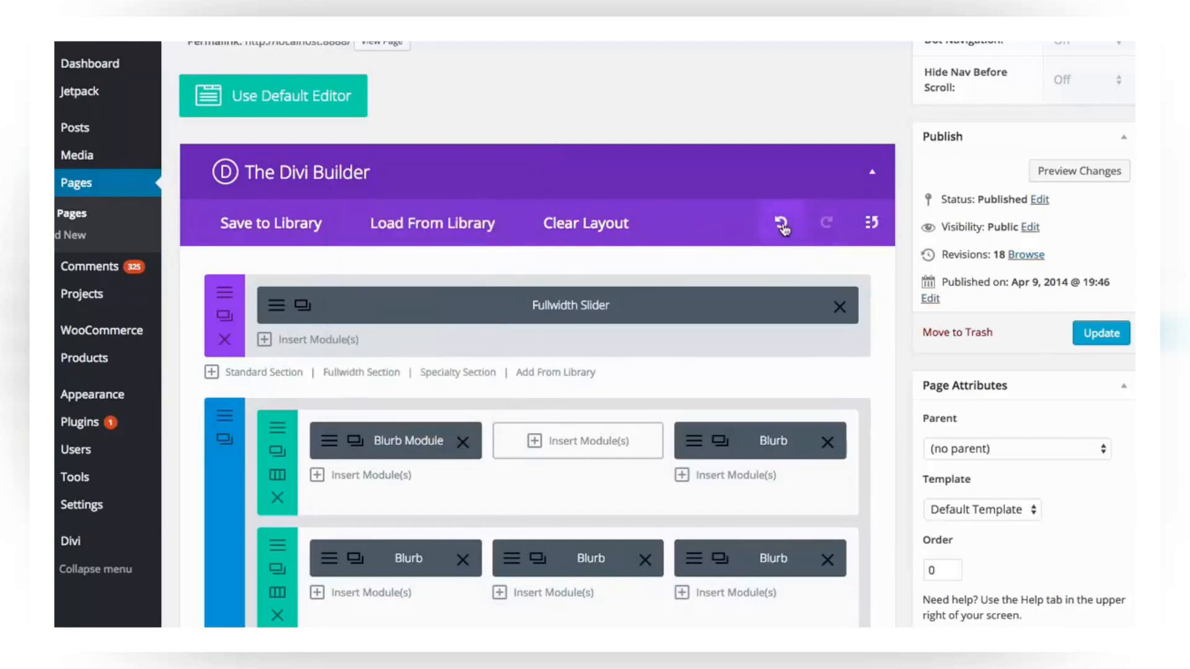
pyautogui.click(869, 235)
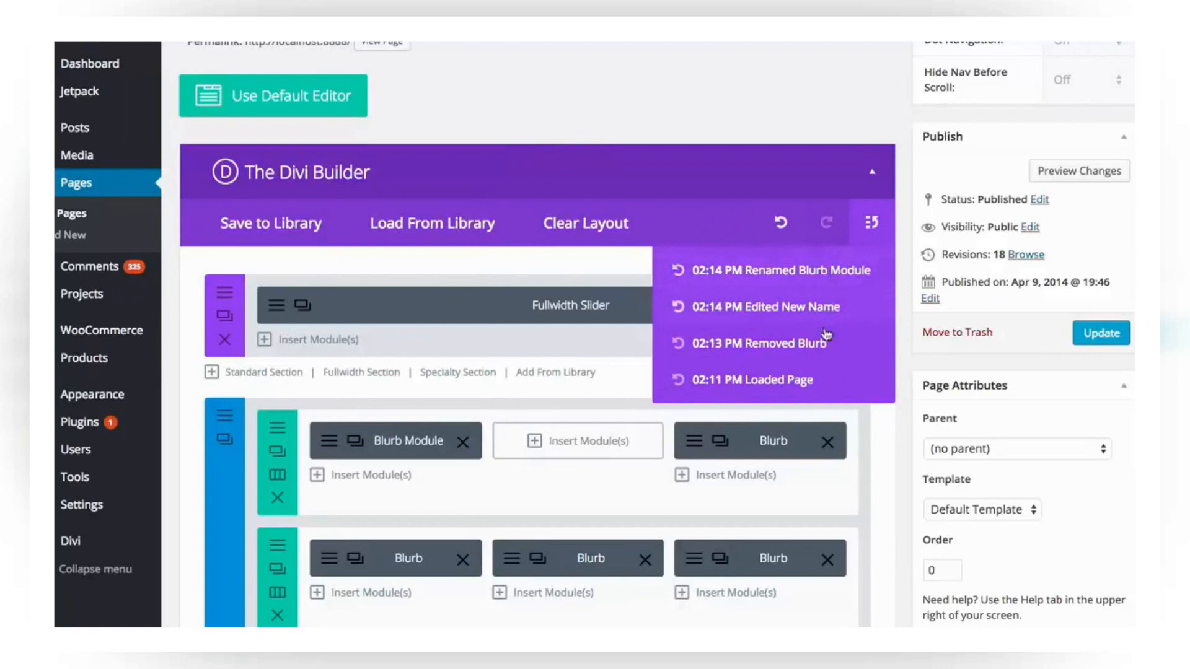
pyautogui.click(785, 305)
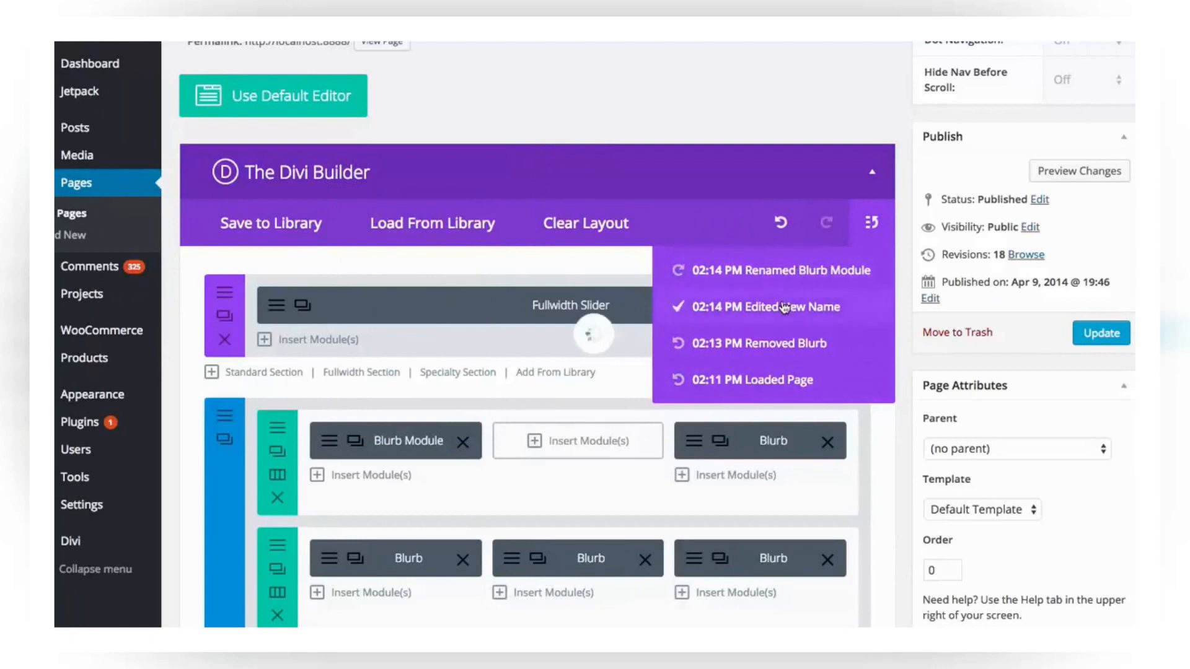
pyautogui.click(792, 341)
pyautogui.click(792, 381)
pyautogui.click(786, 272)
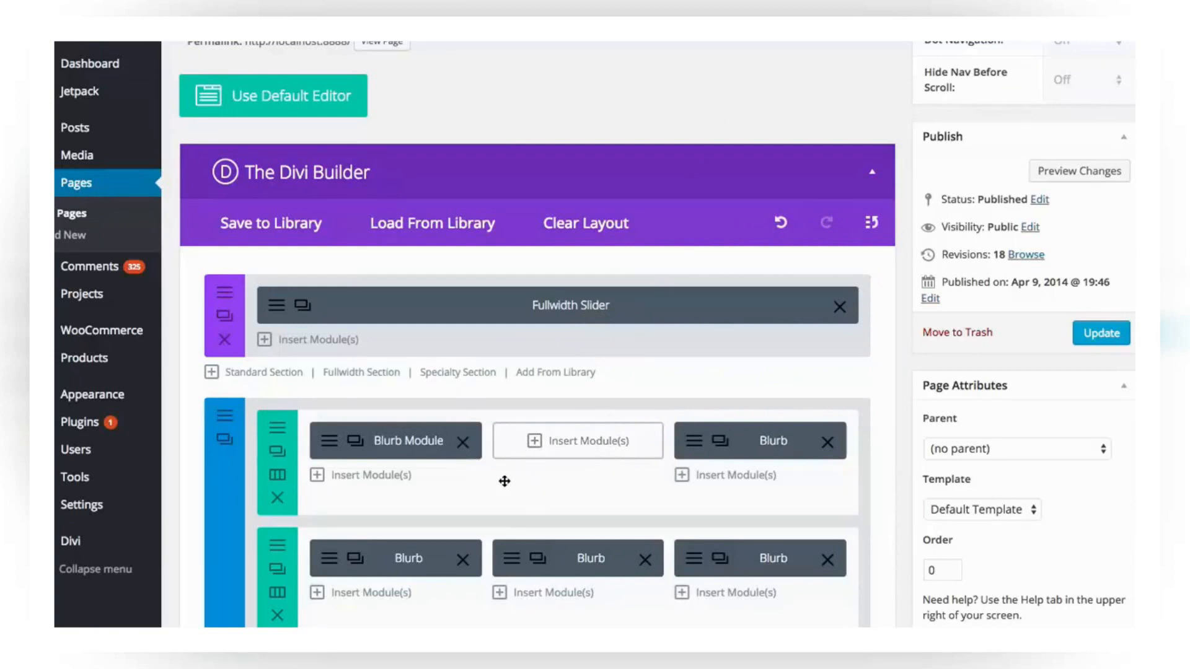
# - Undo the last three layout changes one at a time, back to the originally loaded state, through the context options
pyautogui.click(560, 318)
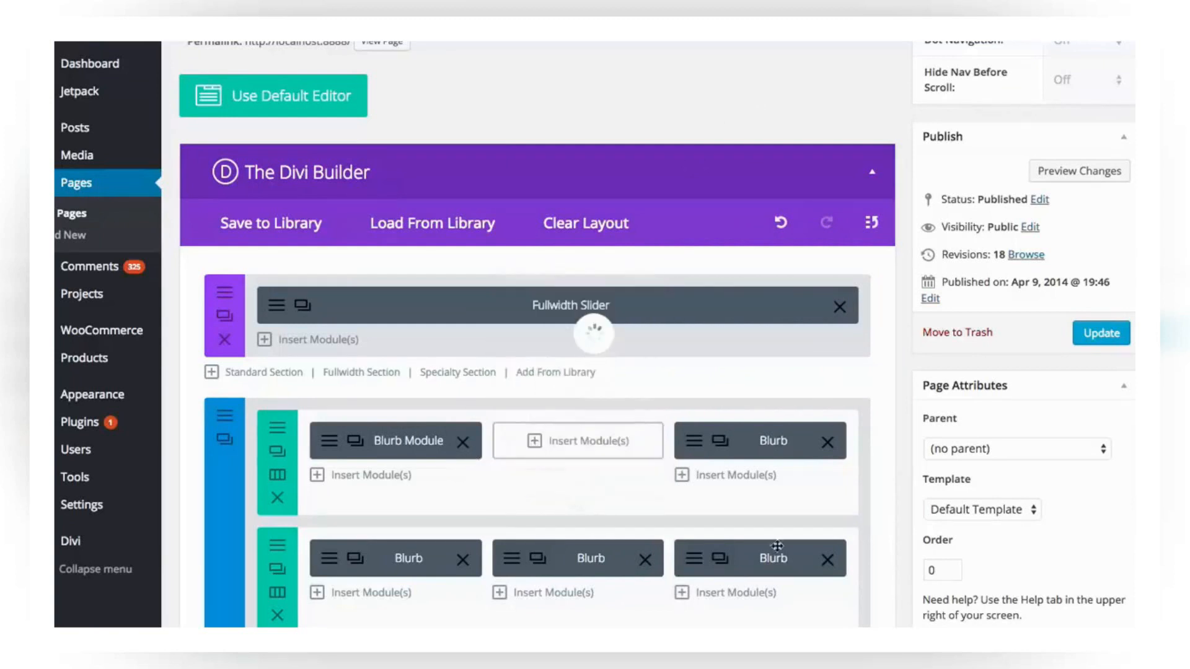
pyautogui.rightClick(598, 494)
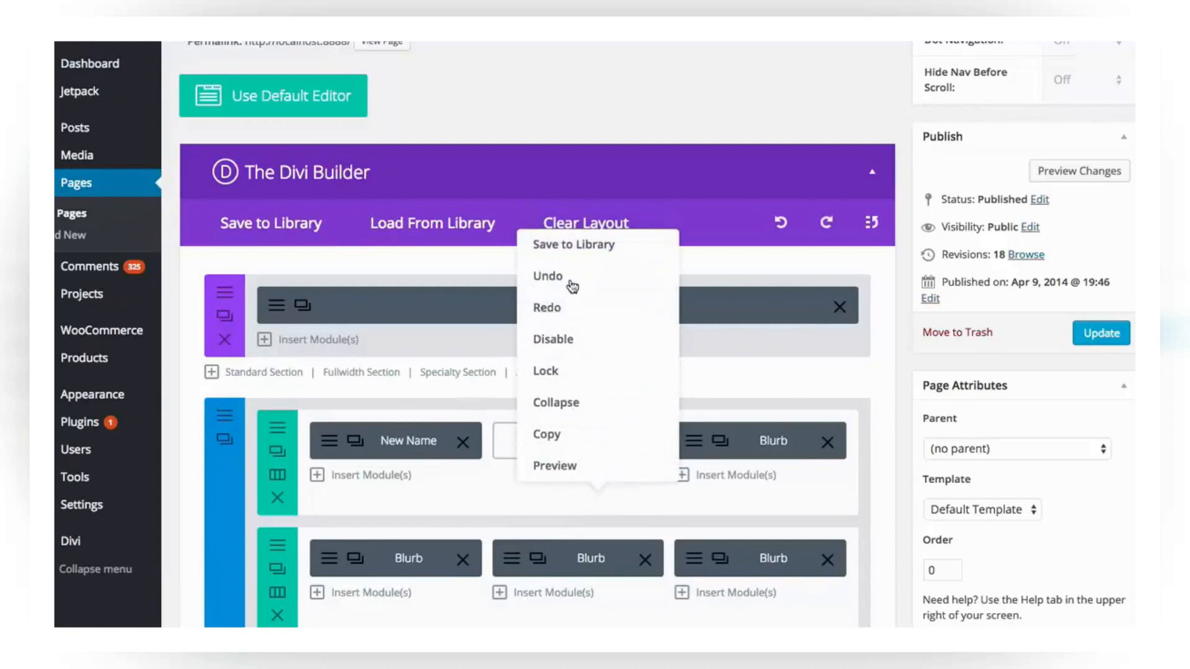
pyautogui.click(568, 279)
pyautogui.rightClick(595, 492)
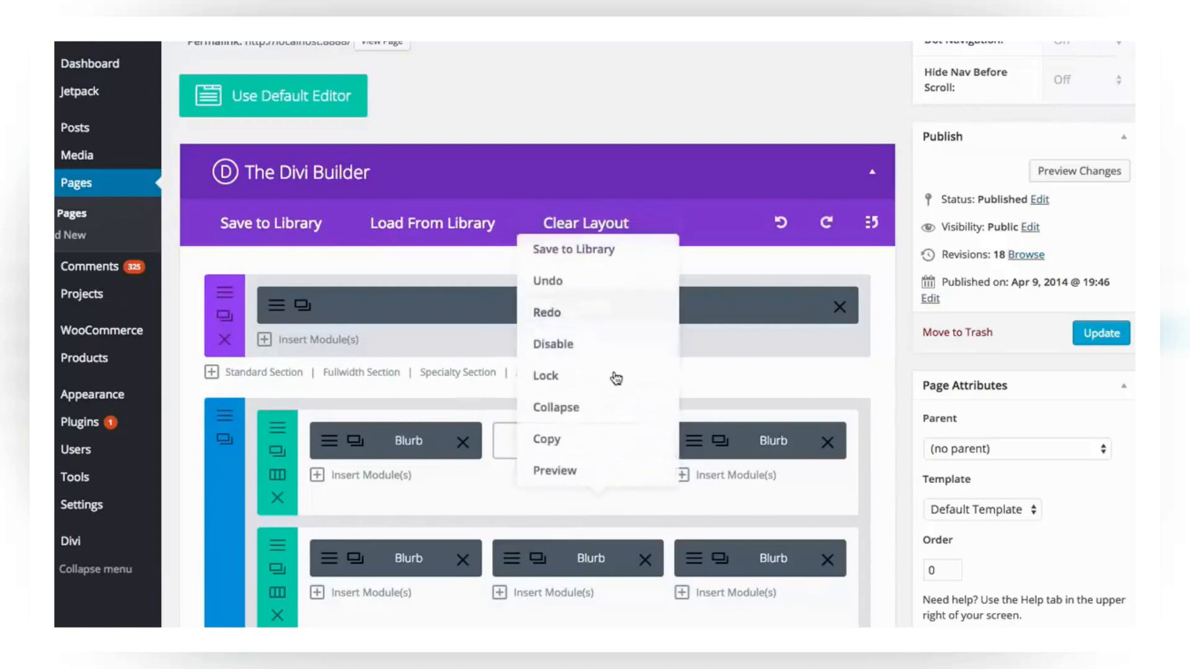
pyautogui.click(606, 285)
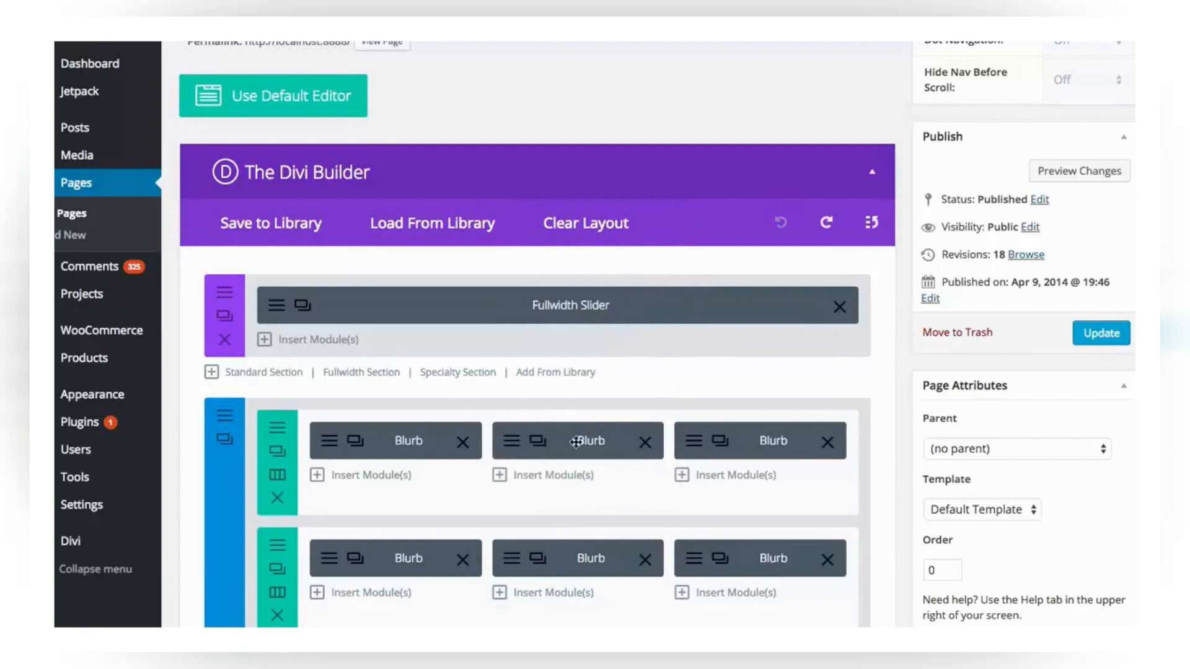
# - Redo the three undone layout changes one at a time through the context options
pyautogui.rightClick(620, 494)
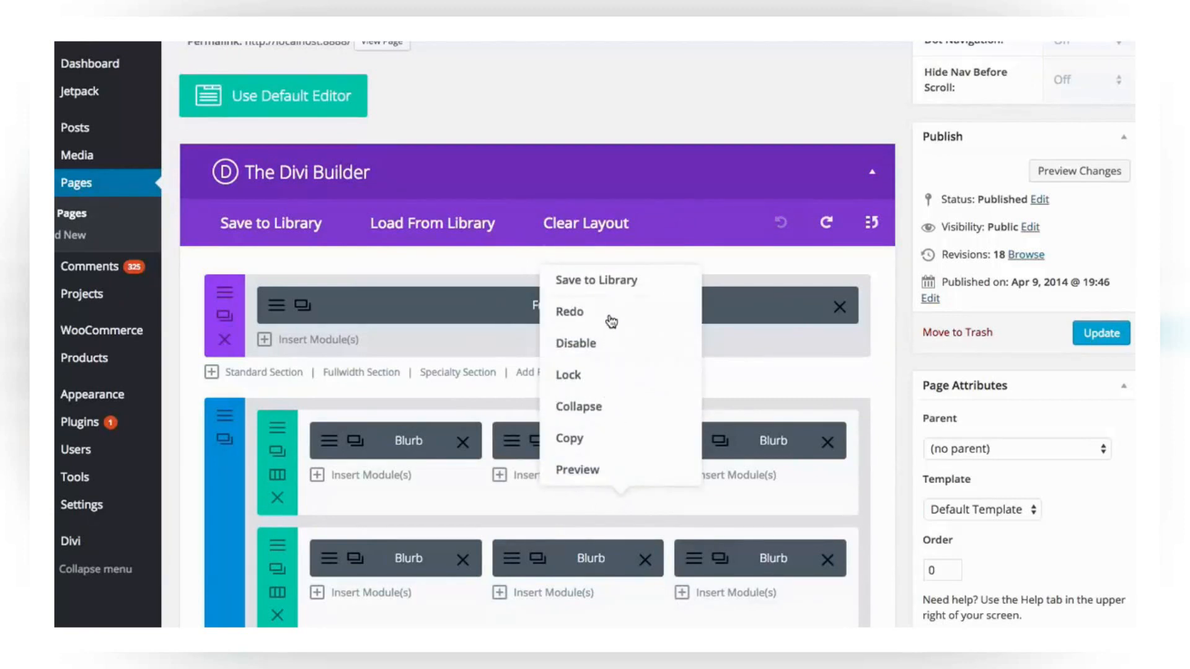
pyautogui.click(611, 321)
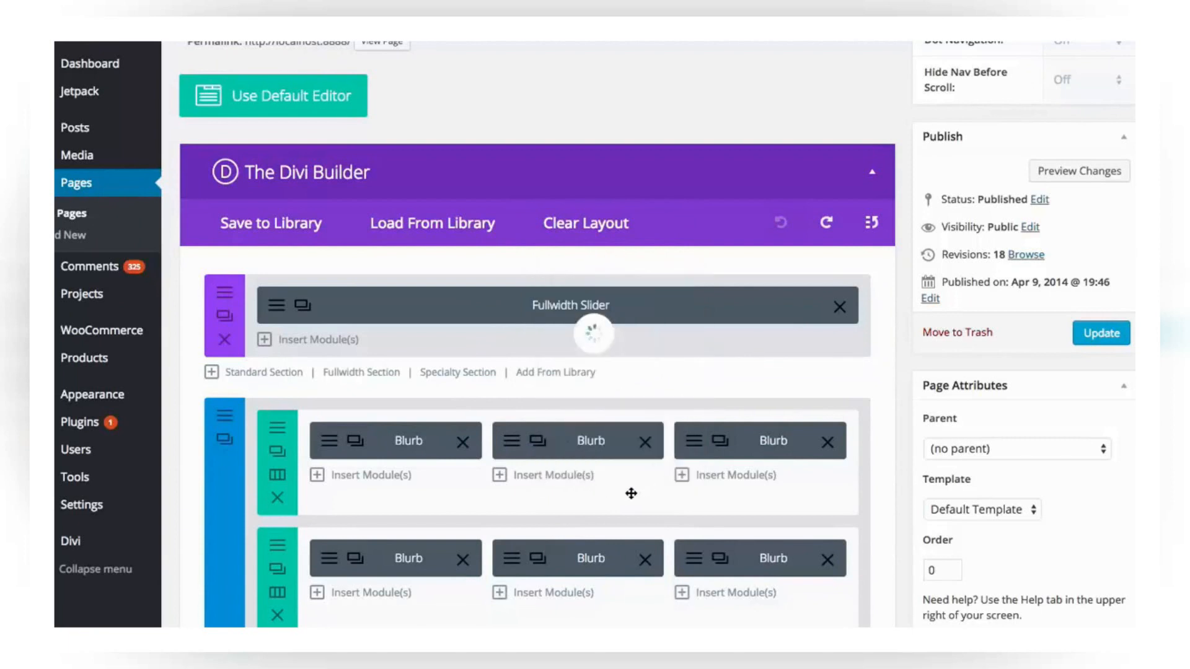
pyautogui.rightClick(616, 321)
pyautogui.click(609, 313)
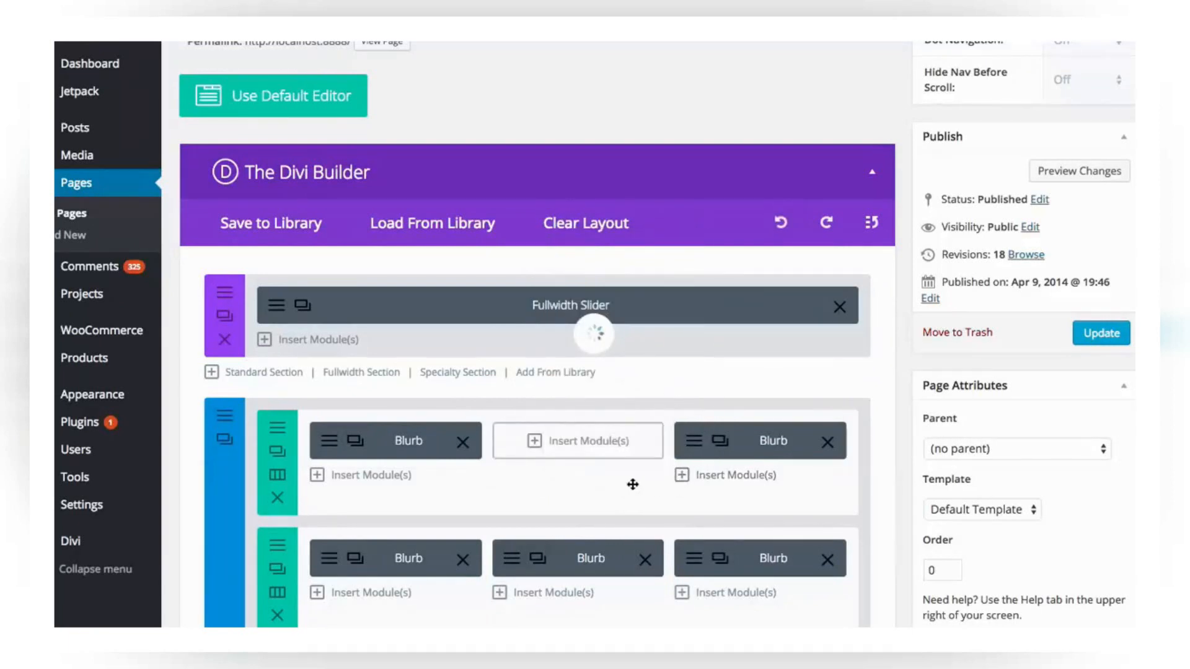
pyautogui.rightClick(599, 328)
pyautogui.click(595, 314)
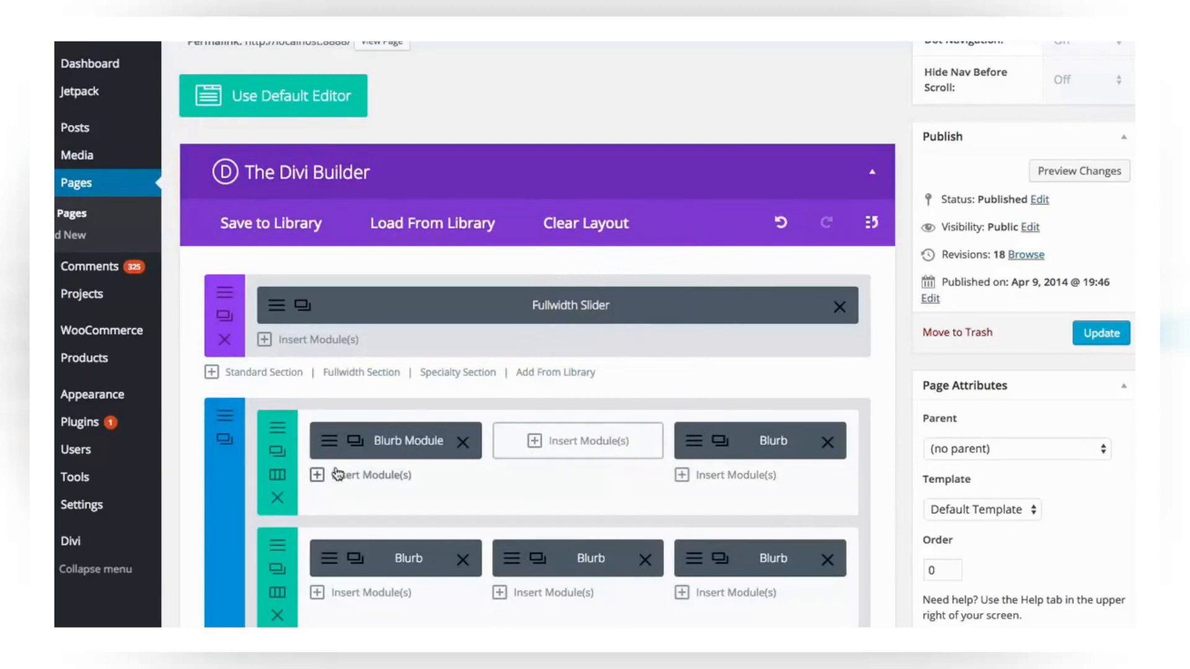
# - Check the context options available on the first Blurb row, and close them without choosing any
pyautogui.rightClick(509, 494)
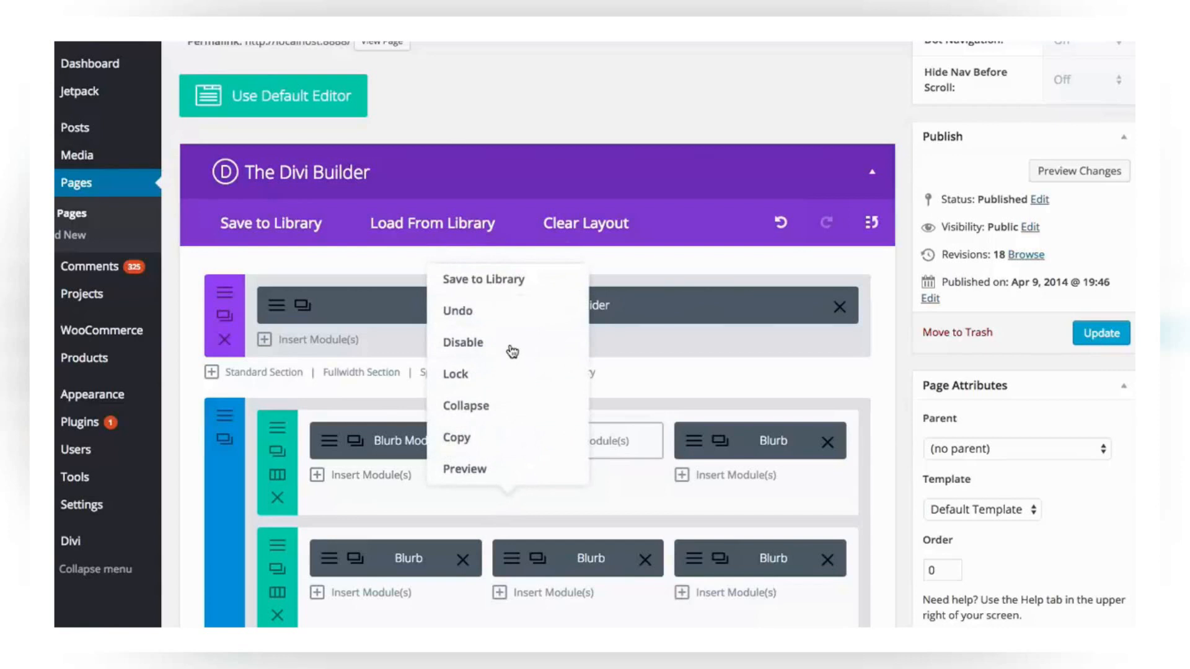
pyautogui.click(685, 383)
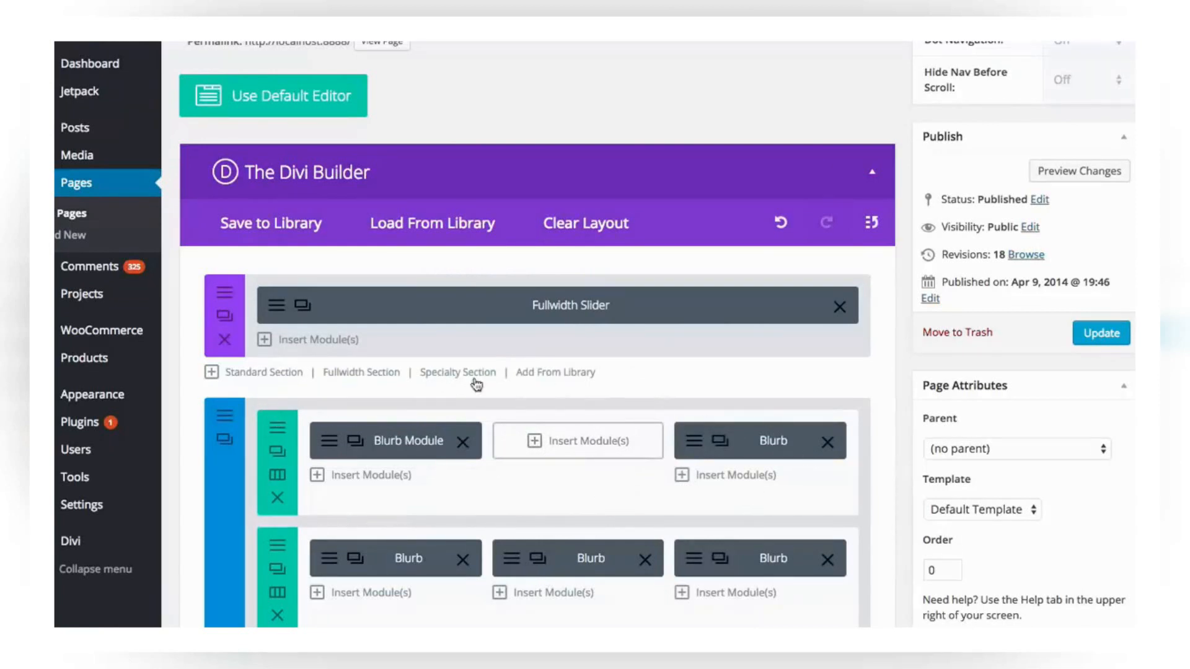
pyautogui.moveTo(544, 497)
pyautogui.mouseDown()
pyautogui.moveTo(572, 490)
pyautogui.moveTo(527, 513)
pyautogui.moveTo(562, 494)
pyautogui.moveTo(551, 495)
pyautogui.mouseUp()
# - View the published Home page and look through its content below the slider
pyautogui.scroll(3, 549, 486)
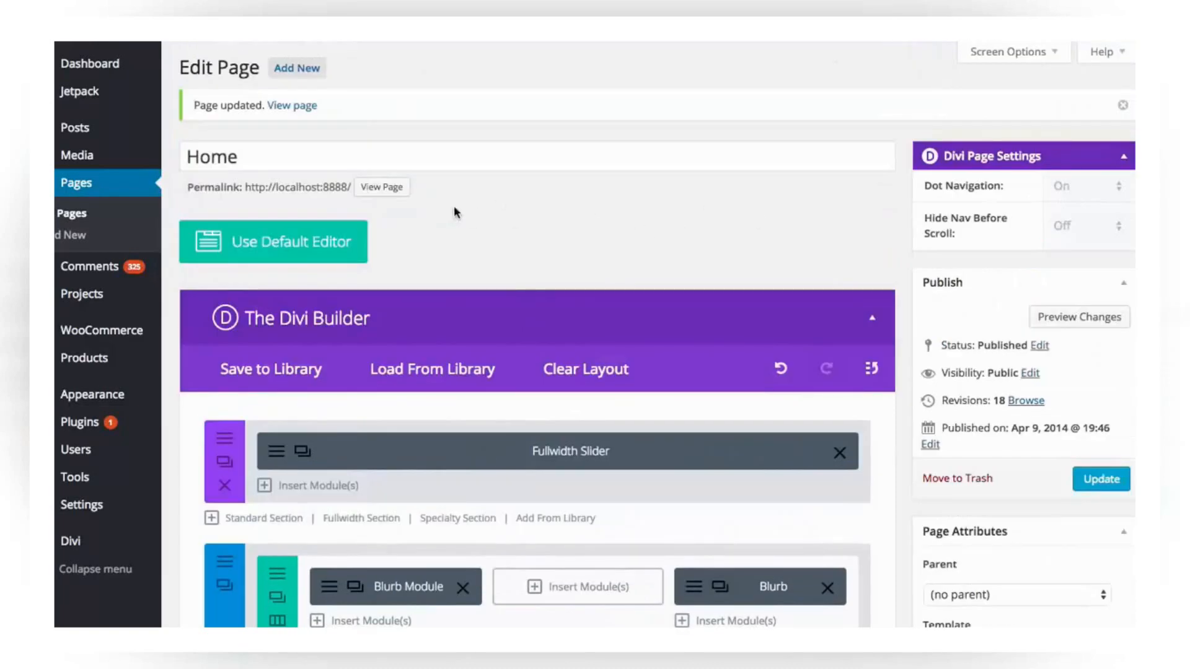
pyautogui.click(389, 189)
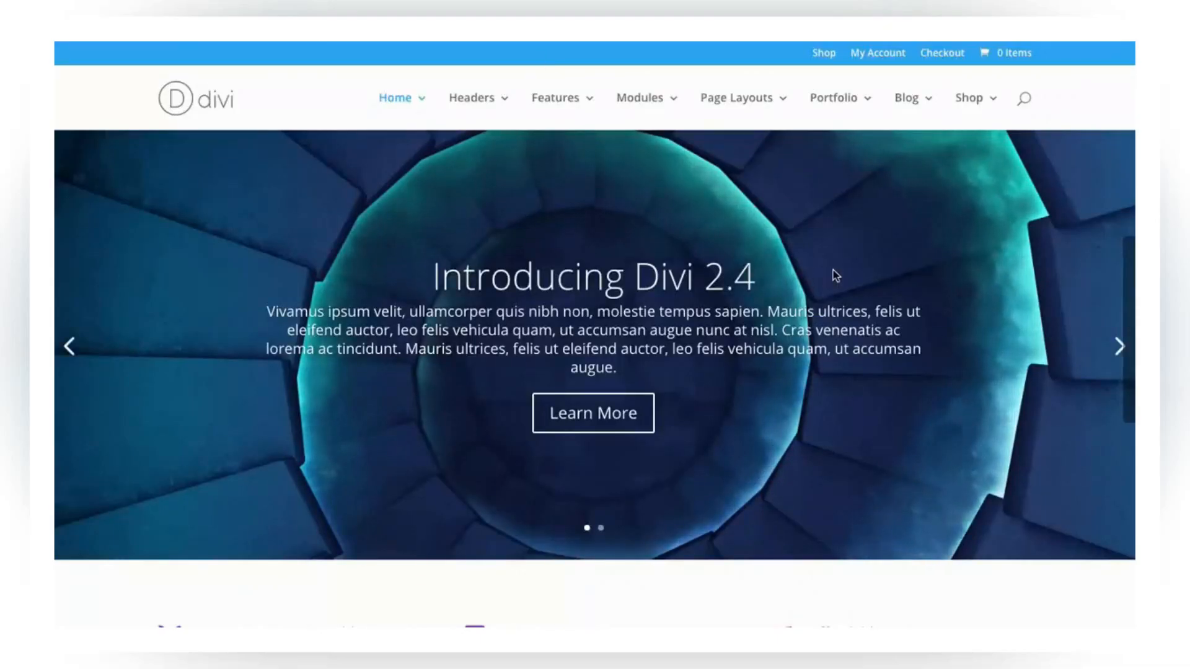
pyautogui.scroll(-5, 831, 271)
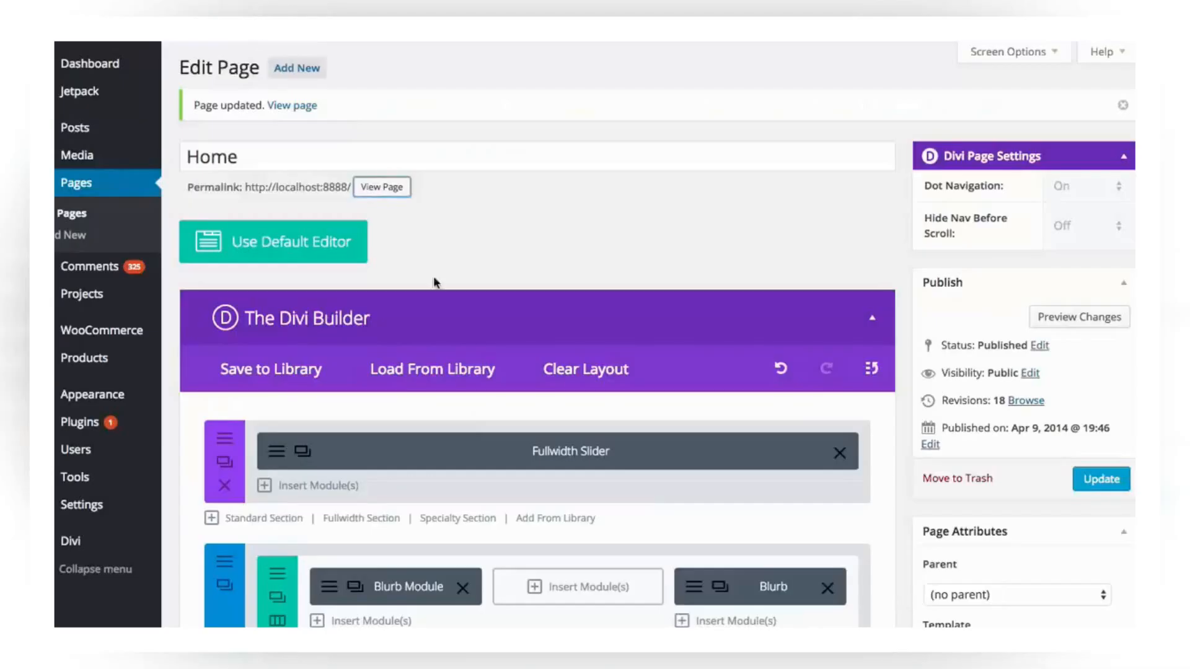
# - Disable the section containing the two Blurb rows, update the page and view the published result
pyautogui.scroll(-1, 521, 428)
pyautogui.scroll(-3, 521, 427)
pyautogui.rightClick(228, 456)
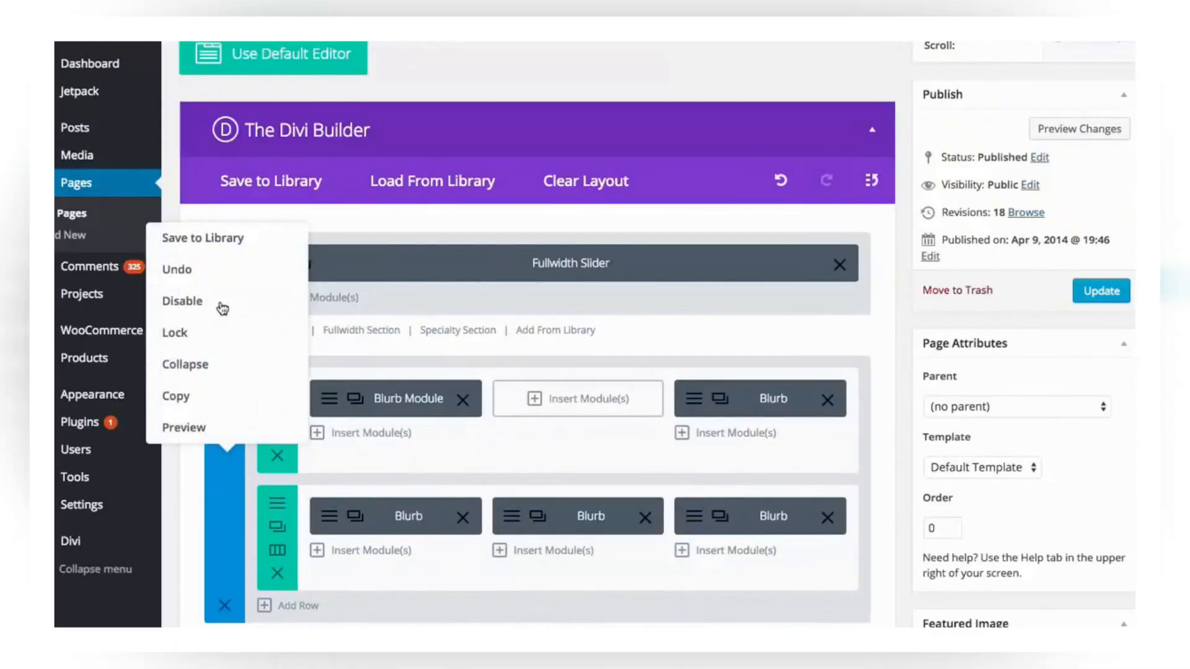
pyautogui.click(222, 305)
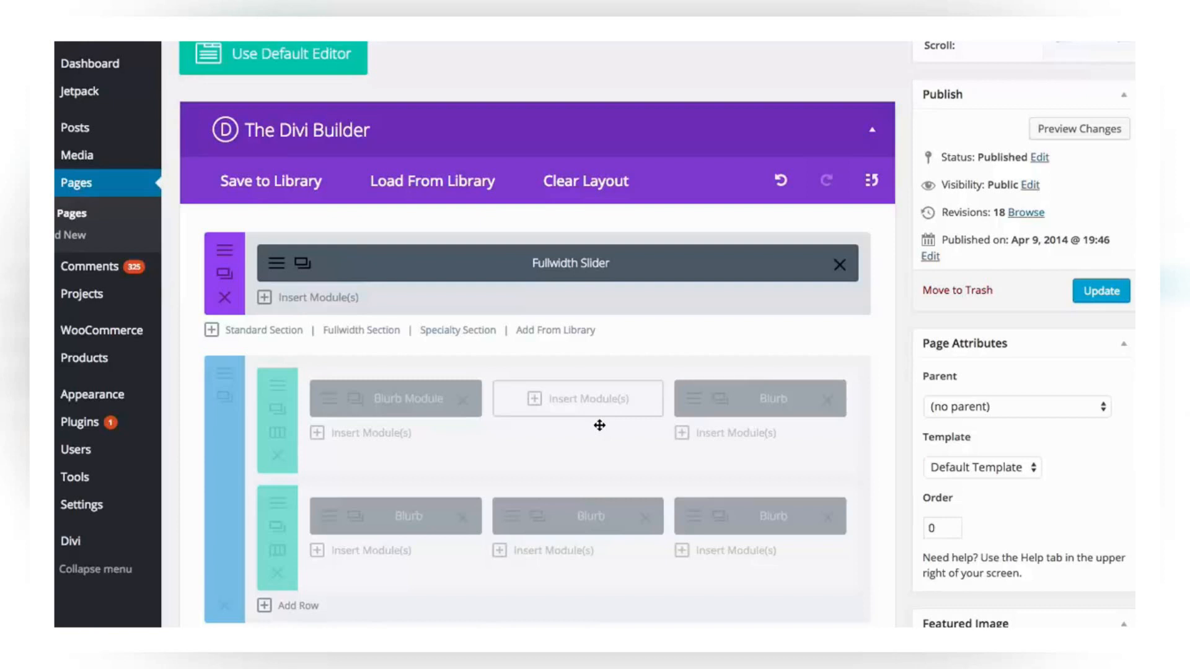
pyautogui.click(1112, 293)
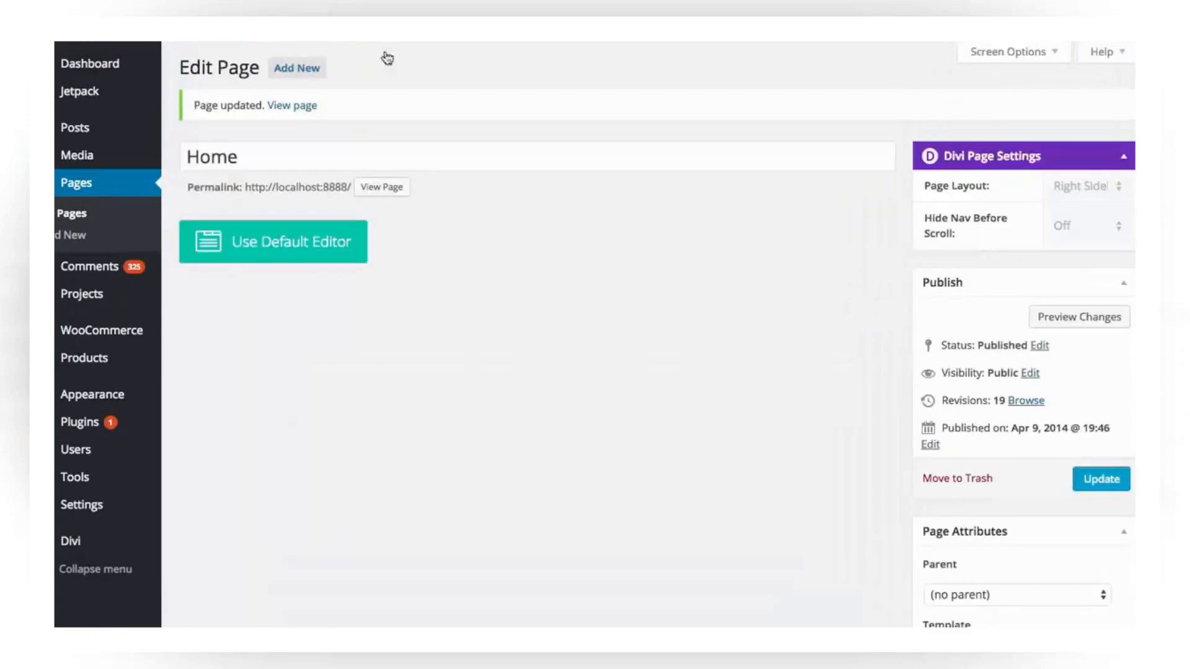
pyautogui.click(393, 193)
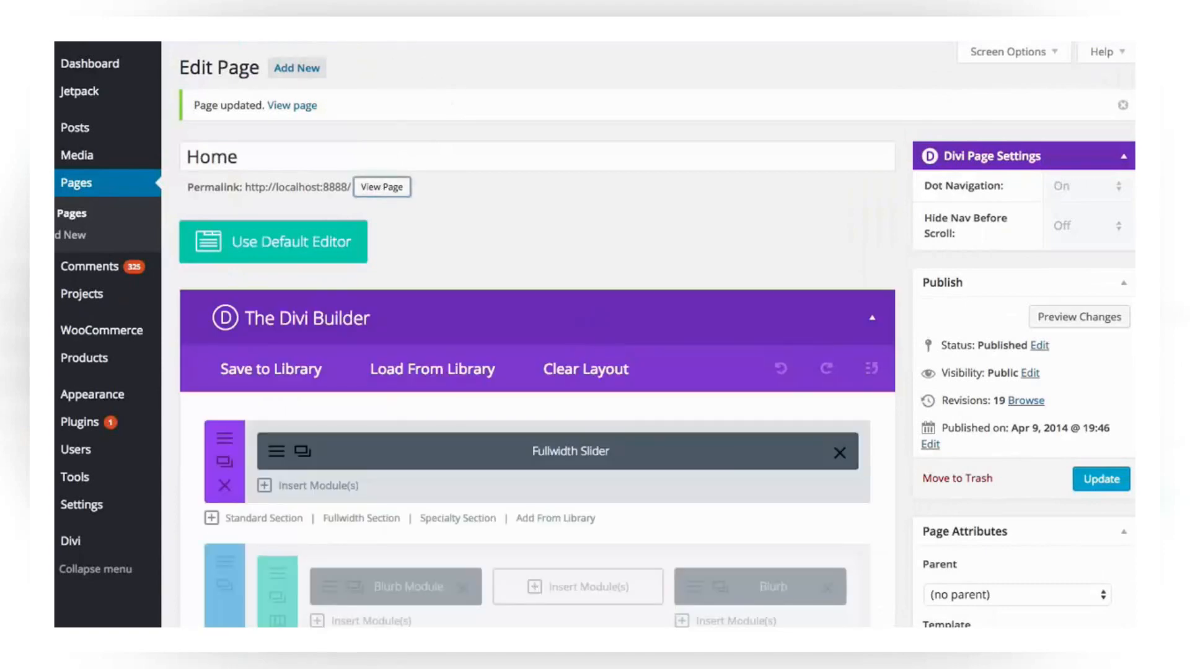
# - Enable the disabled section containing the two Blurb rows again
pyautogui.scroll(-5, 486, 325)
pyautogui.scroll(-4, 239, 469)
pyautogui.rightClick(234, 445)
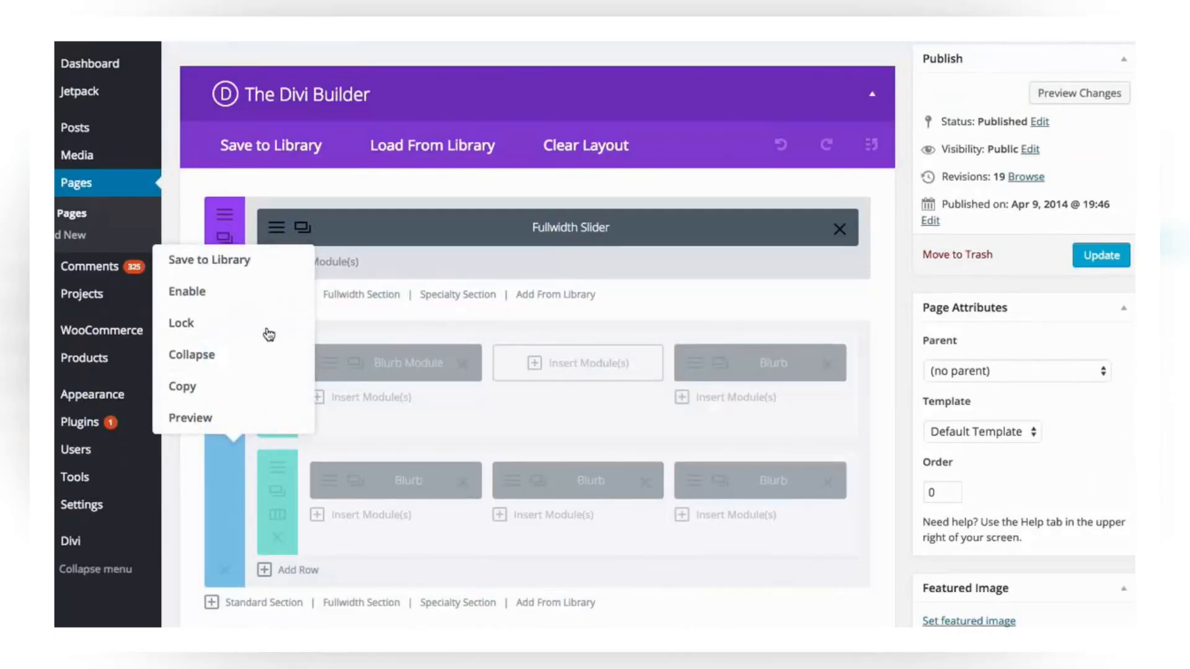
pyautogui.click(212, 298)
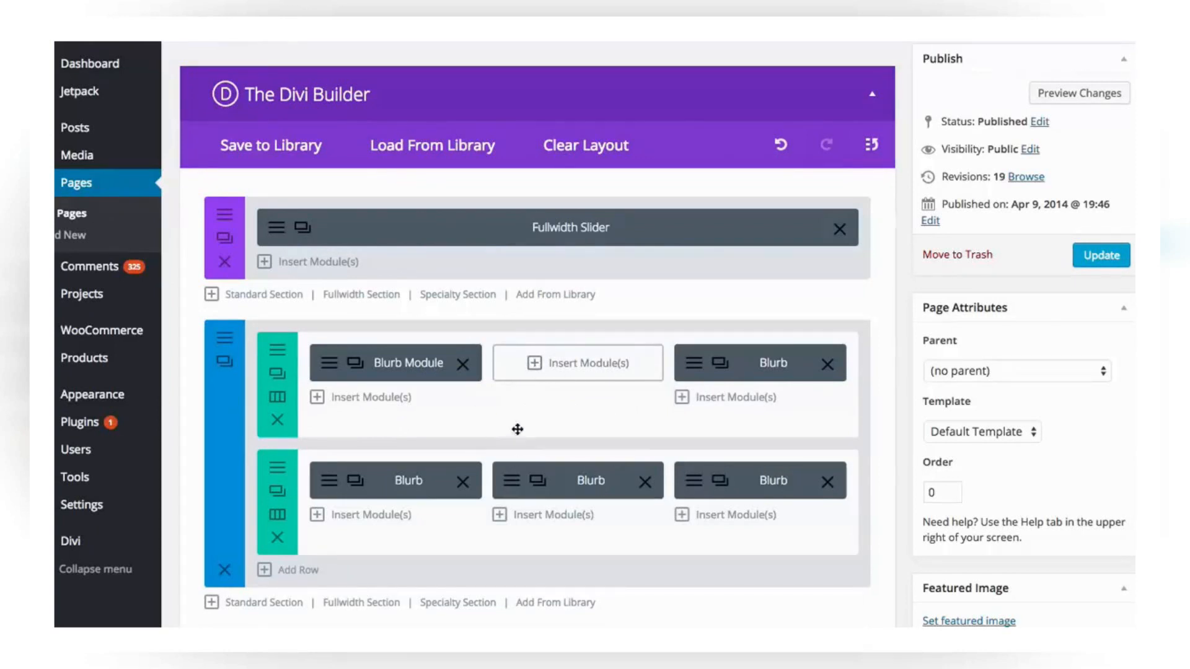
# - Place a copy of the Blurb Module in the first row's empty middle column, and lock that copy
pyautogui.moveTo(369, 376); pyautogui.dragTo(576, 375)
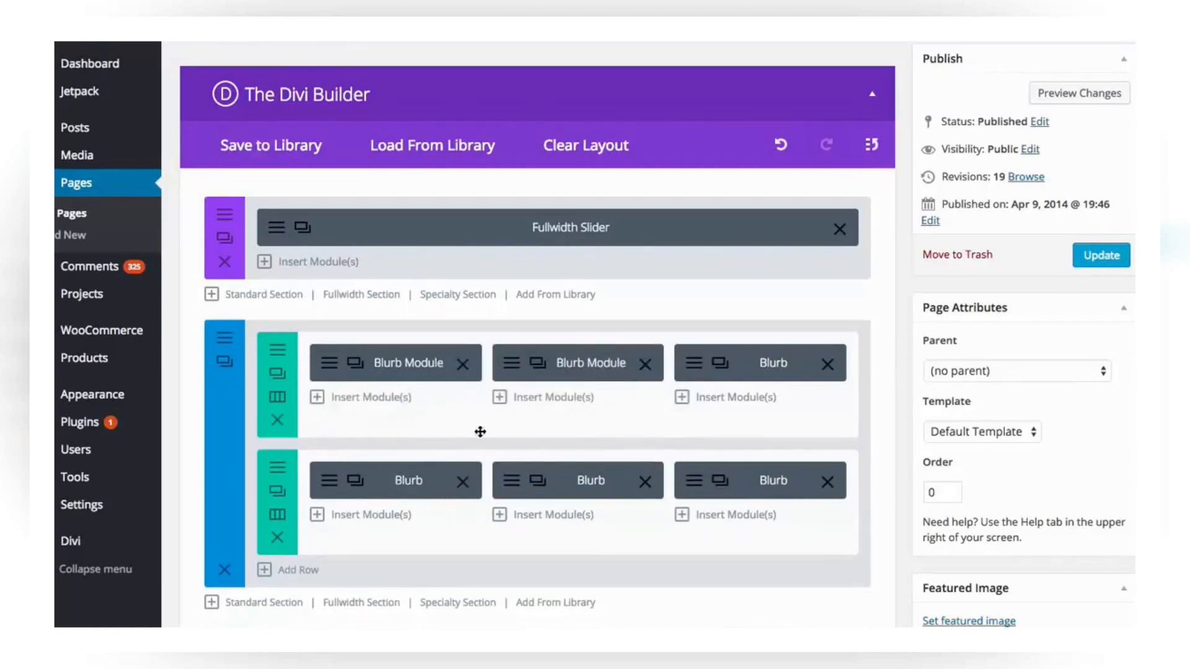
pyautogui.rightClick(600, 351)
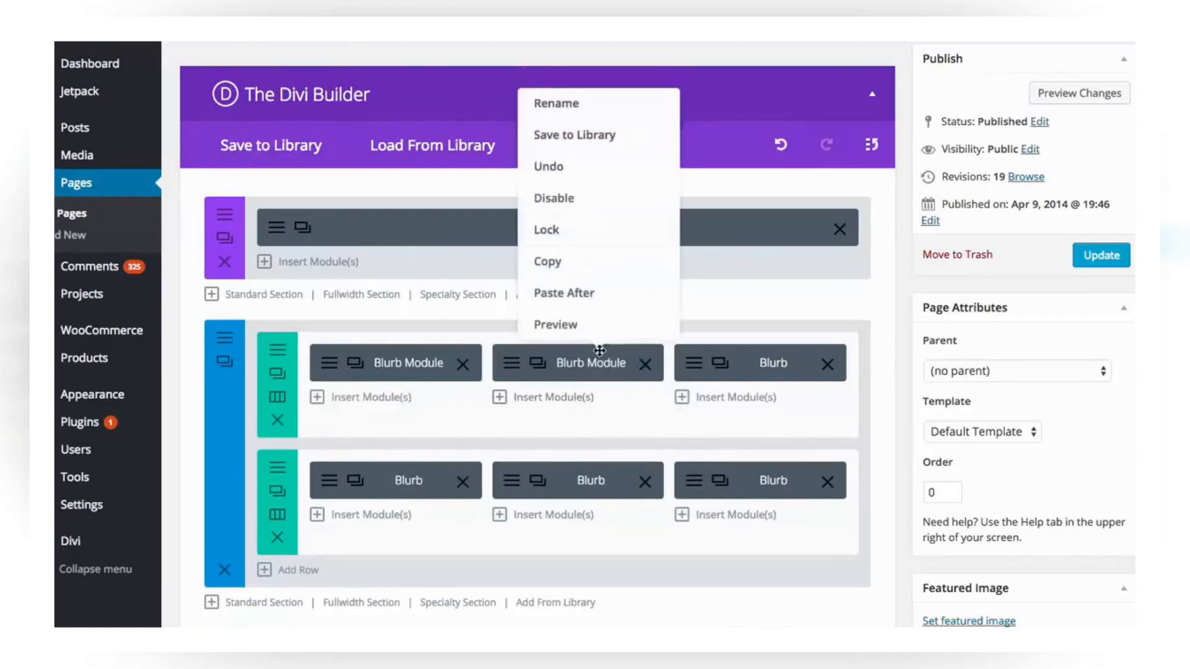
pyautogui.click(600, 237)
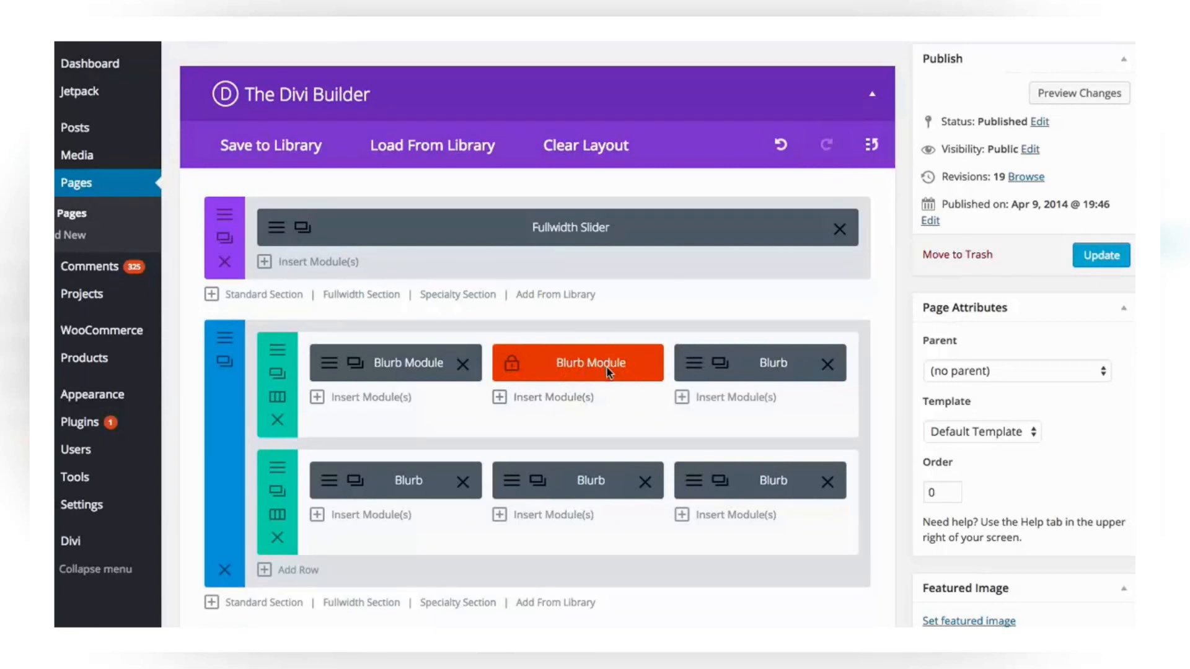
# - Try to move the locked Blurb Module in the middle column, and unlock it
pyautogui.moveTo(595, 363); pyautogui.dragTo(556, 364)
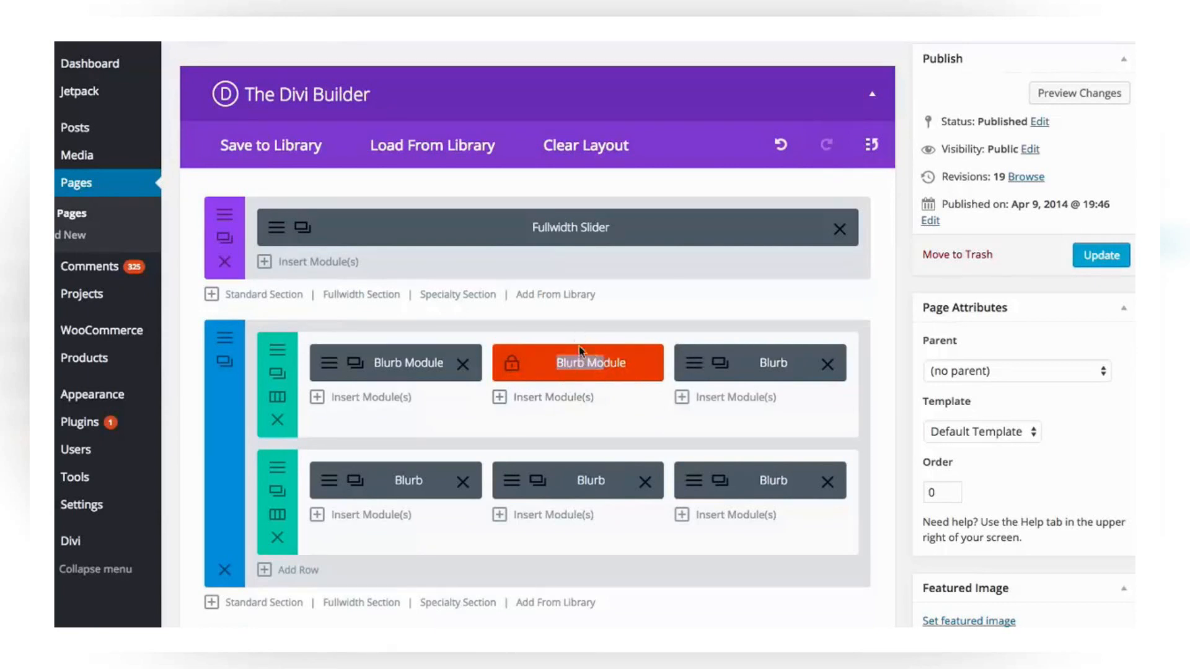
pyautogui.click(645, 365)
pyautogui.rightClick(637, 366)
pyautogui.click(611, 341)
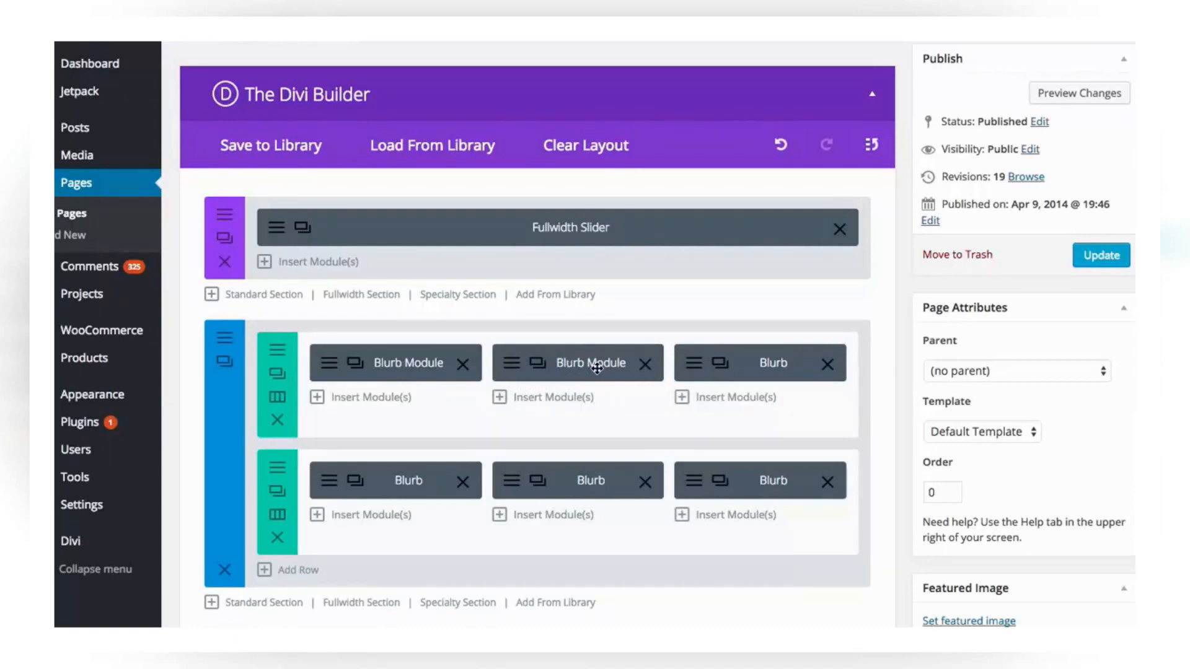
pyautogui.moveTo(600, 369); pyautogui.dragTo(600, 370)
# - Look through the Home page layout's sections, from the Blurb rows to the Number Counter and Fullwidth Portfolio sections
pyautogui.scroll(-10, 595, 319)
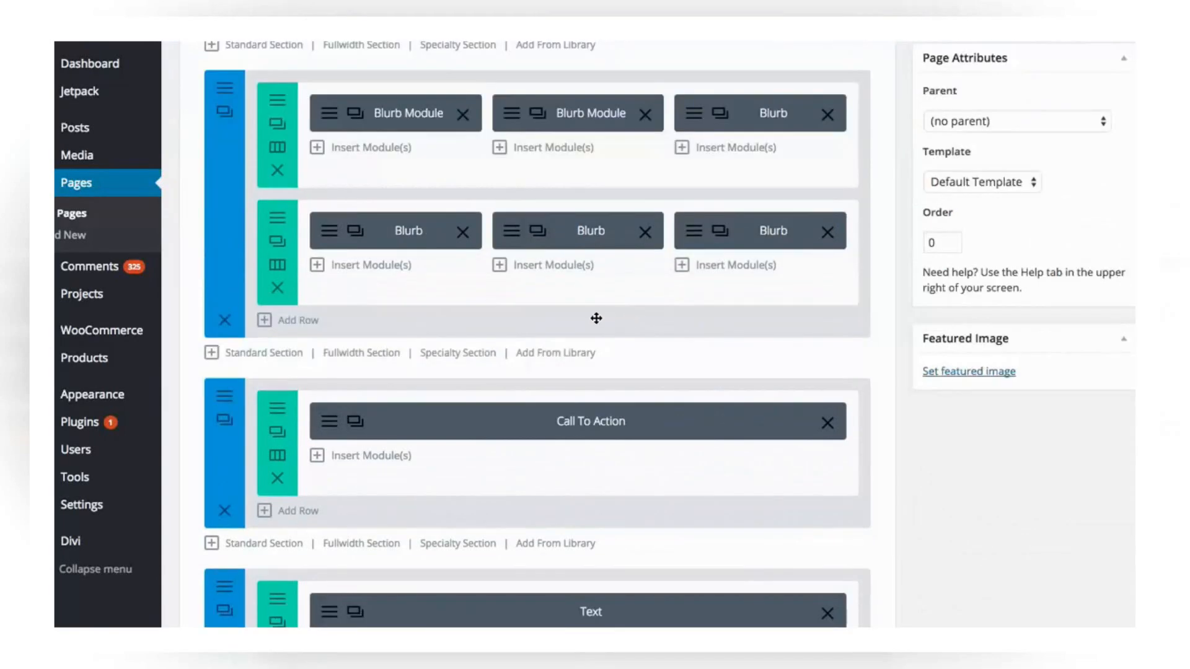
pyautogui.scroll(-10, 600, 321)
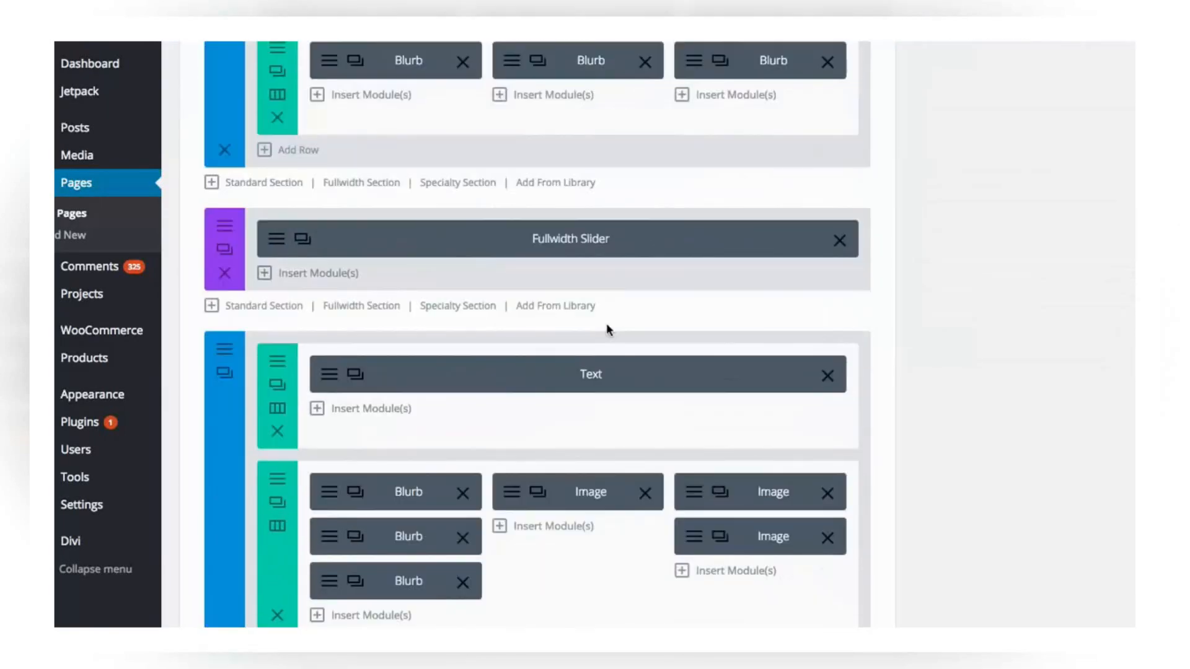
pyautogui.scroll(-6, 608, 325)
pyautogui.scroll(15, 614, 337)
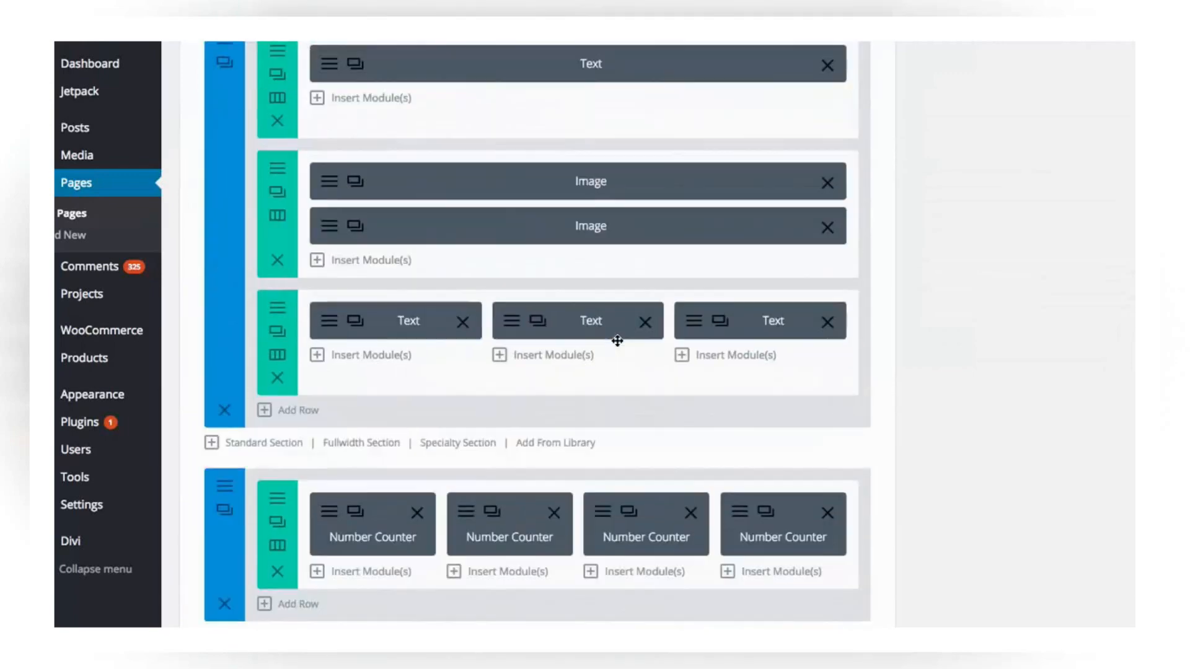
pyautogui.scroll(15, 618, 340)
pyautogui.scroll(-3, 620, 340)
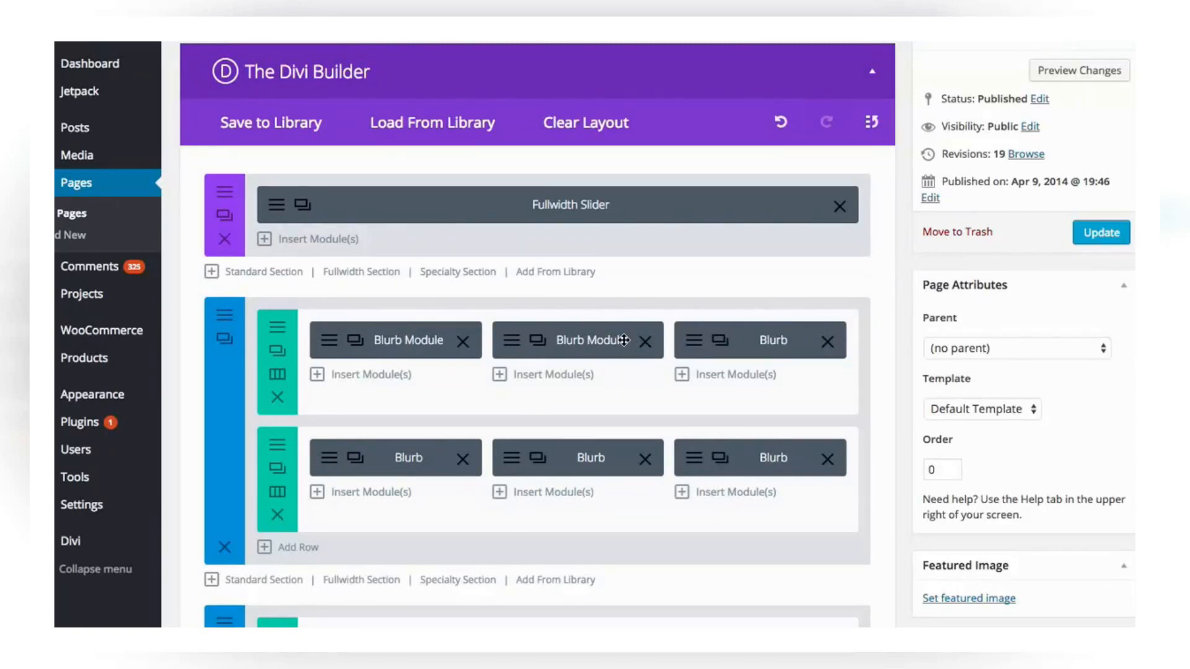
pyautogui.scroll(-5, 523, 297)
pyautogui.scroll(-10, 531, 274)
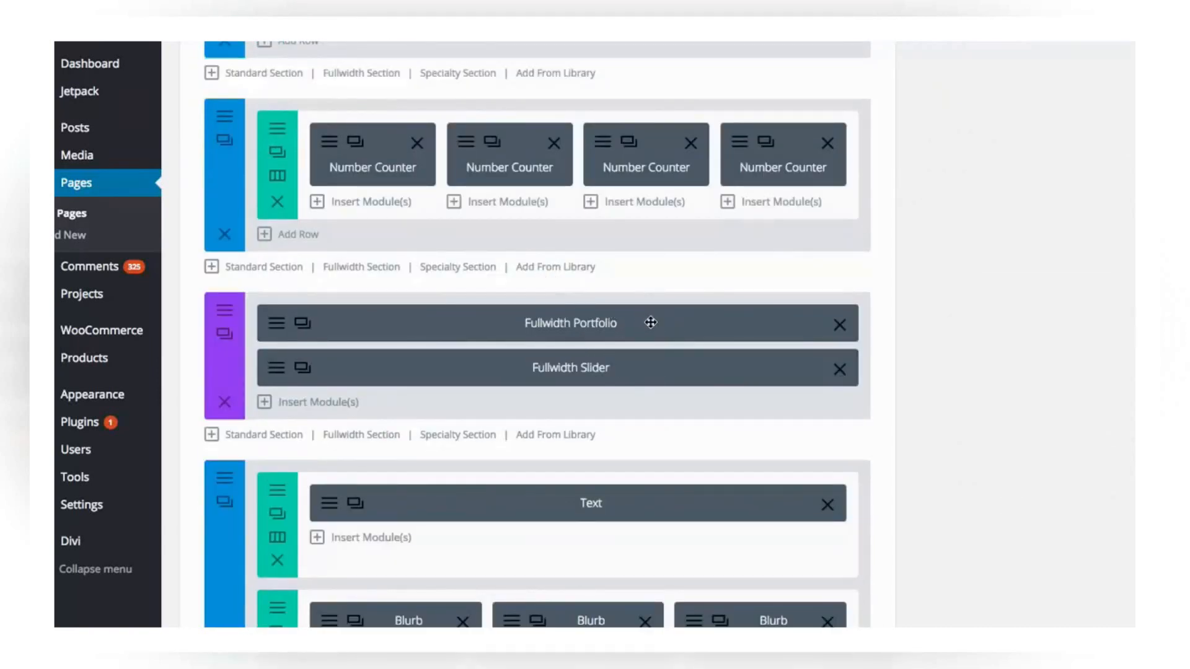
pyautogui.scroll(1, 649, 325)
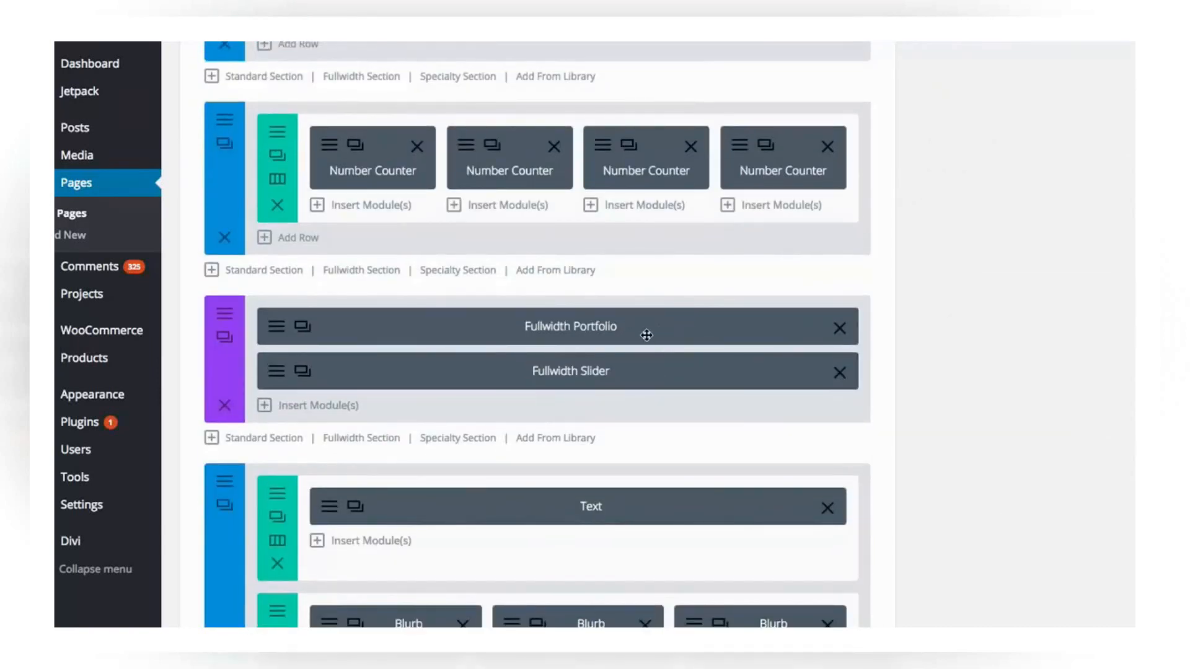
# - Lock the section containing the Fullwidth Portfolio and Fullwidth Slider, and lock the first Fullwidth Slider section of the layout
pyautogui.scroll(-7, 650, 341)
pyautogui.scroll(-15, 662, 331)
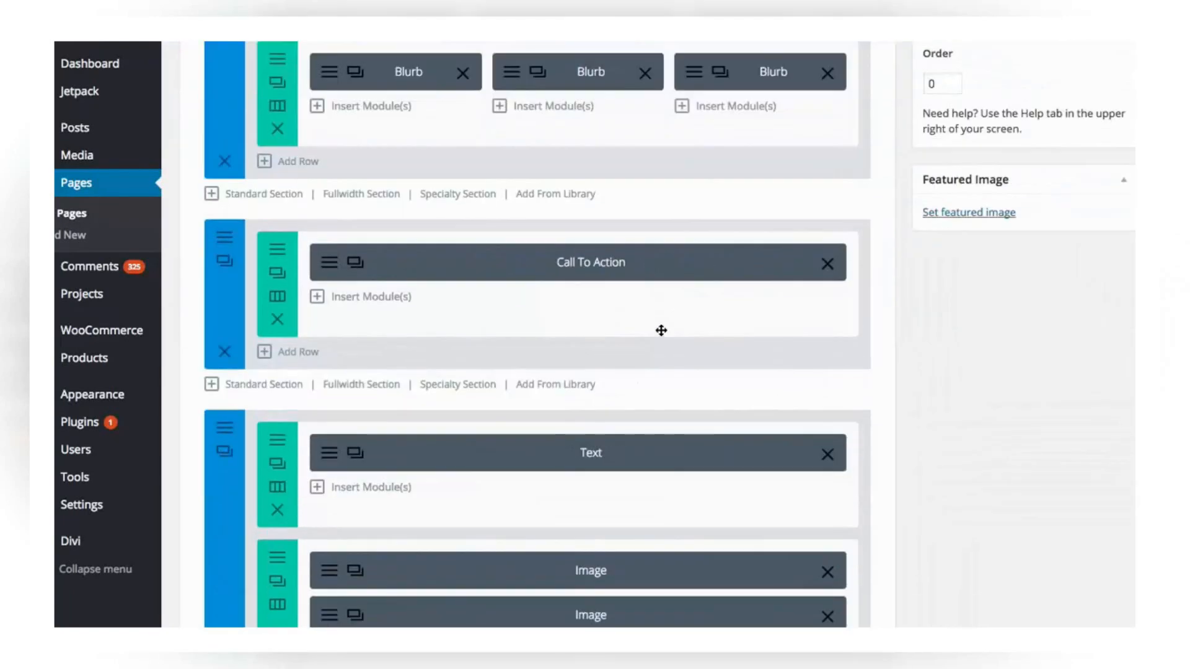
pyautogui.scroll(-3, 666, 341)
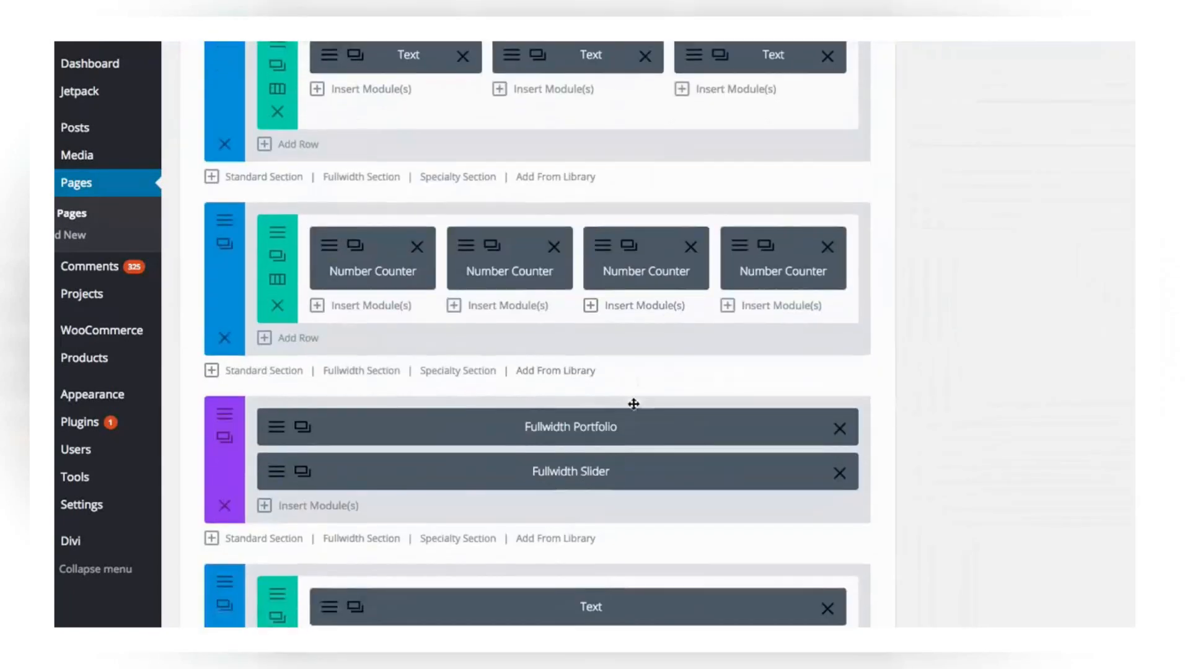
pyautogui.rightClick(221, 391)
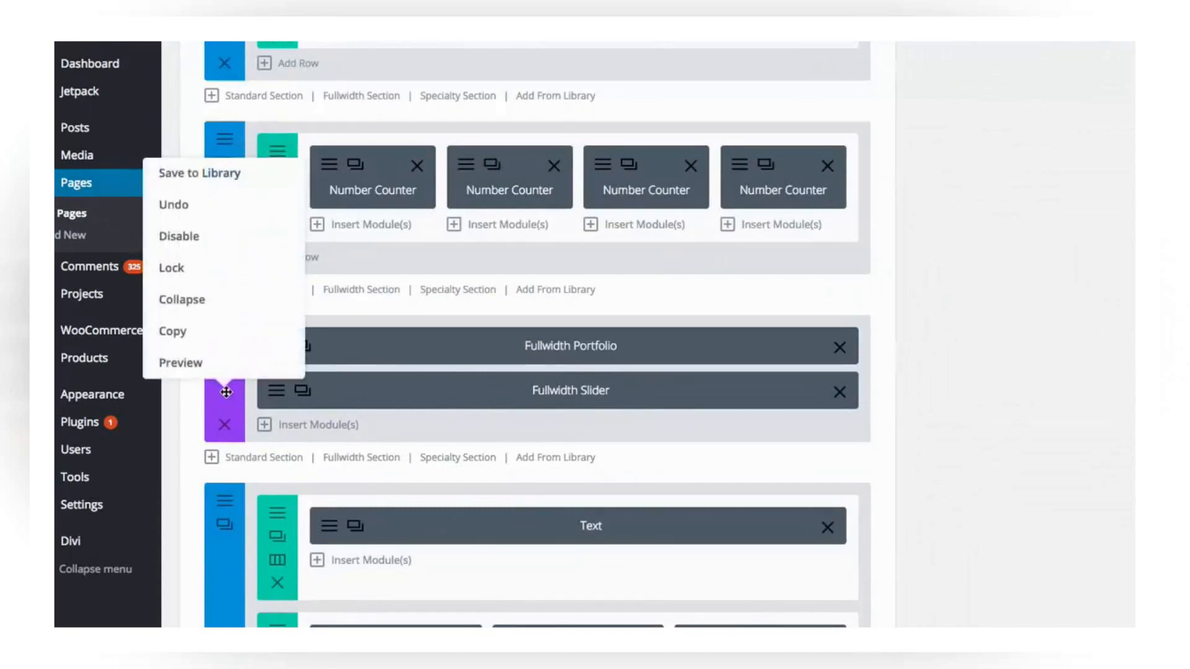
pyautogui.click(194, 273)
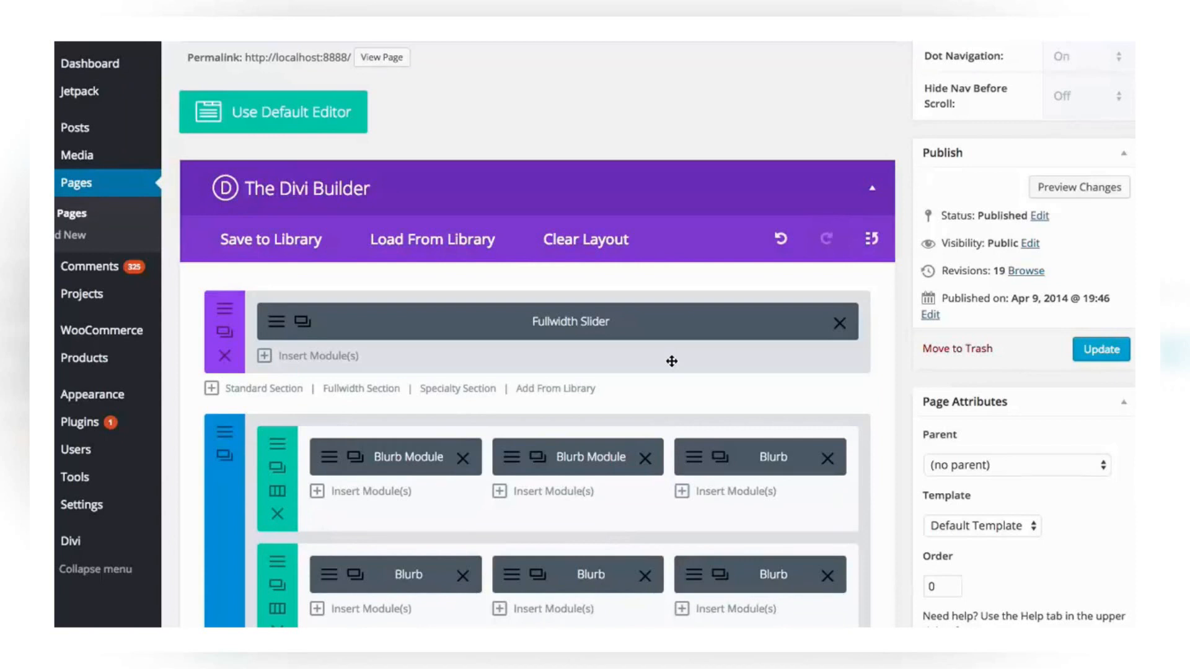
pyautogui.rightClick(701, 369)
pyautogui.click(674, 254)
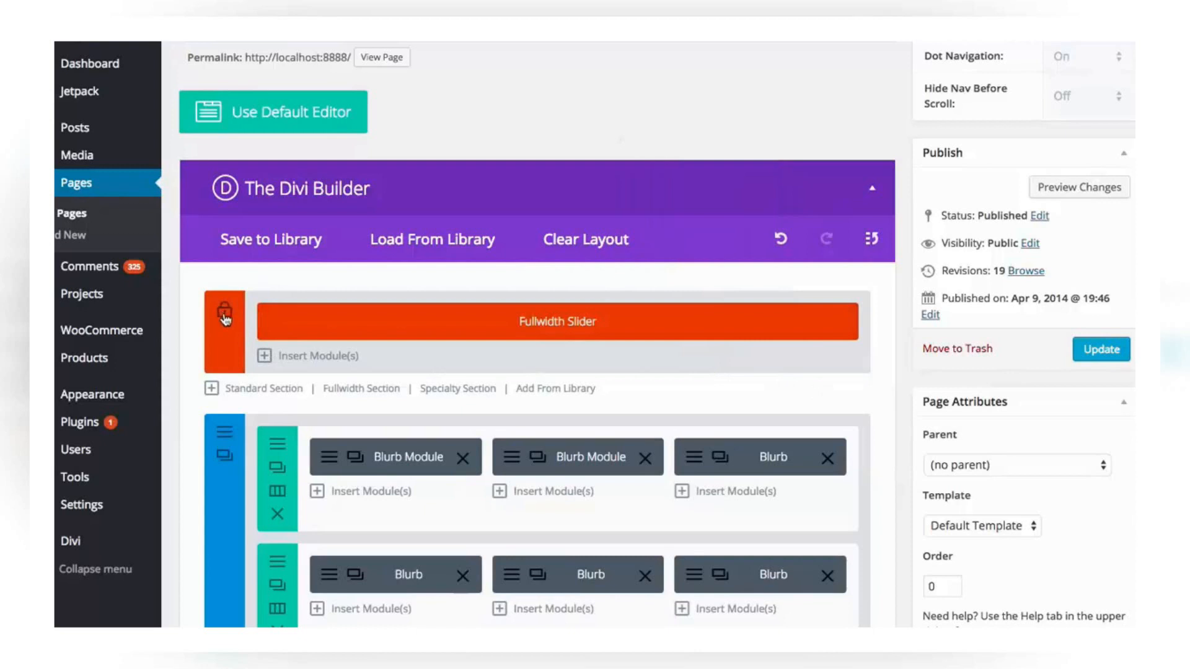
# - Unlock the first Fullwidth Slider section, and check the context options of that section and of the first row's middle Blurb Module
pyautogui.click(225, 315)
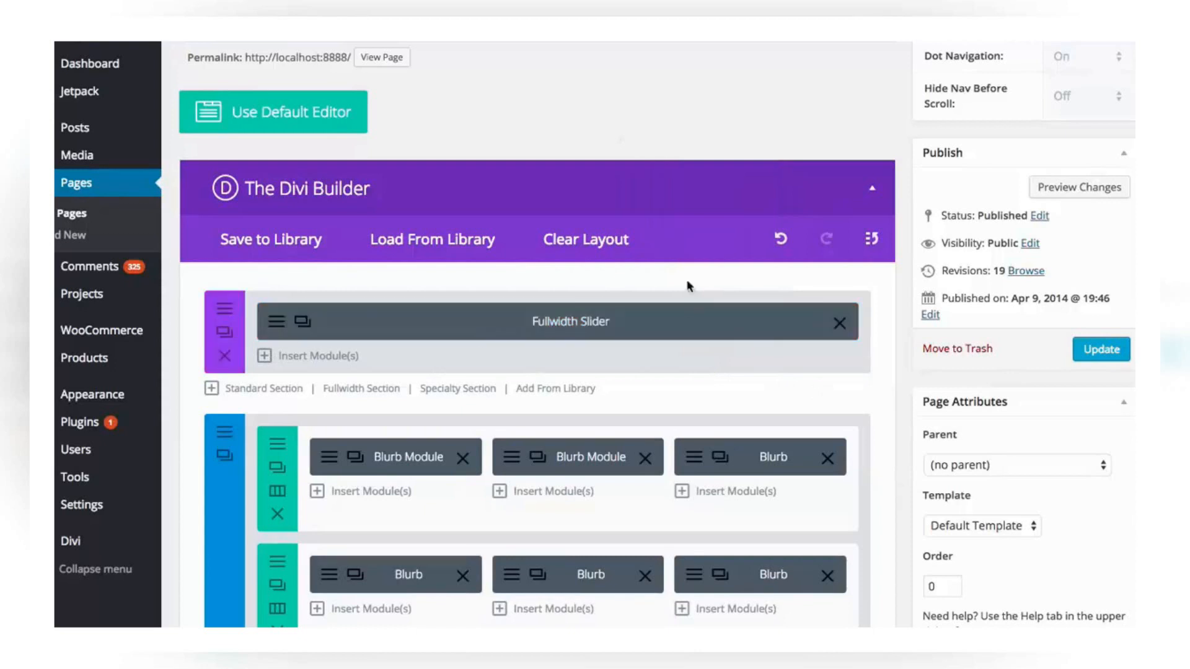
pyautogui.rightClick(734, 357)
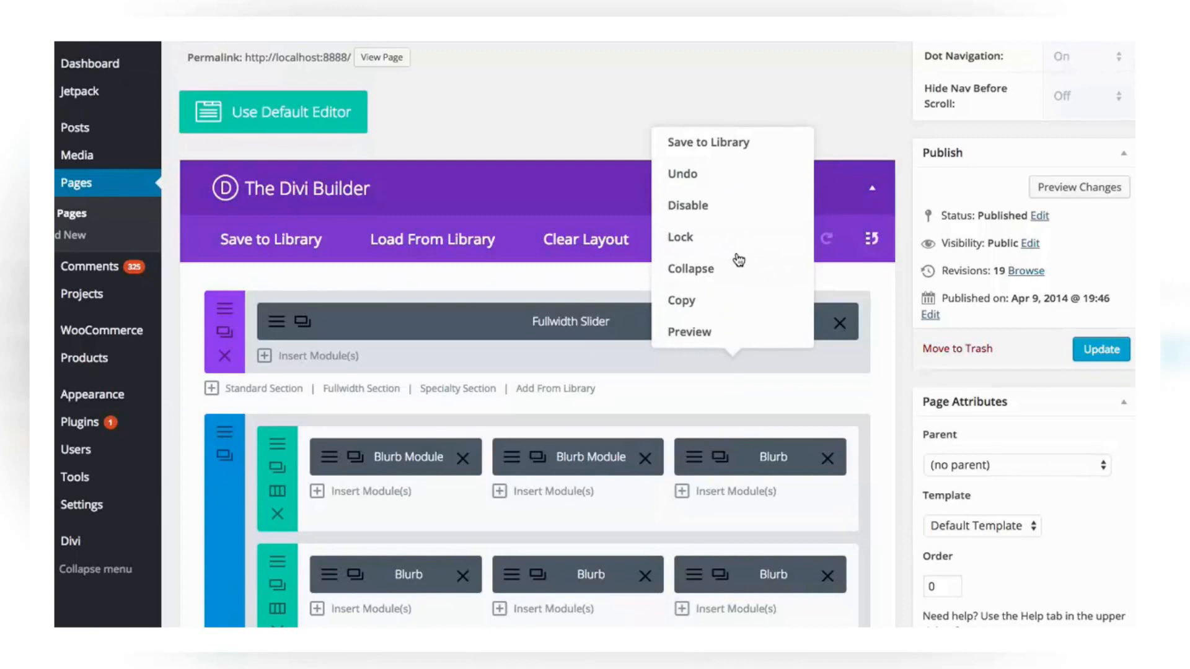
pyautogui.click(759, 386)
pyautogui.rightClick(600, 462)
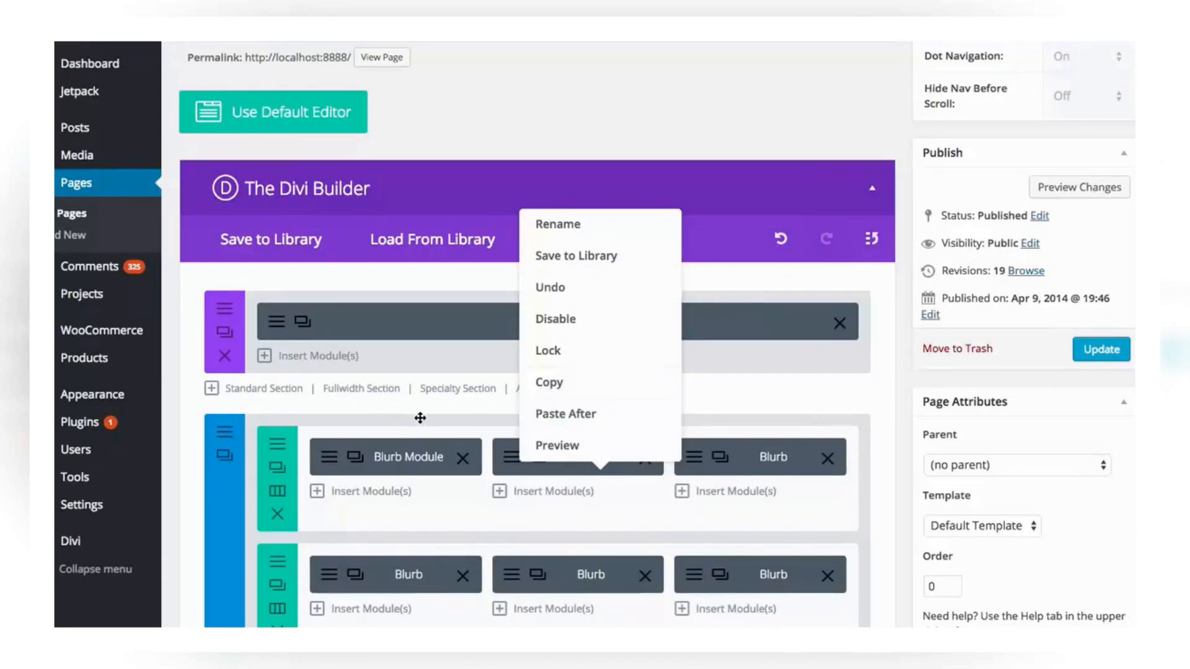
pyautogui.click(445, 422)
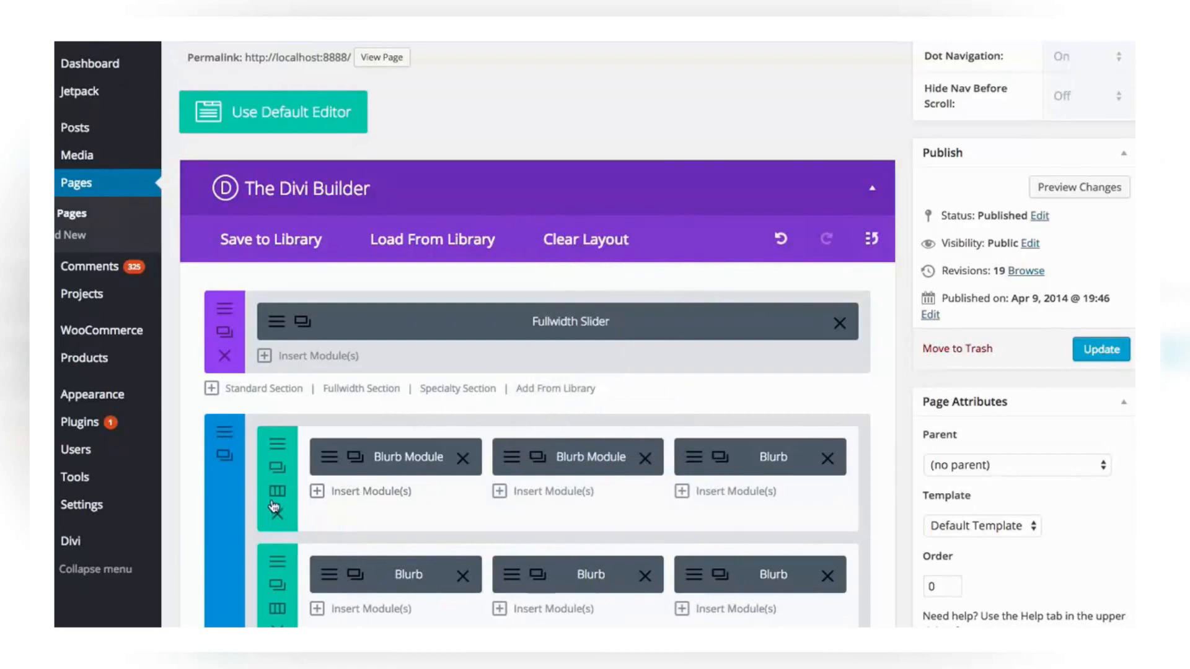
# - Copy the section containing the Blurb rows and paste it onto the layout outside any section
pyautogui.scroll(-4, 248, 471)
pyautogui.rightClick(227, 426)
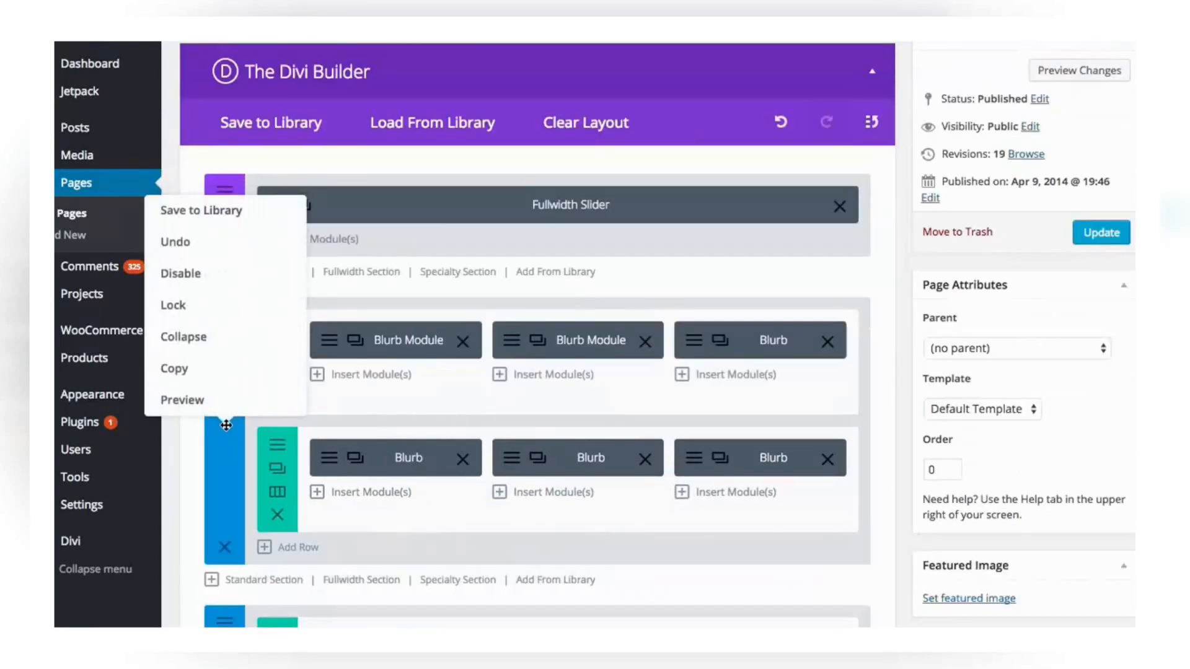
pyautogui.click(222, 368)
pyautogui.scroll(-3, 523, 297)
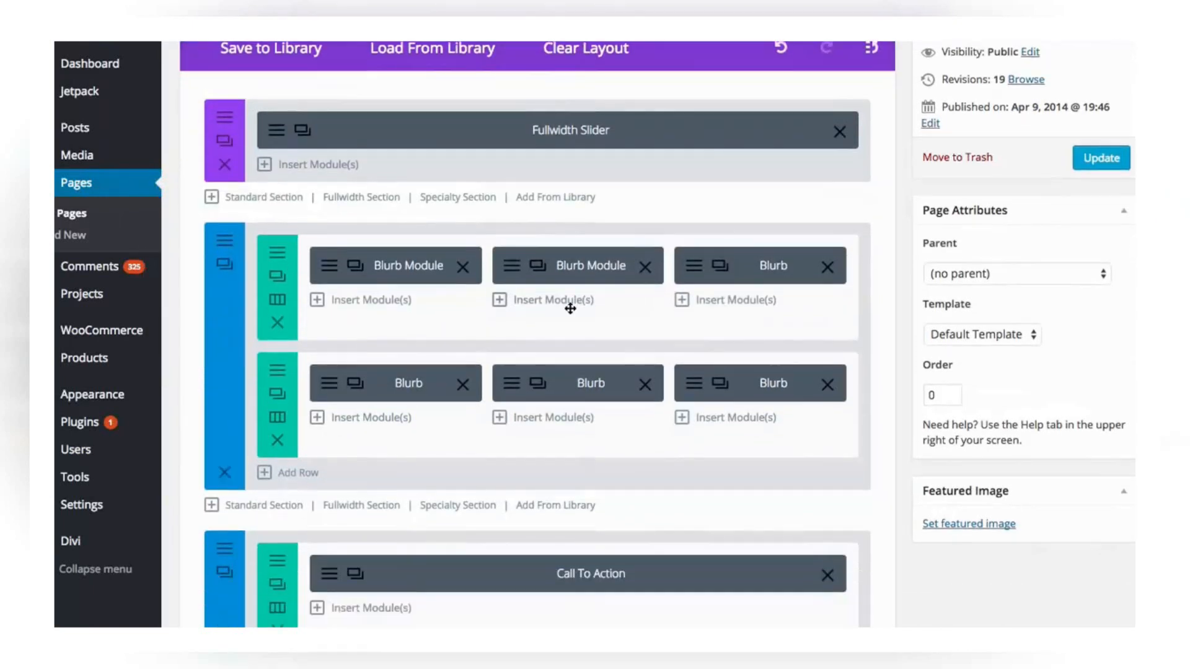
pyautogui.rightClick(668, 500)
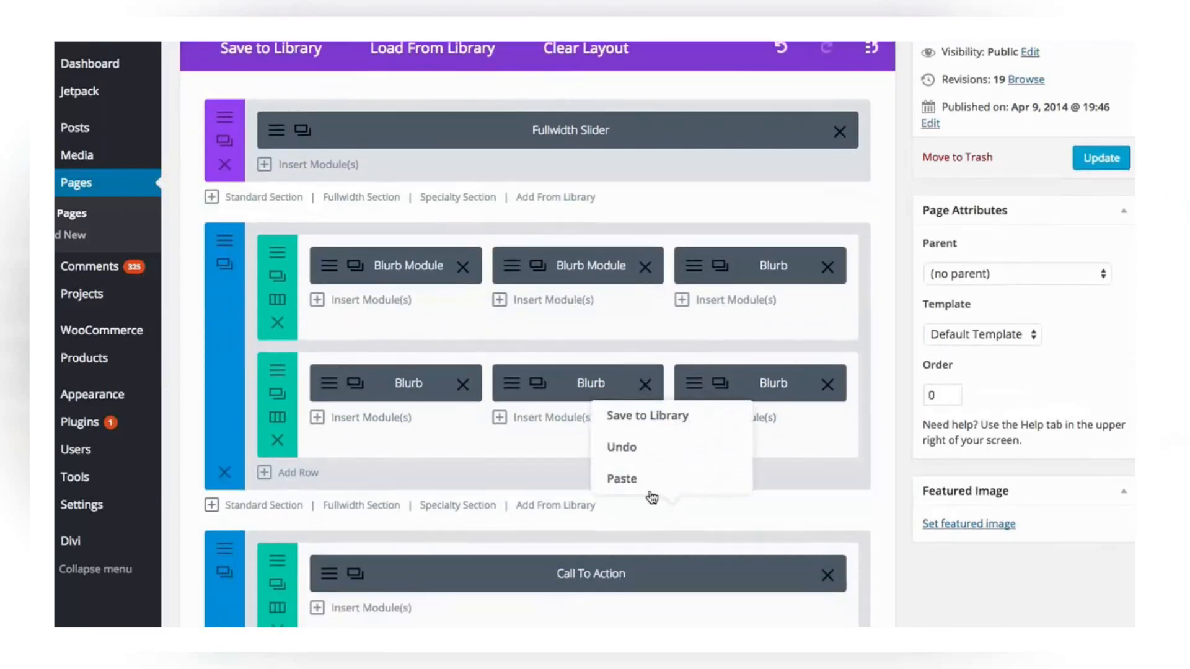
pyautogui.click(639, 478)
pyautogui.scroll(-1, 651, 478)
pyautogui.scroll(-4, 651, 477)
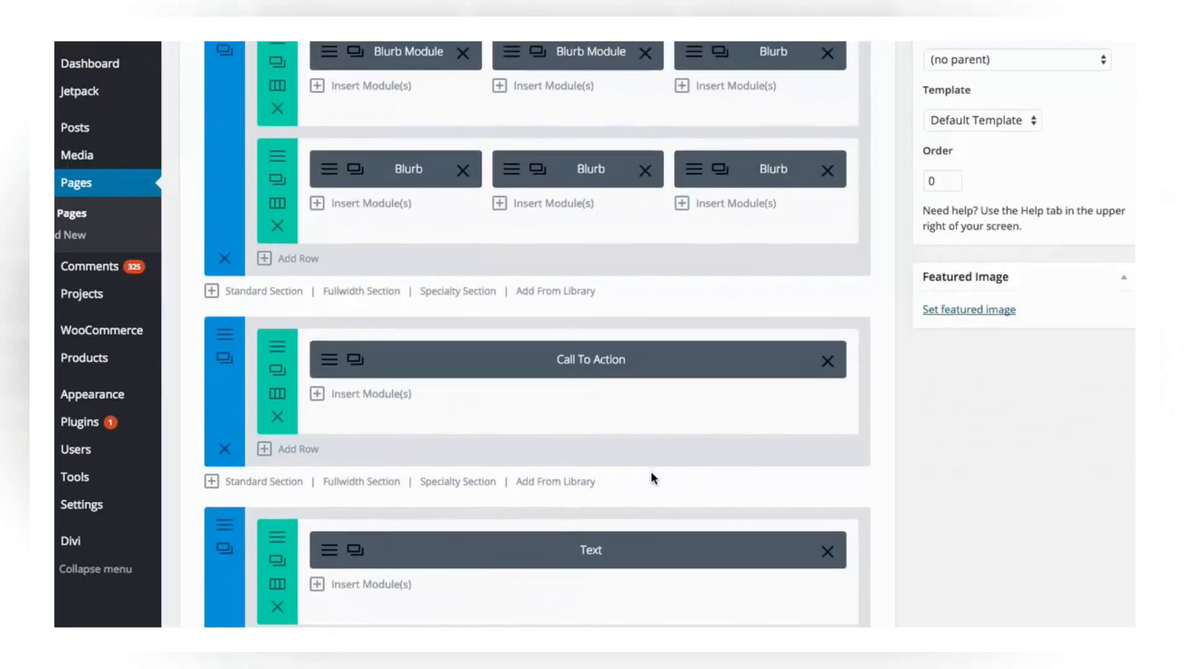
# - Paste the copied section after the Blurb section, and delete that duplicate
pyautogui.scroll(10, 620, 477)
pyautogui.rightClick(213, 443)
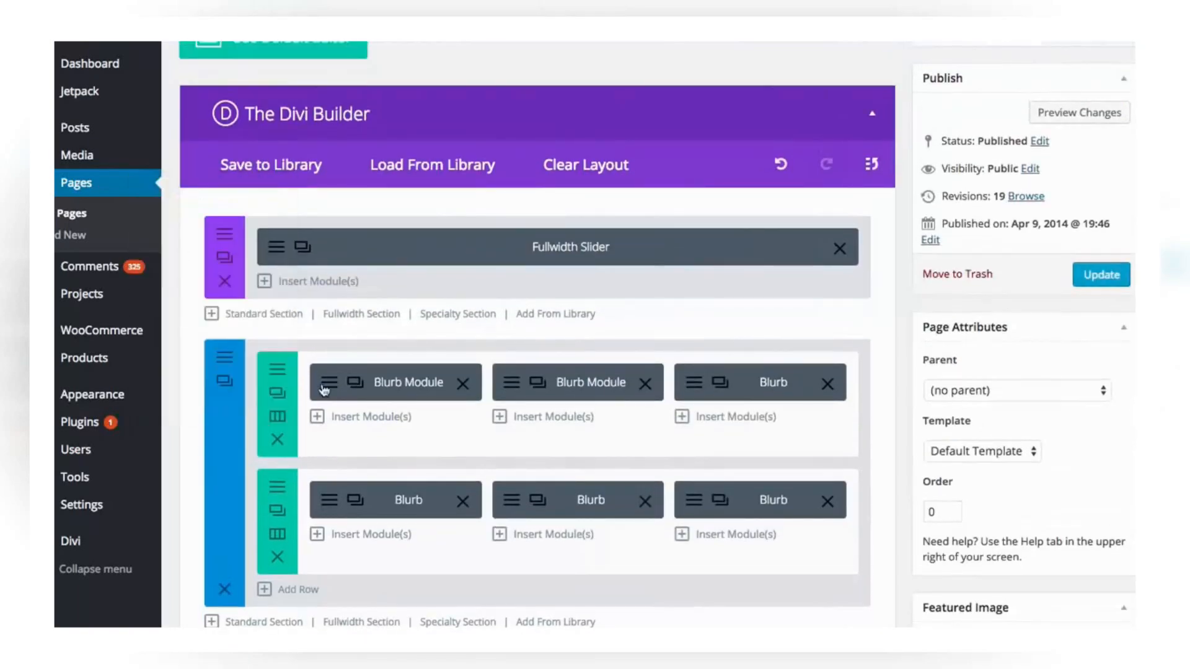
pyautogui.scroll(-8, 412, 388)
pyautogui.scroll(2, 426, 401)
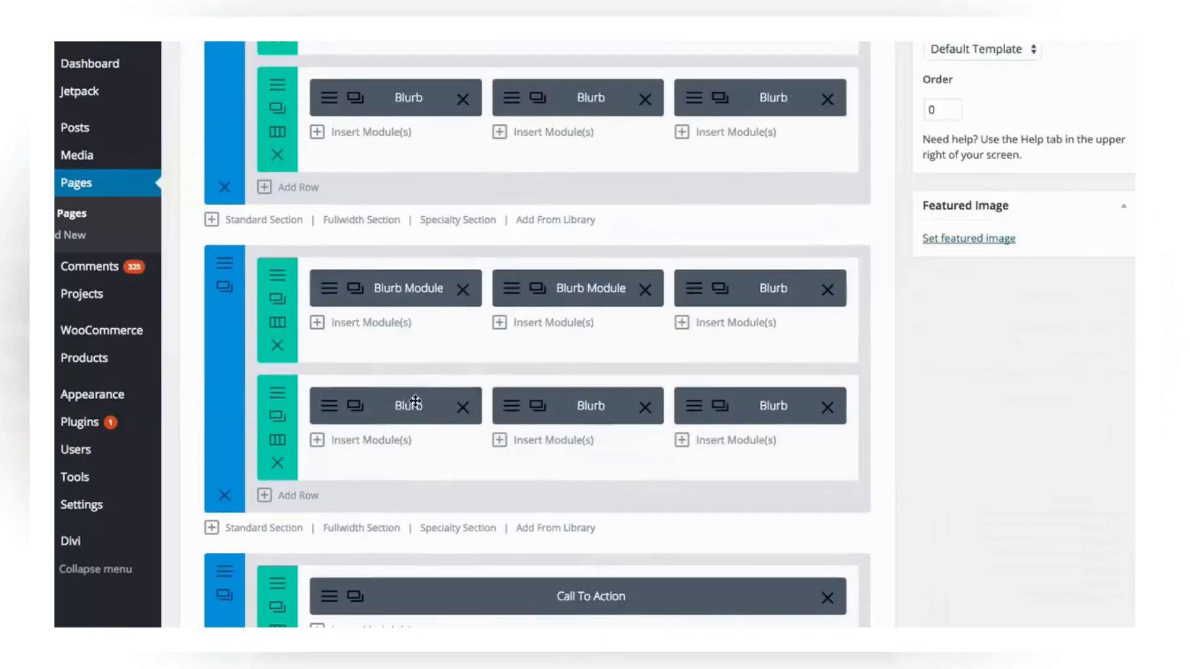
pyautogui.click(231, 495)
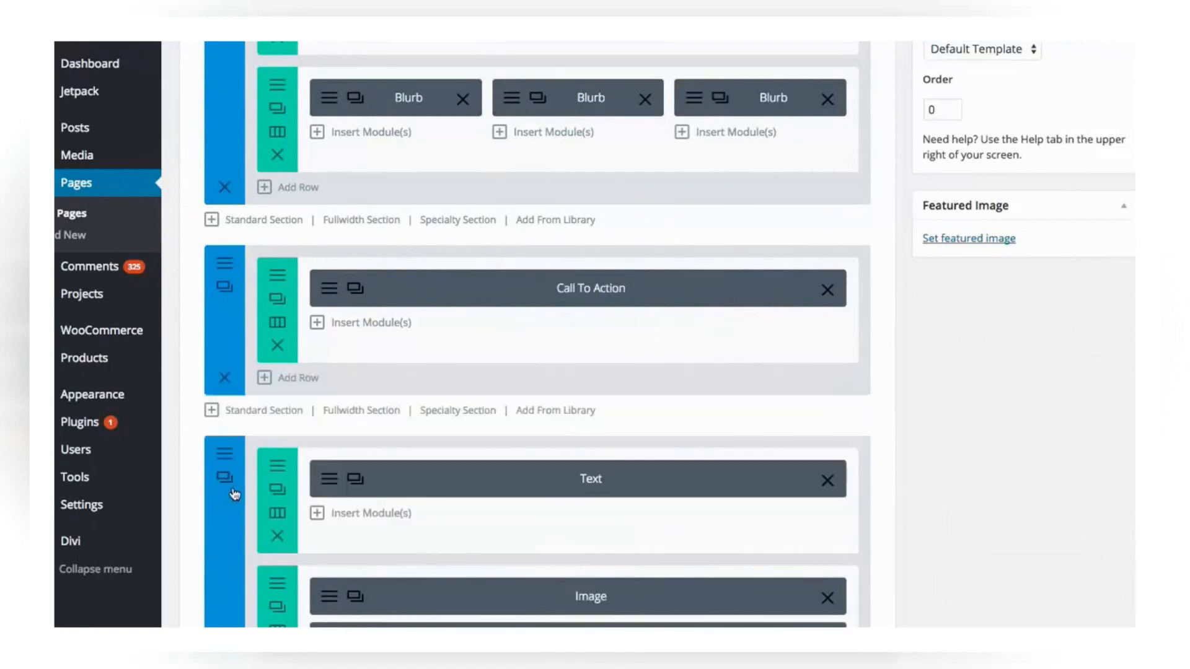
# - Copy the first Blurb of the second row and paste it after the Blurb in that row's third column
pyautogui.scroll(5, 456, 486)
pyautogui.rightClick(384, 388)
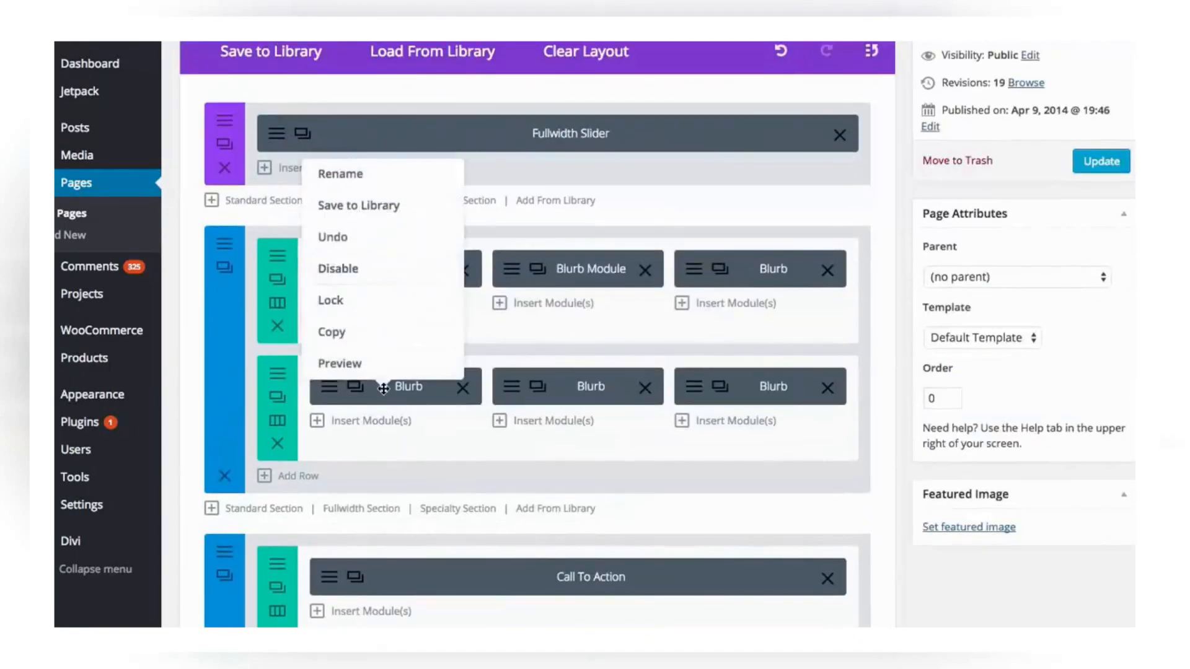
pyautogui.click(360, 333)
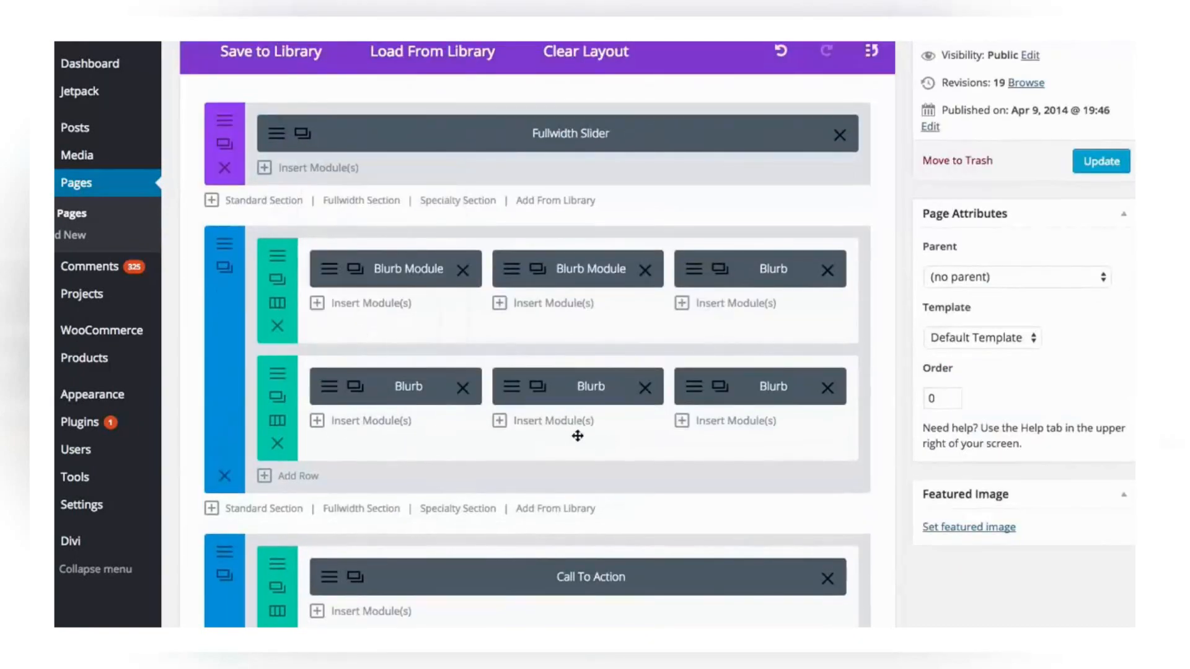
pyautogui.rightClick(586, 475)
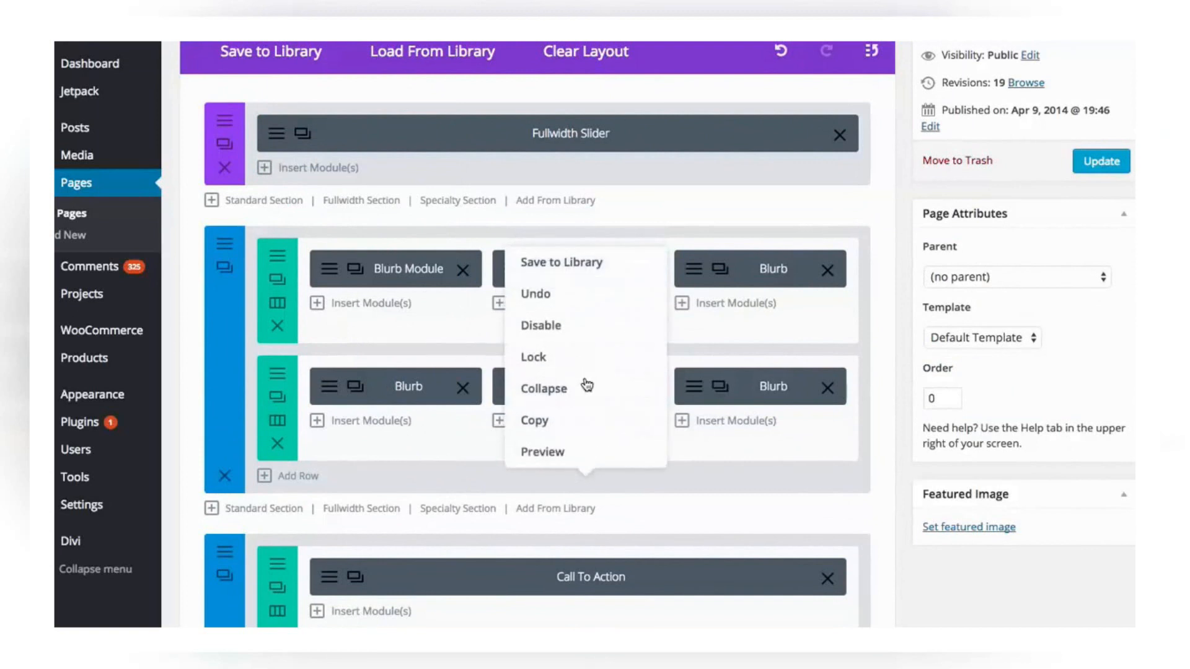
pyautogui.rightClick(747, 384)
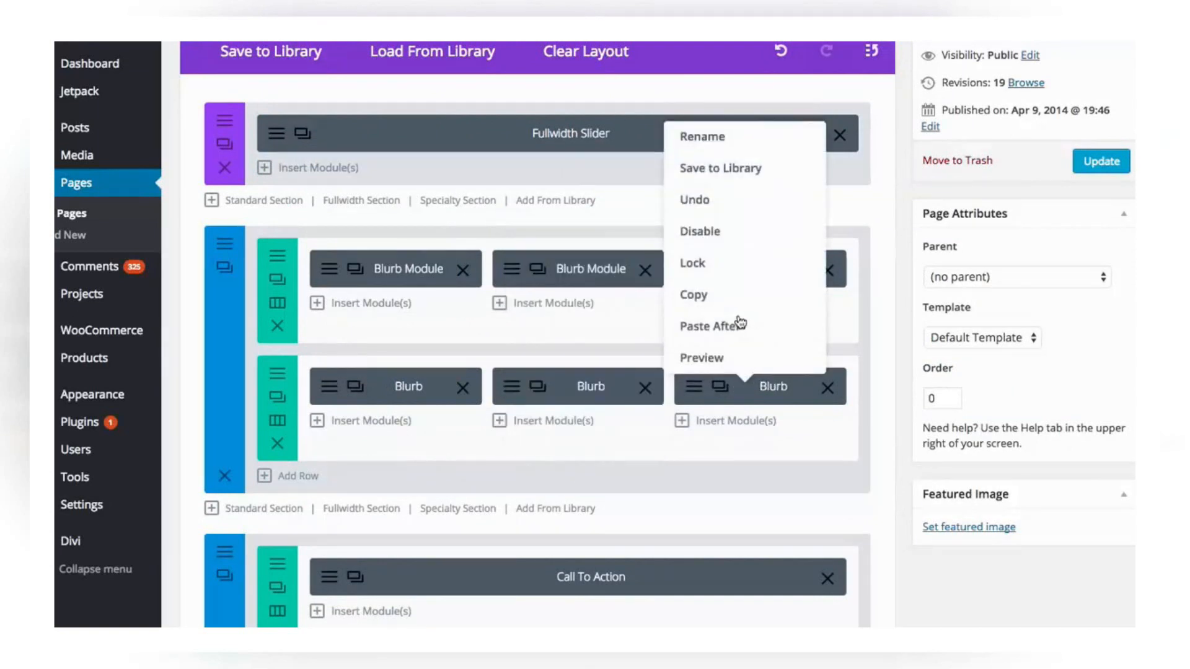
pyautogui.click(741, 329)
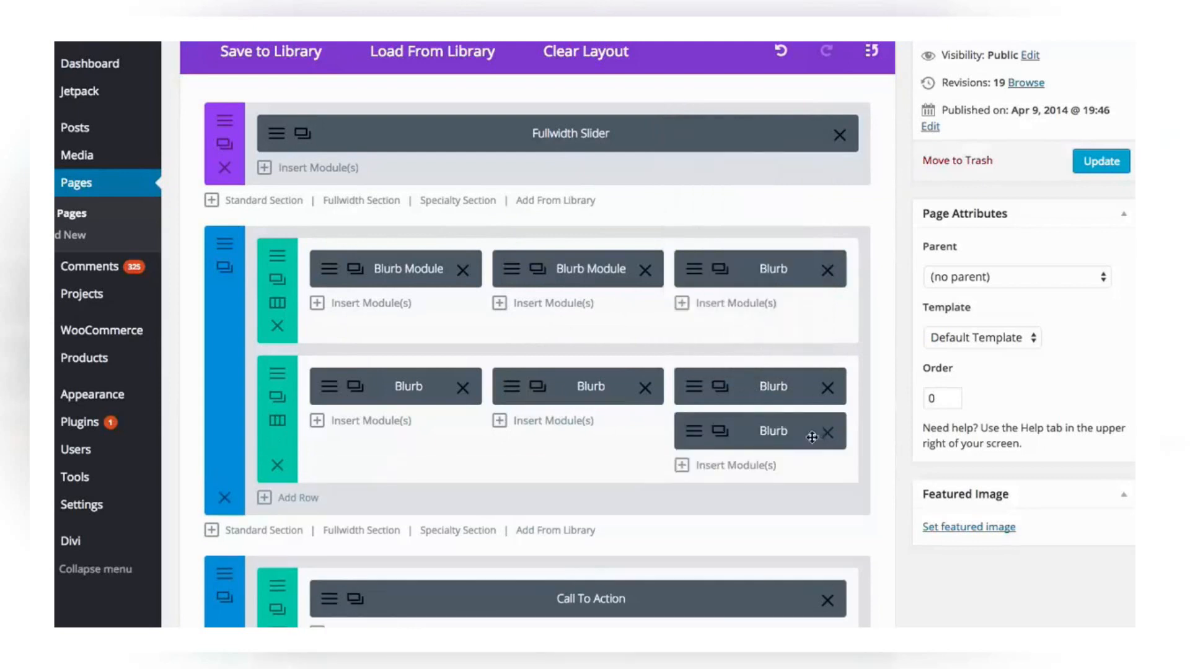
# - Paste the copied Blurb once more in the third column, and delete both pasted Blurbs
pyautogui.rightClick(744, 432)
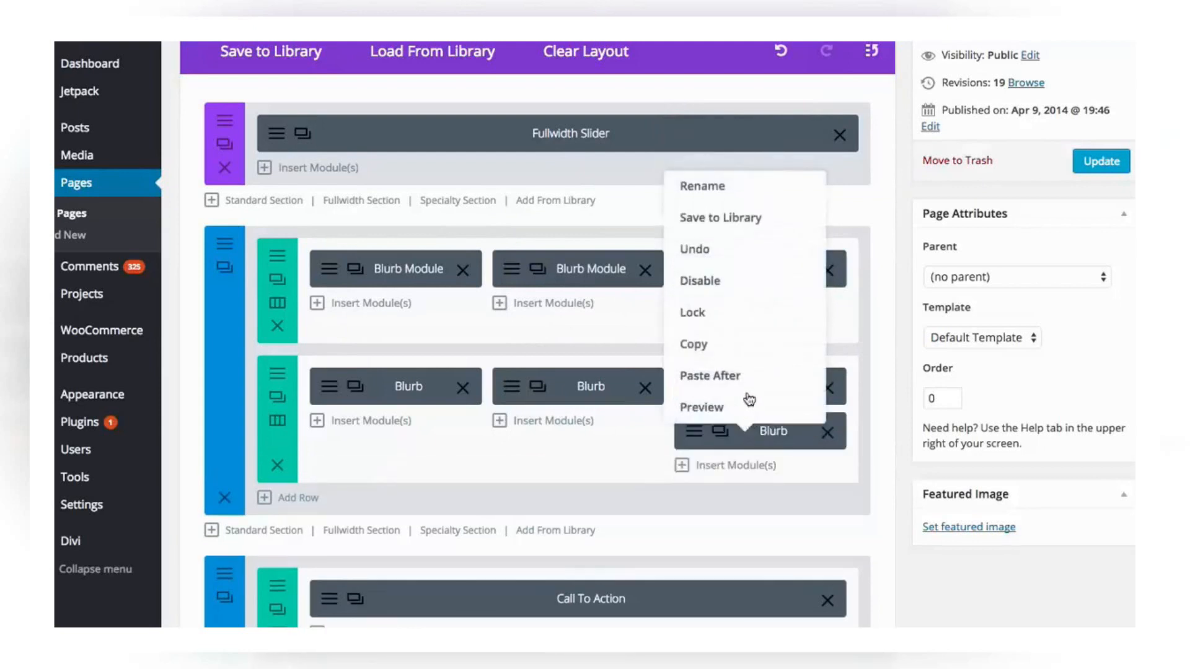
pyautogui.rightClick(806, 432)
pyautogui.click(805, 382)
pyautogui.click(828, 432)
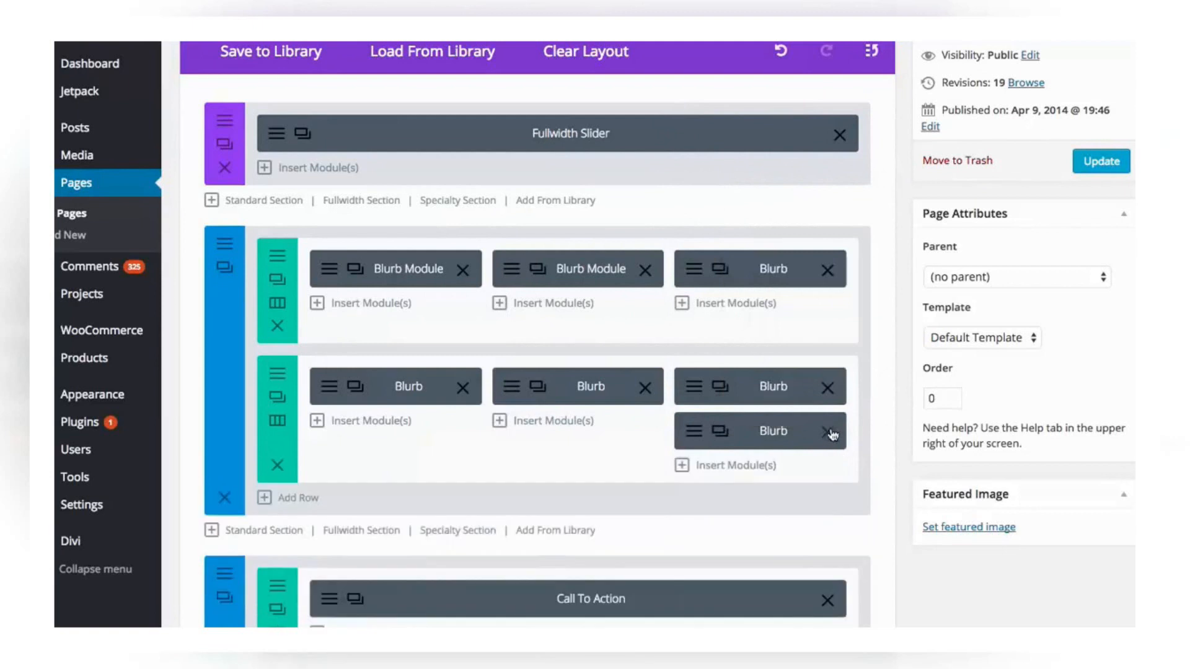
pyautogui.click(827, 432)
# - Copy the first row of the Blurb section and paste it after the second row
pyautogui.rightClick(656, 323)
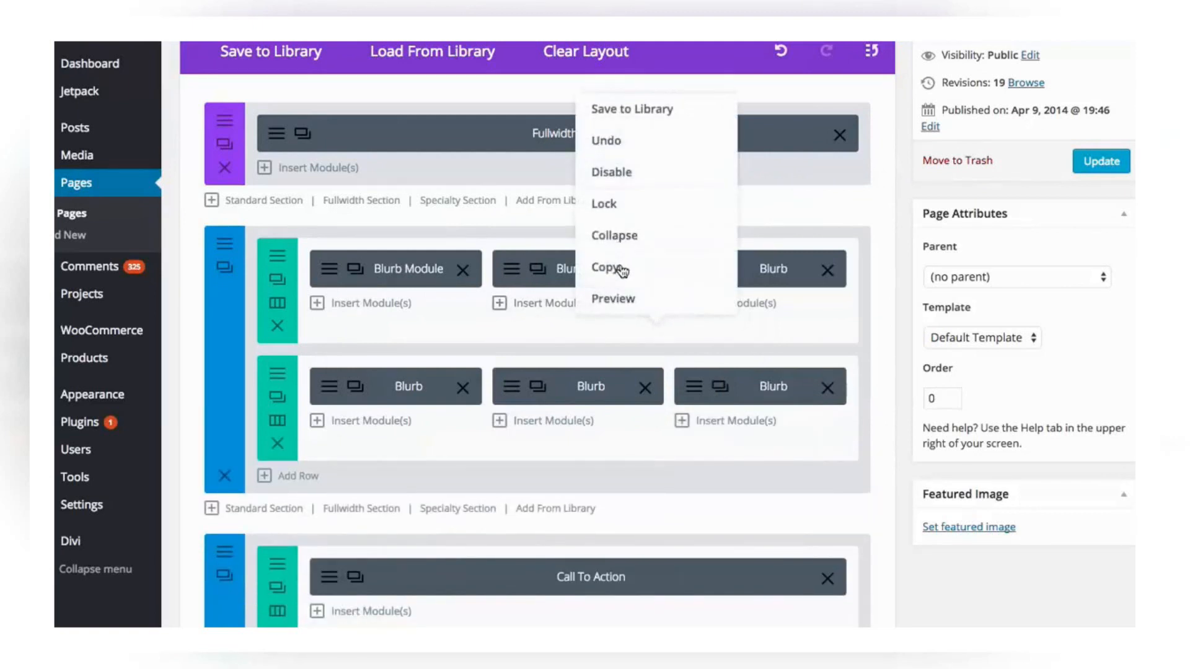
pyautogui.click(619, 267)
pyautogui.rightClick(802, 442)
pyautogui.click(791, 389)
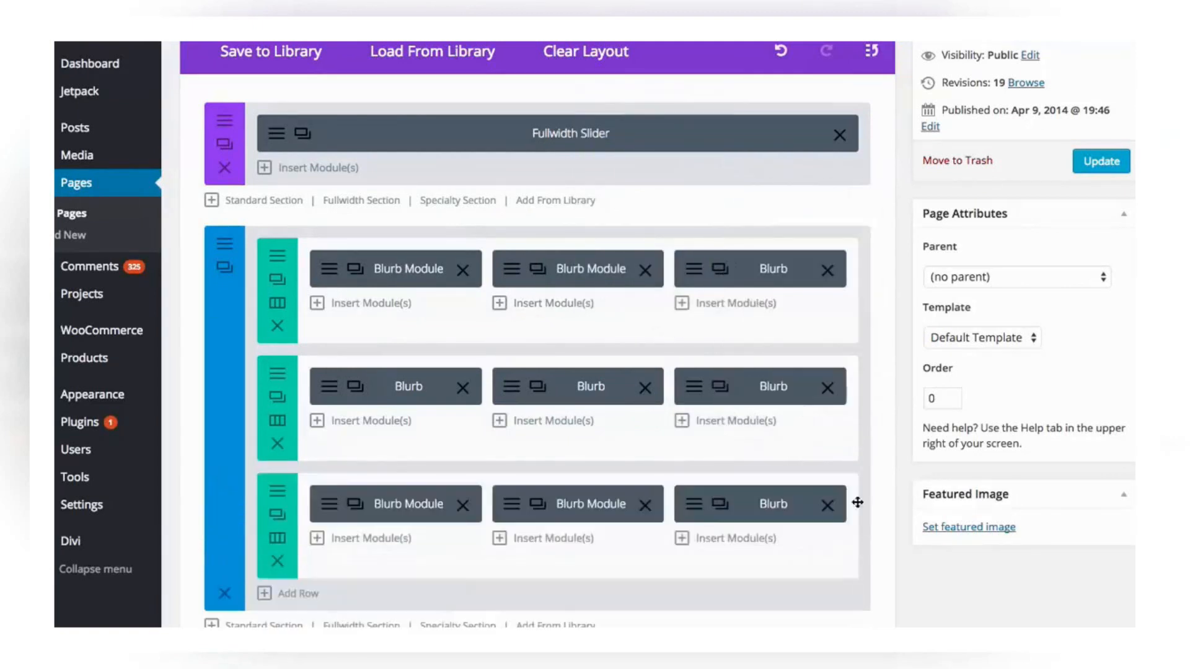
# - Duplicate the three-row Blurb section by copying it and pasting it after itself, and delete the duplicate
pyautogui.rightClick(229, 372)
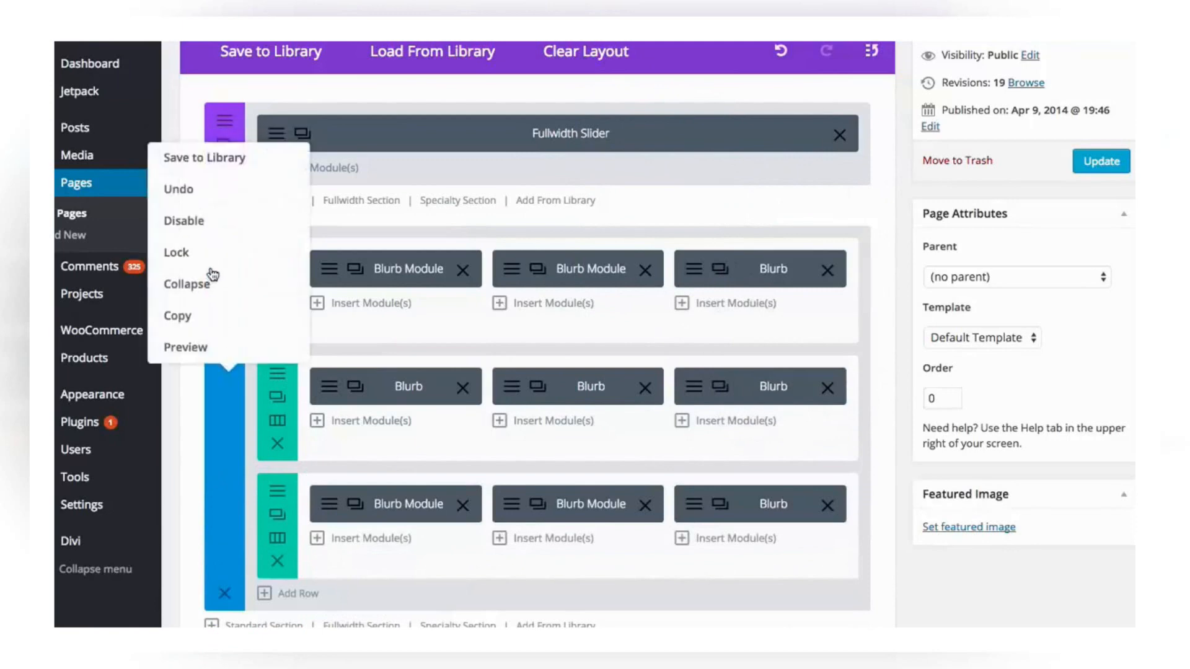
pyautogui.click(195, 321)
pyautogui.rightClick(222, 447)
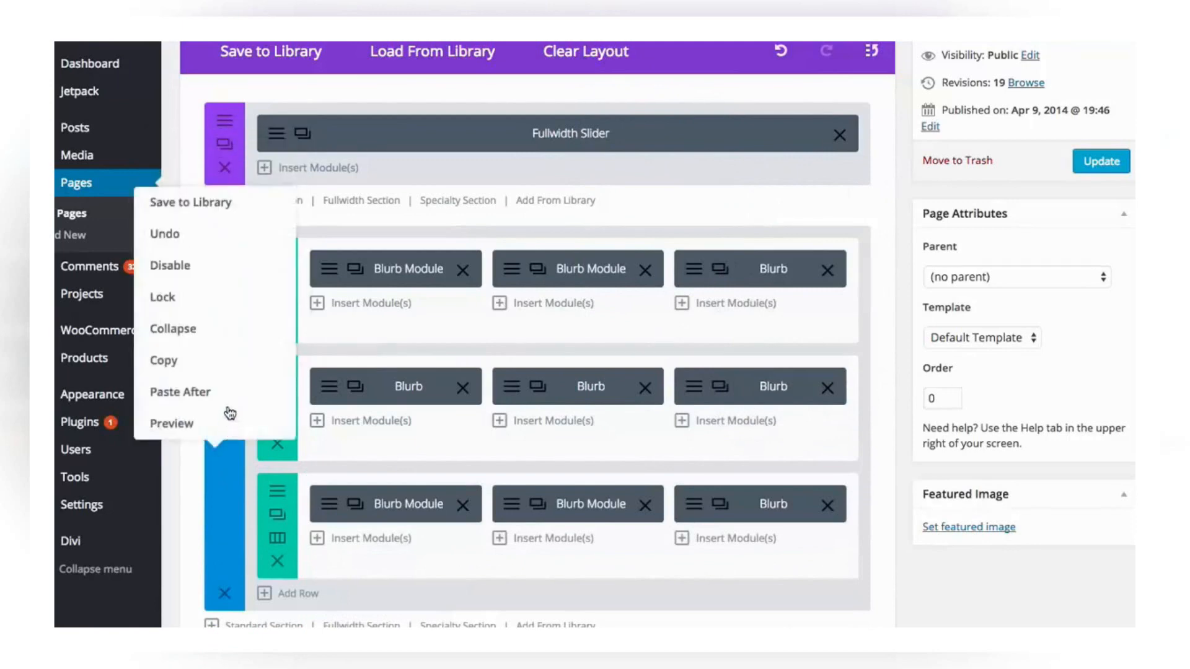
pyautogui.click(225, 389)
pyautogui.scroll(-8, 298, 425)
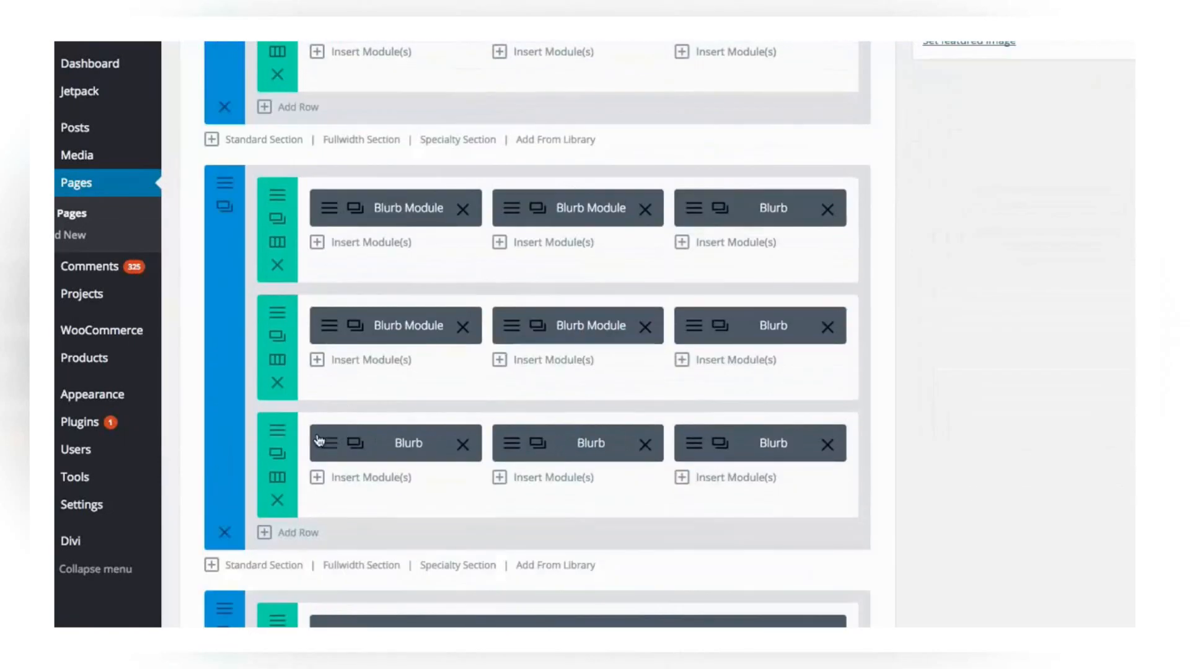
pyautogui.click(225, 532)
# - Delete the second row's middle Blurb, and fill the empty column with a pasted copy of that row's first Blurb
pyautogui.scroll(8, 227, 306)
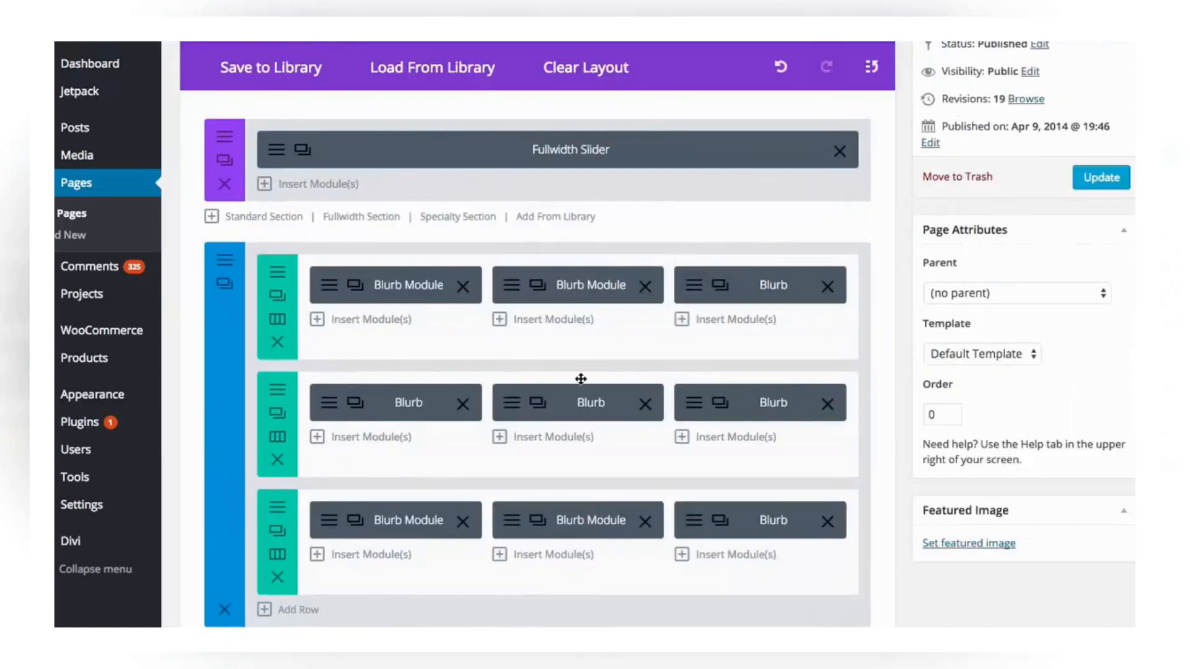
pyautogui.click(646, 406)
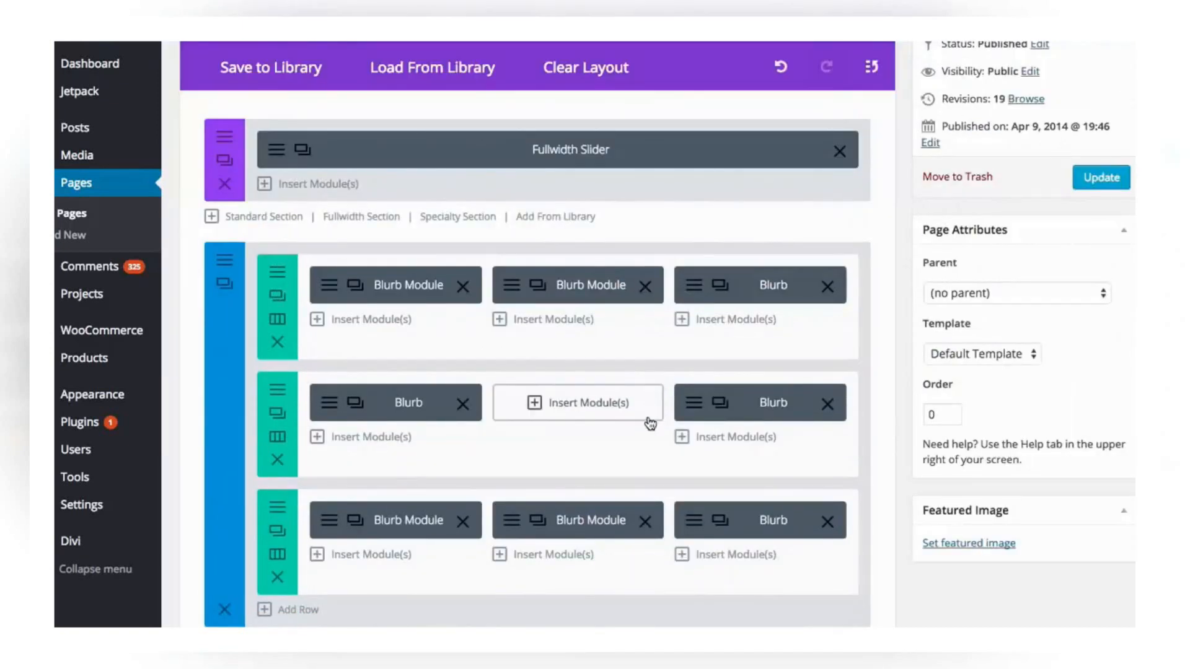
pyautogui.rightClick(375, 406)
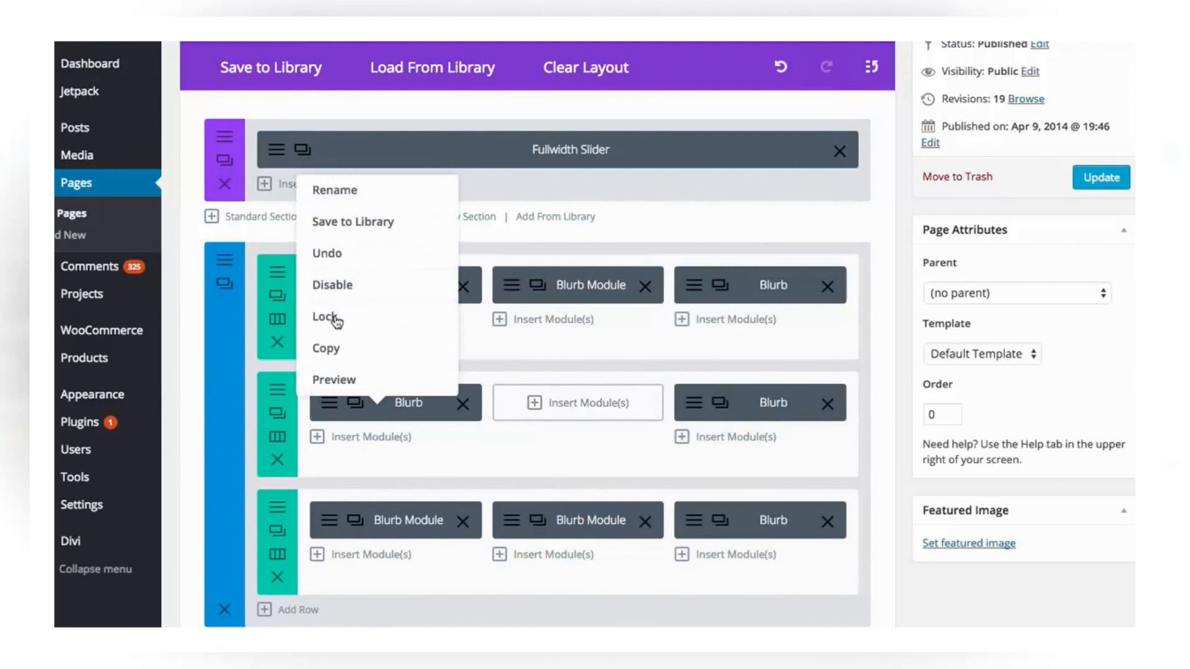
pyautogui.click(335, 347)
pyautogui.rightClick(374, 404)
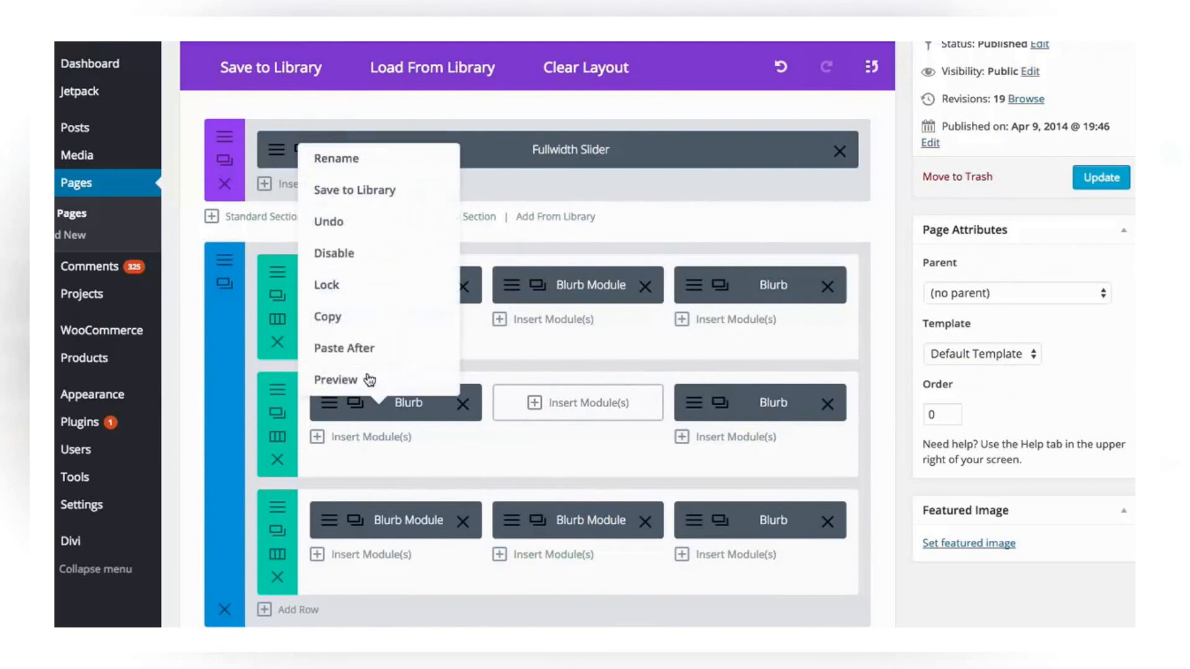
pyautogui.click(341, 318)
pyautogui.rightClick(590, 408)
pyautogui.click(608, 383)
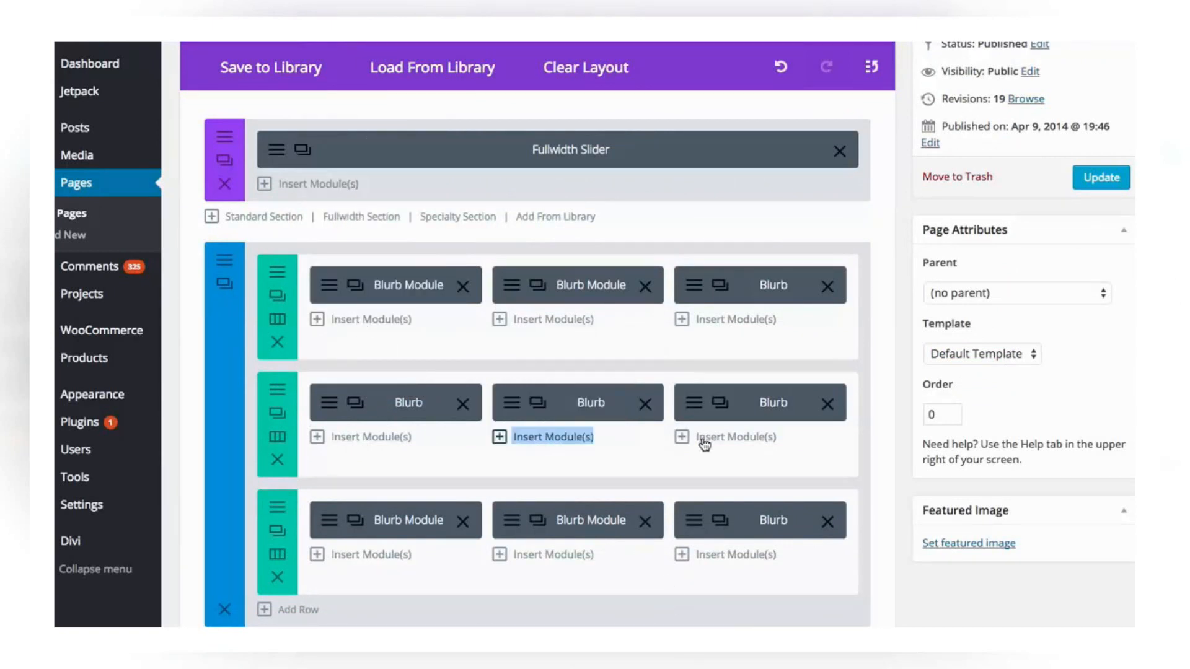
# - Delete the second row of the Blurb section, and copy the whole section
pyautogui.click(278, 460)
pyautogui.scroll(3, 583, 372)
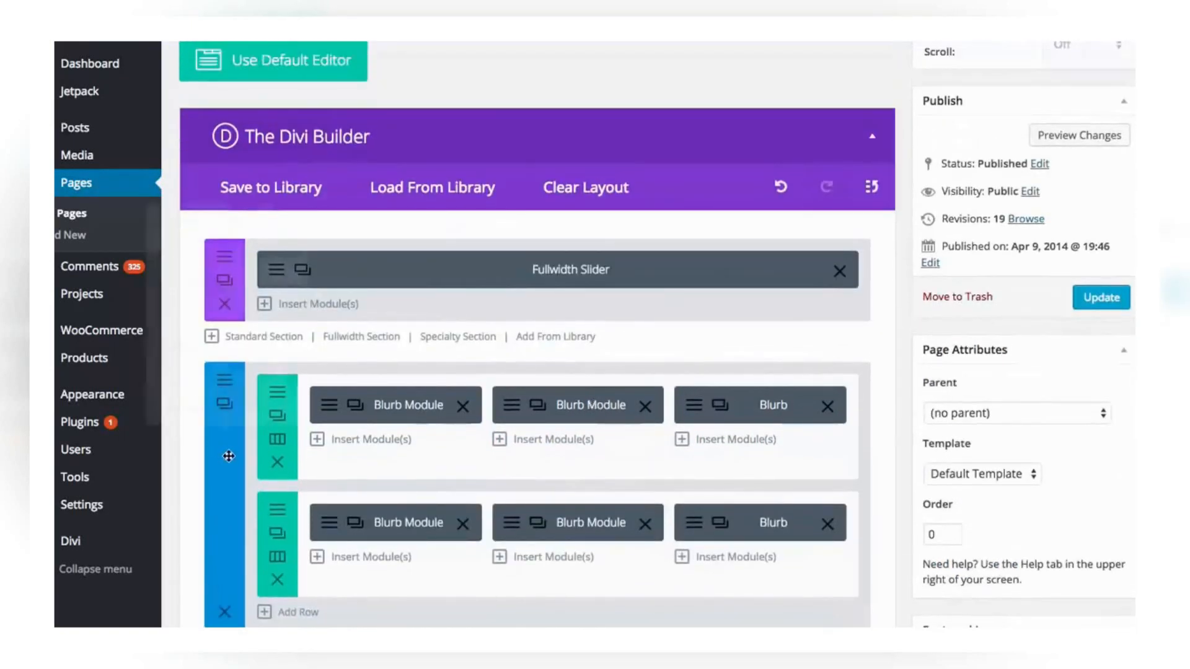
pyautogui.rightClick(229, 457)
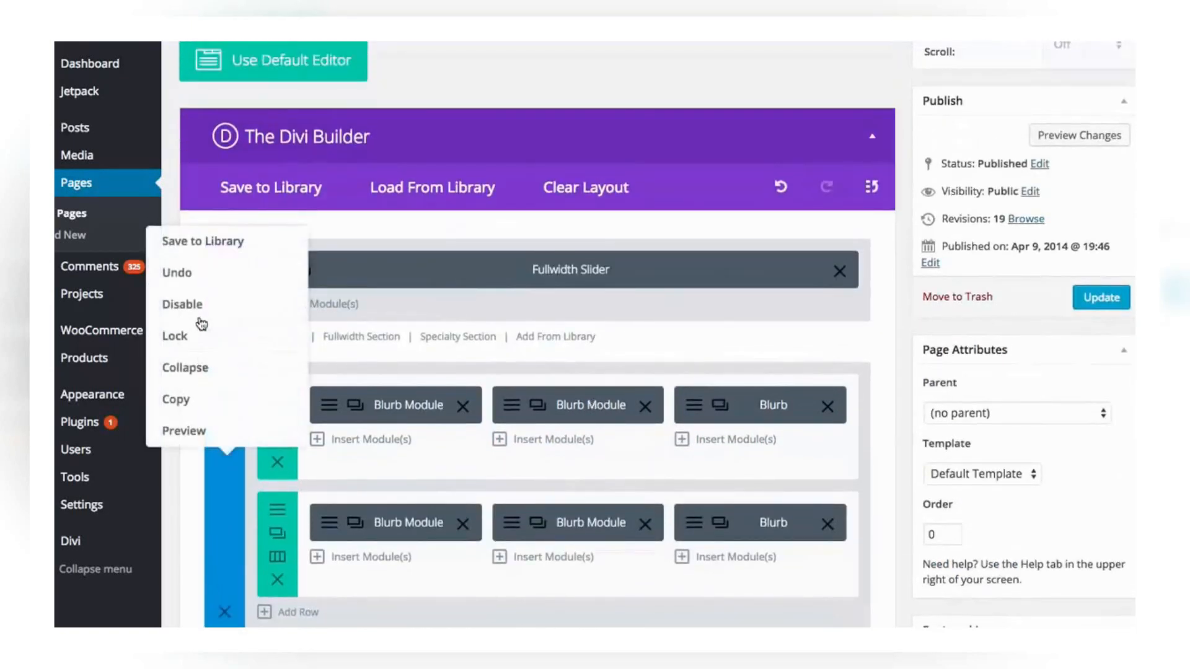
pyautogui.click(200, 400)
# - Enable the Divi Builder on a new page, and replace its empty default section with a pasted copy of the Home page's Blurb section
pyautogui.scroll(3, 139, 143)
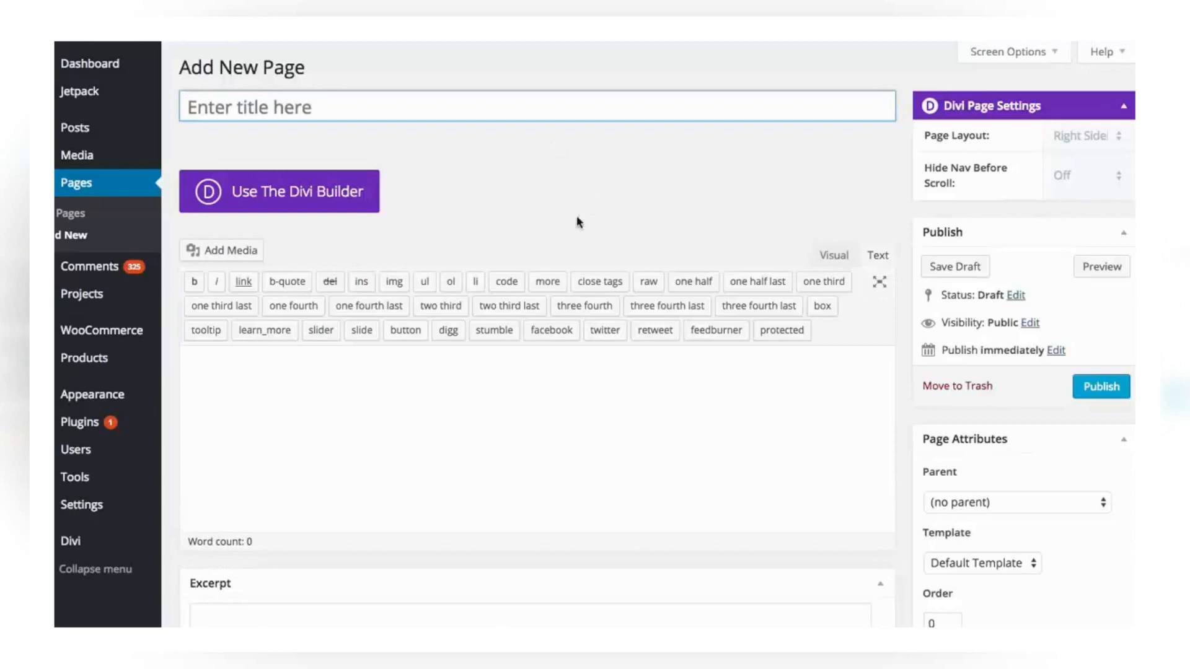
pyautogui.click(337, 194)
pyautogui.scroll(-2, 663, 460)
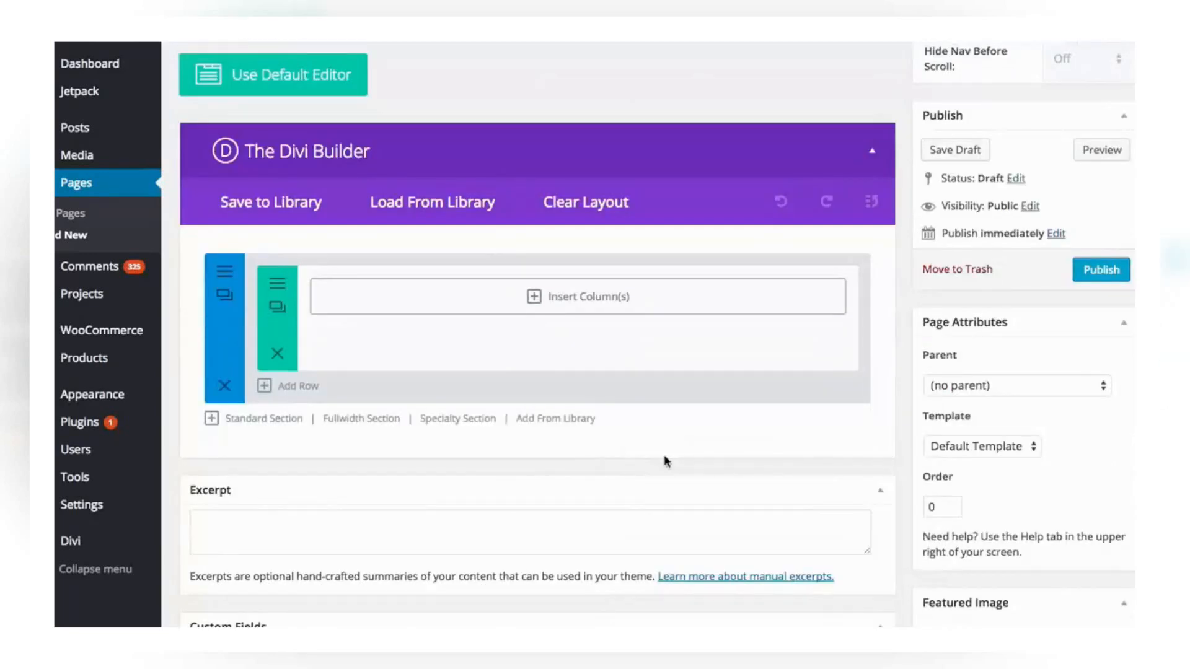
pyautogui.rightClick(707, 385)
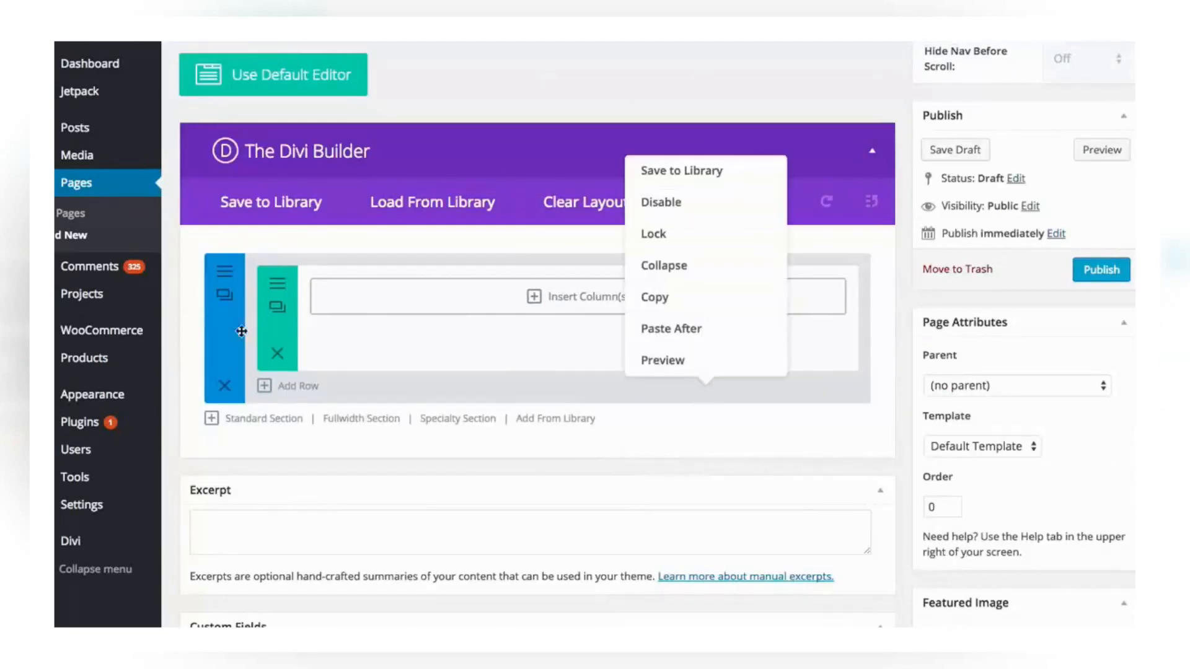
pyautogui.click(680, 329)
pyautogui.click(226, 386)
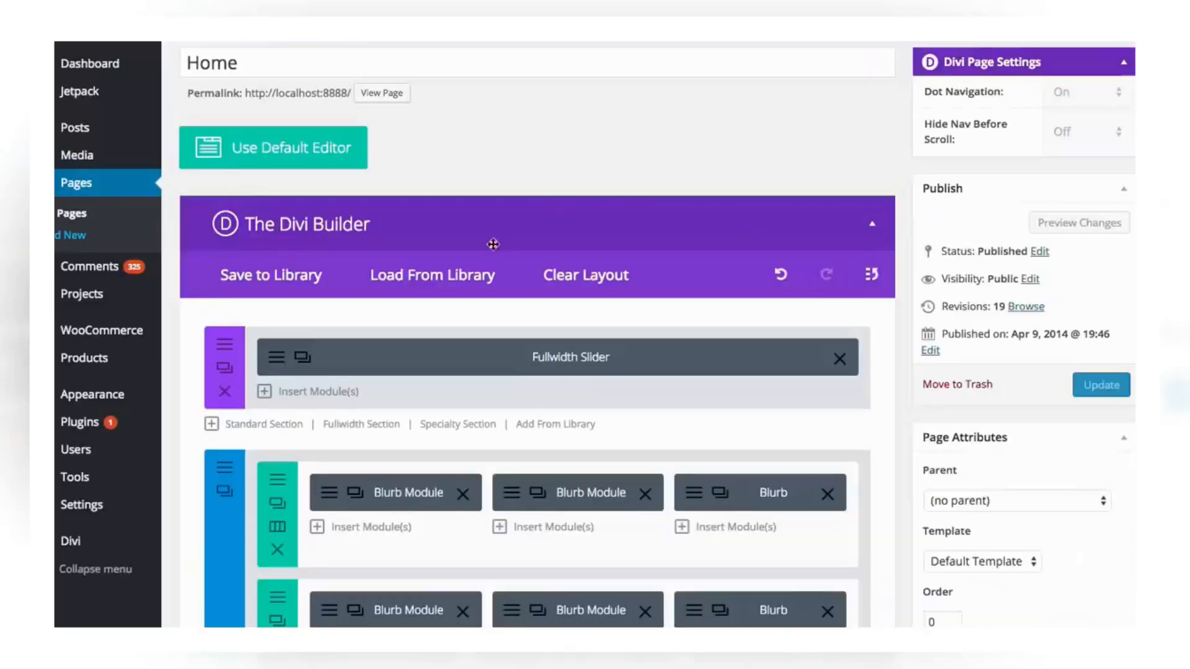
pyautogui.scroll(-3, 648, 308)
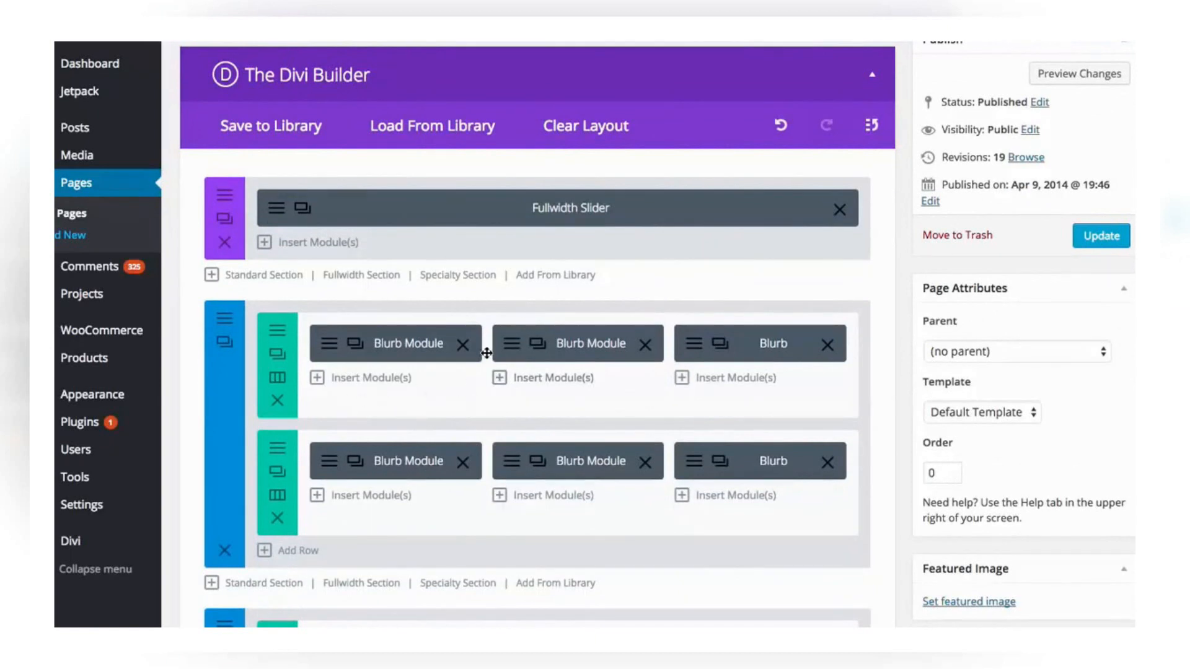
# - Preview the two-row Blurb section from its settings at tablet, phone and desktop sizes, and close the settings without saving
pyautogui.rightClick(447, 330)
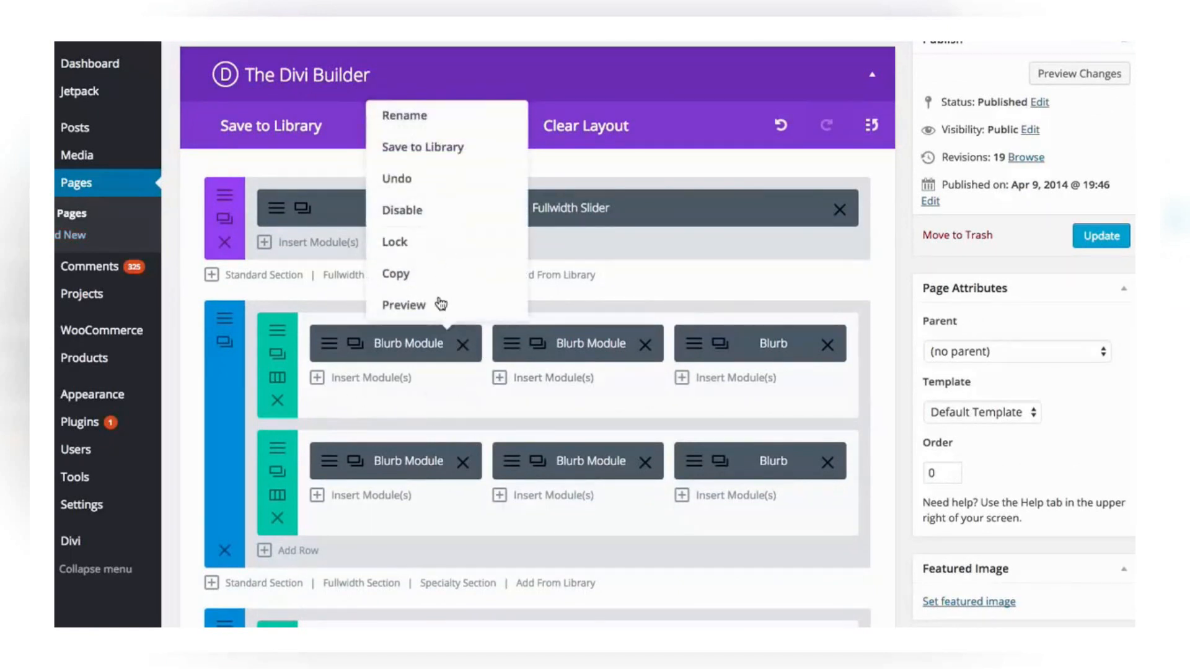
pyautogui.click(685, 290)
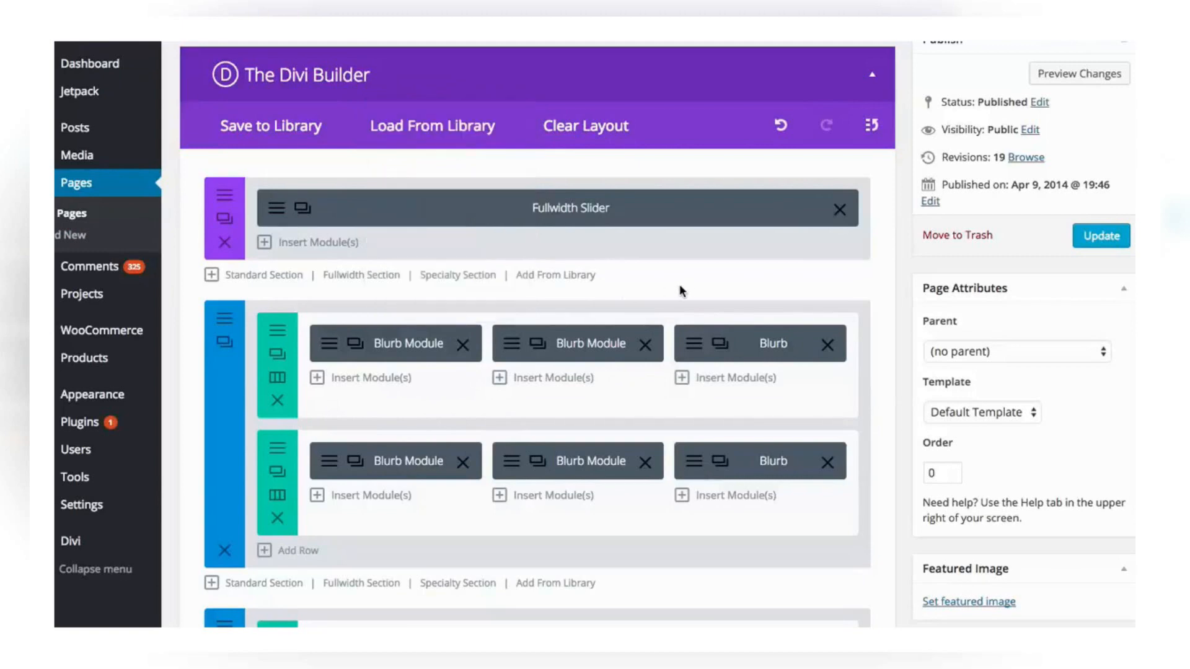
pyautogui.scroll(-3, 664, 364)
pyautogui.click(225, 195)
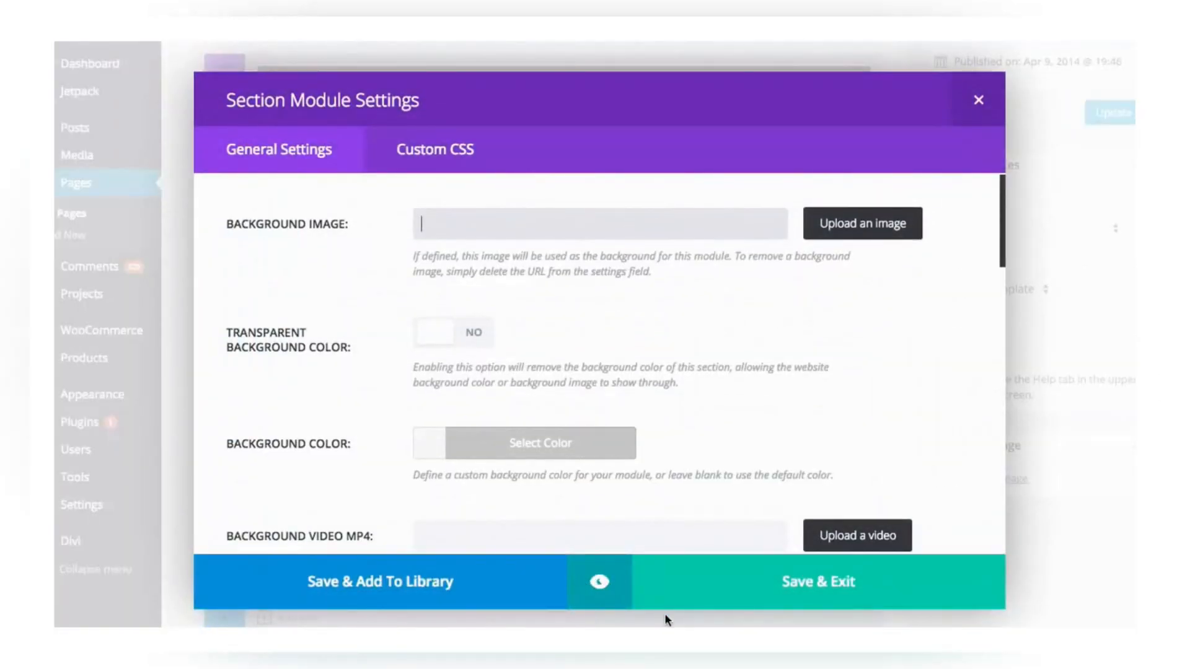
pyautogui.click(599, 583)
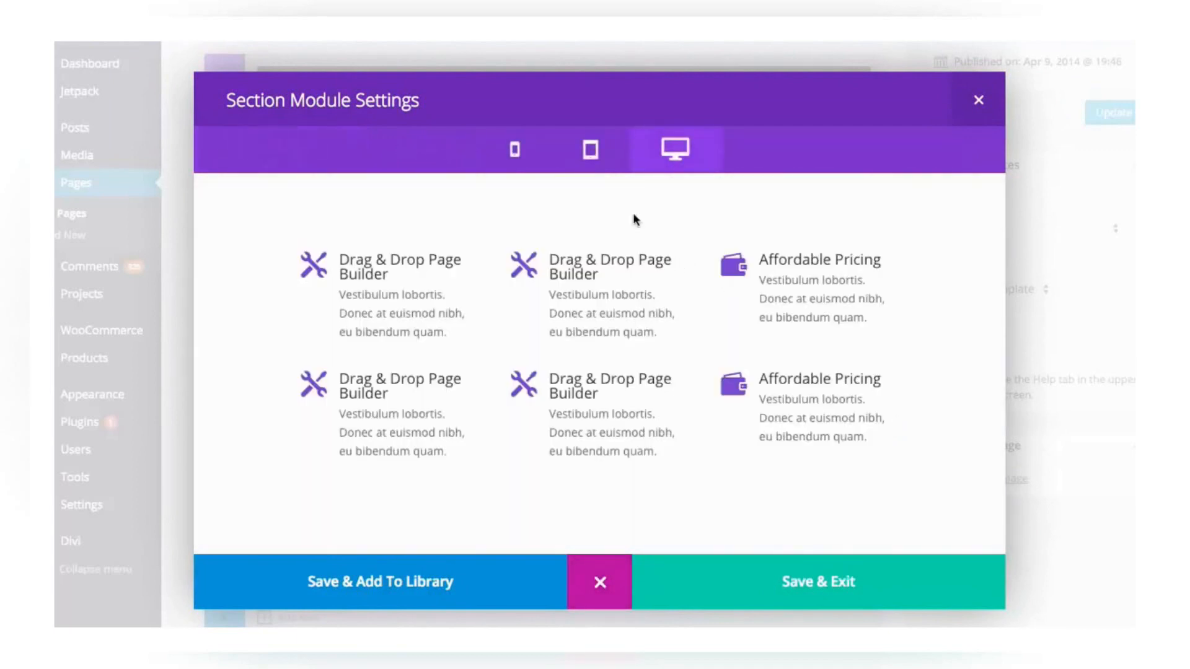
pyautogui.click(592, 150)
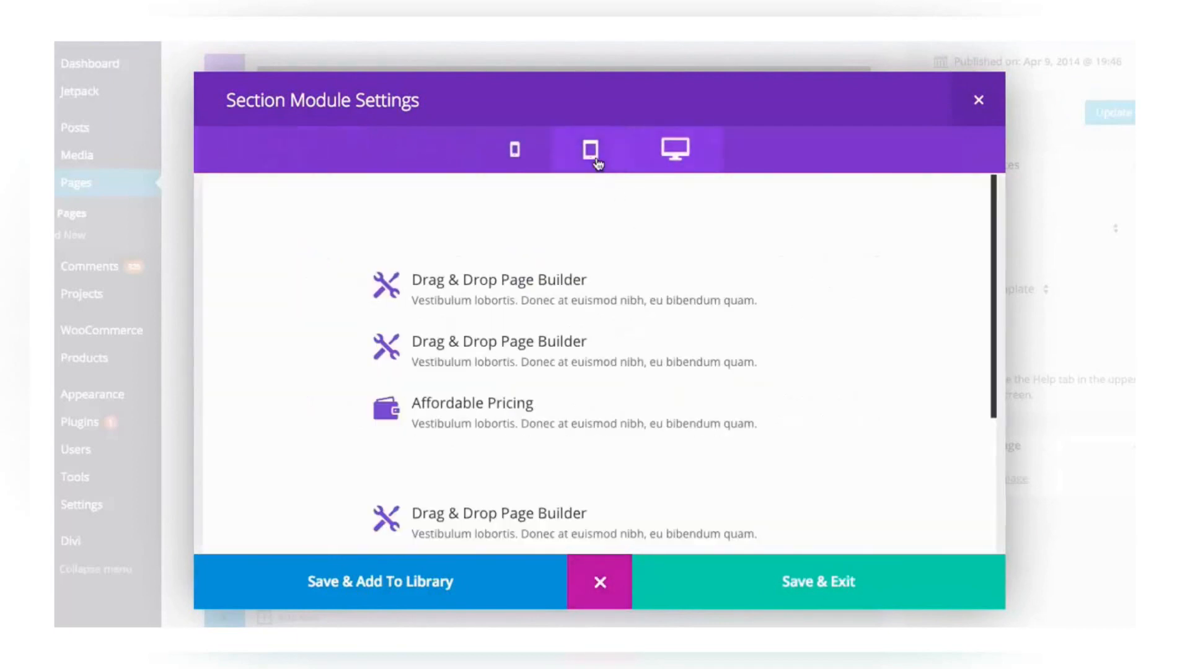
pyautogui.click(514, 150)
pyautogui.click(591, 150)
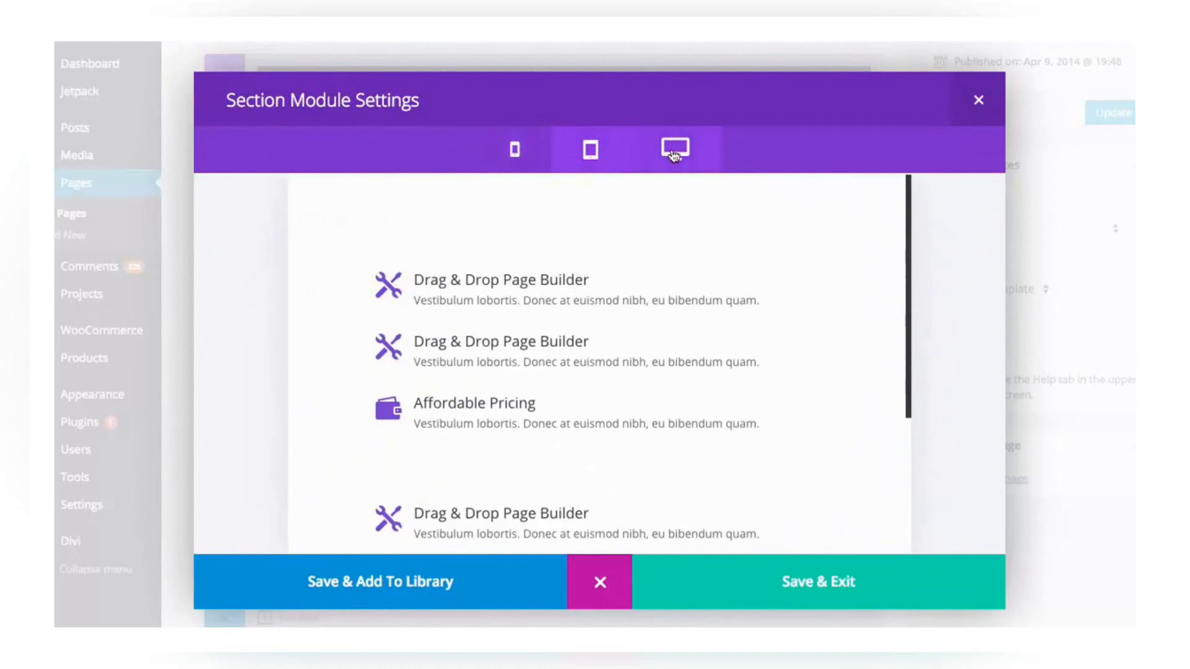
pyautogui.click(675, 149)
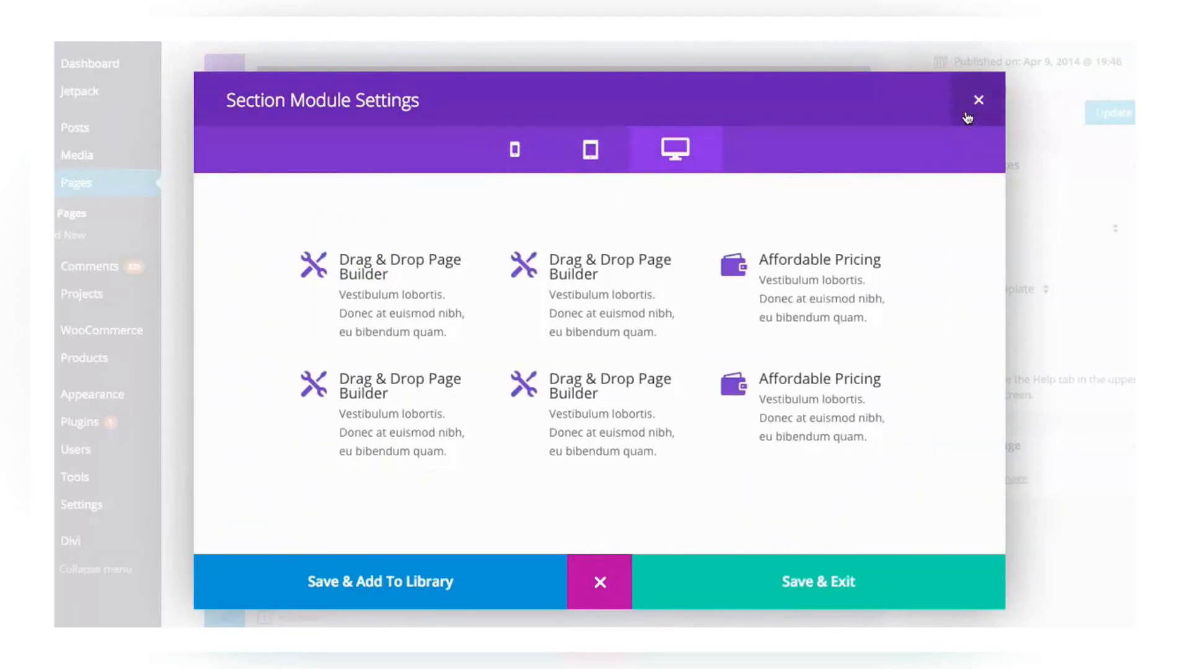
pyautogui.click(975, 100)
# - Preview the second row's middle Blurb module through its context options, switch between device sizes, and close the preview
pyautogui.rightClick(616, 323)
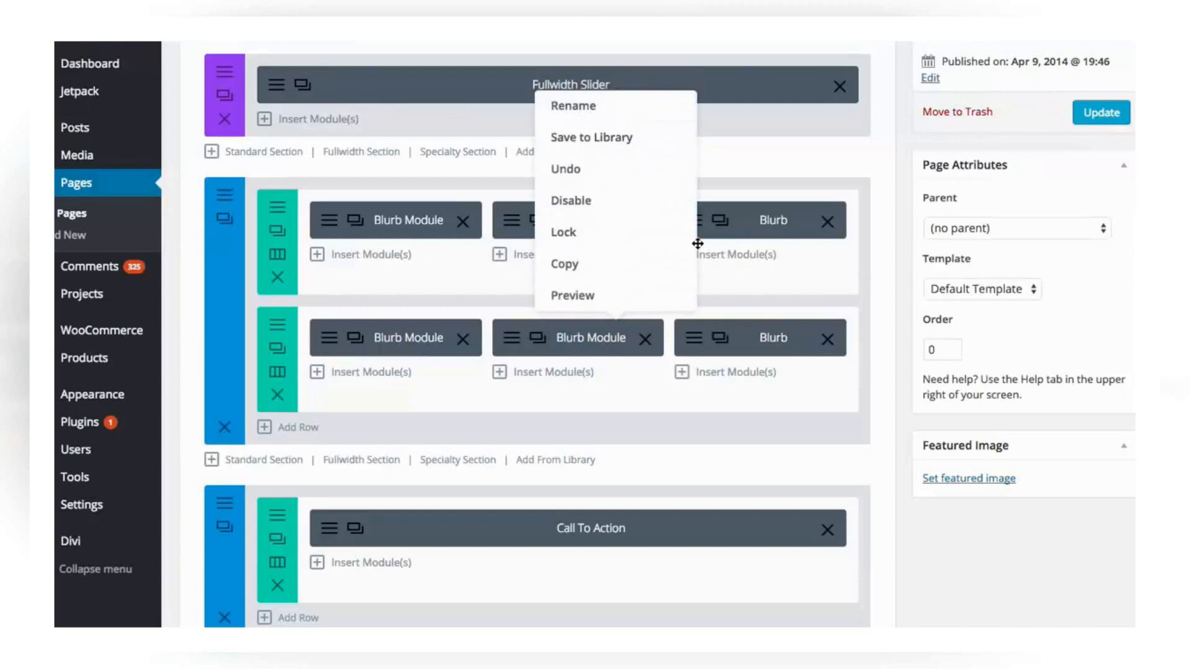
pyautogui.click(599, 297)
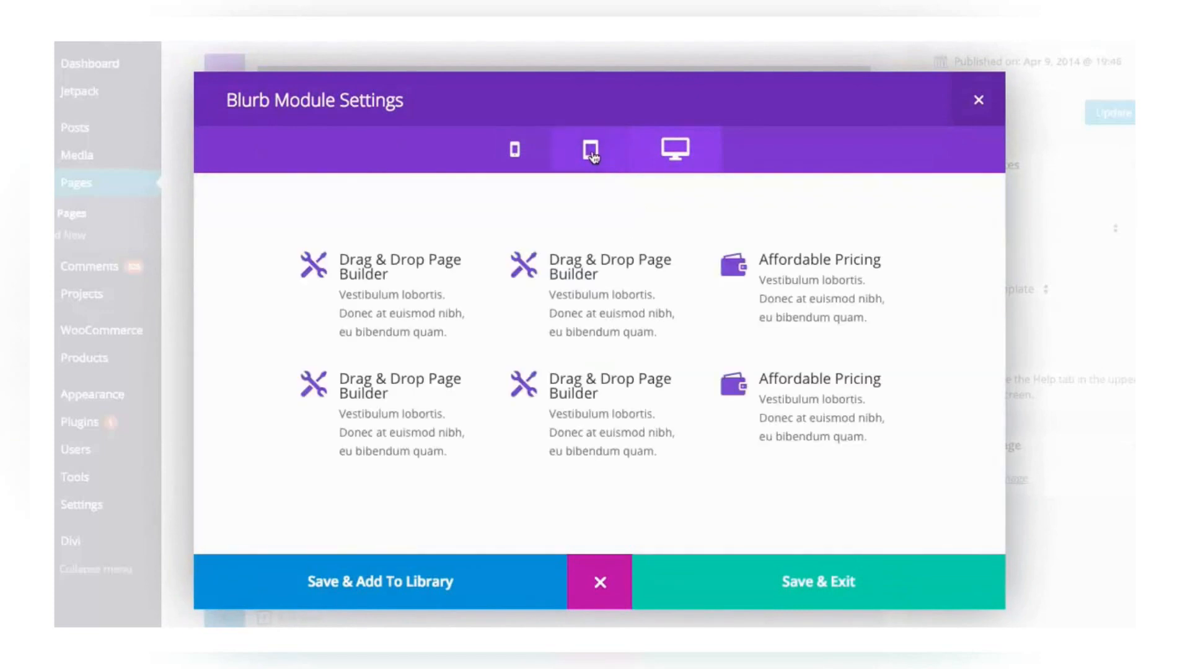
pyautogui.click(514, 150)
pyautogui.click(676, 150)
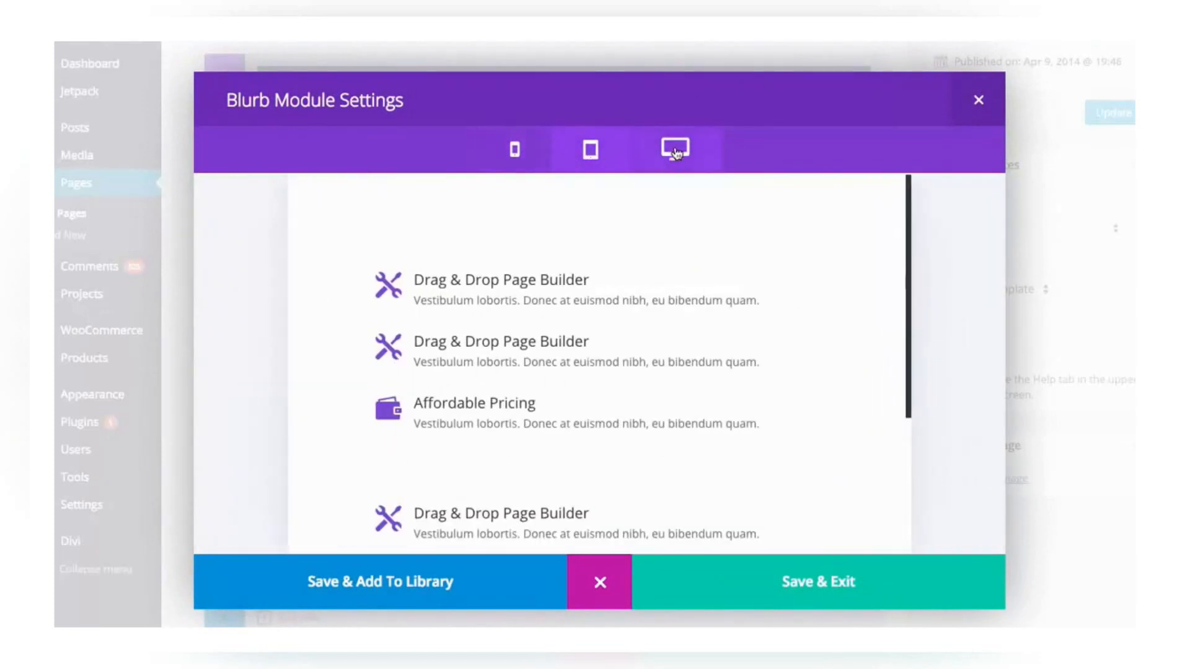
pyautogui.click(971, 110)
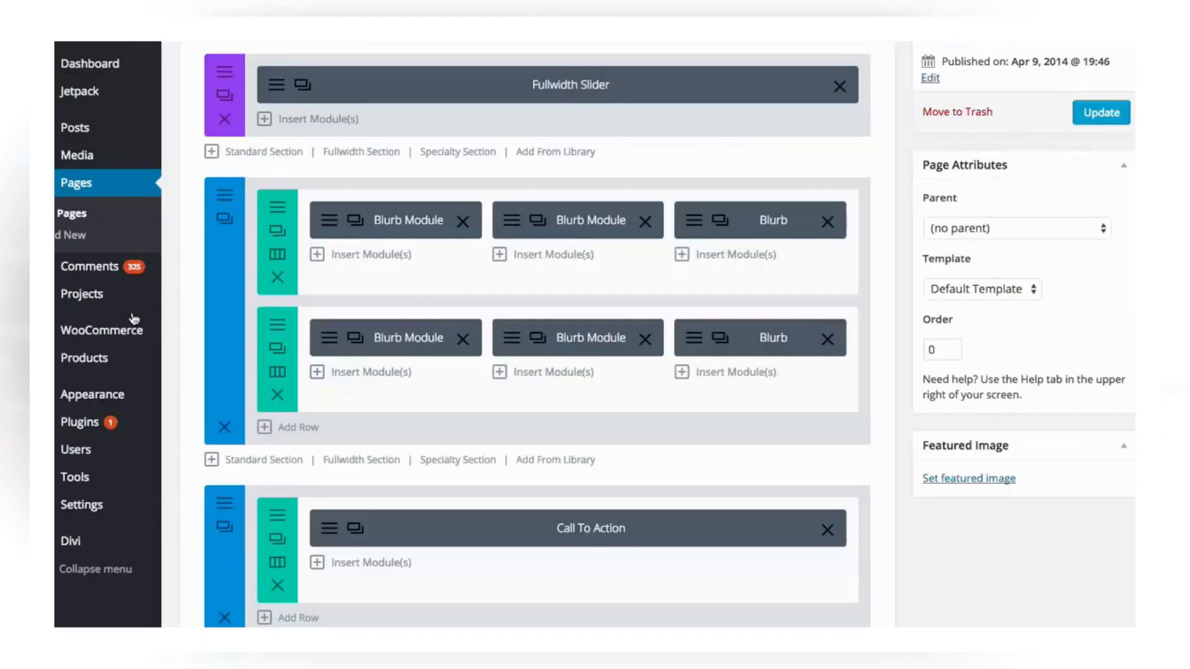
# - Collapse the two-row Blurb section below the Fullwidth Slider
pyautogui.rightClick(223, 278)
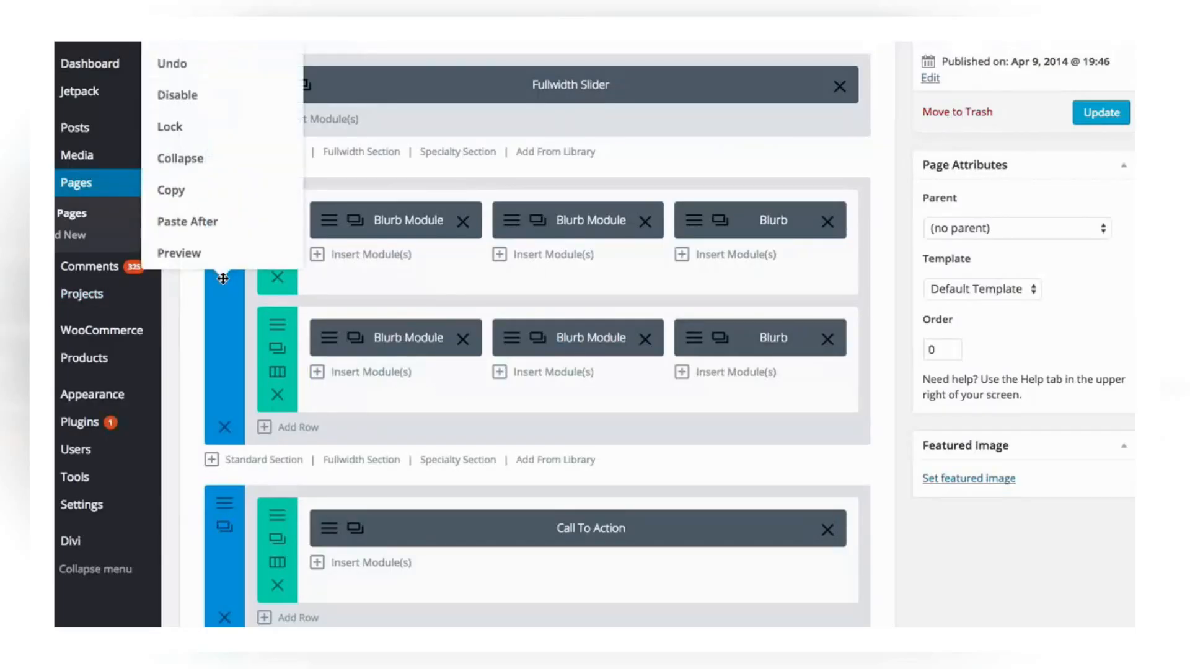
pyautogui.scroll(3, 223, 278)
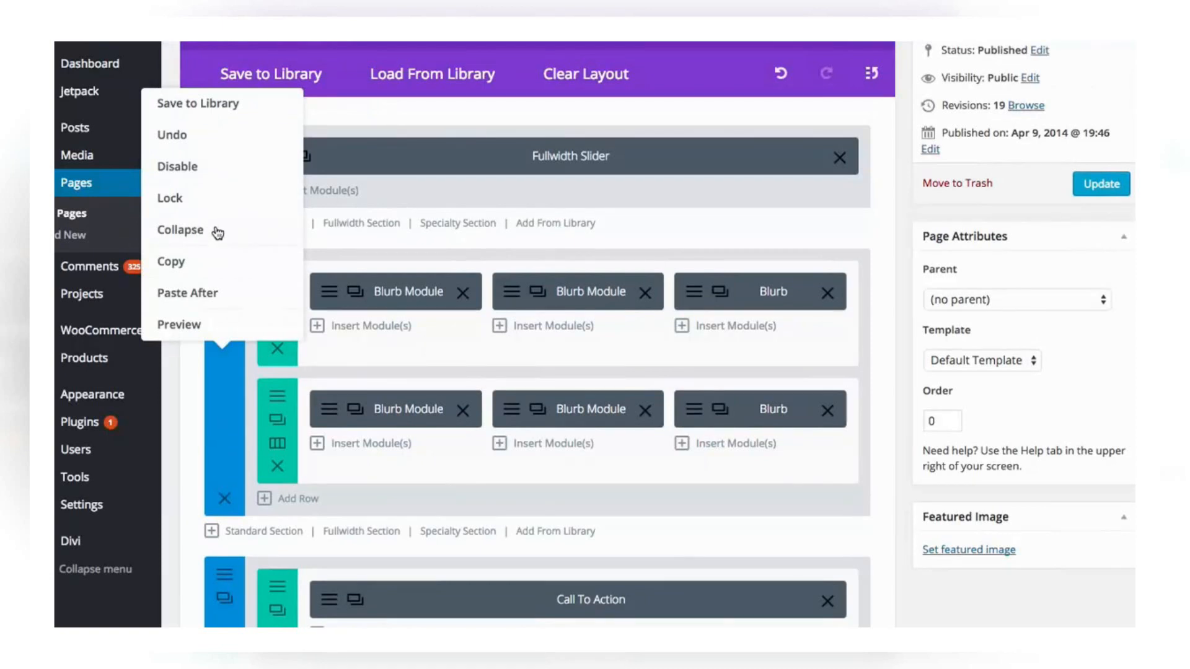
pyautogui.click(224, 232)
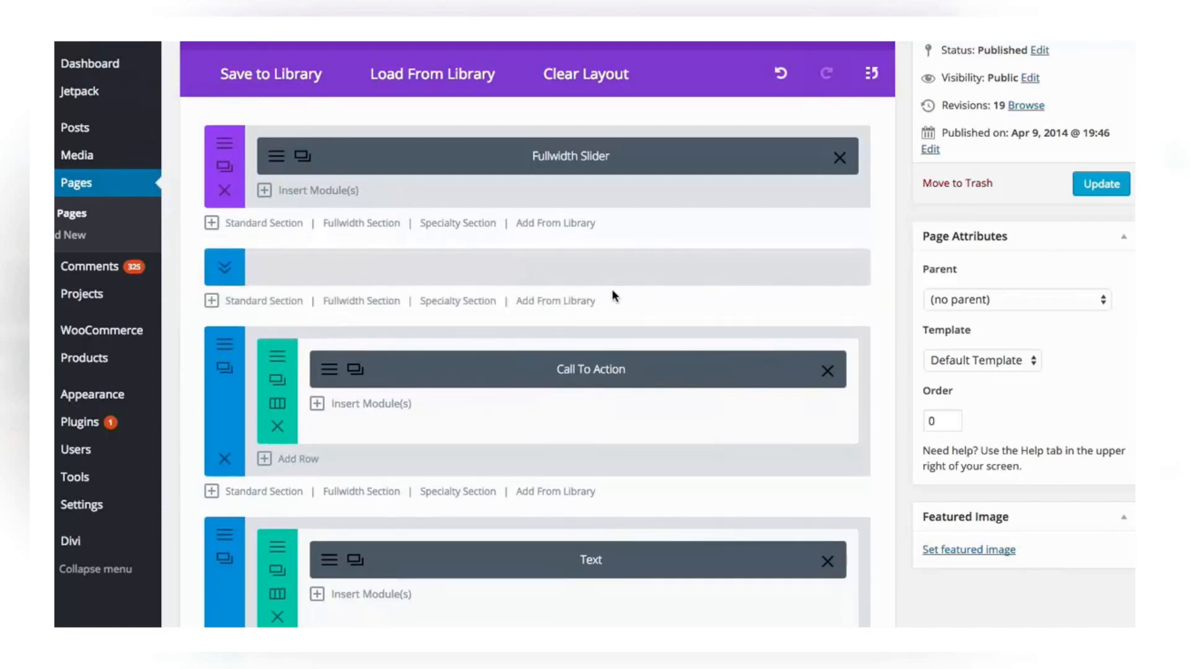
# - Collapse the Call To Action section and the Text and Image section beneath it
pyautogui.scroll(-11, 631, 295)
pyautogui.scroll(11, 623, 285)
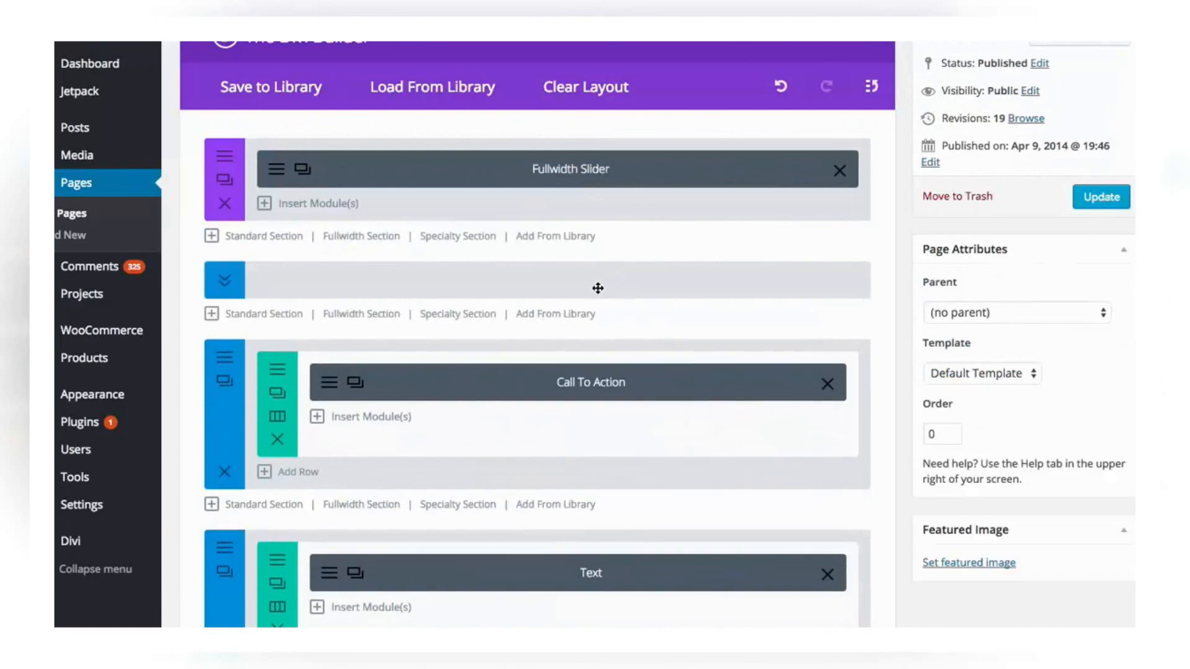
pyautogui.scroll(-8, 569, 283)
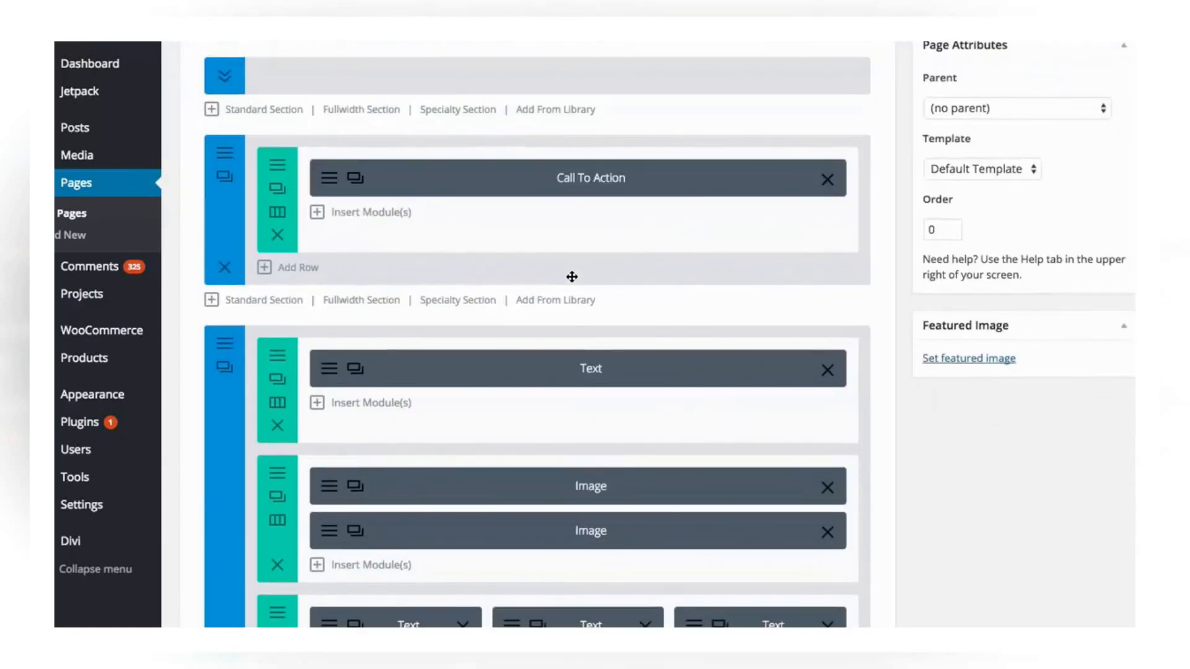
pyautogui.scroll(-4, 575, 277)
pyautogui.scroll(15, 569, 291)
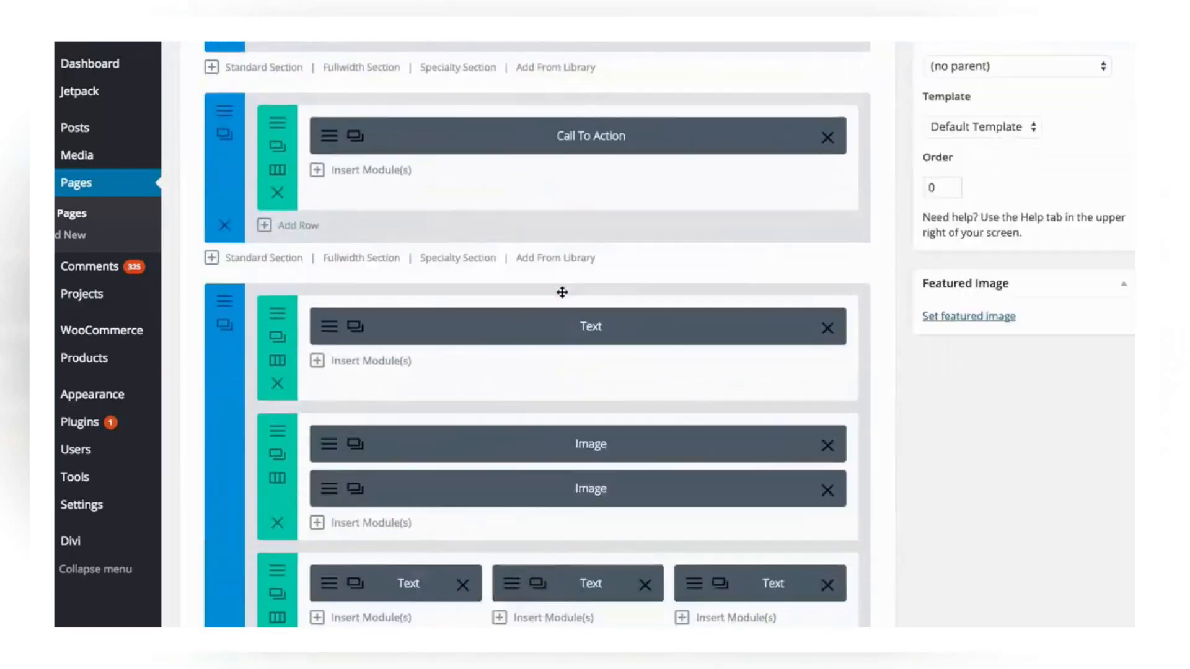
pyautogui.scroll(-5, 573, 297)
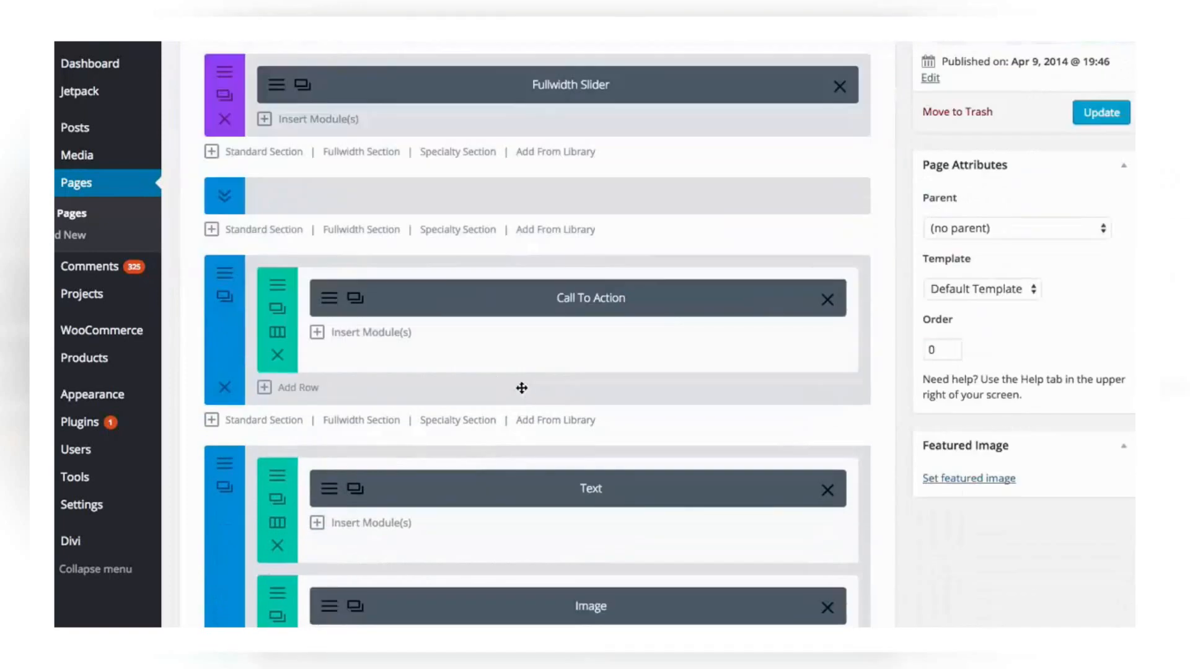
pyautogui.rightClick(561, 387)
pyautogui.click(568, 269)
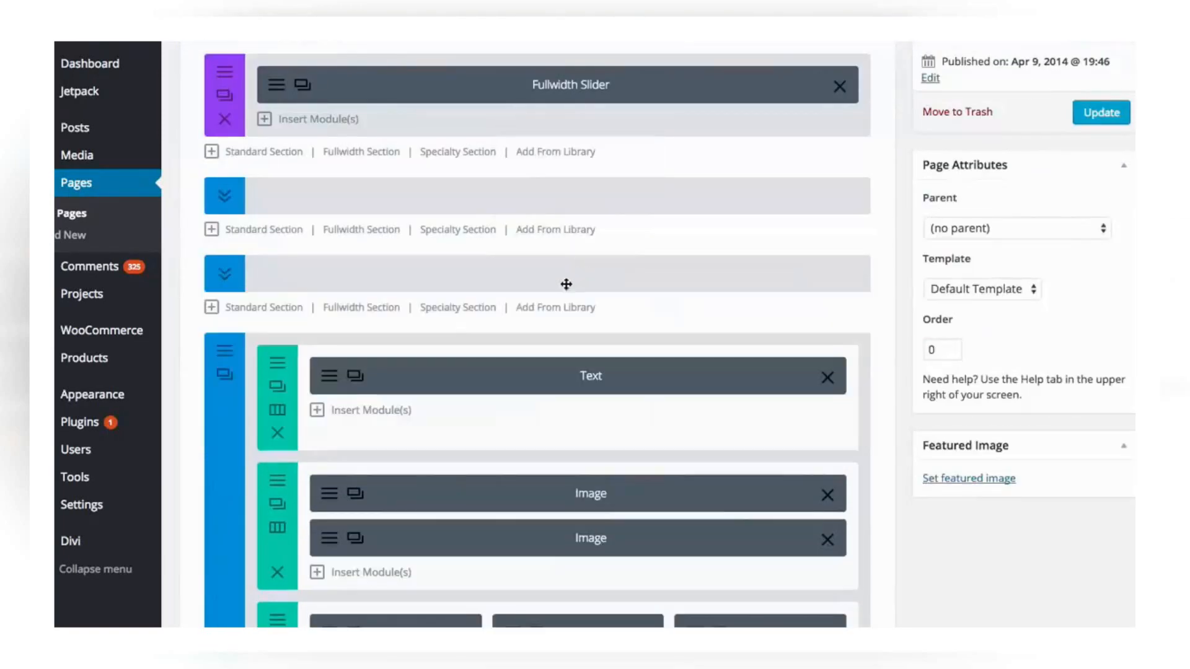
pyautogui.rightClick(224, 400)
pyautogui.click(217, 305)
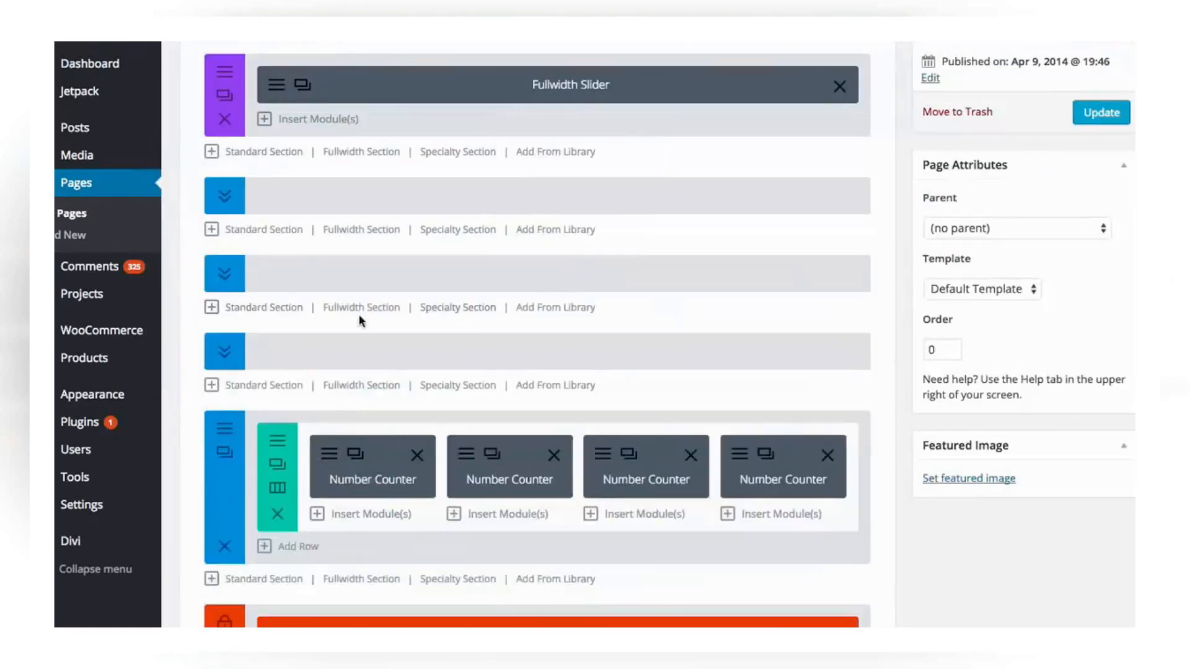
# - Expand the Text and Image section, and collapse its single-Text row and its three-column Text row
pyautogui.scroll(-2, 352, 335)
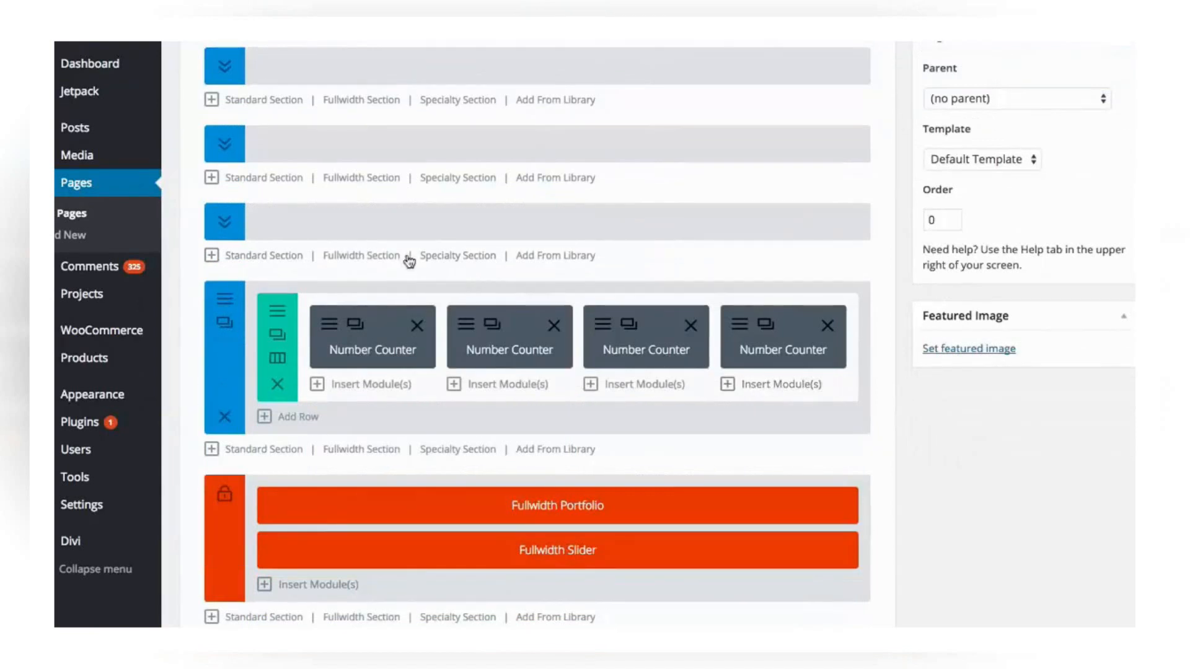
pyautogui.click(224, 231)
pyautogui.rightClick(542, 287)
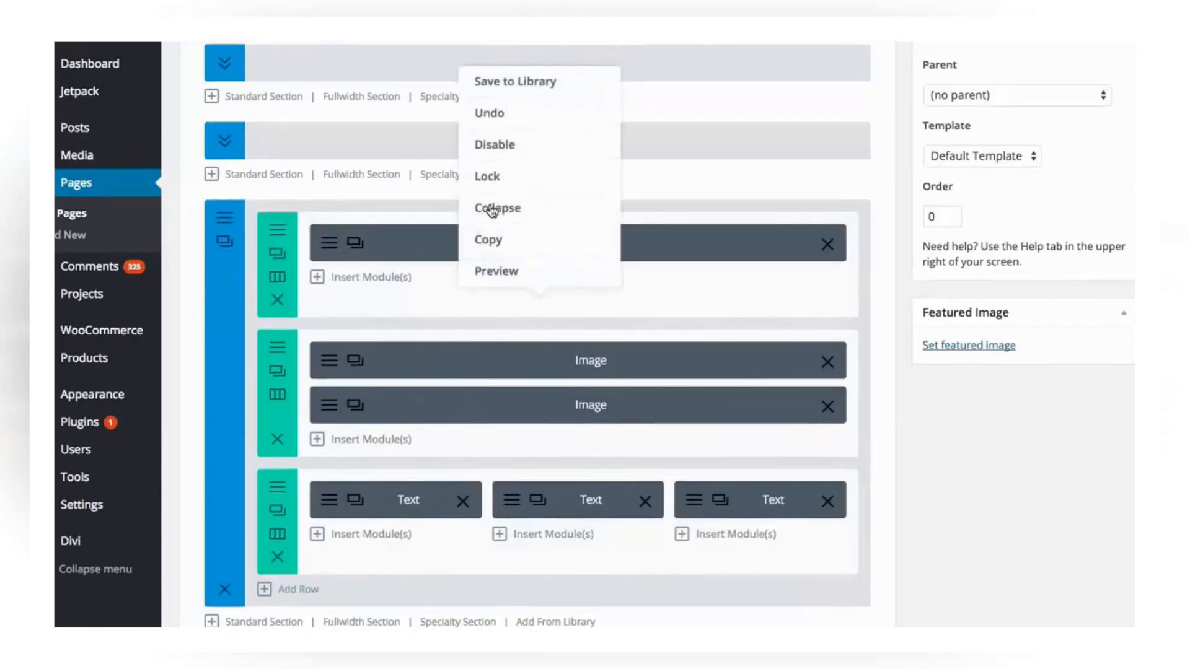
pyautogui.click(497, 207)
pyautogui.rightClick(634, 486)
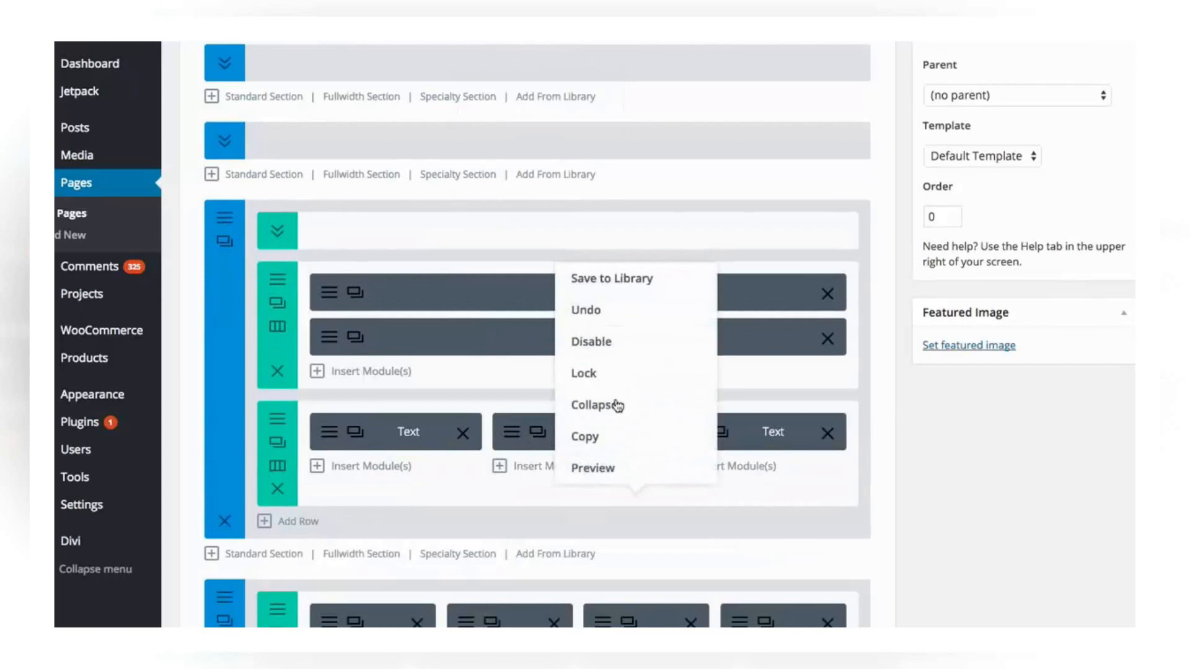
pyautogui.click(617, 404)
# - Collapse the whole Text and Image section, and collapse the Fullwidth Slider section at the start of the layout
pyautogui.rightClick(239, 310)
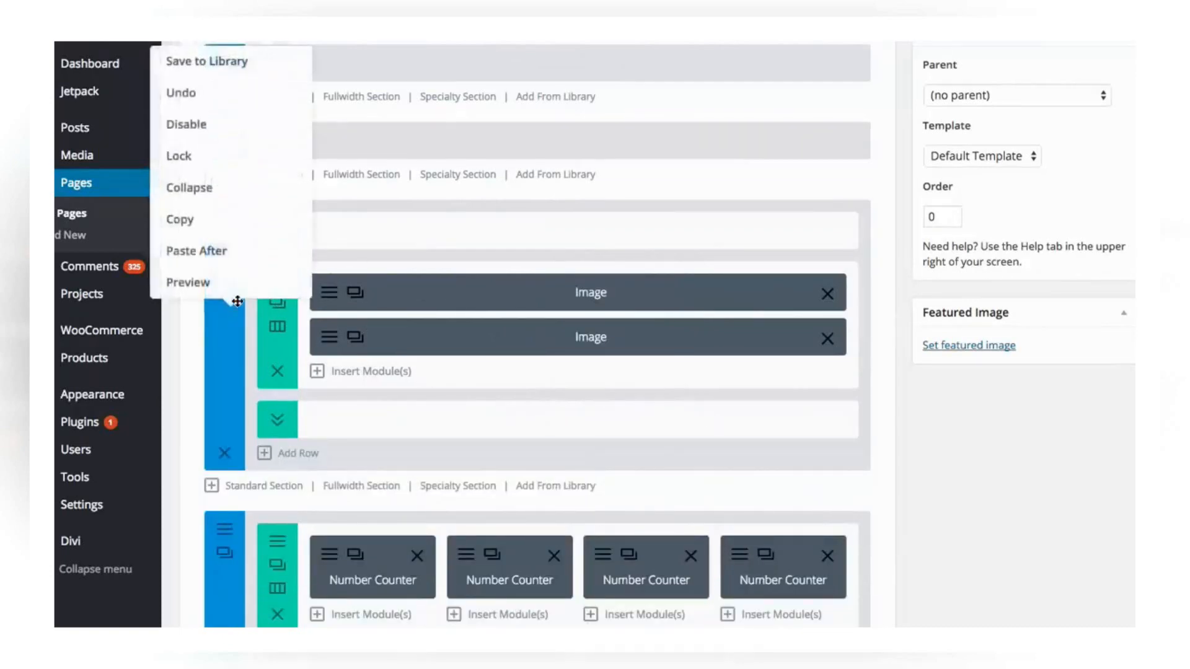
pyautogui.click(216, 188)
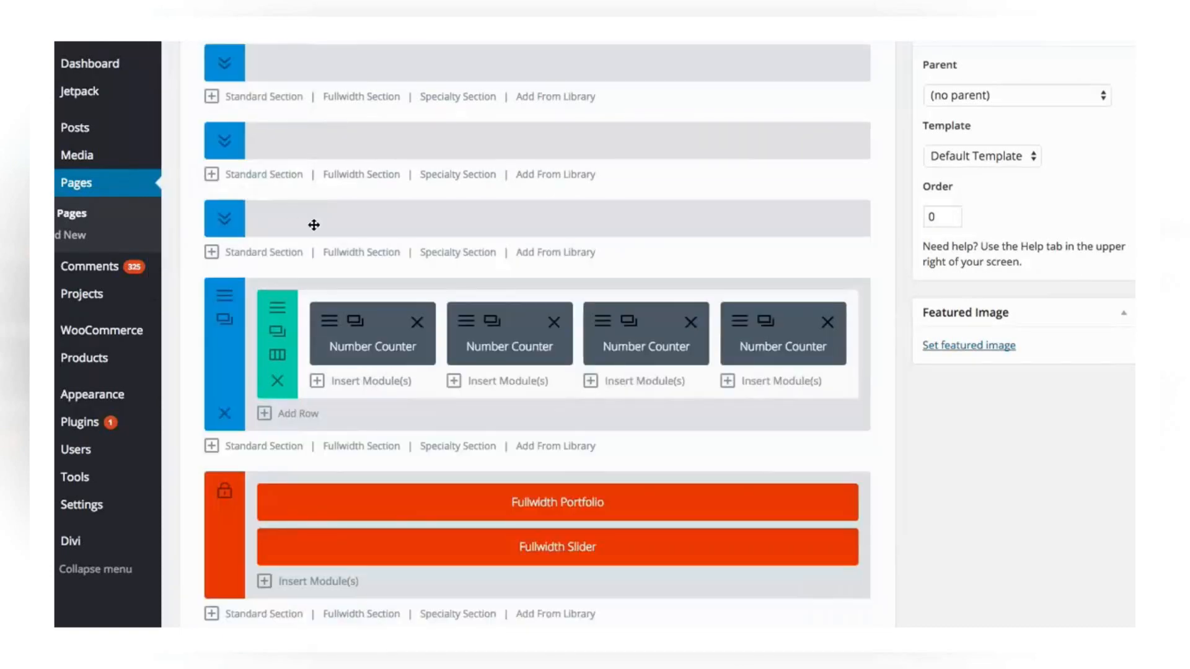
pyautogui.scroll(8, 438, 330)
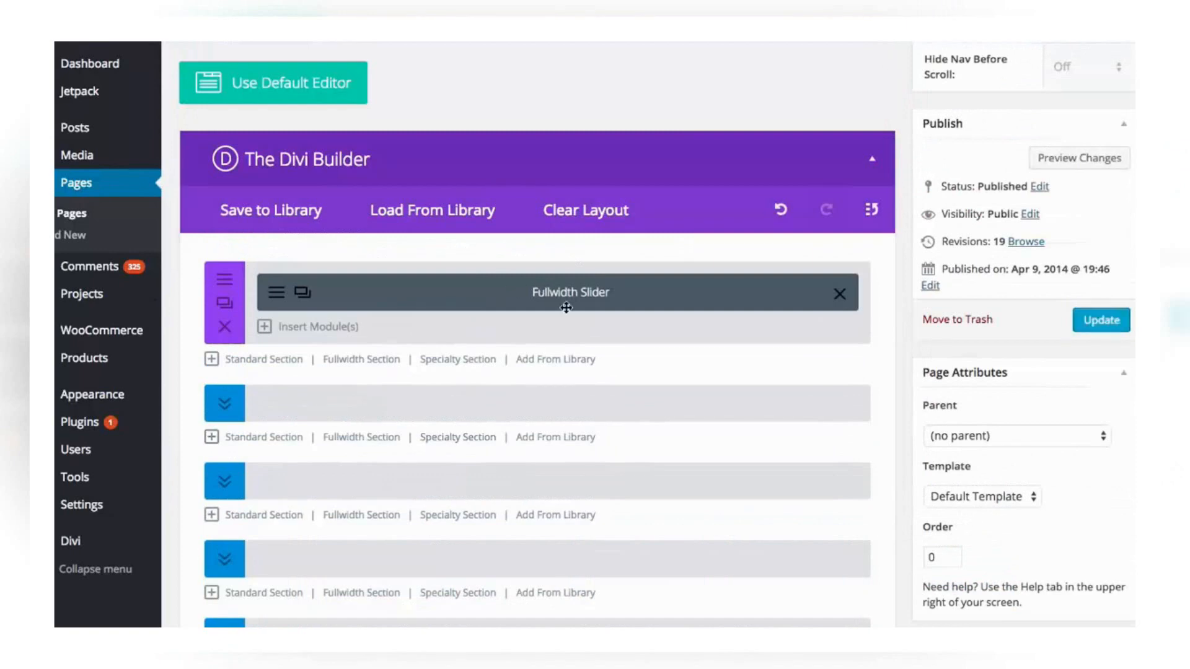
pyautogui.rightClick(566, 308)
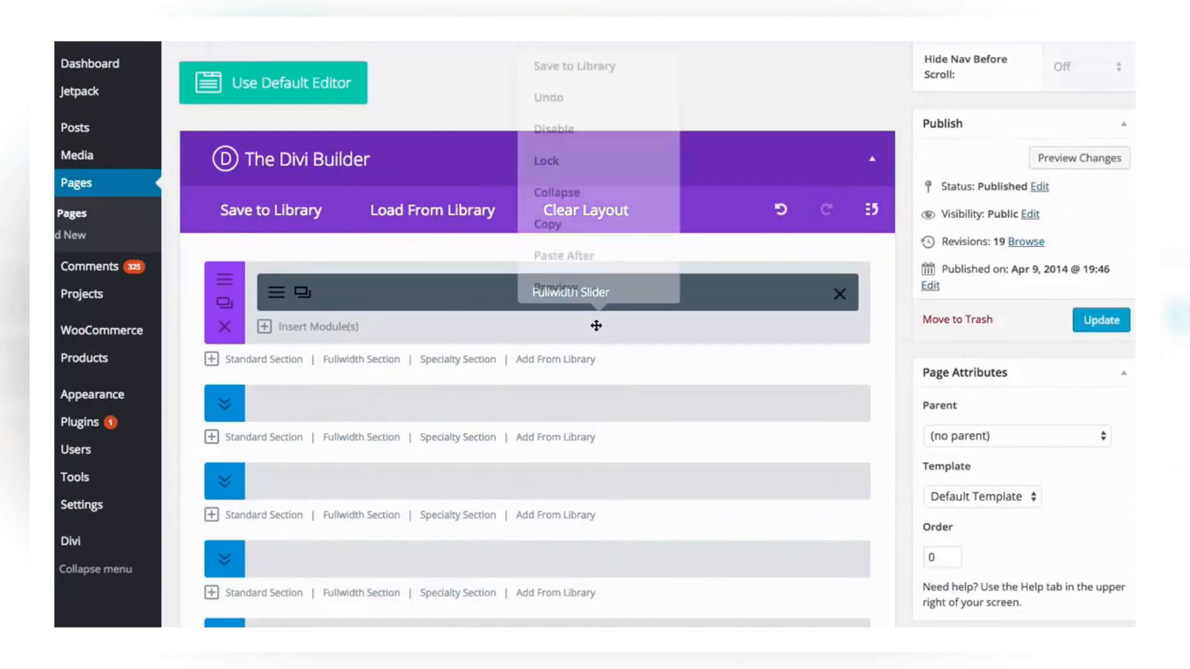
pyautogui.click(582, 212)
# - Unlock the section containing the Fullwidth Portfolio and Fullwidth Slider modules
pyautogui.scroll(-6, 563, 253)
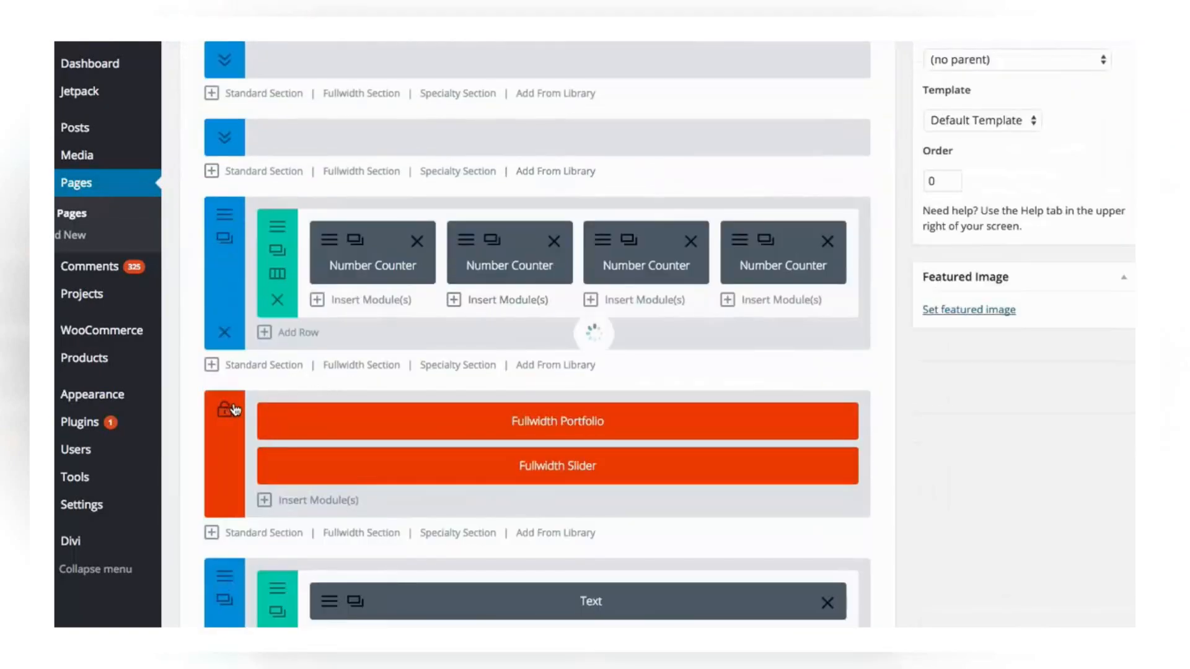
pyautogui.click(224, 411)
pyautogui.scroll(1, 382, 460)
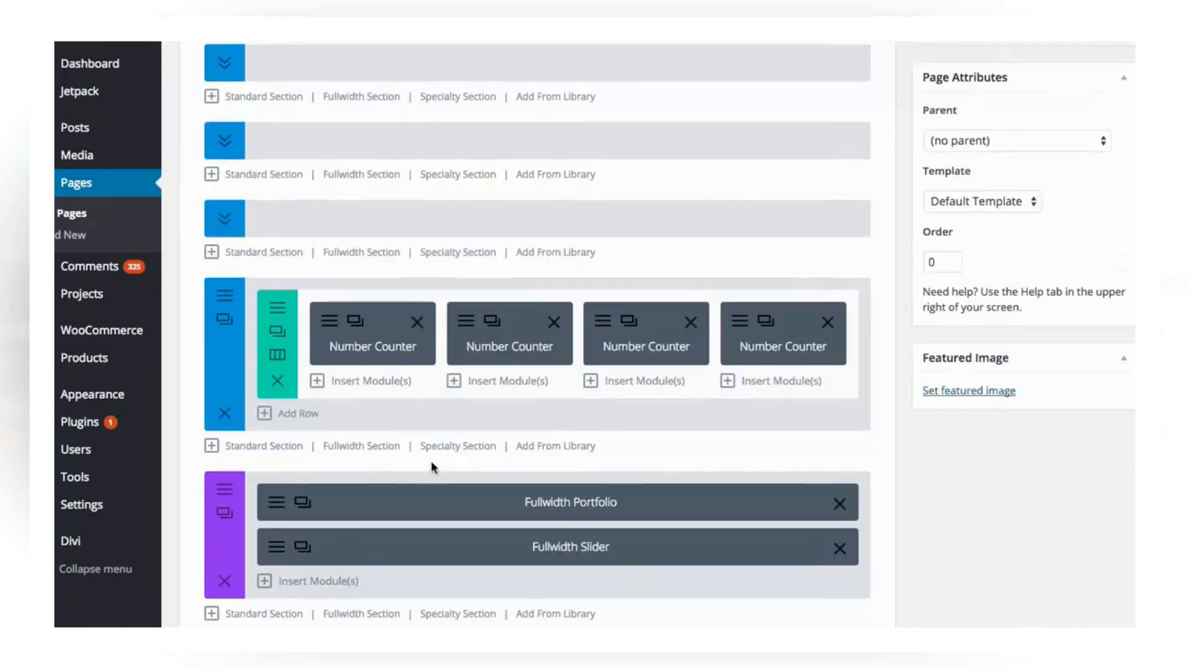
# - Collapse the section containing the four Number Counter modules
pyautogui.scroll(-7, 430, 468)
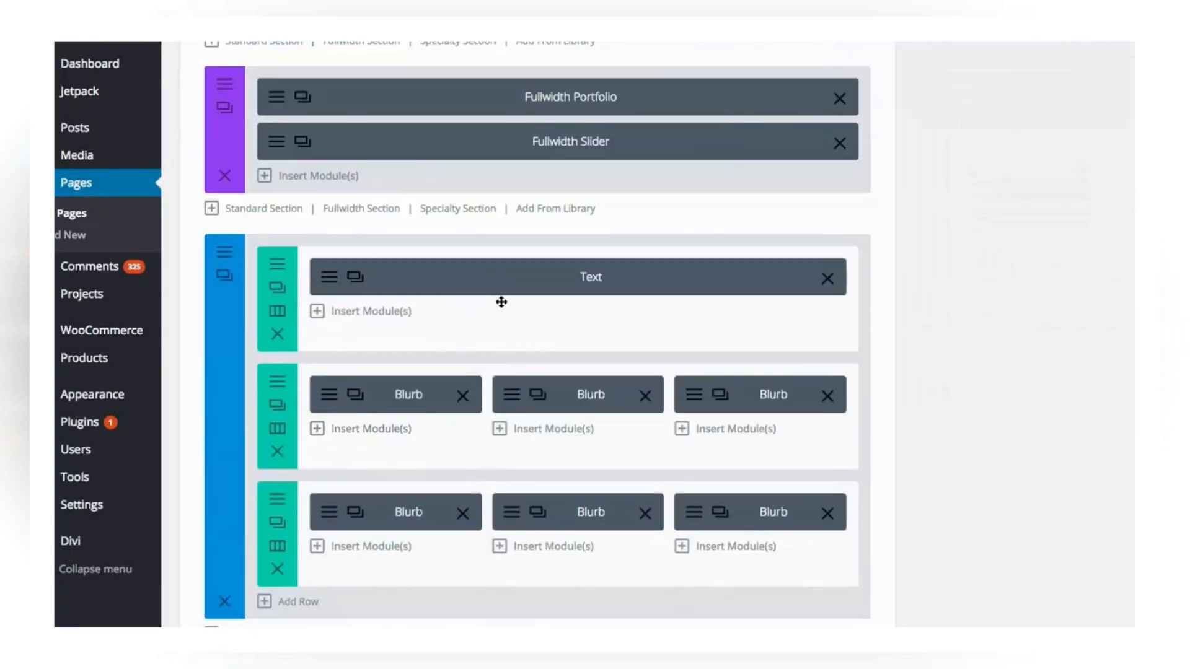
pyautogui.scroll(5, 372, 366)
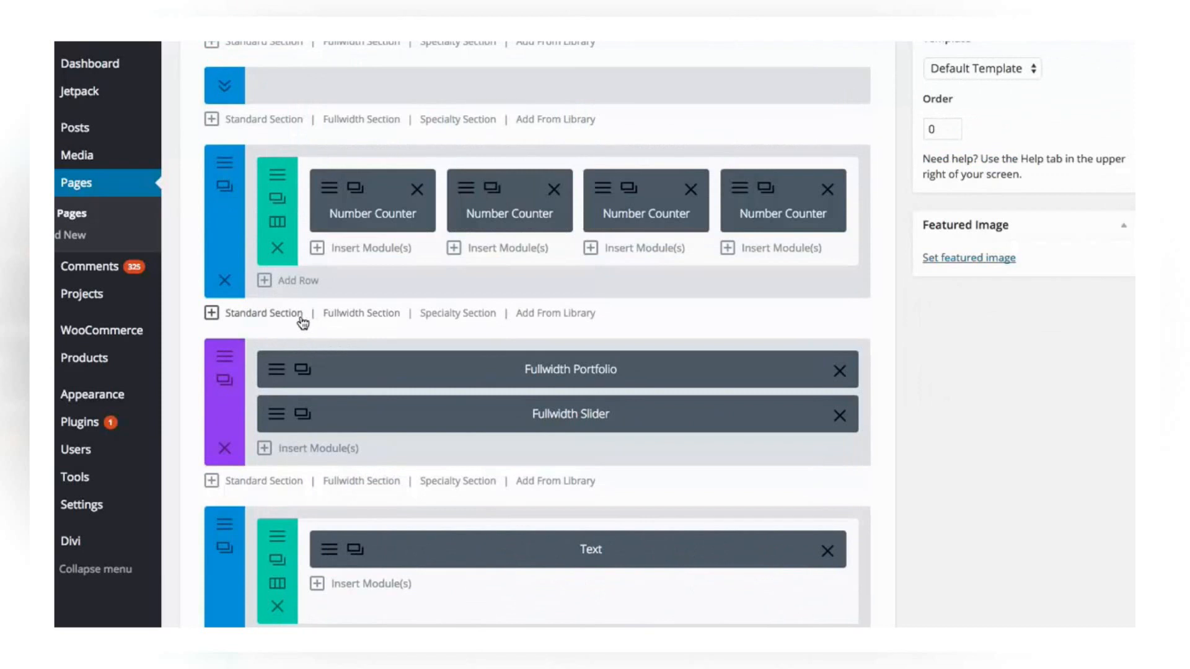
pyautogui.scroll(2, 312, 322)
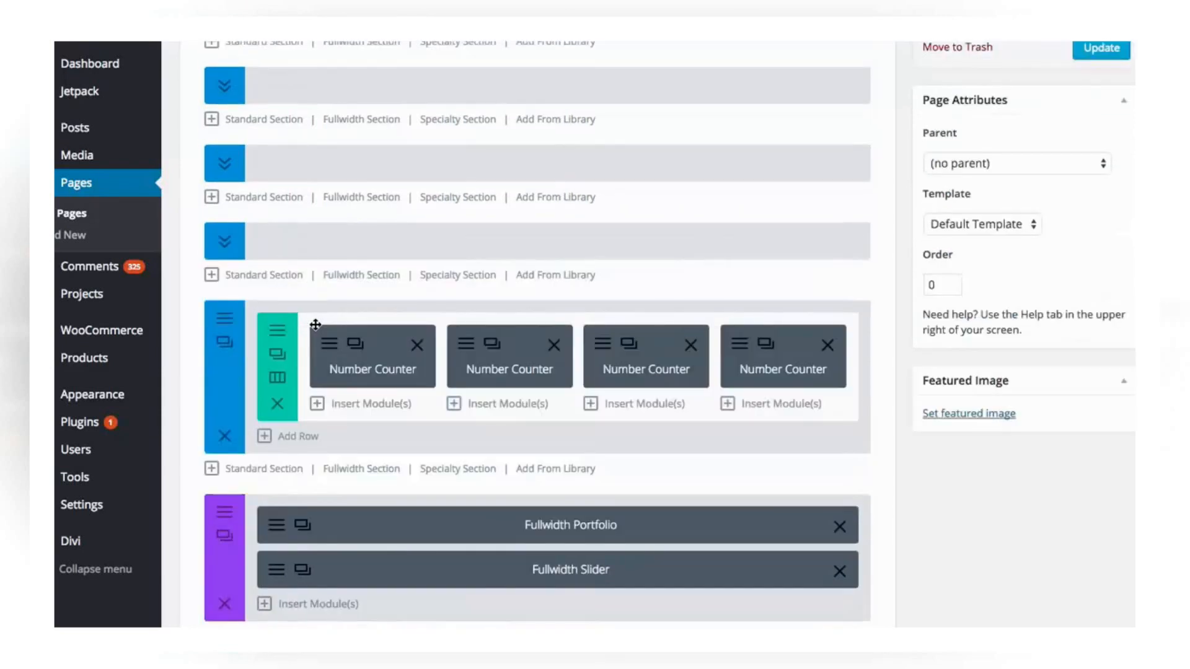
pyautogui.rightClick(225, 387)
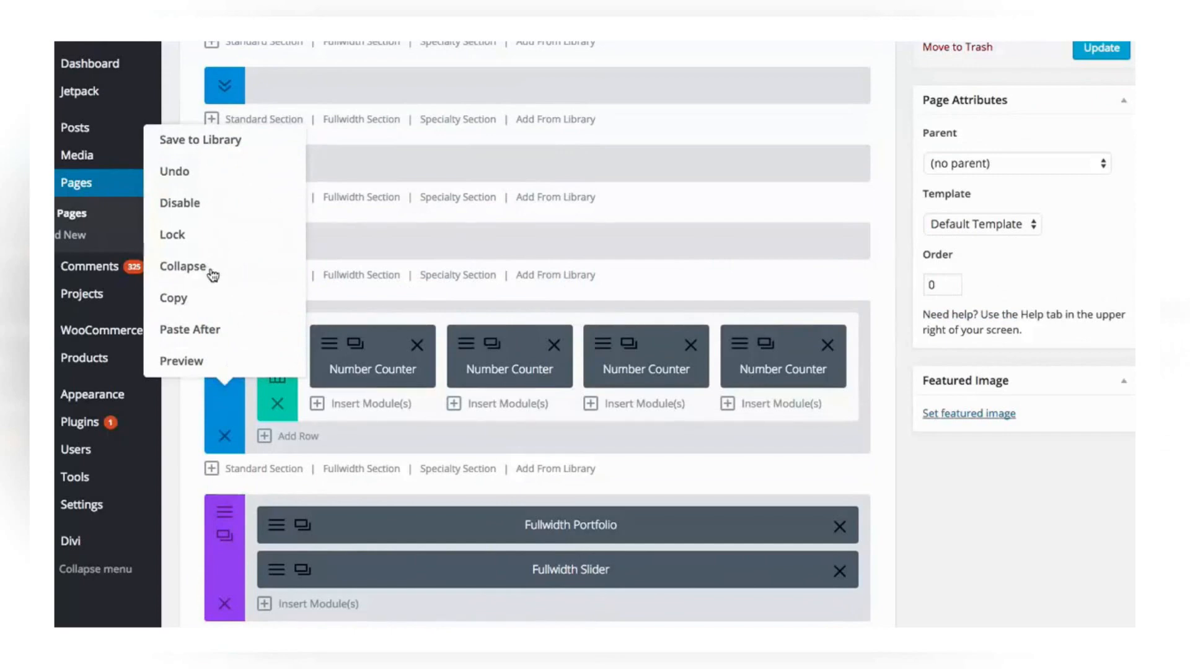
pyautogui.click(183, 266)
# - Lock the first four collapsed sections of the layout, from the Fullwidth Slider section through the fourth section
pyautogui.scroll(4, 385, 304)
pyautogui.rightClick(397, 254)
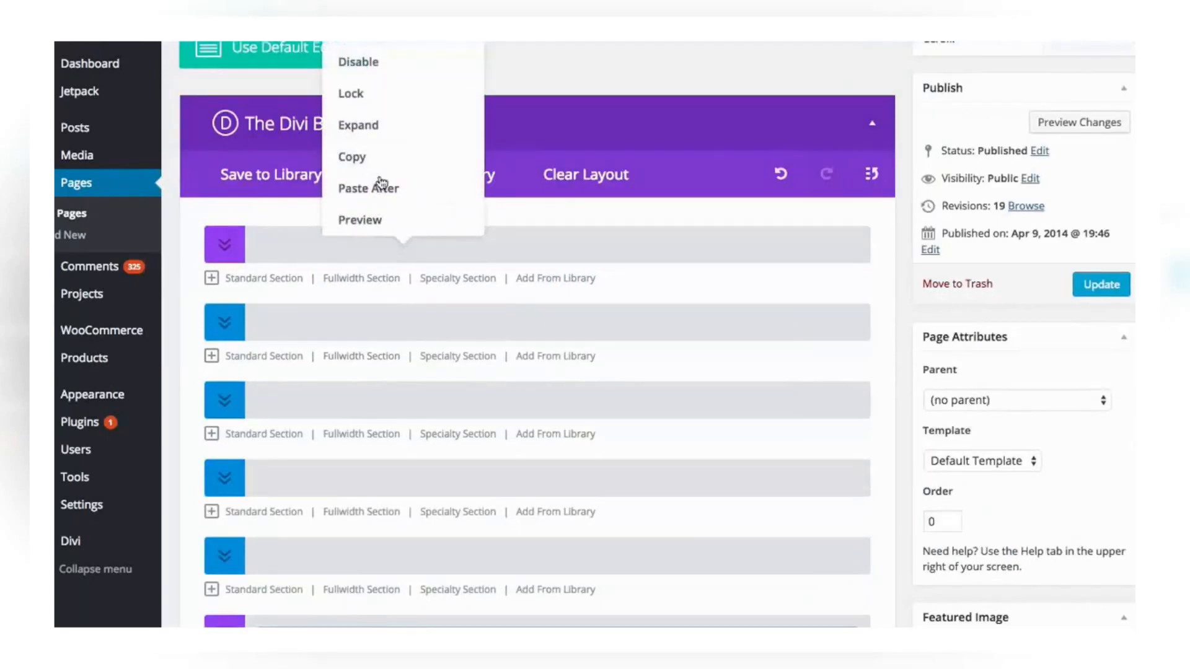
pyautogui.click(384, 95)
pyautogui.rightClick(325, 324)
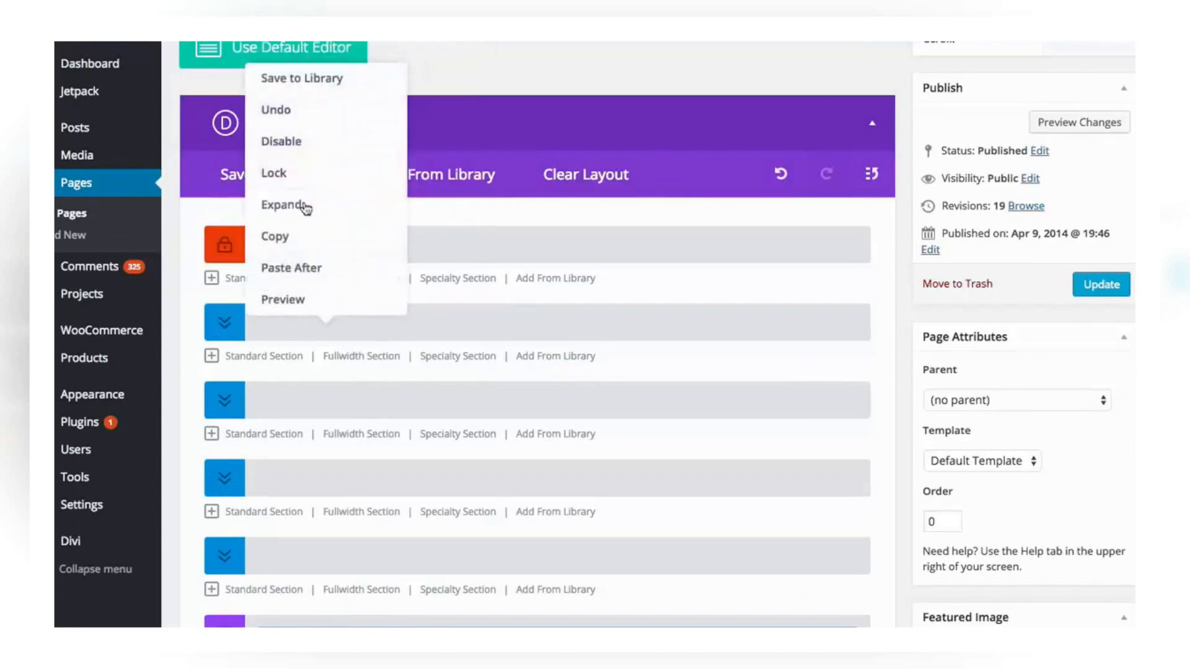
pyautogui.click(304, 173)
pyautogui.rightClick(308, 393)
pyautogui.click(308, 252)
pyautogui.rightClick(308, 470)
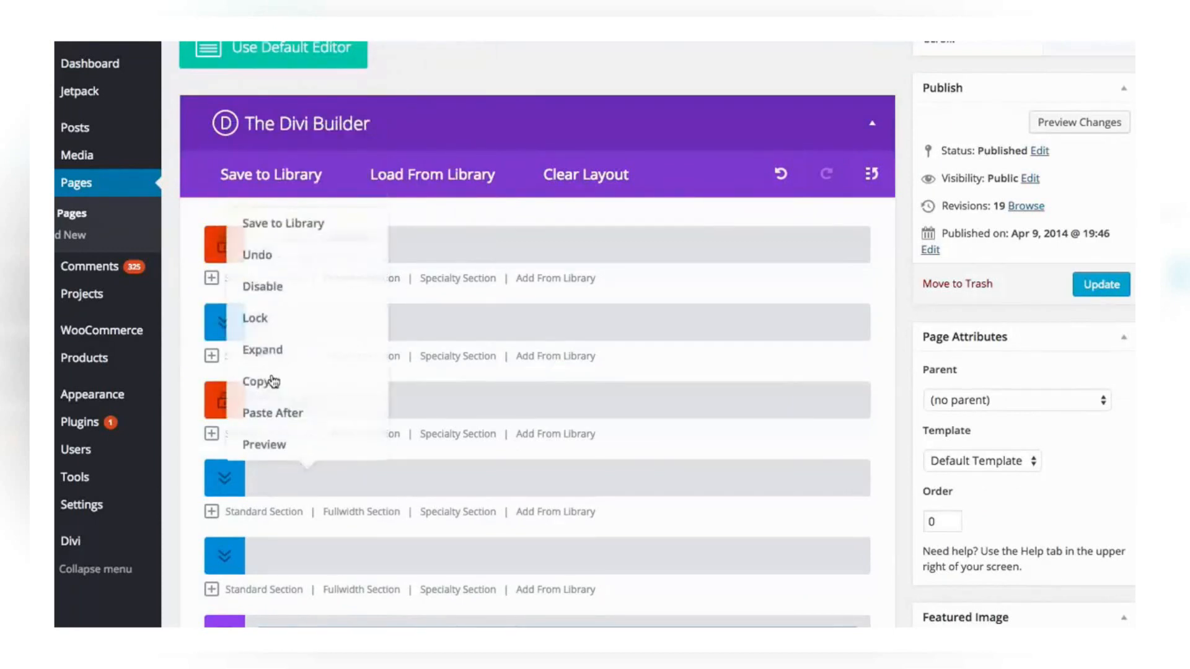
pyautogui.click(275, 322)
pyautogui.rightClick(374, 327)
pyautogui.click(368, 178)
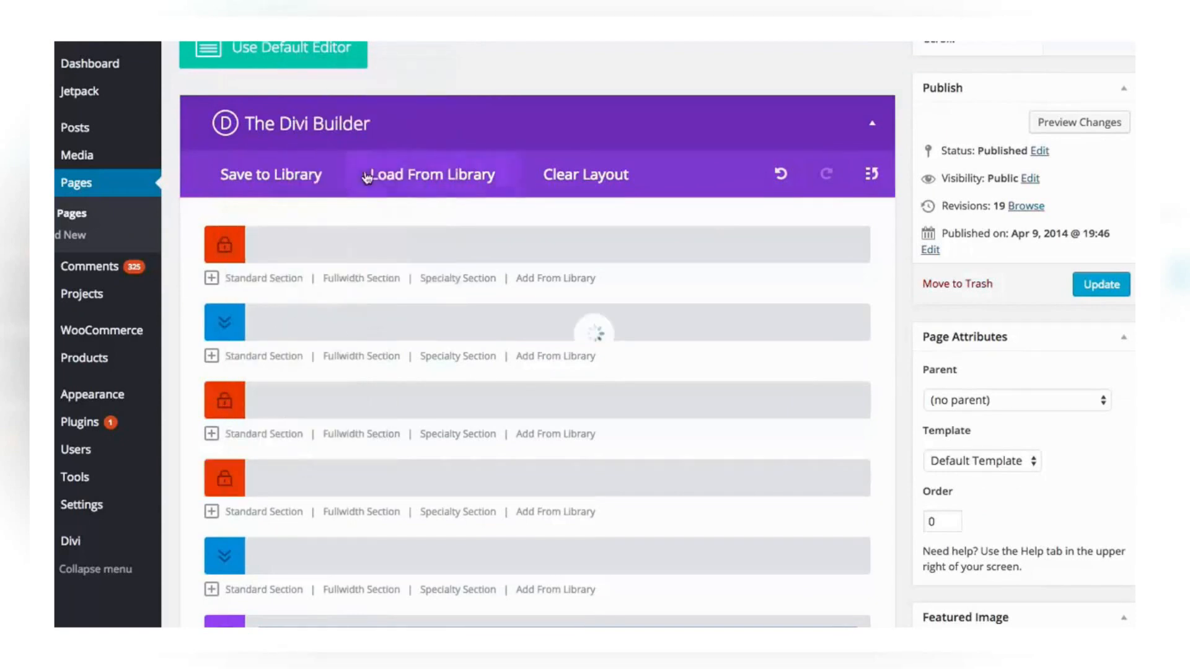
# - Collapse both three-column Blurb rows in the section that follows the Fullwidth Portfolio section
pyautogui.scroll(-3, 462, 336)
pyautogui.scroll(5, 527, 347)
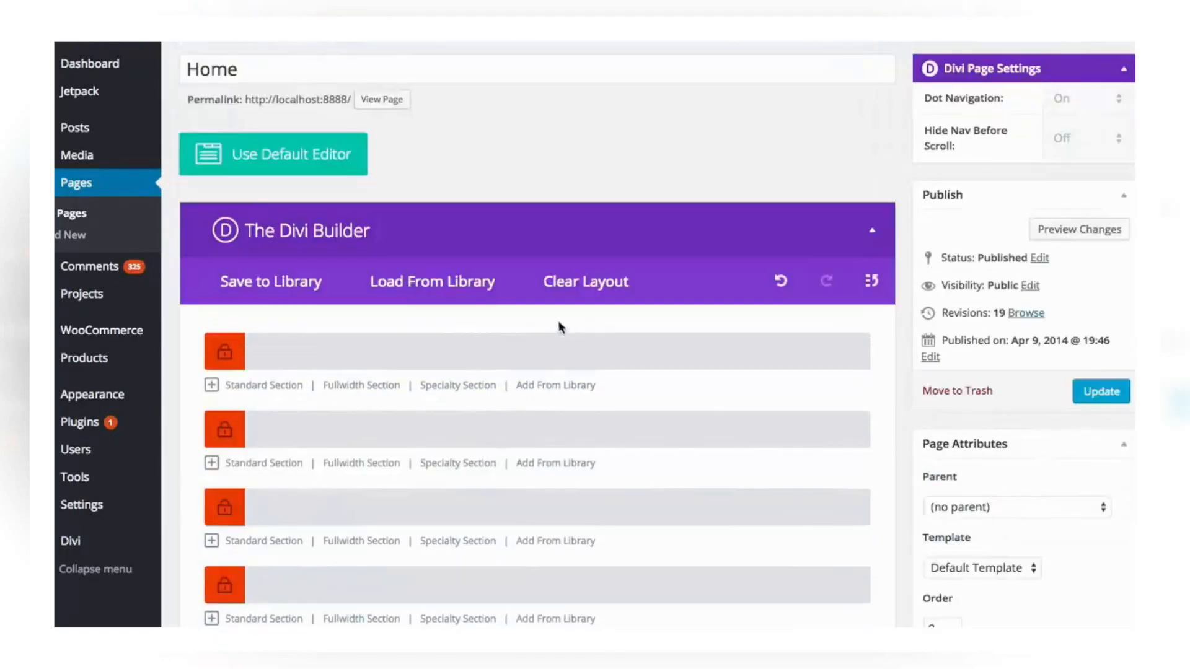
pyautogui.scroll(-3, 456, 306)
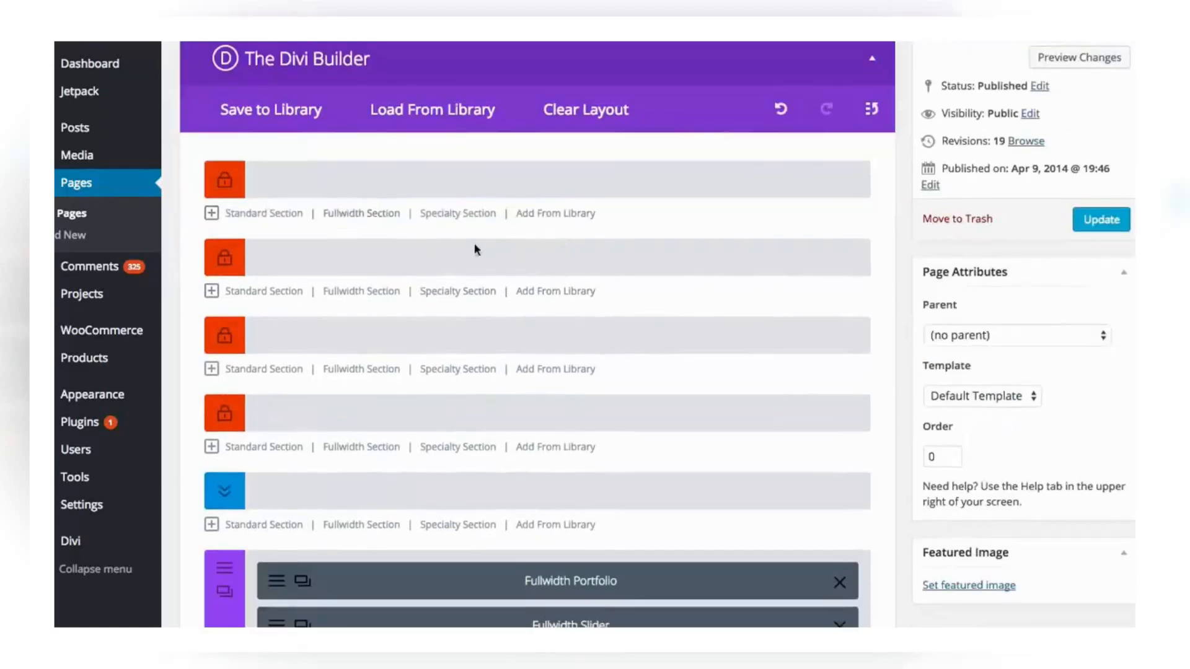
pyautogui.scroll(-8, 483, 263)
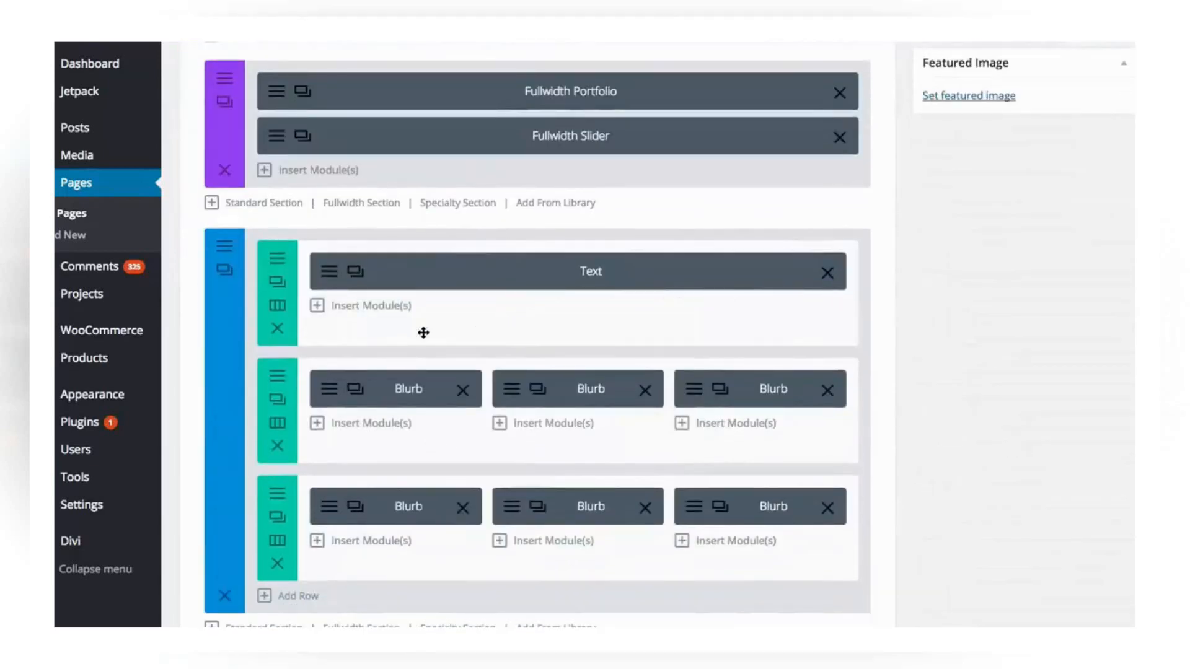
pyautogui.rightClick(395, 447)
pyautogui.click(378, 365)
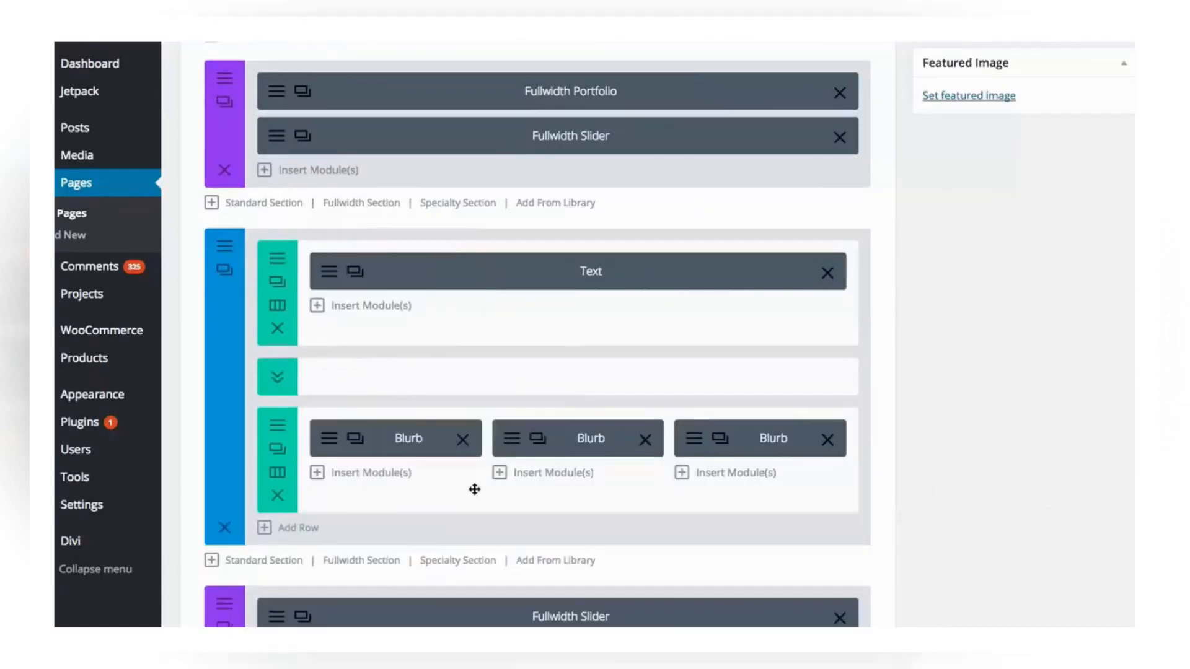
pyautogui.rightClick(485, 482)
pyautogui.click(457, 405)
# - Lock the two collapsed Blurb rows beneath the Text row
pyautogui.rightClick(482, 442)
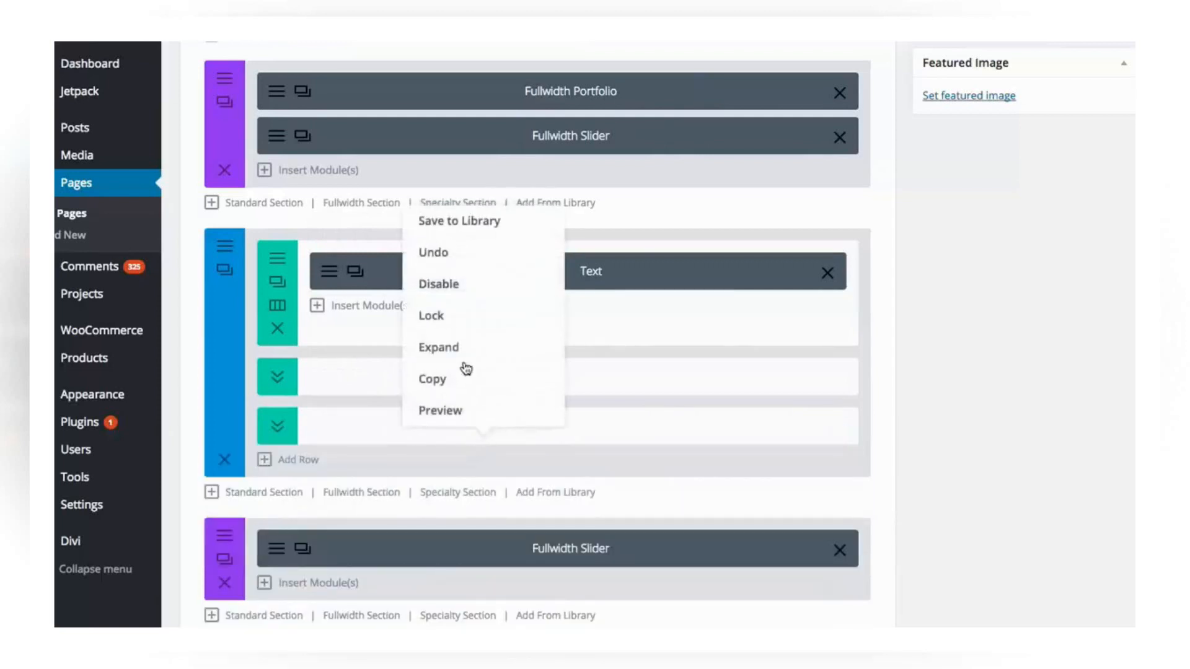
pyautogui.click(454, 319)
pyautogui.rightClick(365, 375)
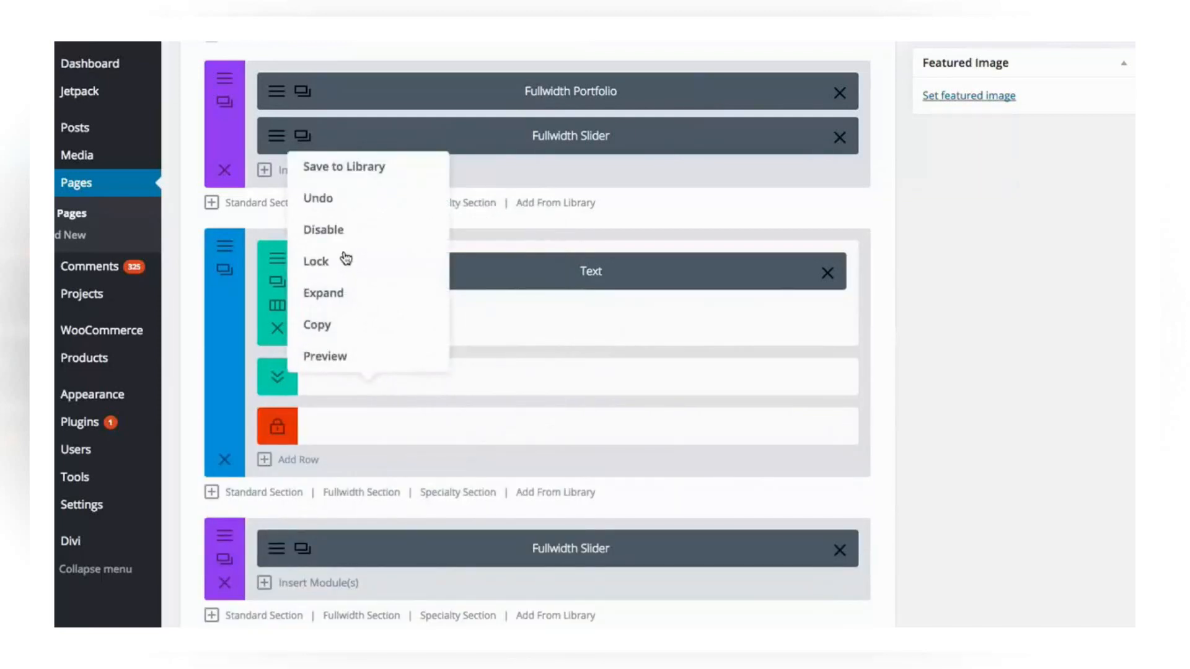
pyautogui.click(347, 261)
# - Unlock the four locked sections at the start of the layout
pyautogui.scroll(10, 863, 389)
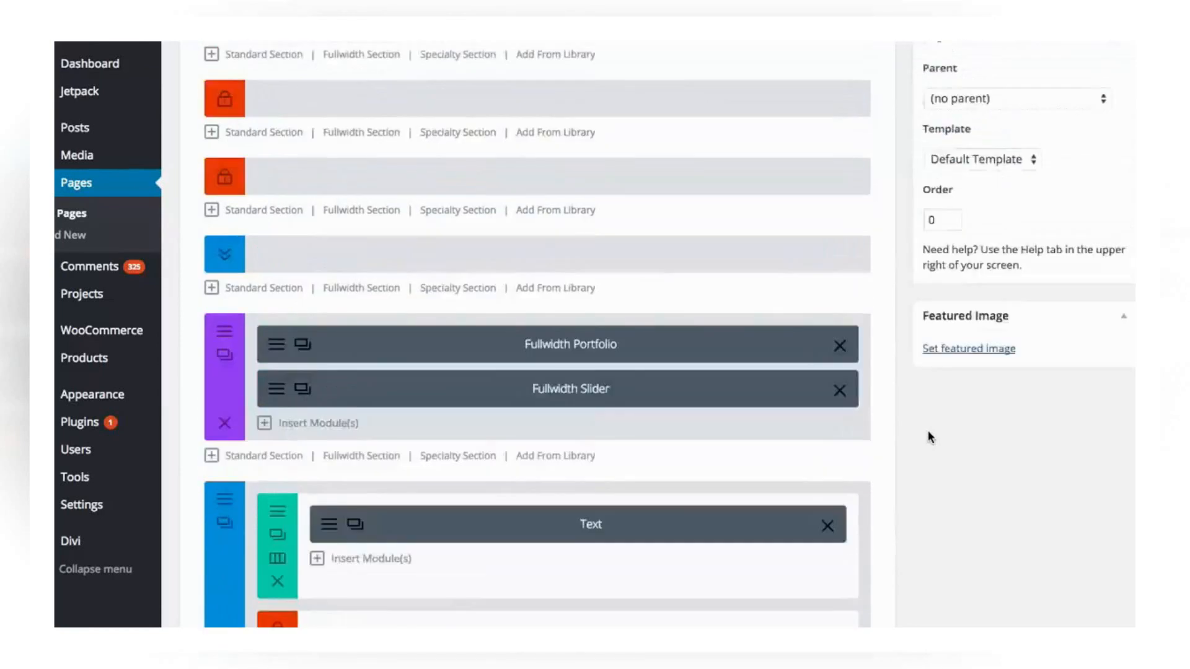
pyautogui.scroll(-2, 884, 370)
pyautogui.click(234, 390)
pyautogui.click(227, 308)
pyautogui.click(225, 226)
pyautogui.click(226, 158)
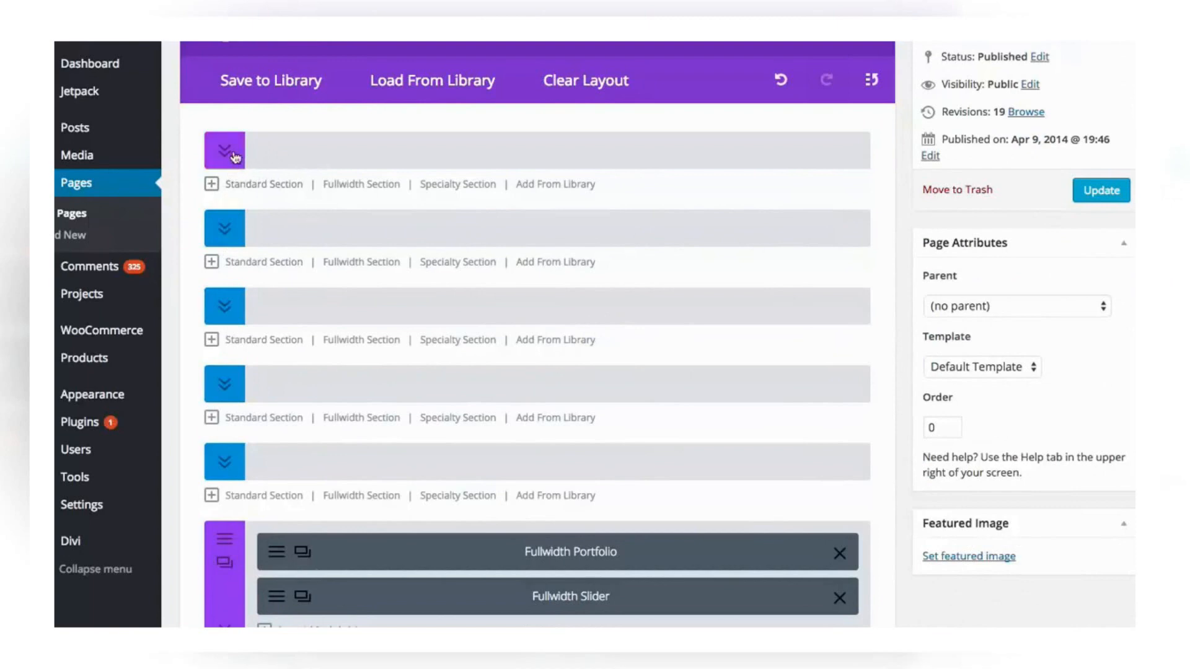
# - Expand the first three sections, which contain the Call To Action, Fullwidth Slider and Blurb modules
pyautogui.click(232, 229)
pyautogui.click(225, 152)
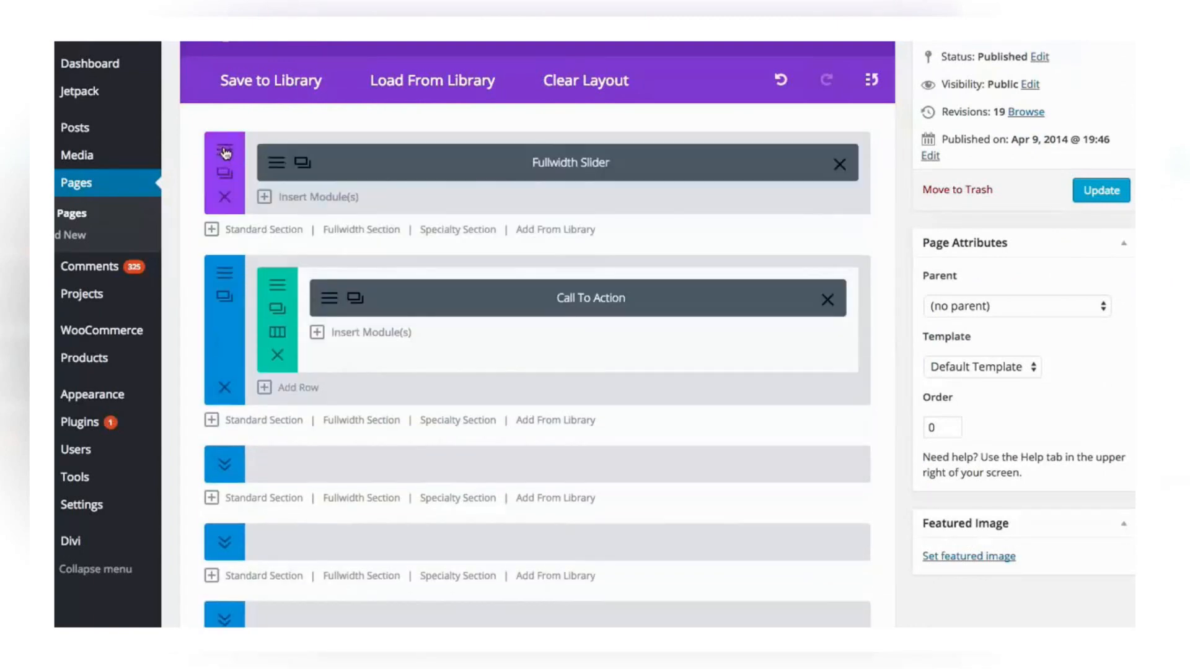
pyautogui.click(233, 475)
# - Expand the Text and Image section along with its single-Text row and its three-column Text row
pyautogui.scroll(-5, 314, 417)
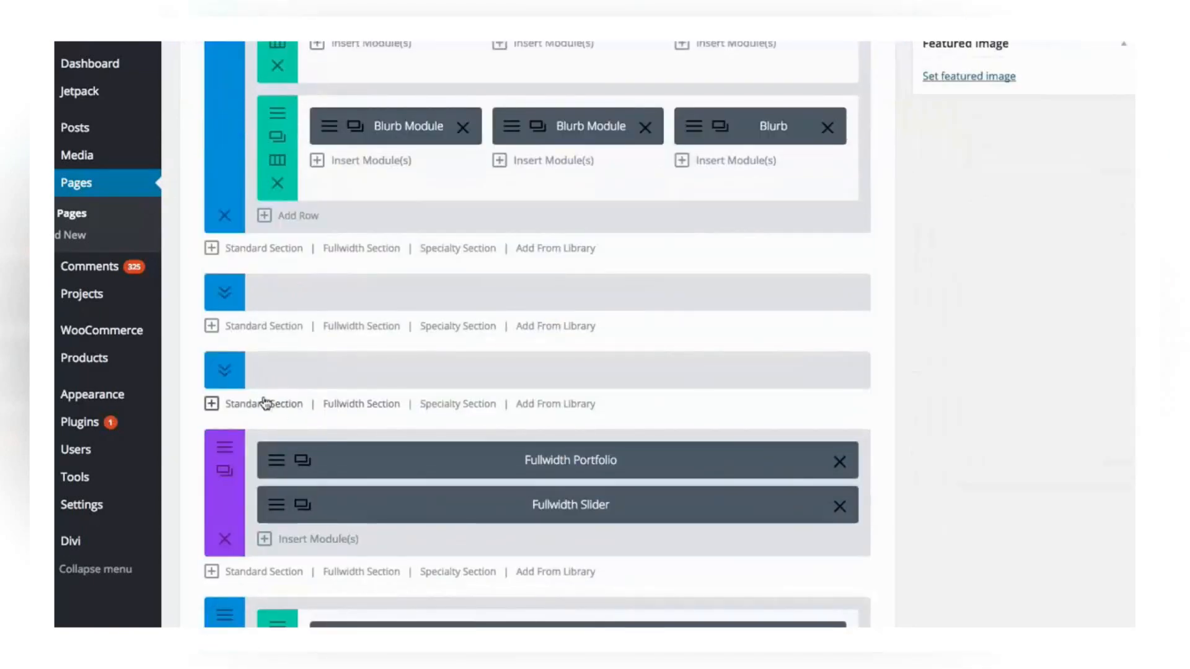
pyautogui.click(227, 291)
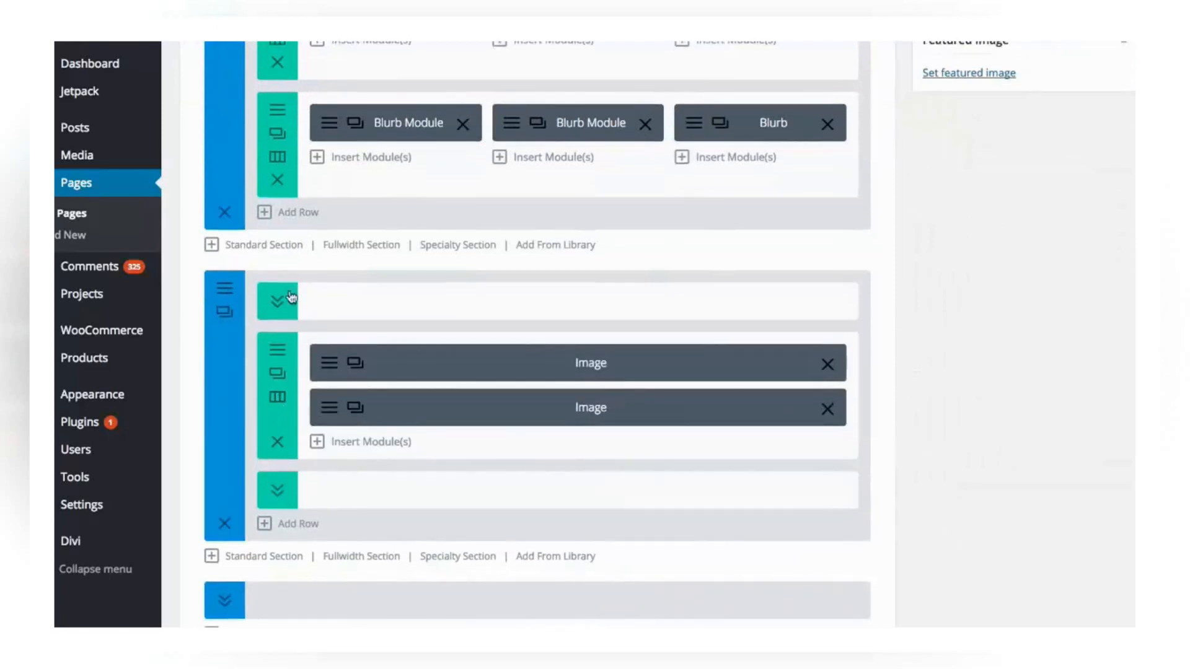
pyautogui.click(277, 303)
pyautogui.scroll(-1, 278, 508)
pyautogui.click(278, 529)
# - View the context options available for the Text module above the Image modules, and dismiss them without choosing one
pyautogui.rightClick(507, 290)
pyautogui.scroll(2, 612, 372)
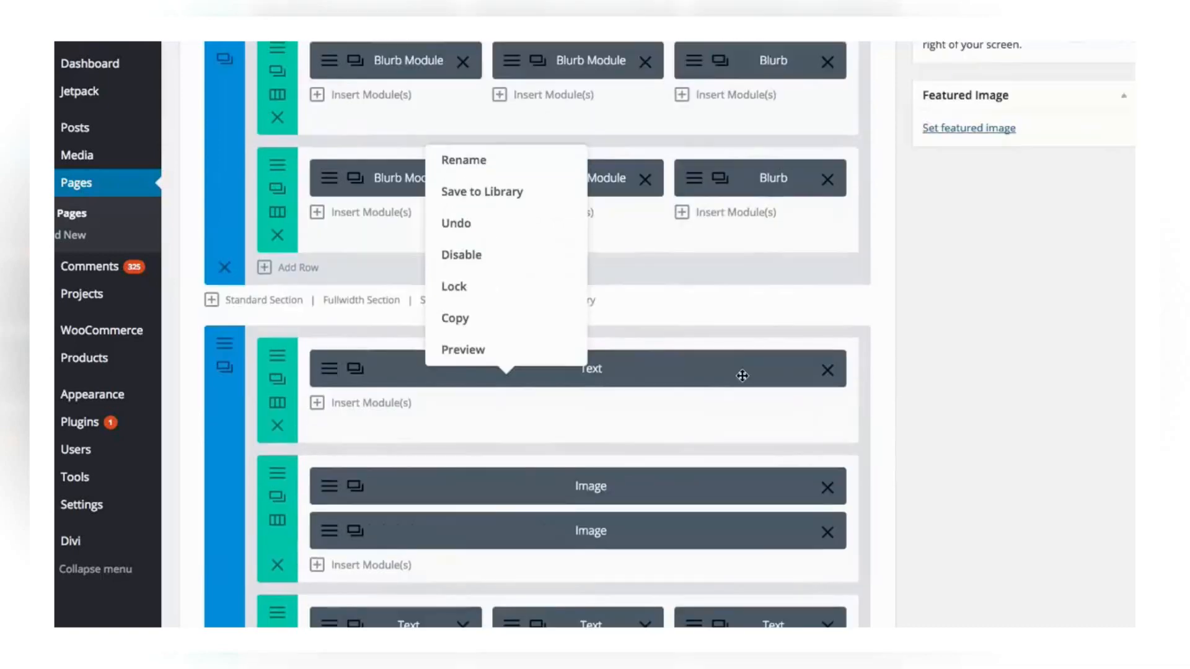
pyautogui.scroll(5, 806, 390)
pyautogui.click(928, 481)
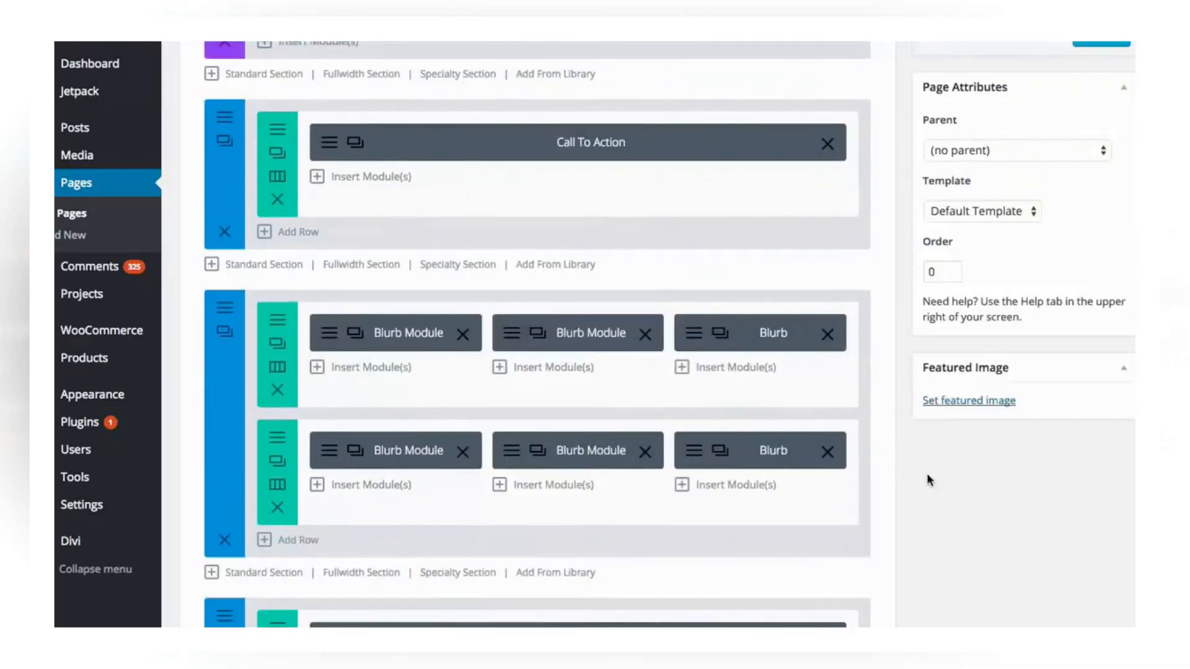
# - Bring up the context options for the middle Blurb Module in the first Blurb row
pyautogui.scroll(3, 928, 484)
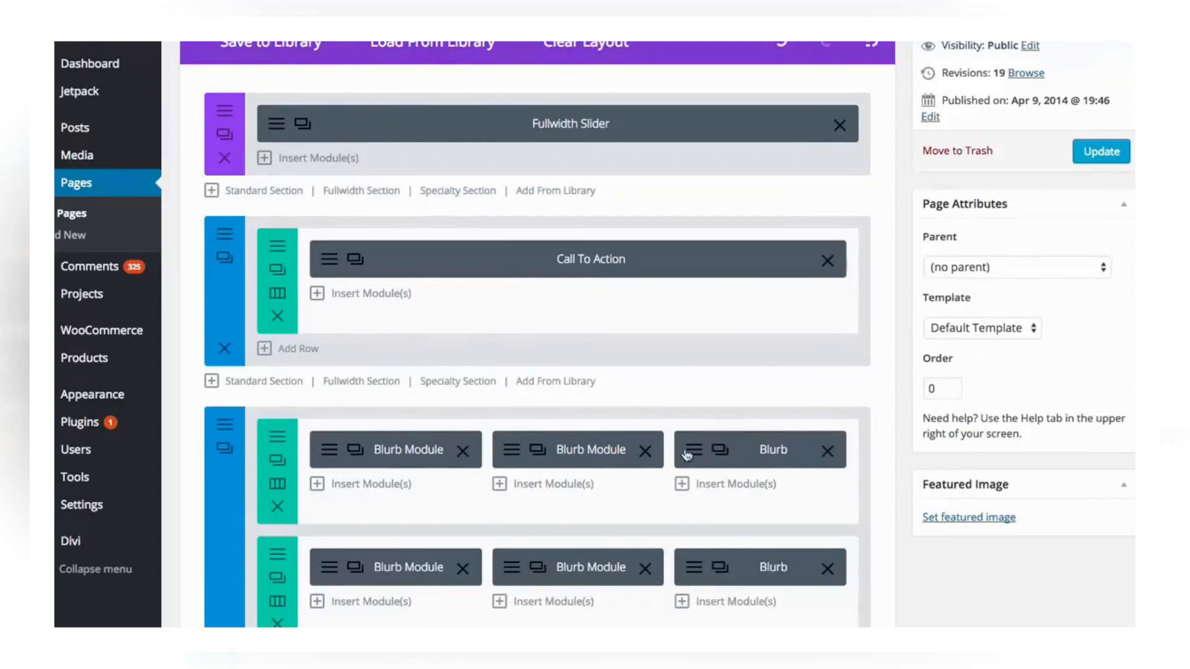
pyautogui.rightClick(615, 438)
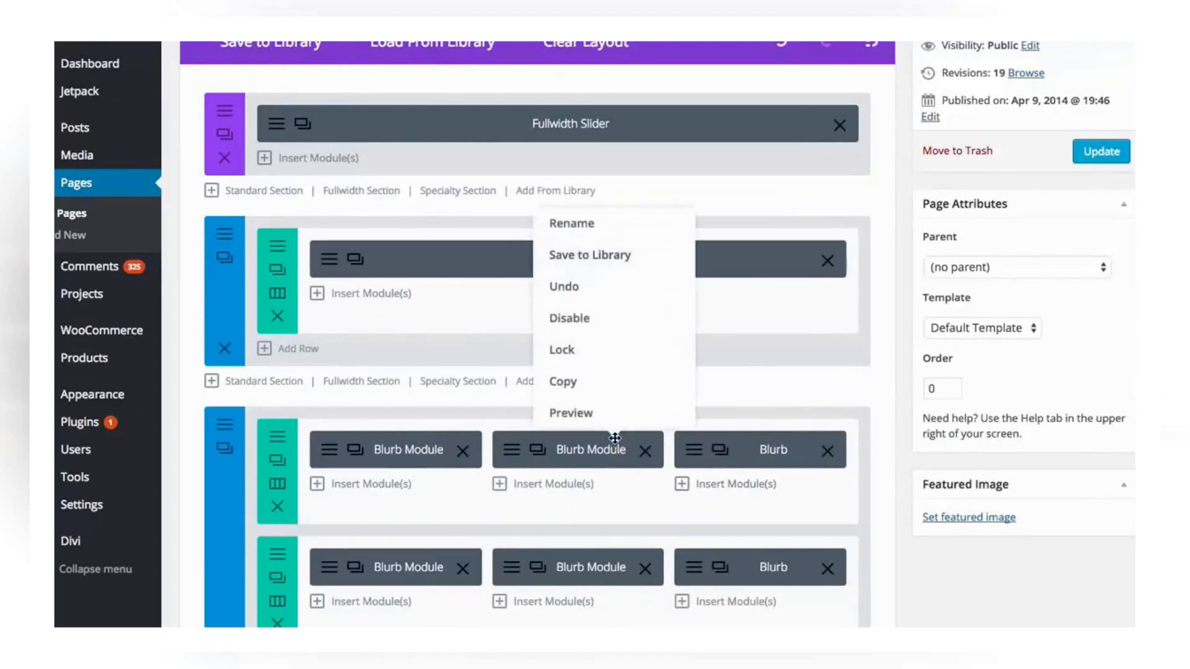